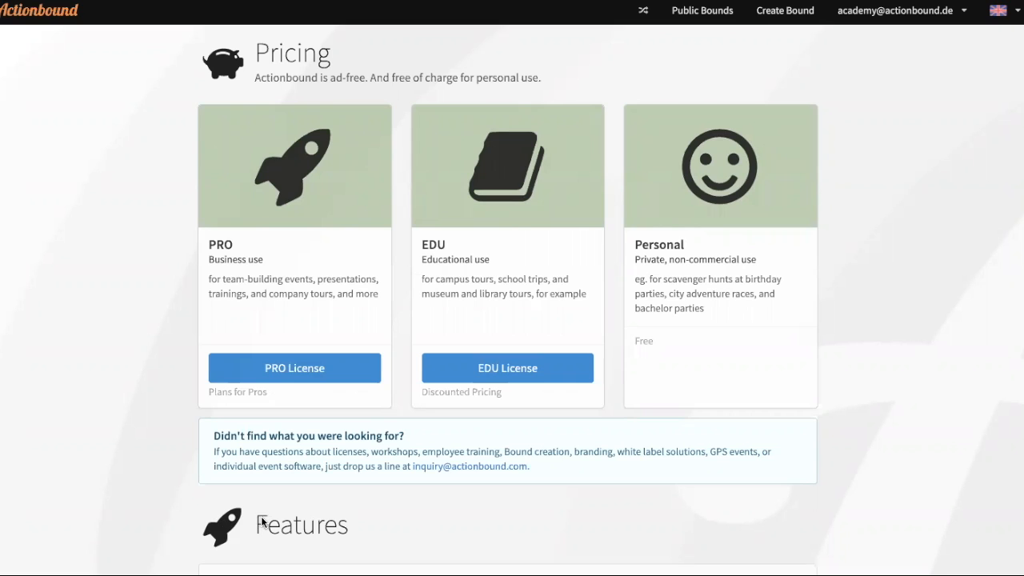
# View the educational license options and open the account's My Bounds overview
pyautogui.click(518, 368)
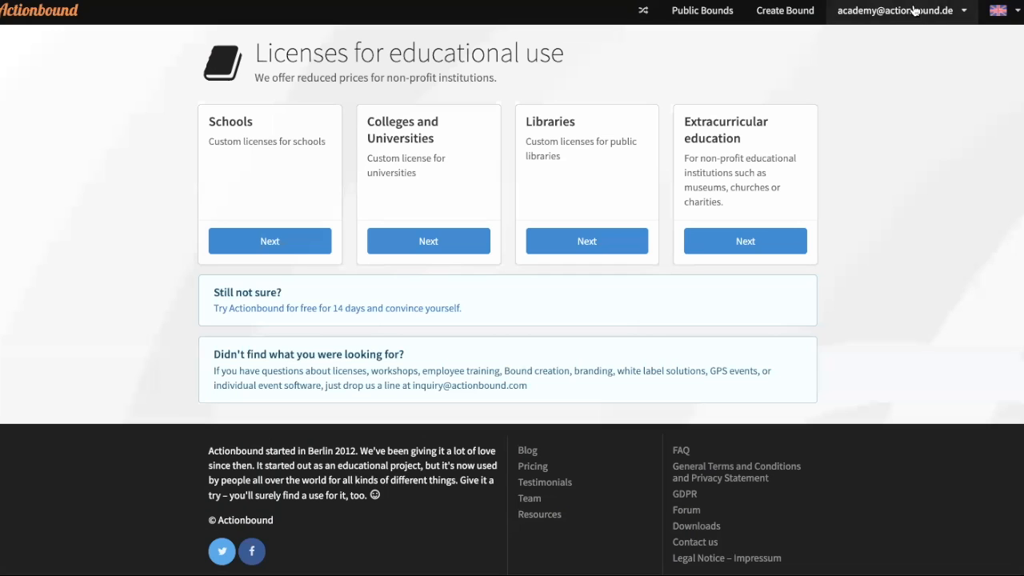
pyautogui.click(915, 10)
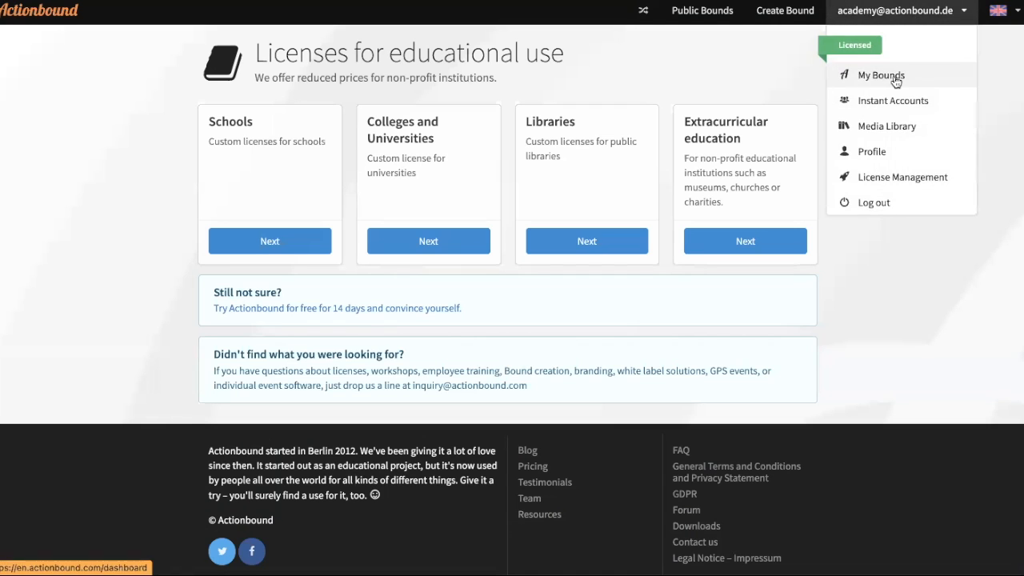
pyautogui.click(876, 72)
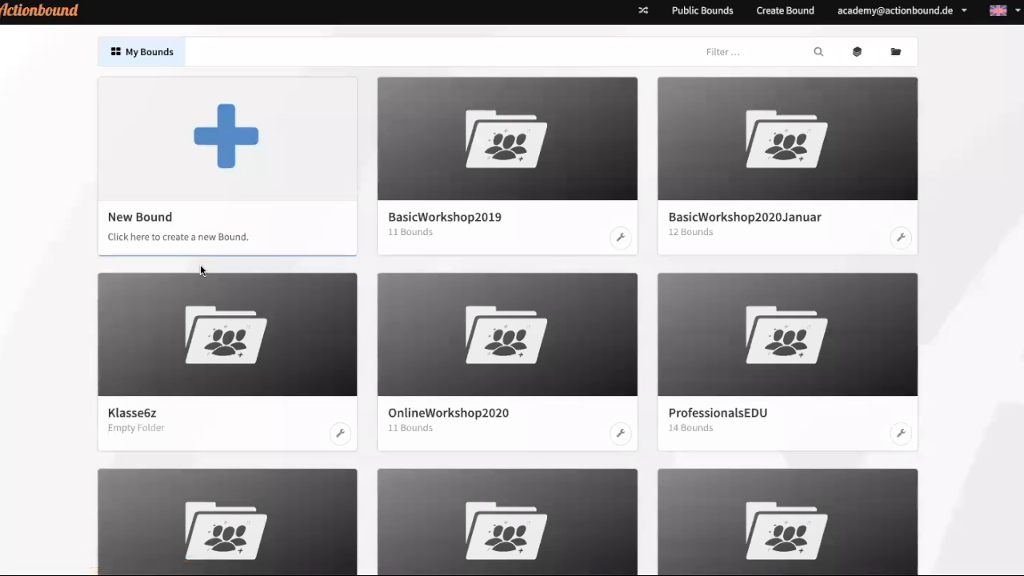
# Create a new singleplayer Bound with fixed stage sequence, titled "Test Bound Creator December 2", with the URL ending boundcreatordecember2
pyautogui.click(232, 135)
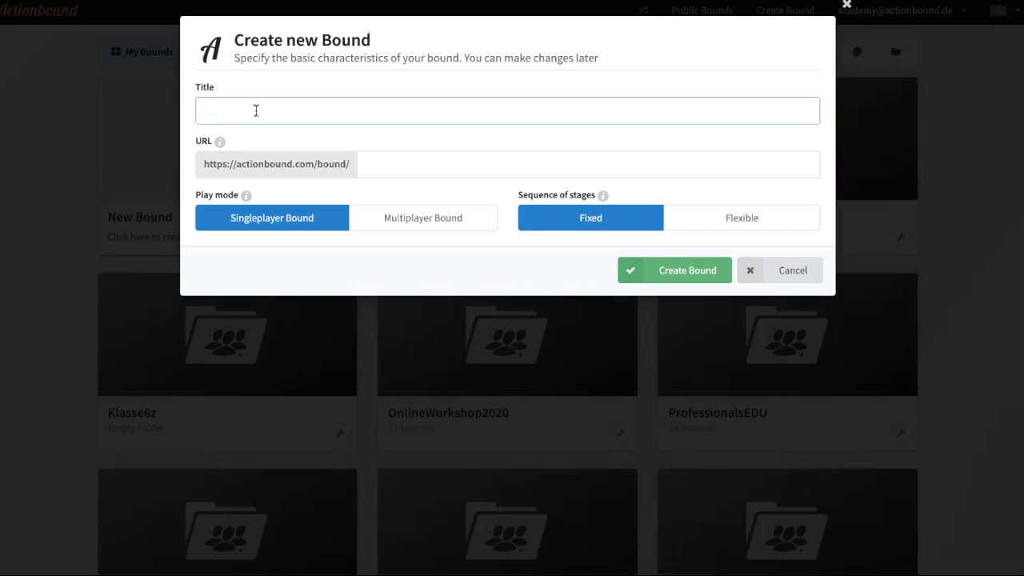
pyautogui.write('Test Bound Creator December 2')
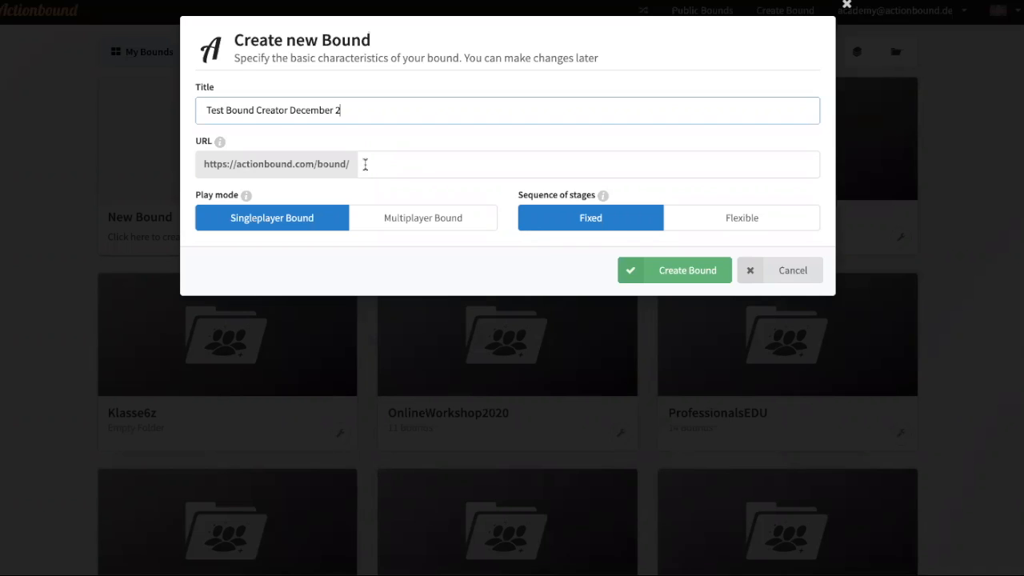
pyautogui.click(365, 164)
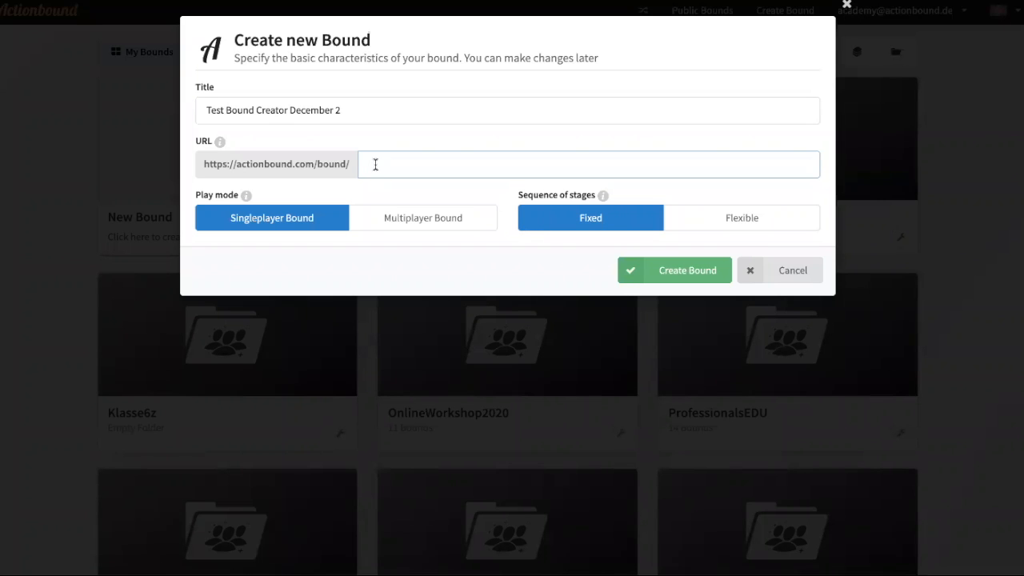
pyautogui.write('boundcreatordecember2')
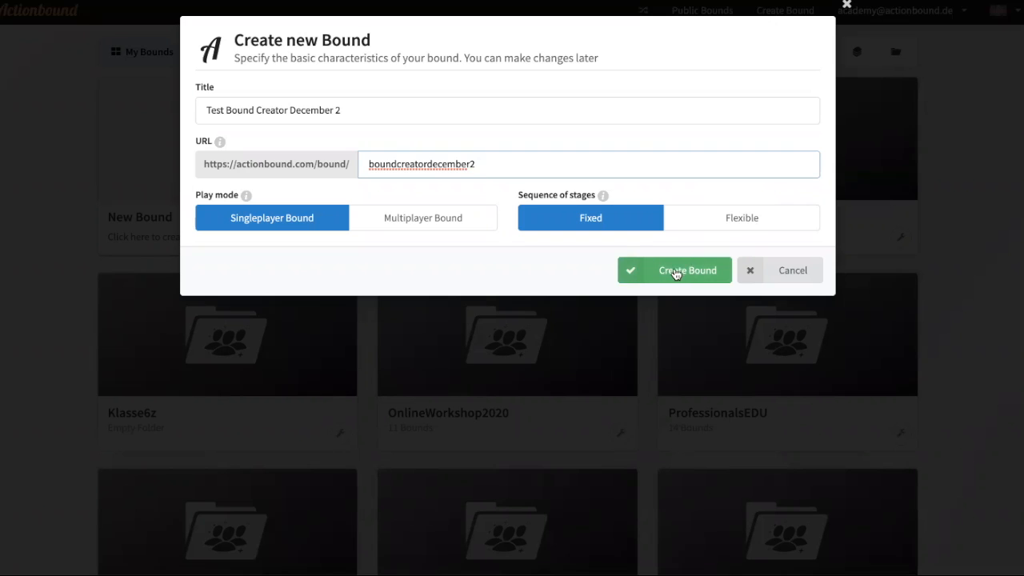
pyautogui.click(675, 272)
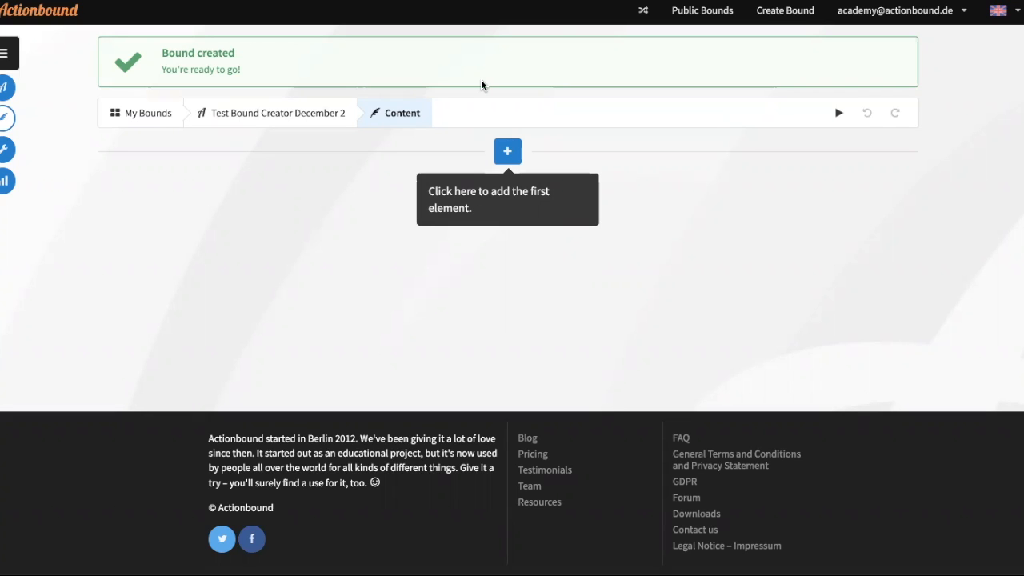
# Add an Information element as the Bound's first element with the text "Welcome to this test of the Bound Creator!"
pyautogui.click(520, 206)
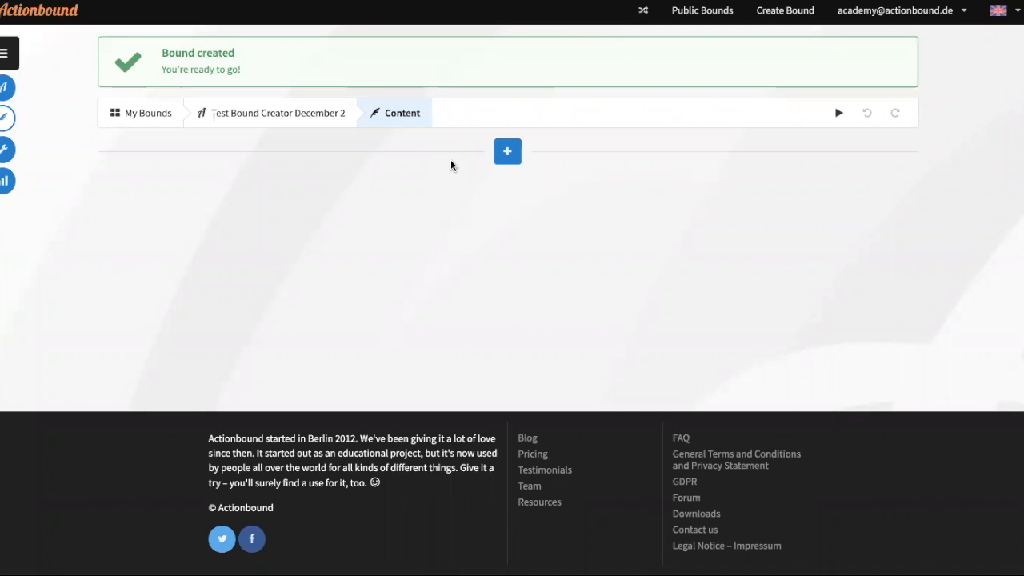
pyautogui.click(509, 152)
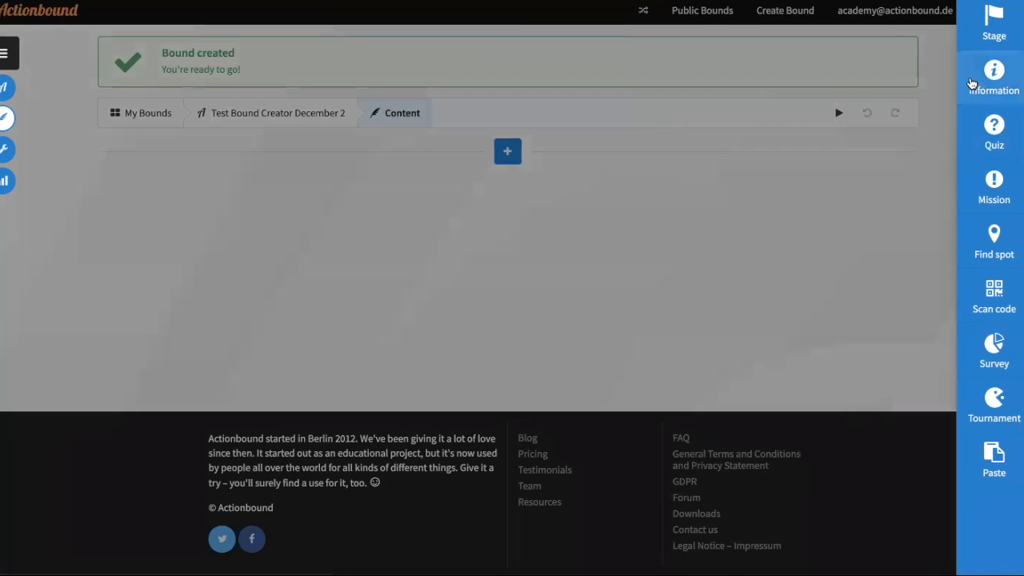
pyautogui.click(971, 85)
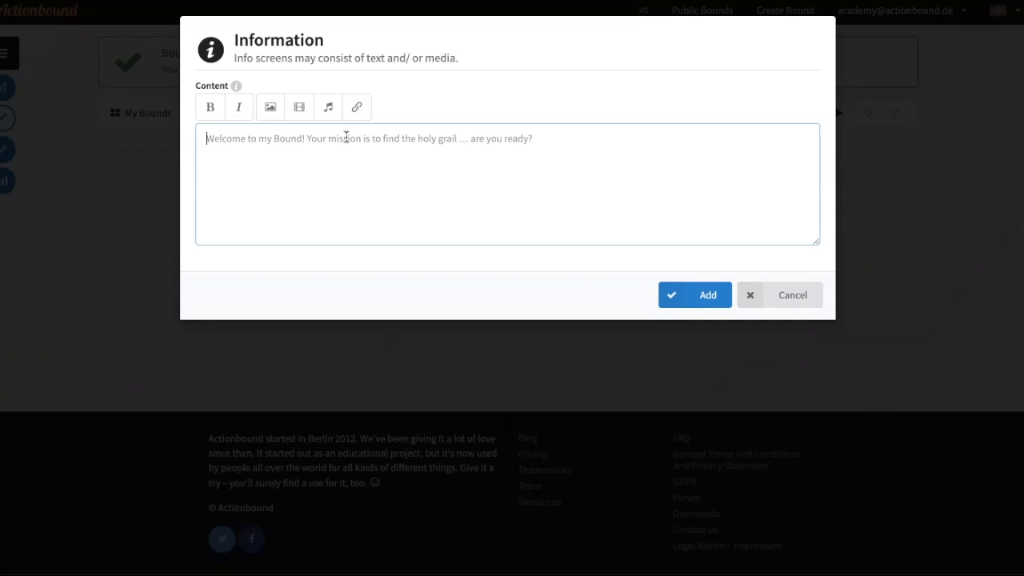
pyautogui.write('We')
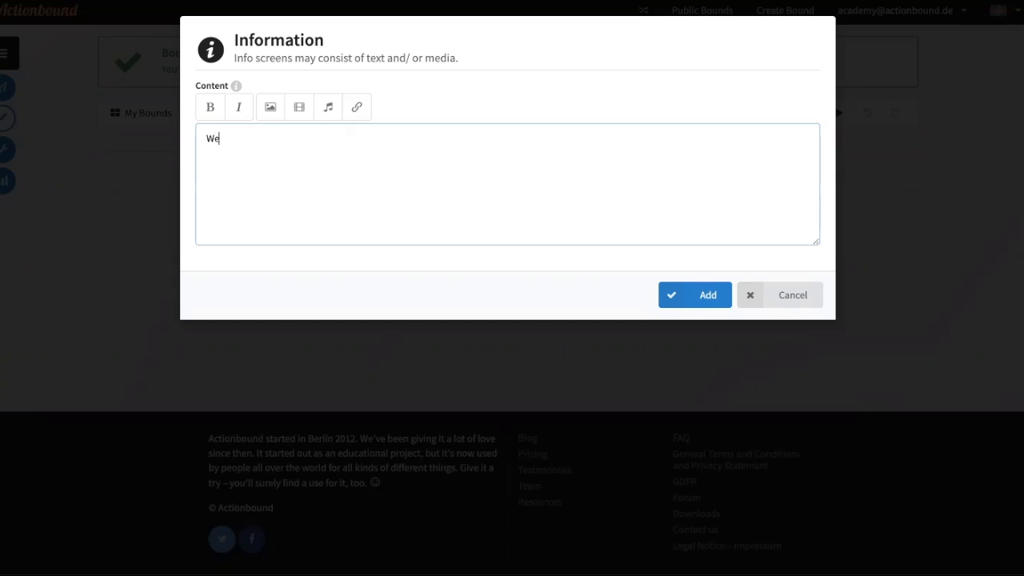
pyautogui.write('lcom to this test of the B')
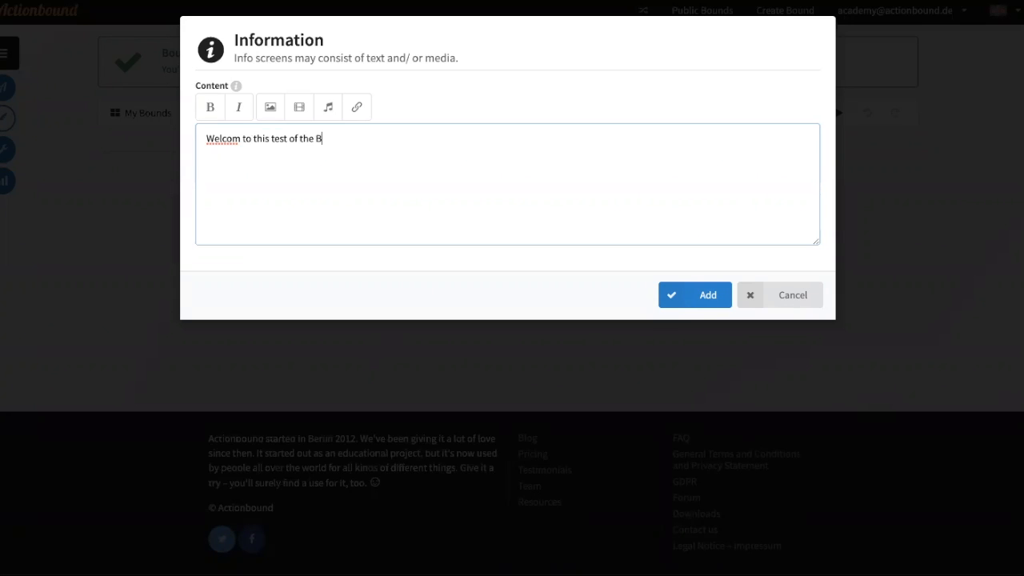
pyautogui.write('ound Creator!')
pyautogui.click(239, 140)
pyautogui.write('e')
pyautogui.click(393, 139)
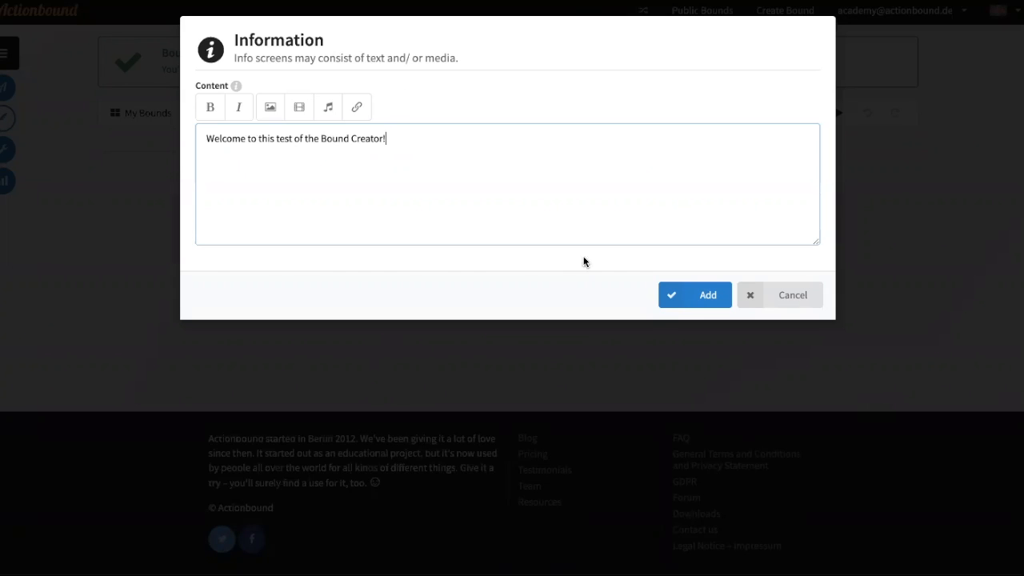
pyautogui.click(704, 294)
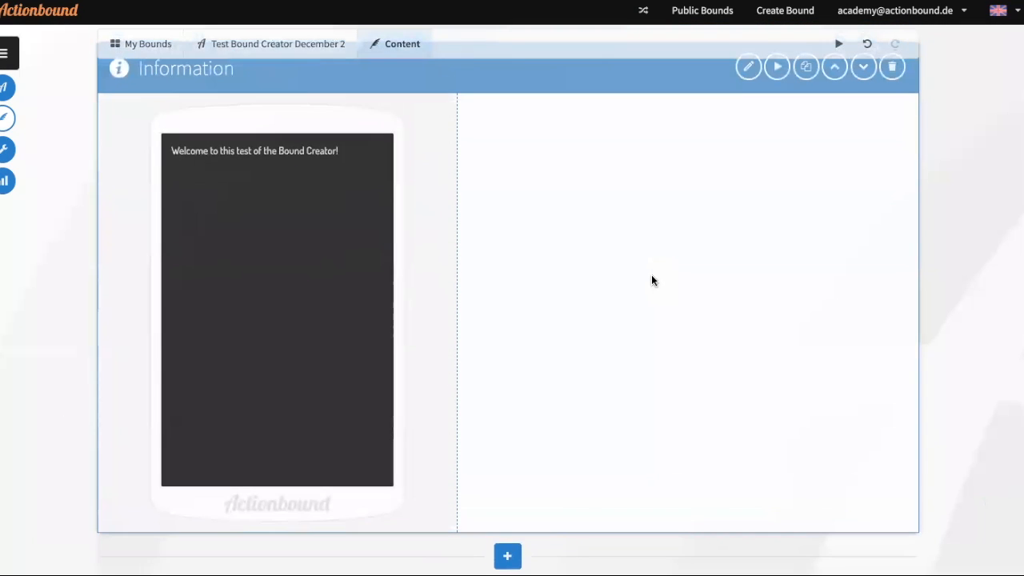
# Format the whole welcome sentence in the Information element as italic, save it, and check the preview
pyautogui.scroll(1, 651, 274)
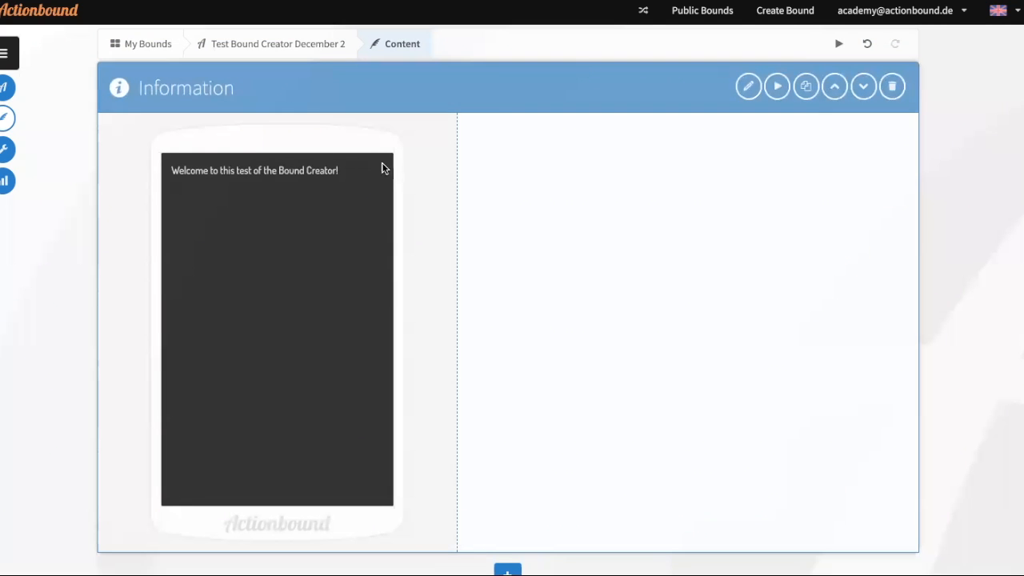
pyautogui.click(749, 90)
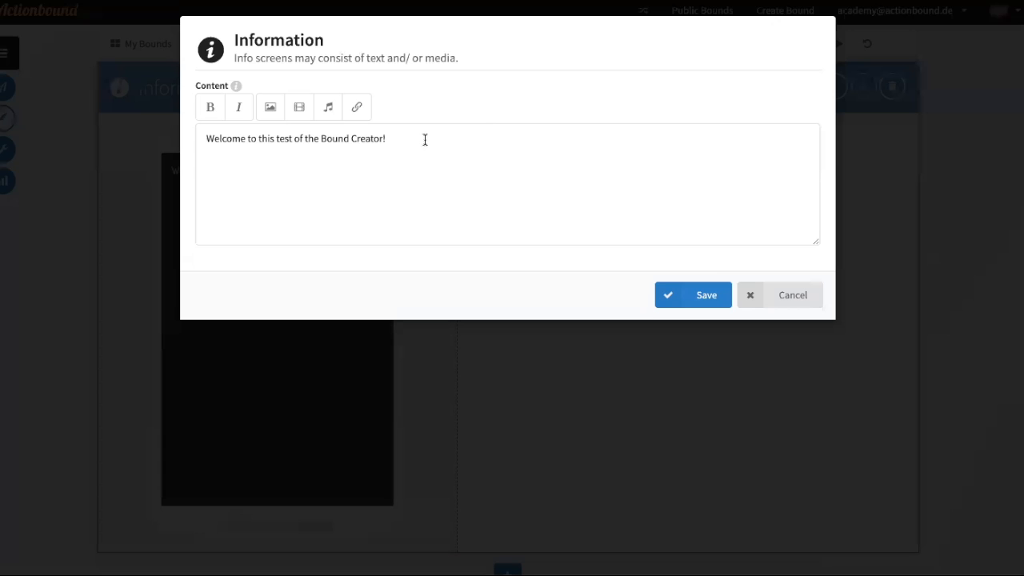
pyautogui.moveTo(425, 140); pyautogui.dragTo(199, 131)
pyautogui.click(239, 110)
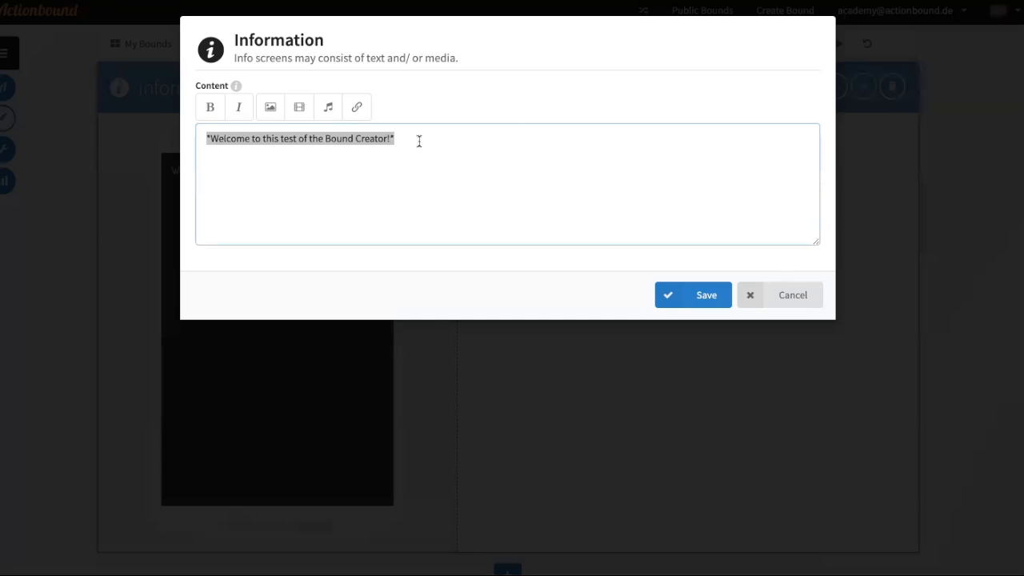
pyautogui.click(389, 150)
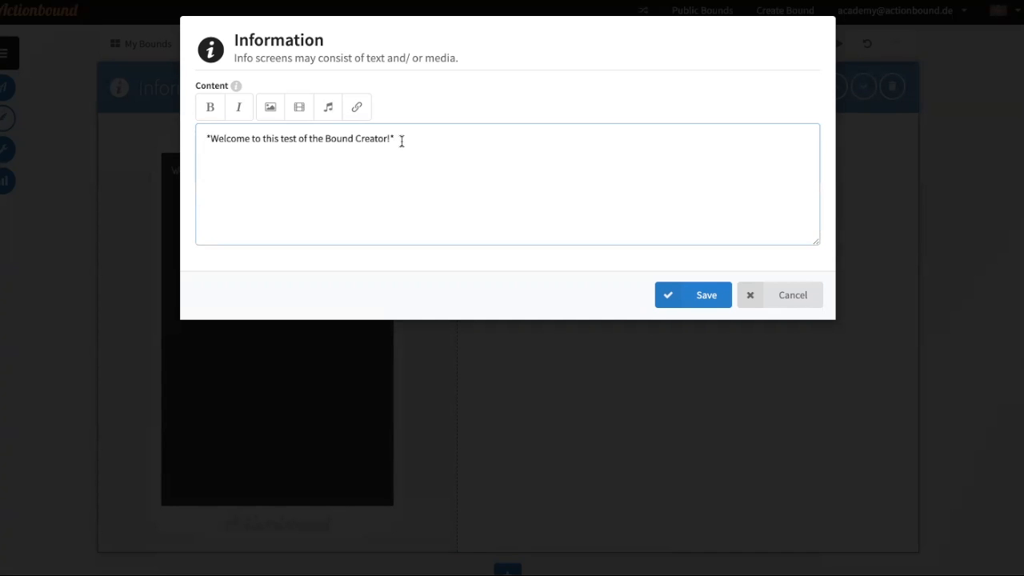
pyautogui.moveTo(398, 139); pyautogui.dragTo(389, 140)
pyautogui.click(411, 138)
pyautogui.tripleClick(381, 138)
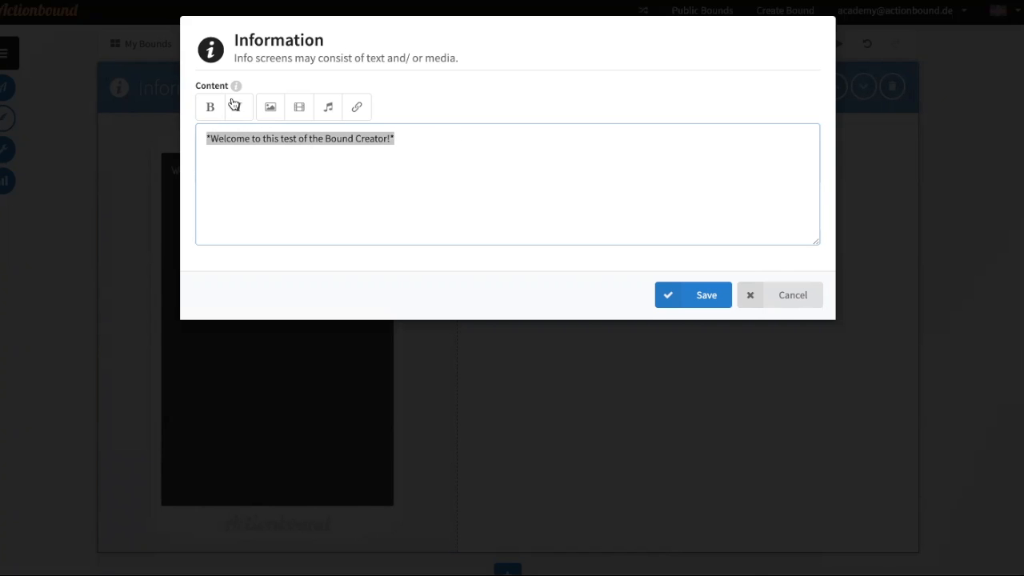
pyautogui.click(331, 152)
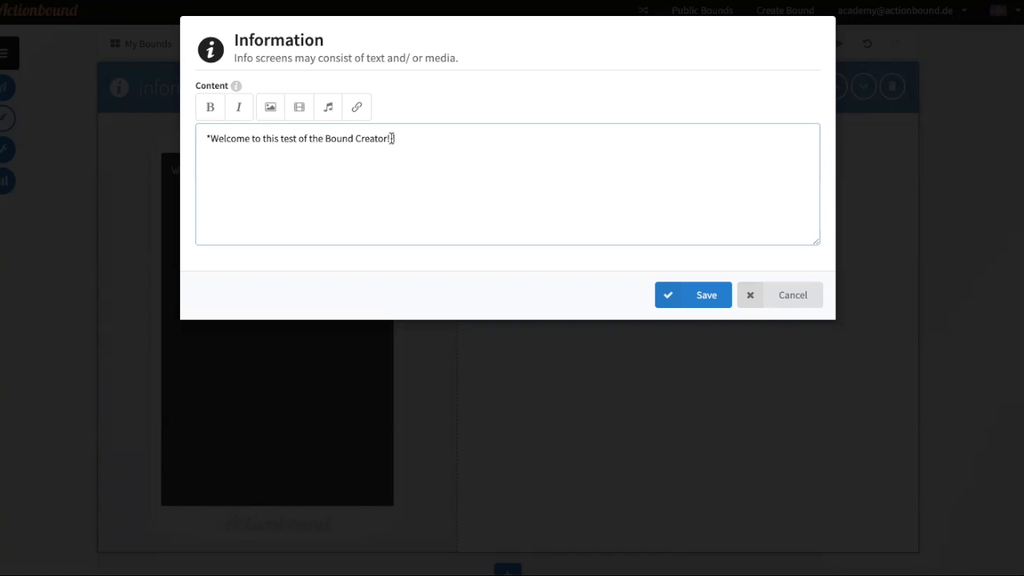
pyautogui.click(686, 288)
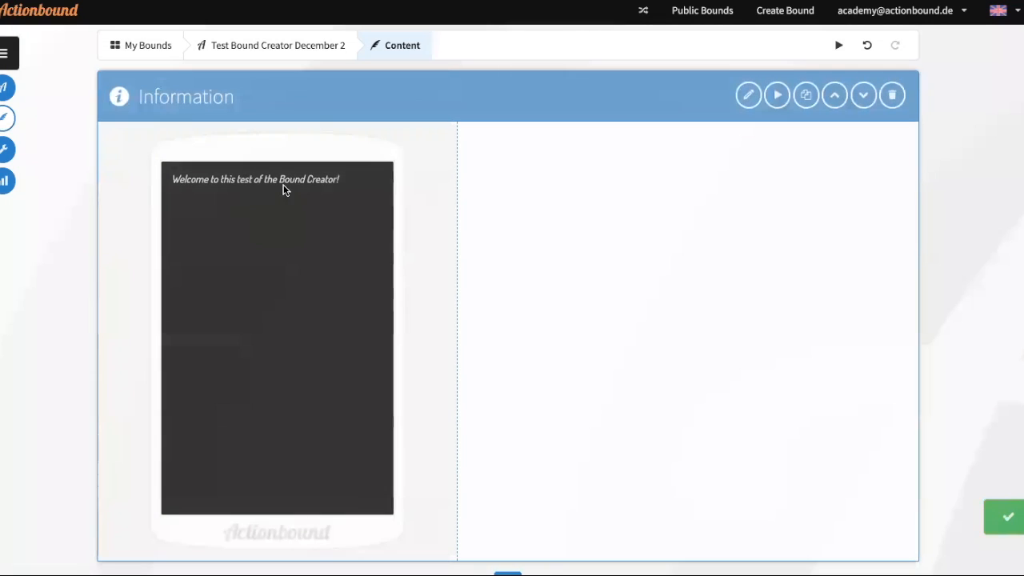
pyautogui.moveTo(344, 181); pyautogui.dragTo(149, 177)
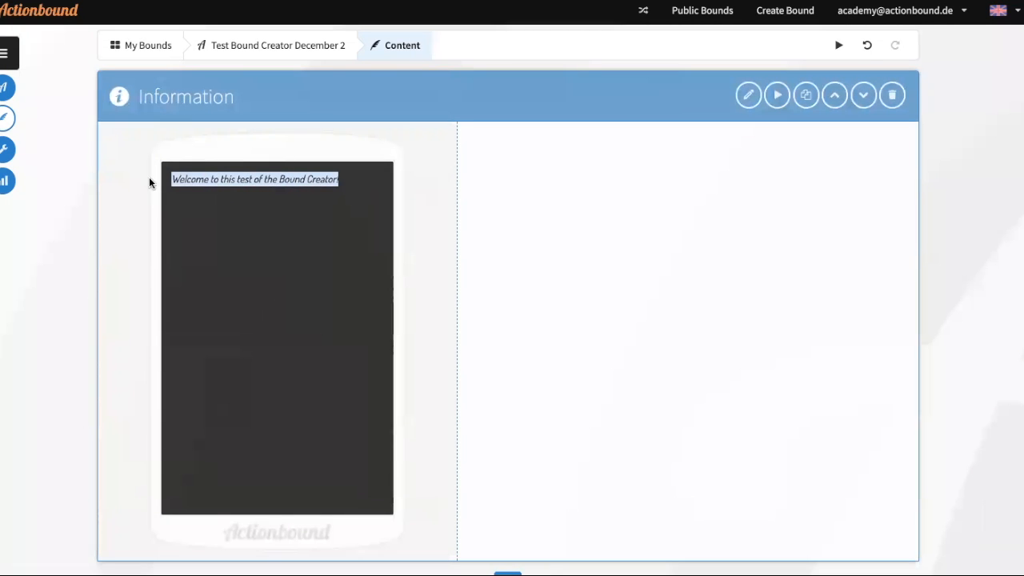
pyautogui.click(133, 188)
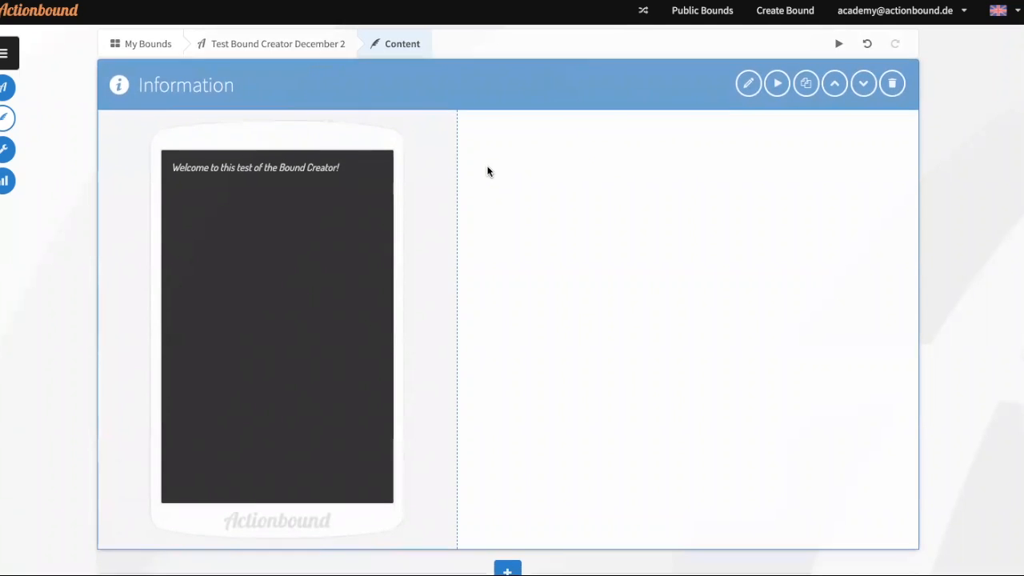
# Start a Quiz element below with a two-paragraph question: "The search for the Berlin bear!" and "How does a bear look like? Whats his color?"
pyautogui.scroll(-2, 487, 240)
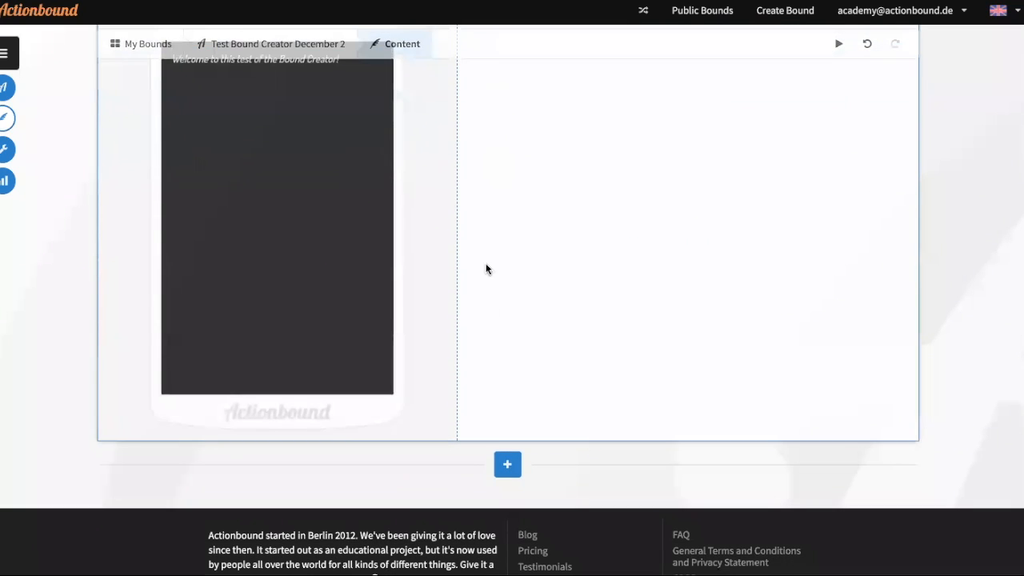
pyautogui.click(510, 463)
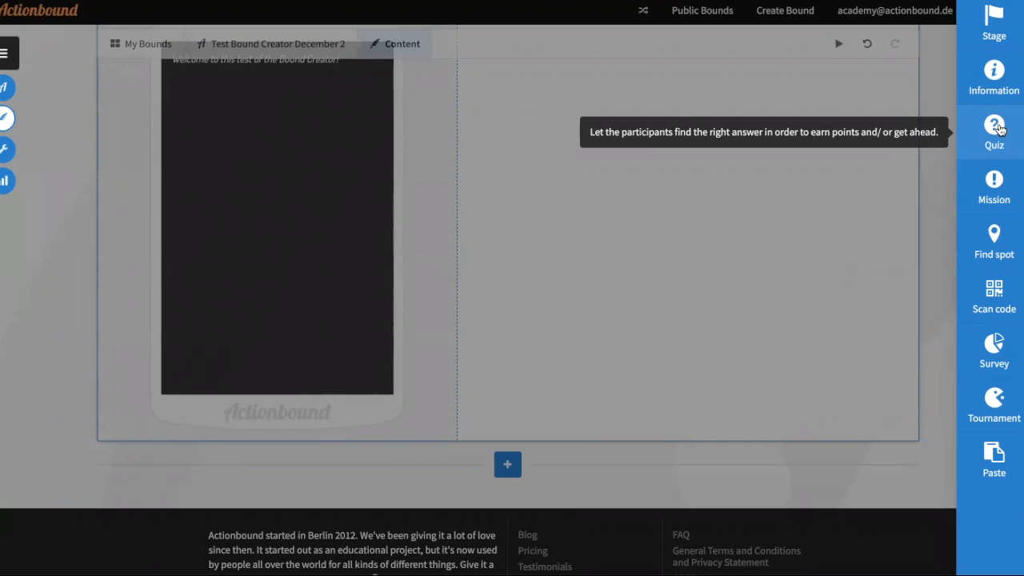
pyautogui.click(993, 144)
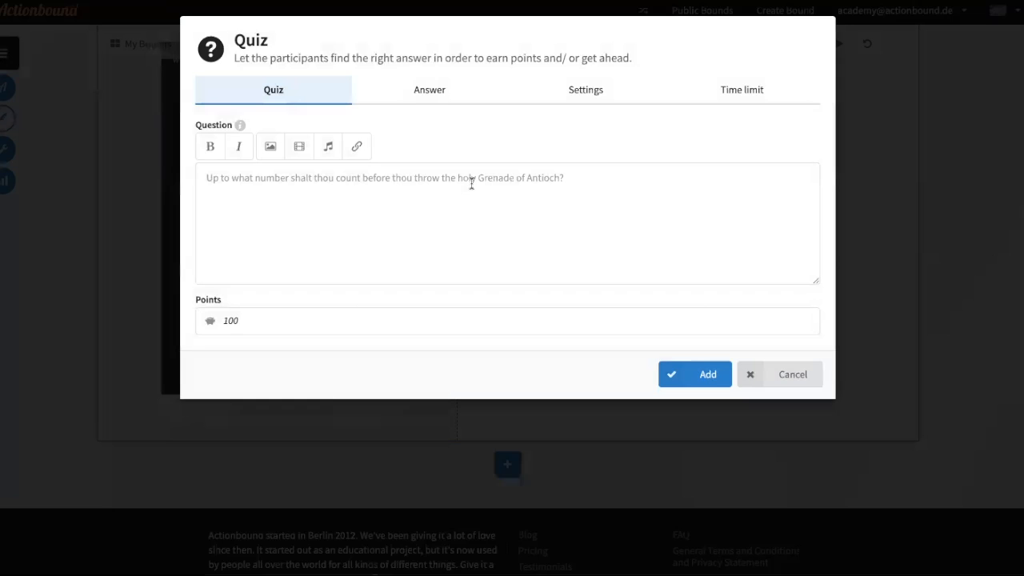
pyautogui.click(471, 181)
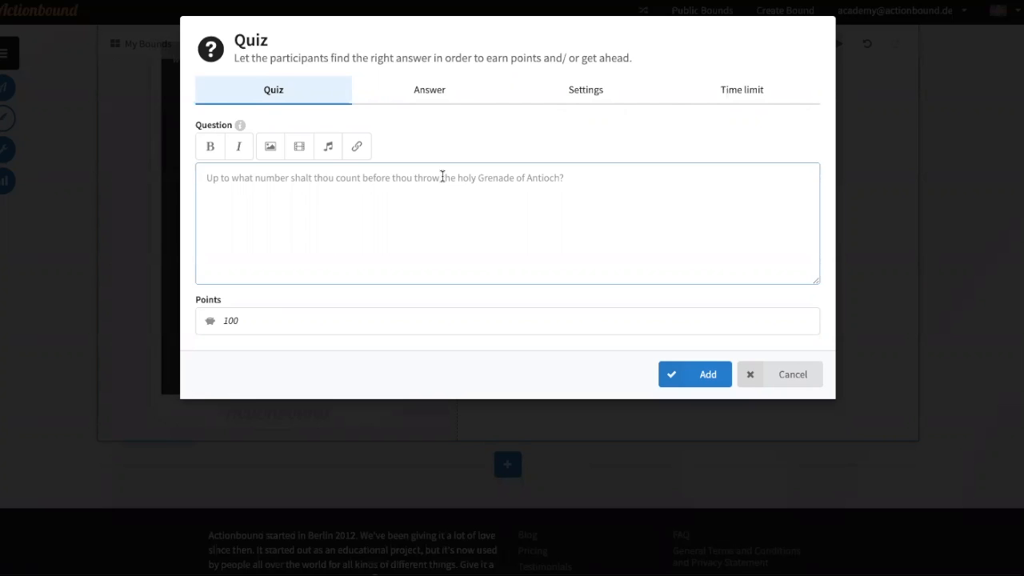
pyautogui.write('The')
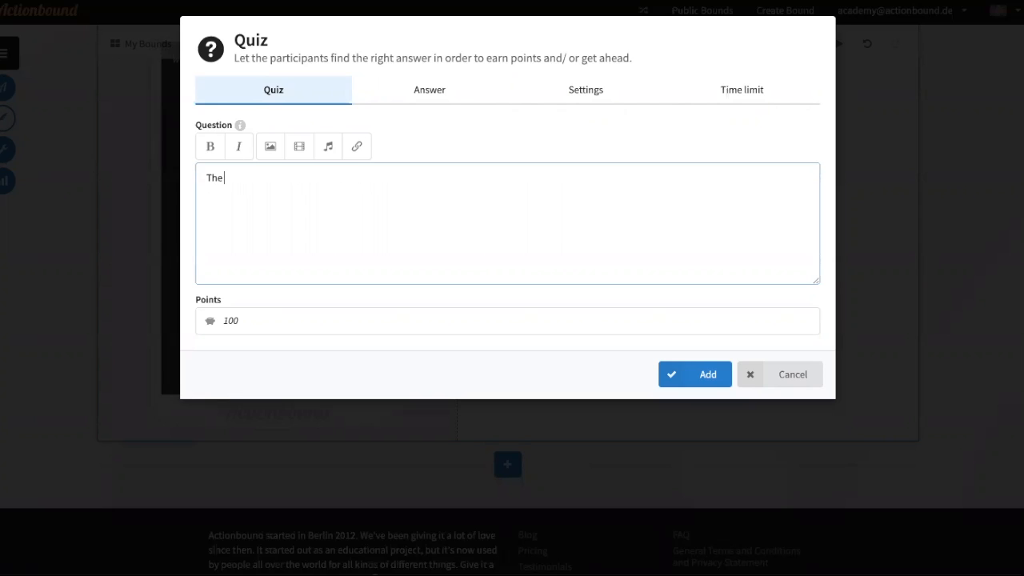
pyautogui.write(' search for the Berlin bea')
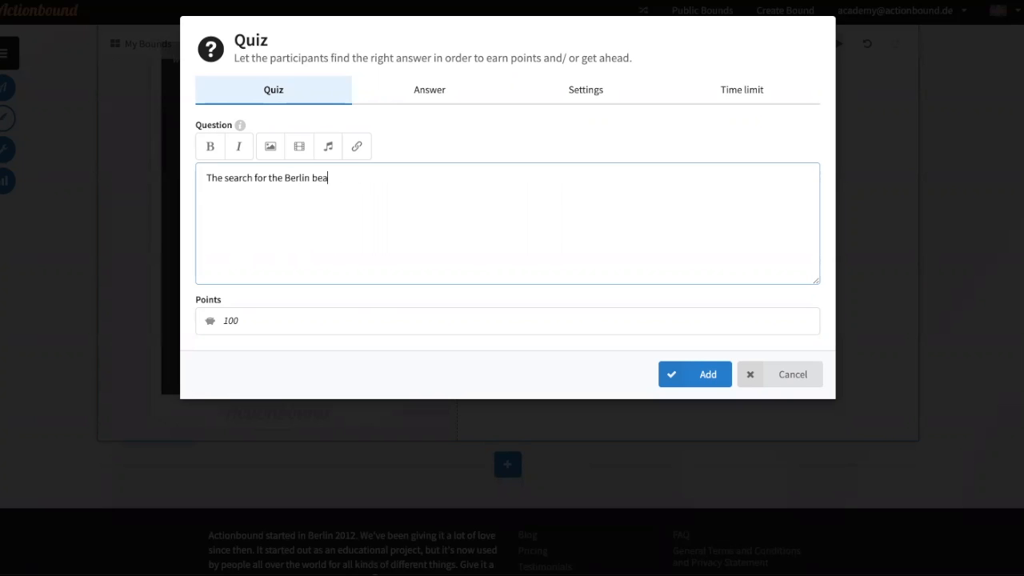
pyautogui.write('r!')
pyautogui.write('How doe')
pyautogui.write('s a n')
pyautogui.press('BackSpace')
pyautogui.write('bear look lik')
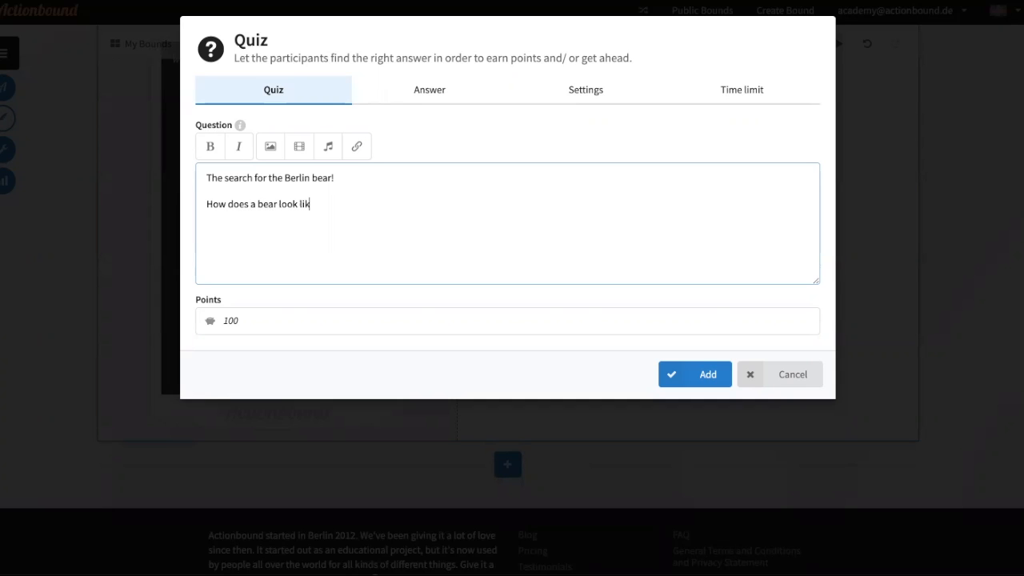
pyautogui.write('e? Whats his color?')
# Try other point values for the quiz question and restore the points to 100
pyautogui.moveTo(282, 321); pyautogui.dragTo(217, 317)
pyautogui.write('01')
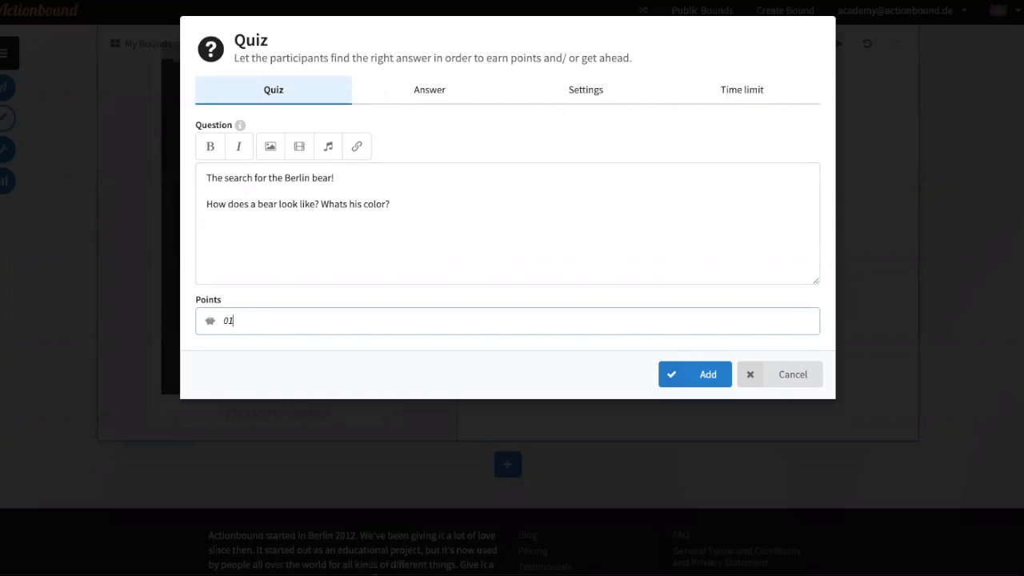
pyautogui.press('BackSpace')
pyautogui.press('BackSpace')
pyautogui.write('10000000')
pyautogui.press('BackSpace')
pyautogui.press('BackSpace')
pyautogui.press('BackSpace')
pyautogui.press('BackSpace')
pyautogui.press('BackSpace')
# Set the quiz's answer mode to Solution input
pyautogui.click(428, 93)
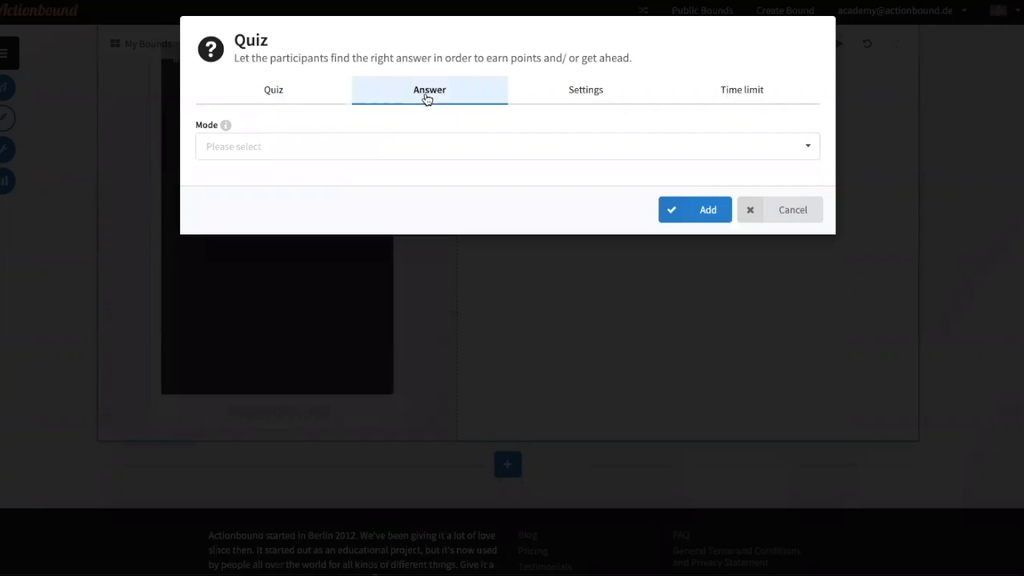
pyautogui.click(381, 152)
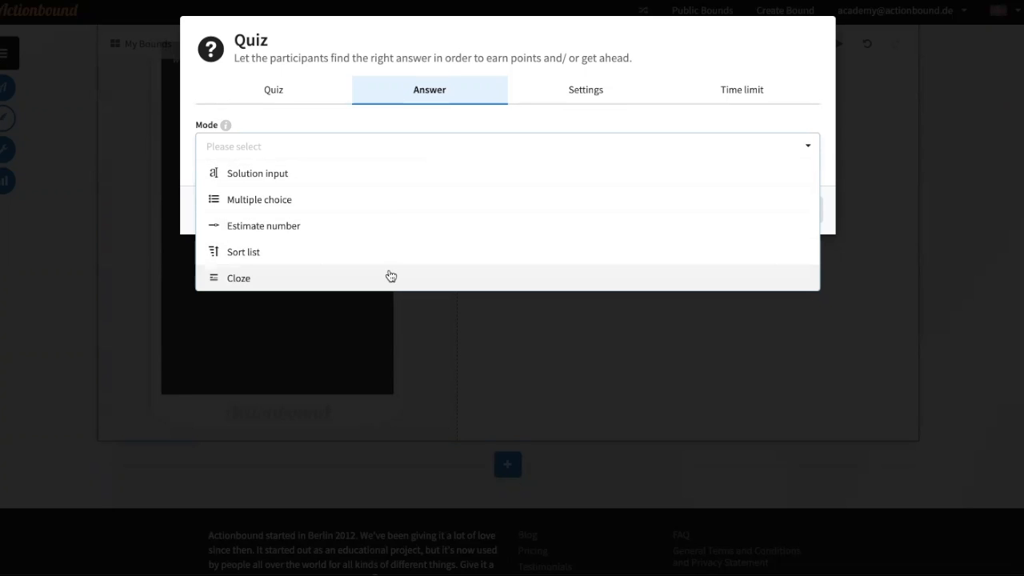
pyautogui.click(410, 173)
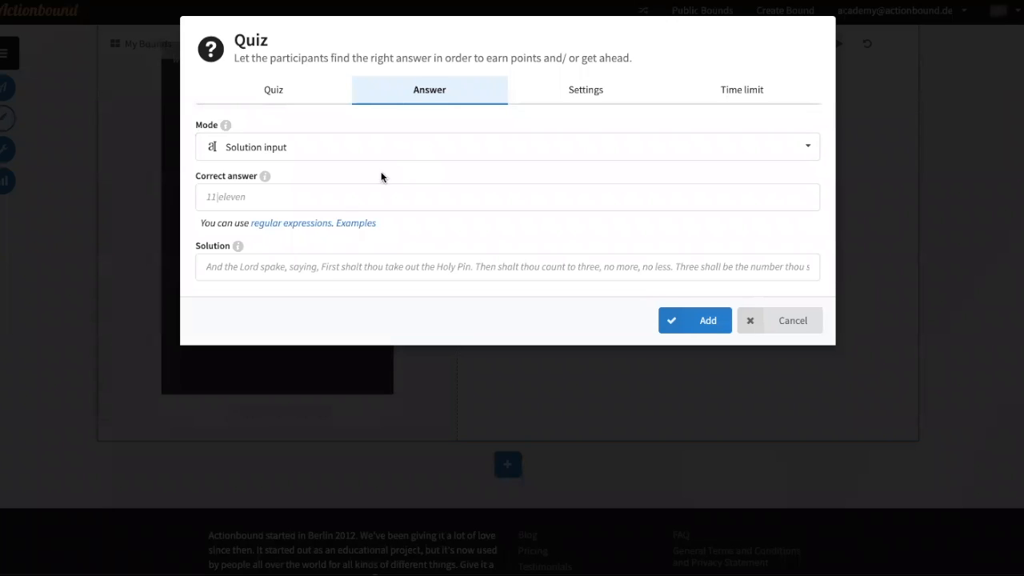
# Enter the three accepted correct answers as black|white|brown, with no spaces between them
pyautogui.click(343, 201)
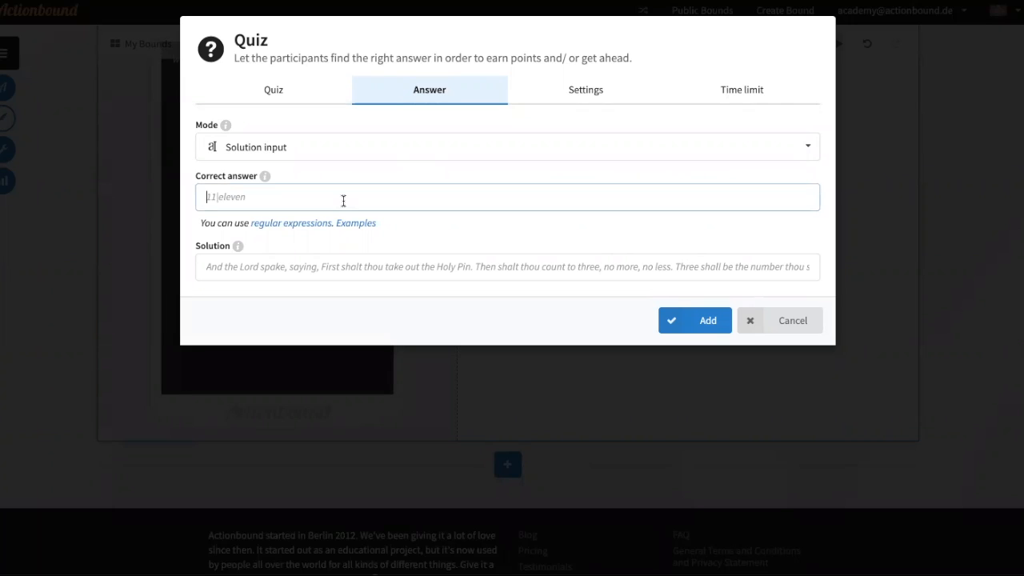
pyautogui.write('black')
pyautogui.write('| white |brown')
pyautogui.press('Left')
pyautogui.press('Left')
pyautogui.press('Left')
pyautogui.press('Left')
pyautogui.press('Left')
pyautogui.press('BackSpace')
pyautogui.press('Left')
pyautogui.press('BackSpace')
pyautogui.press('Left')
pyautogui.press('Left')
pyautogui.press('Left')
pyautogui.press('BackSpace')
pyautogui.press('Left')
pyautogui.press('BackSpace')
pyautogui.click(360, 224)
# Enter the quiz's solution text "To my knowledge there are brown, black and white bears."
pyautogui.click(364, 274)
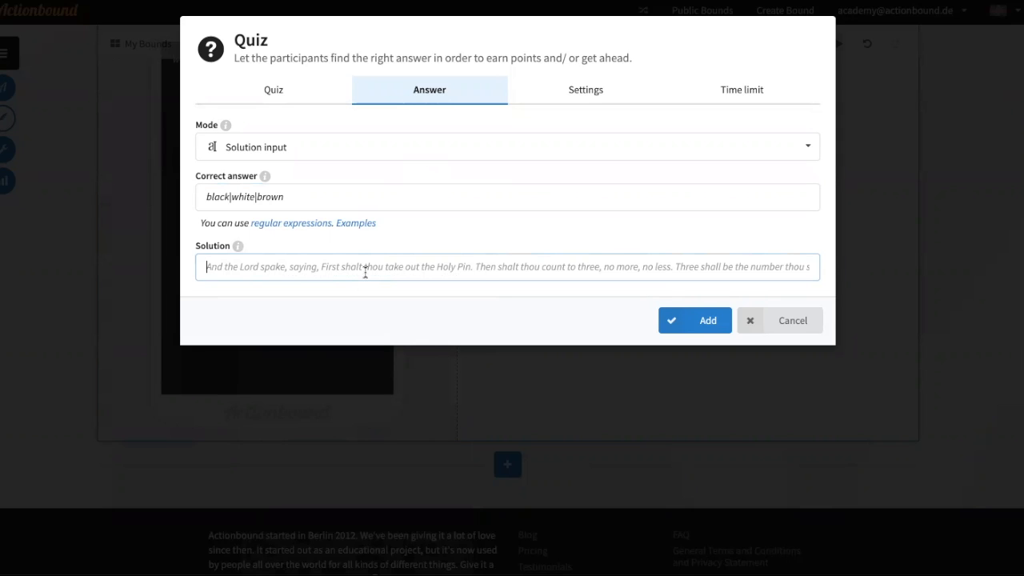
pyautogui.write('To my knowledge there o')
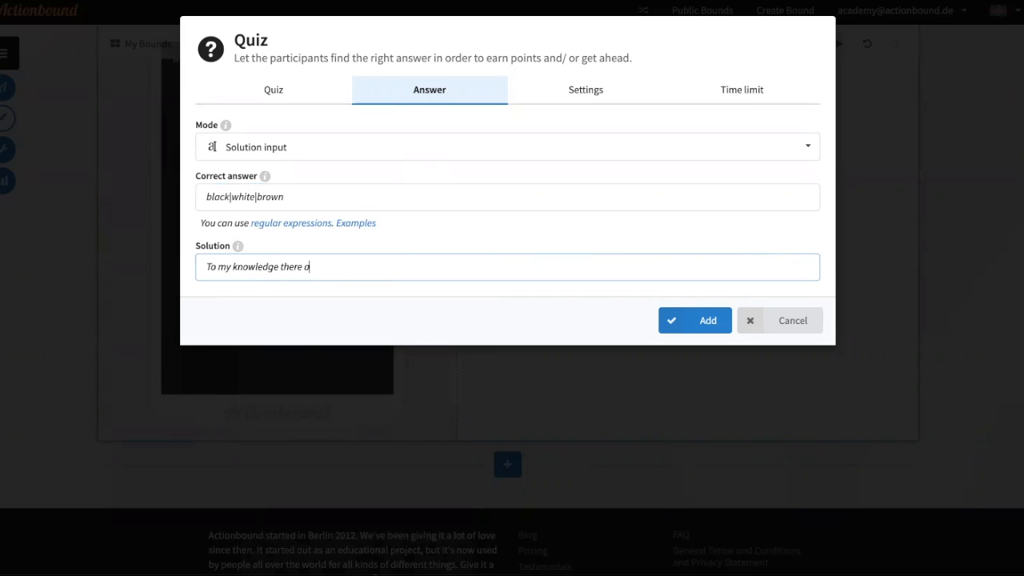
pyautogui.write('re brown, black and white bears')
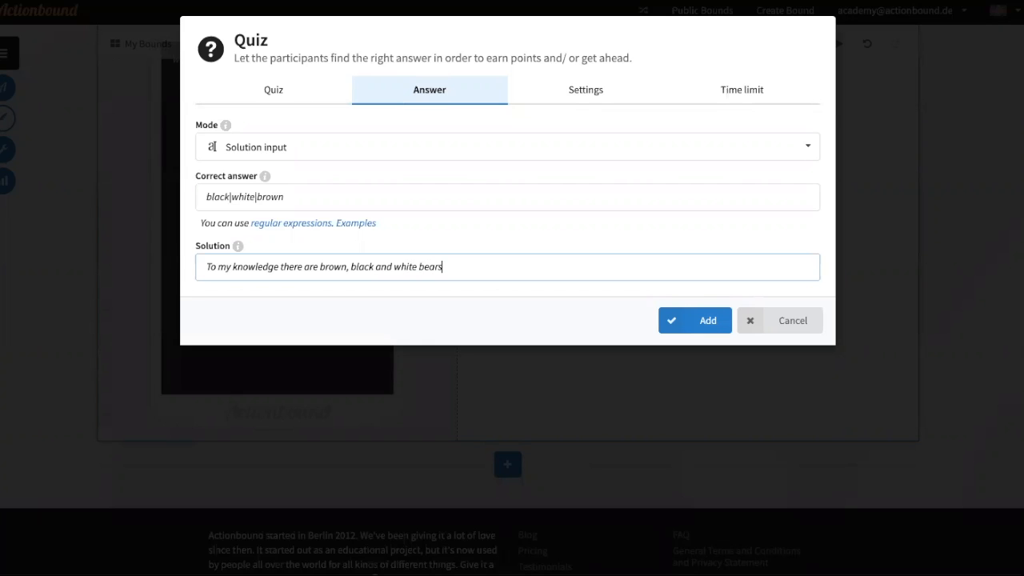
pyautogui.write('.')
# In the quiz settings, set the attempts to 2 and the penalty for an incorrect answer to 50
pyautogui.click(571, 94)
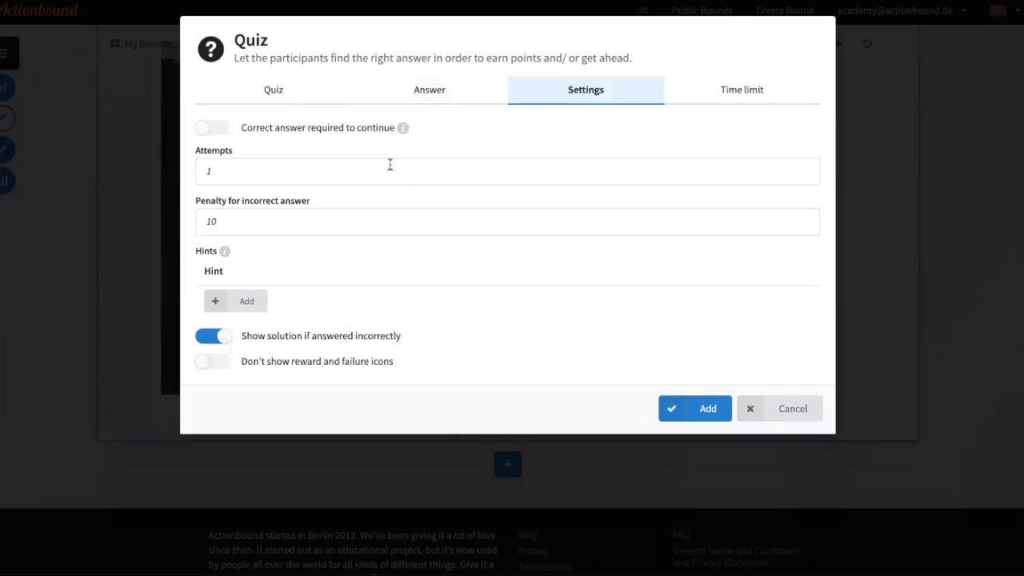
pyautogui.click(364, 173)
pyautogui.doubleClick(206, 171)
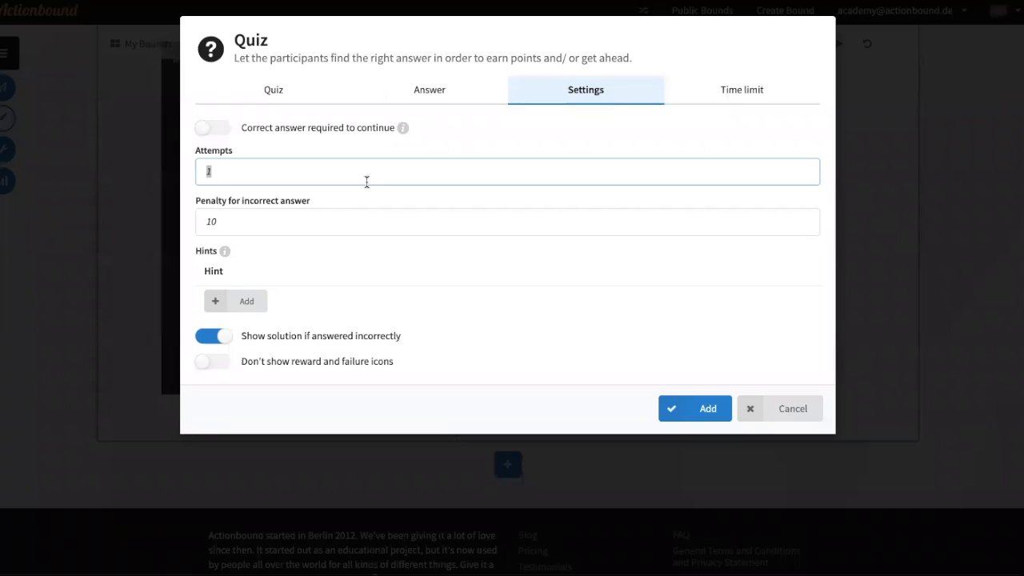
pyautogui.write('2')
pyautogui.click(261, 222)
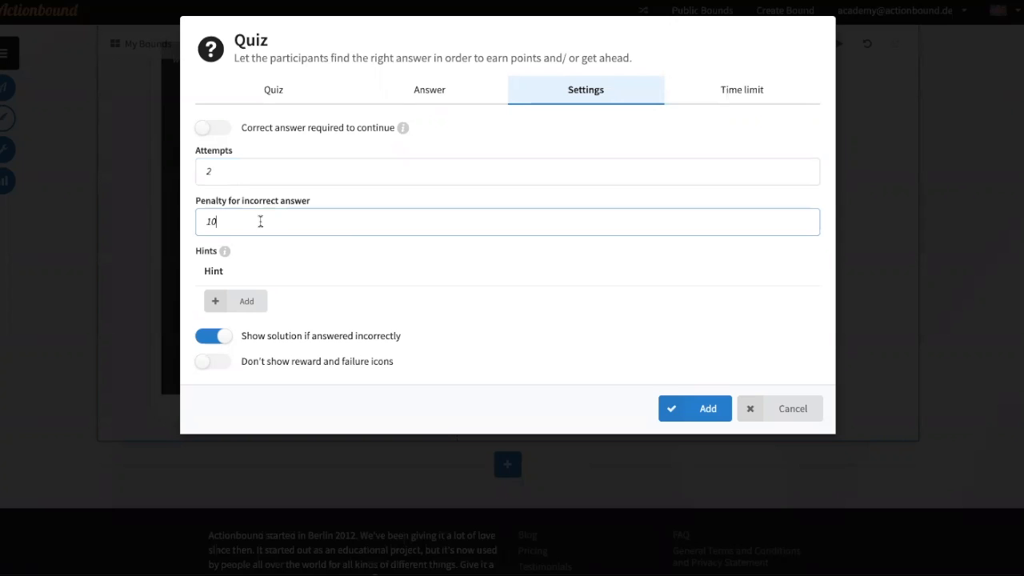
pyautogui.press('BackSpace')
pyautogui.press('BackSpace')
pyautogui.write('50')
# Add the hints "search the web", "visit a zoo" and "ask a friend", and move "ask a friend" to first place
pyautogui.click(239, 301)
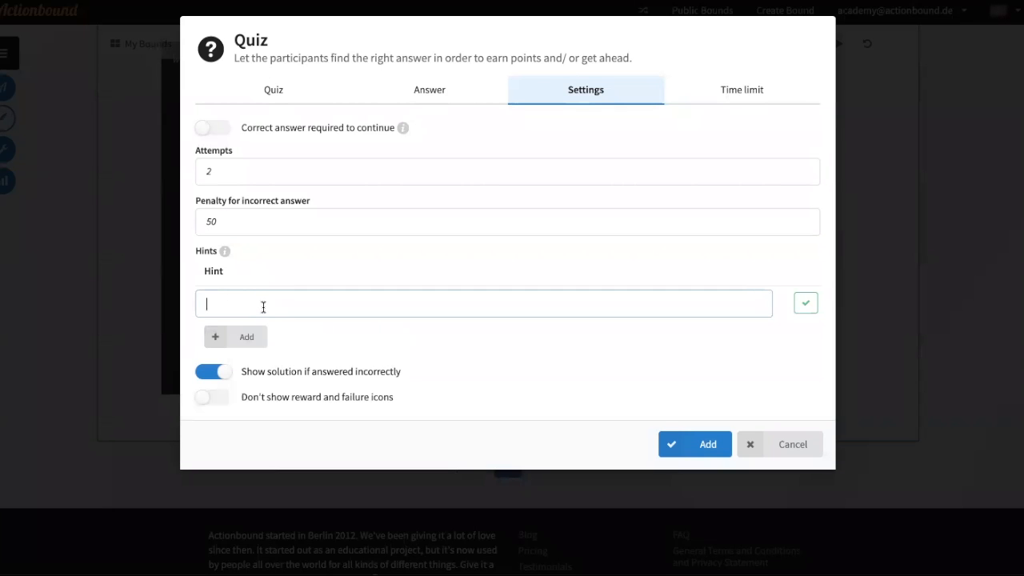
pyautogui.write('search the web')
pyautogui.click(255, 338)
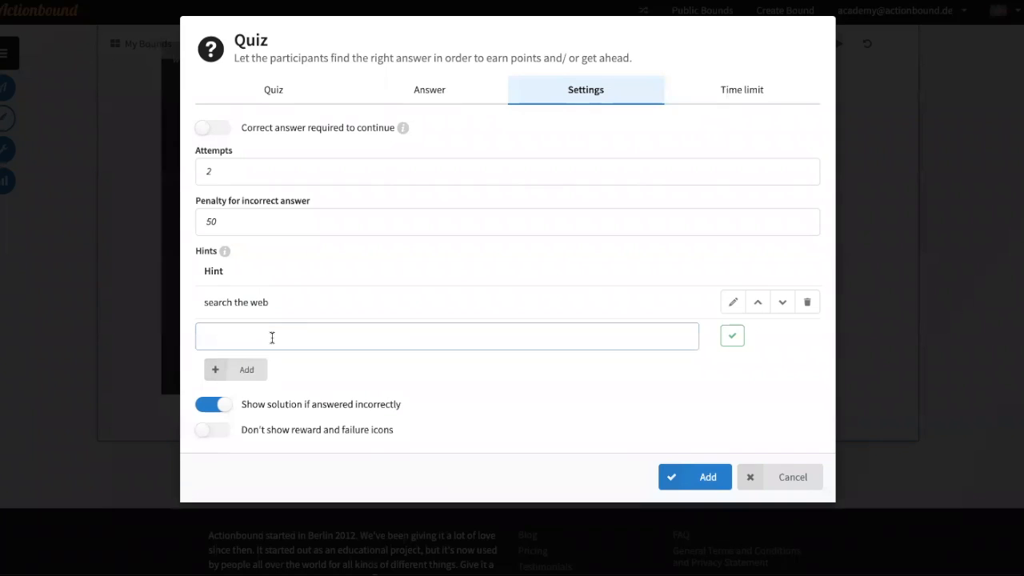
pyautogui.write('visit o')
pyautogui.write(' zoo')
pyautogui.click(257, 367)
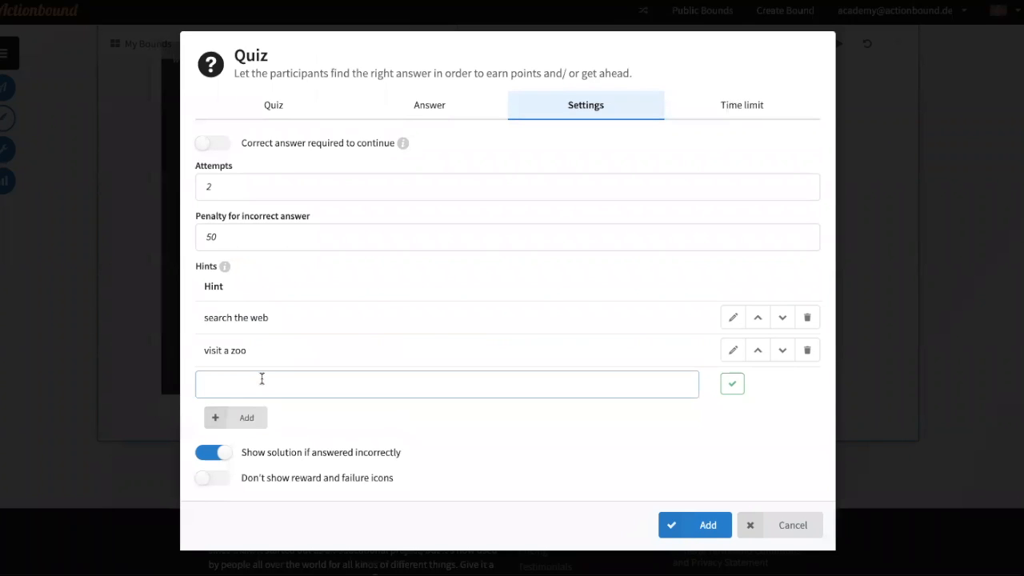
pyautogui.write('ask a friend')
pyautogui.press('Return')
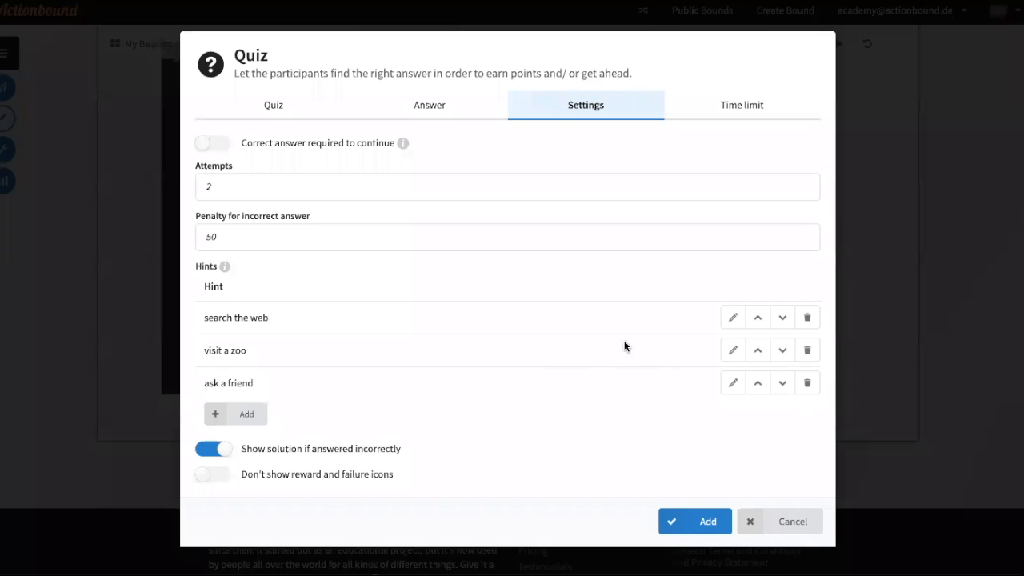
pyautogui.click(757, 384)
pyautogui.click(757, 350)
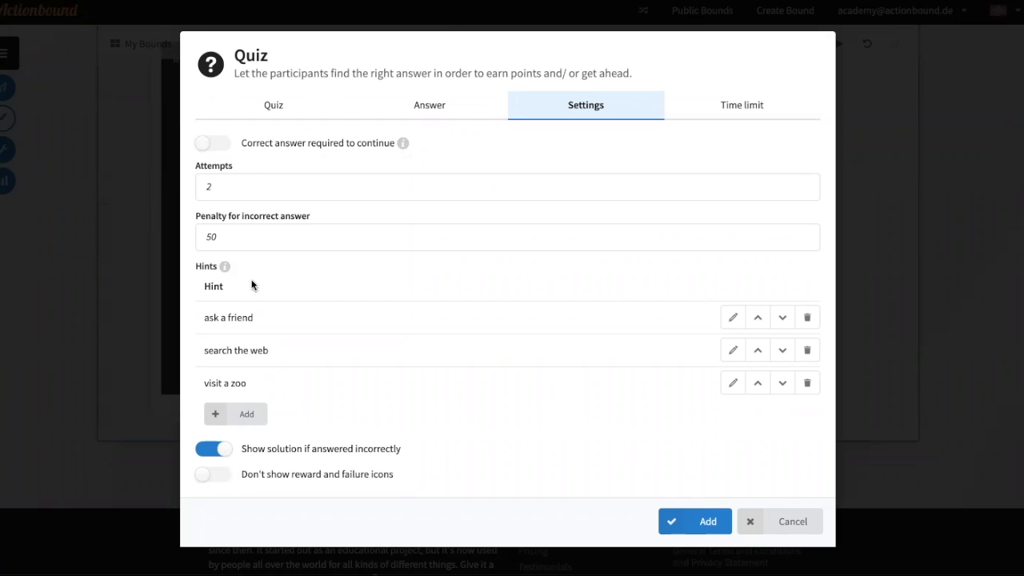
# Set the number of attempts allowed for the quiz to 5
pyautogui.click(258, 181)
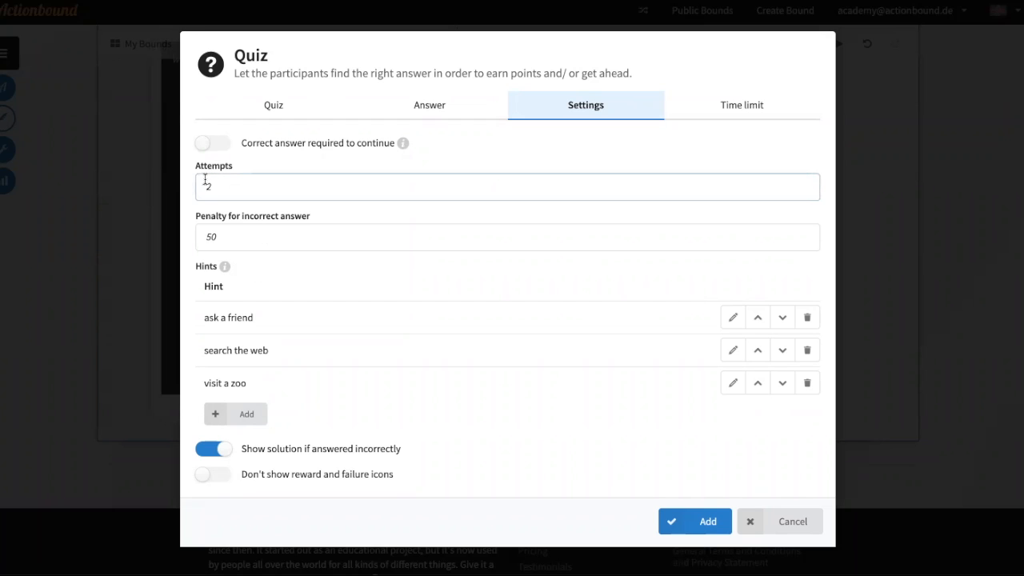
pyautogui.press('BackSpace')
pyautogui.write('5')
# Try switching the options for showing the solution and hiding reward and failure icons, and restore both
pyautogui.click(216, 449)
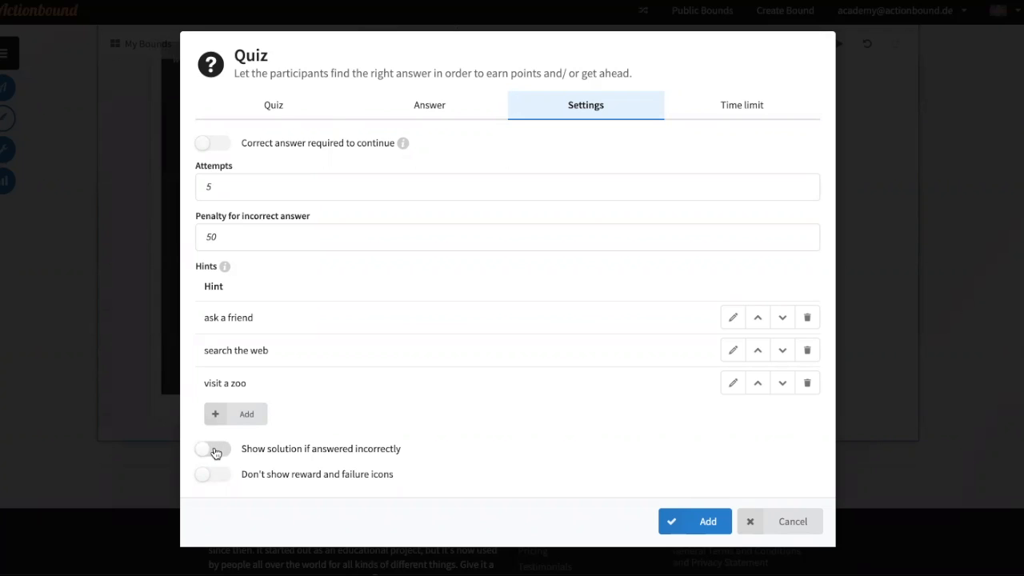
pyautogui.click(216, 453)
pyautogui.click(223, 477)
pyautogui.click(224, 478)
# Enable a time limit of 30 seconds for the quiz, with a 10% point deduction threshold of 3 seconds
pyautogui.click(741, 113)
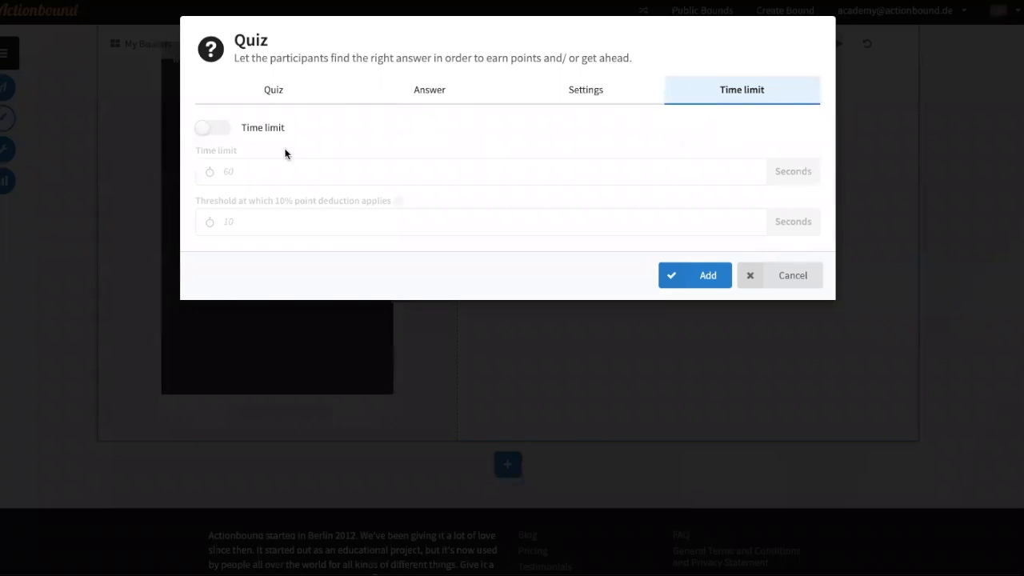
pyautogui.click(204, 129)
pyautogui.click(355, 170)
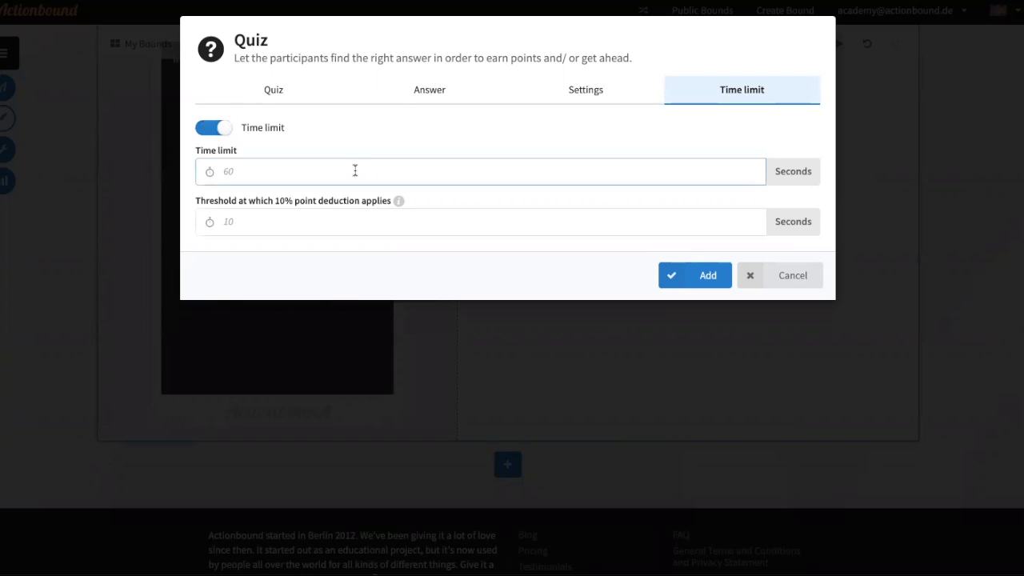
pyautogui.write('10')
pyautogui.press('BackSpace')
pyautogui.press('BackSpace')
pyautogui.write('30')
pyautogui.click(259, 221)
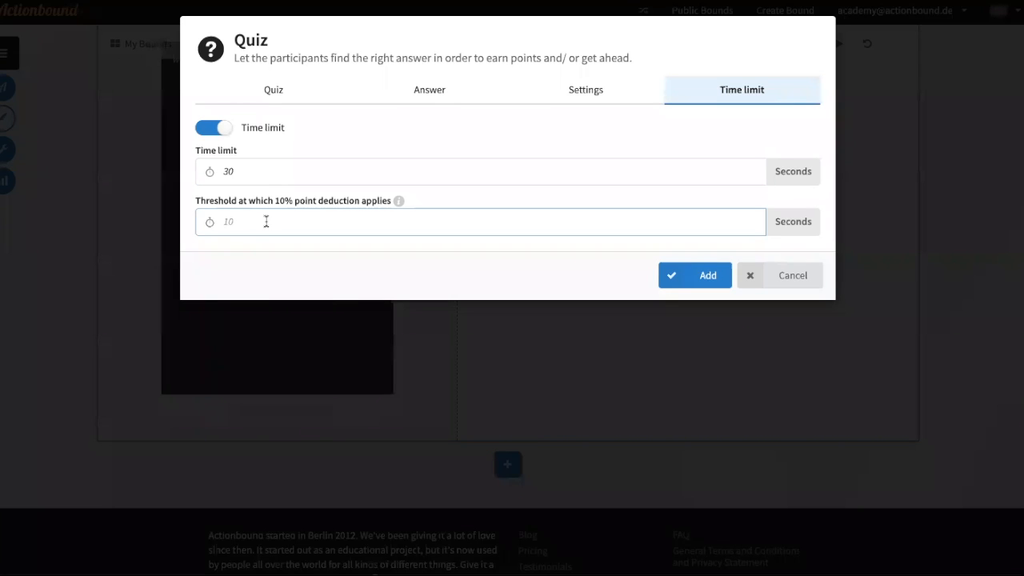
pyautogui.write('3')
# Review the quiz's configuration, add it to the Bound, and check its question, points and answer mode in the overview
pyautogui.click(588, 93)
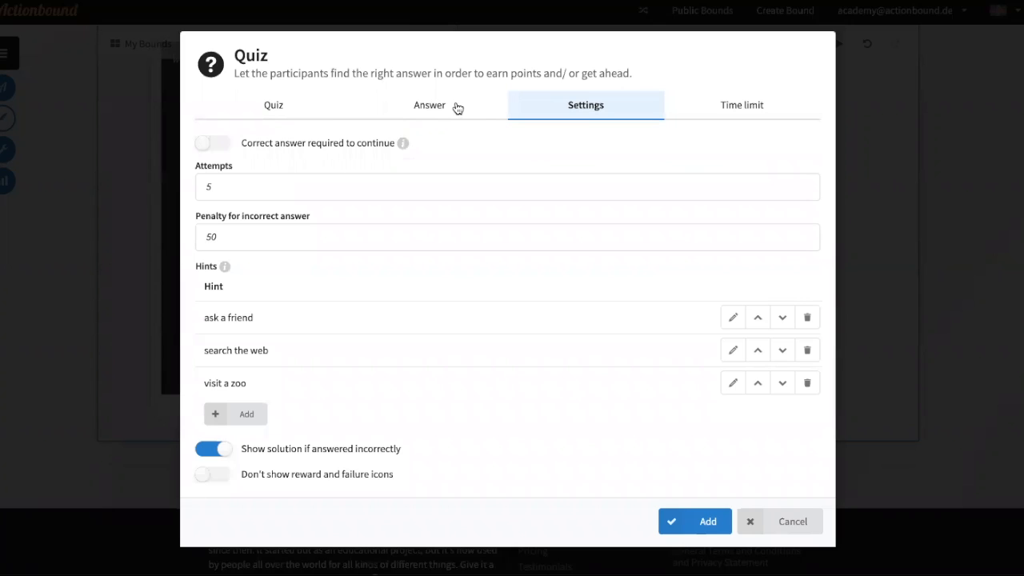
pyautogui.click(387, 105)
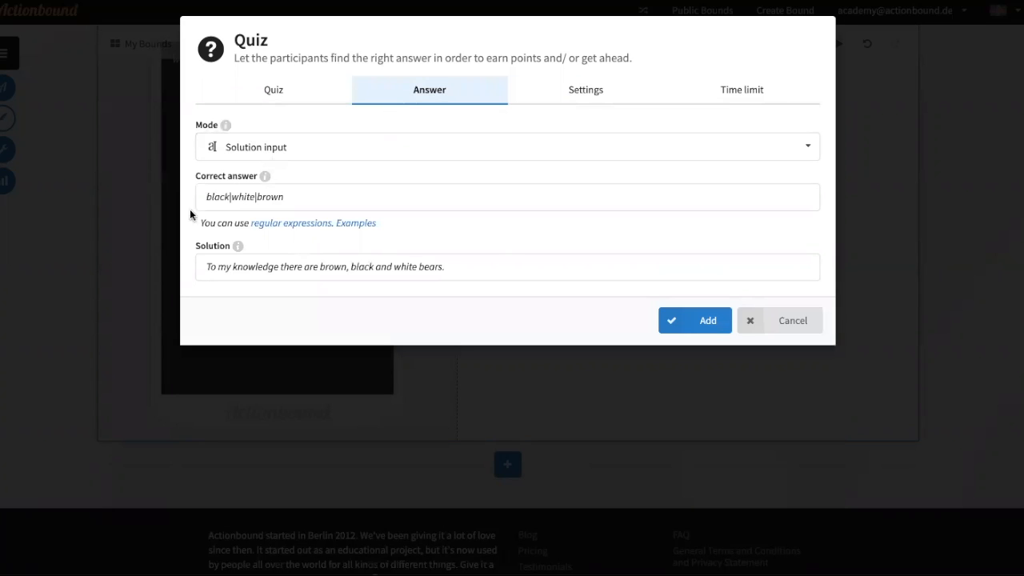
pyautogui.click(286, 88)
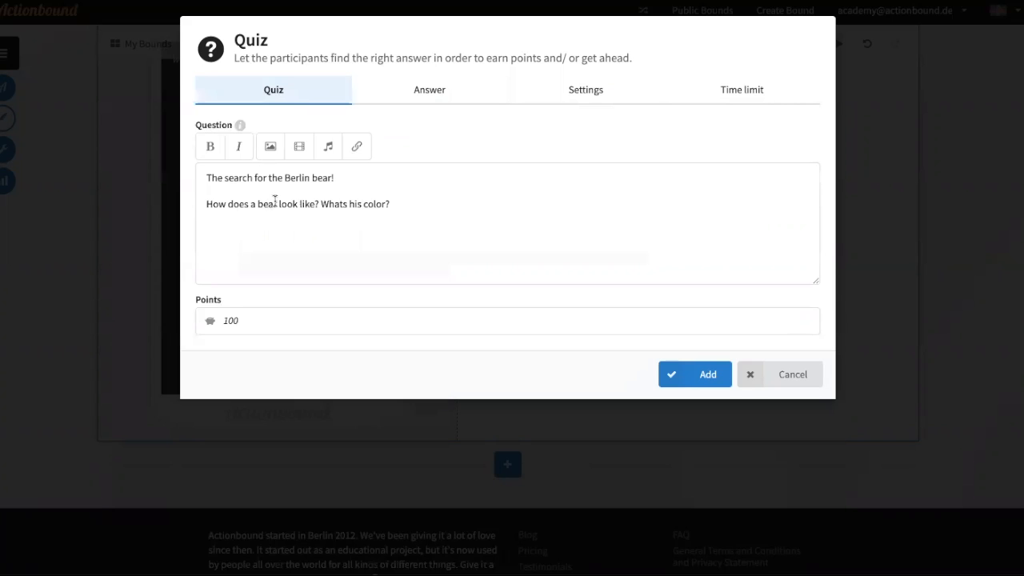
pyautogui.click(693, 373)
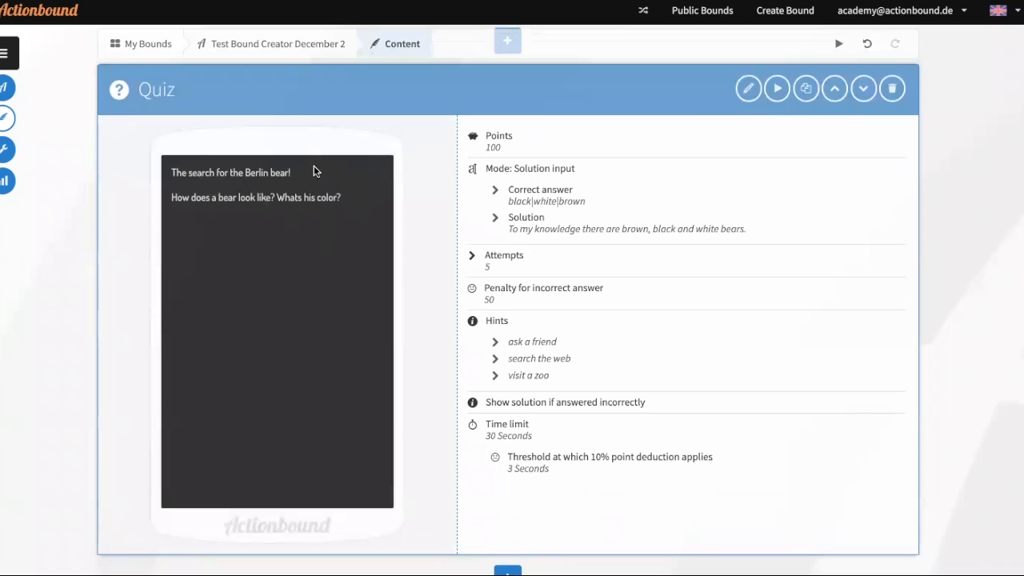
pyautogui.moveTo(355, 201); pyautogui.dragTo(166, 199)
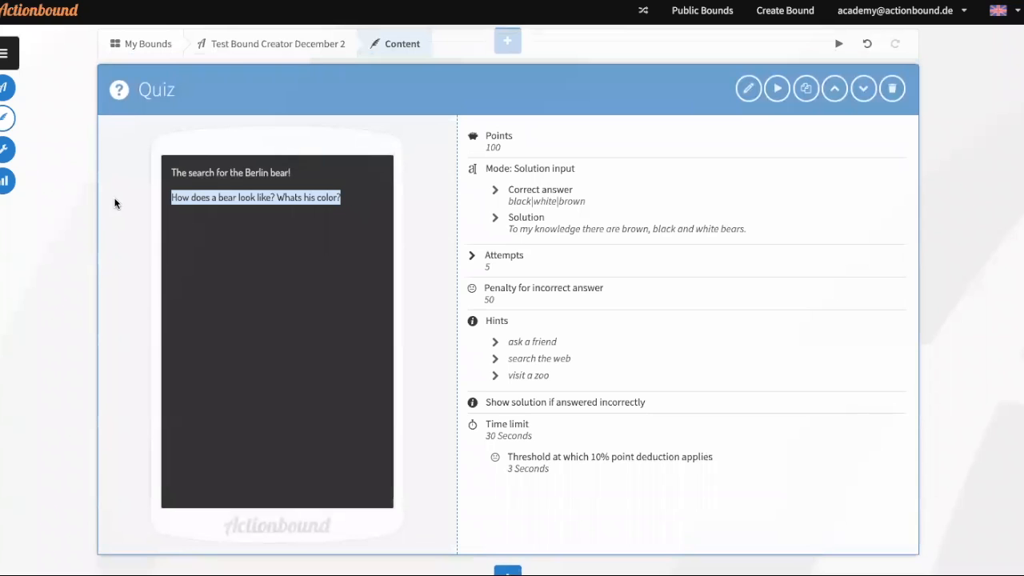
pyautogui.click(482, 199)
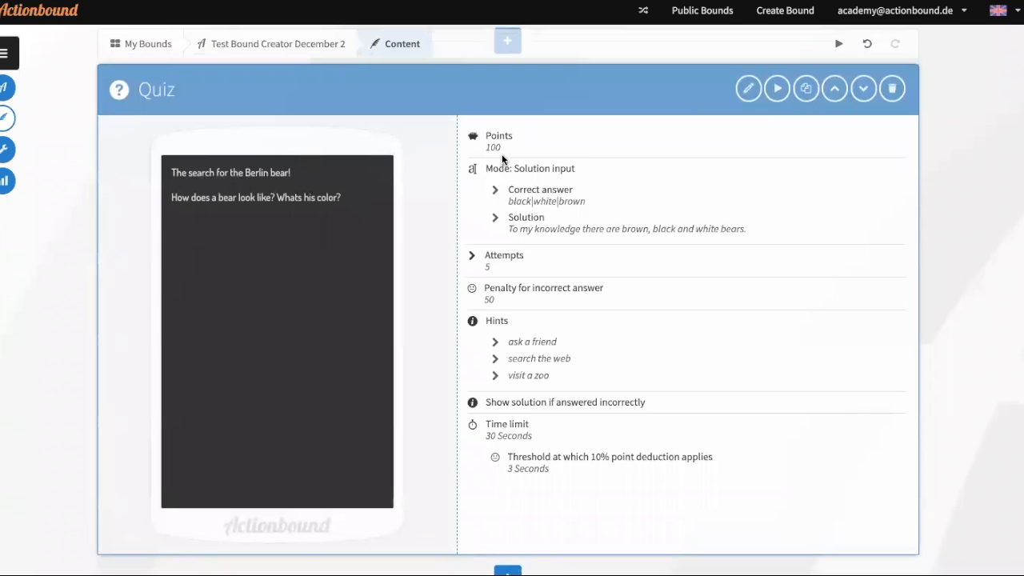
pyautogui.moveTo(486, 133); pyautogui.dragTo(515, 153)
pyautogui.moveTo(517, 167); pyautogui.dragTo(593, 163)
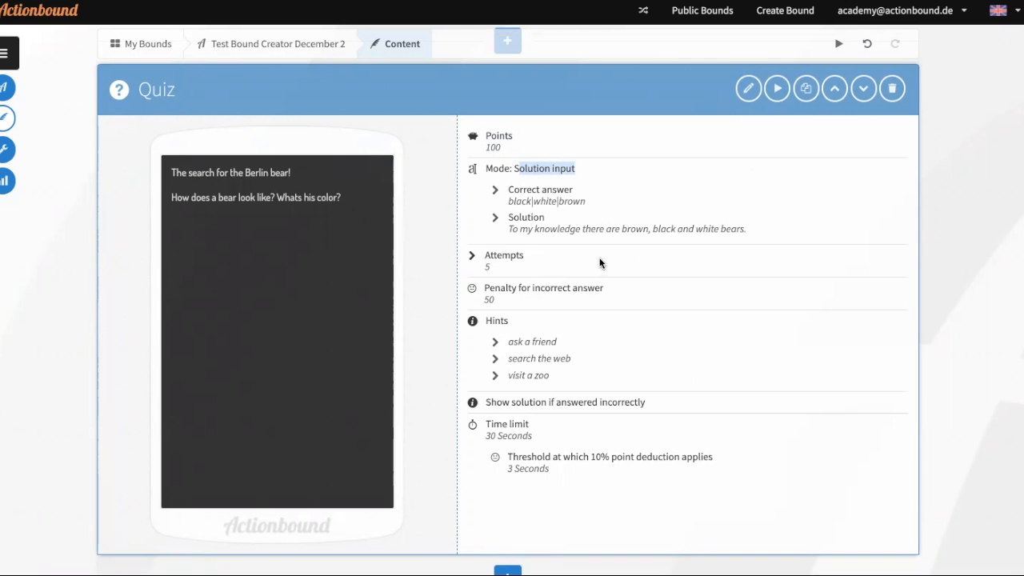
# Reopen the quiz for editing and change its answer mode to Multiple choice
pyautogui.click(748, 88)
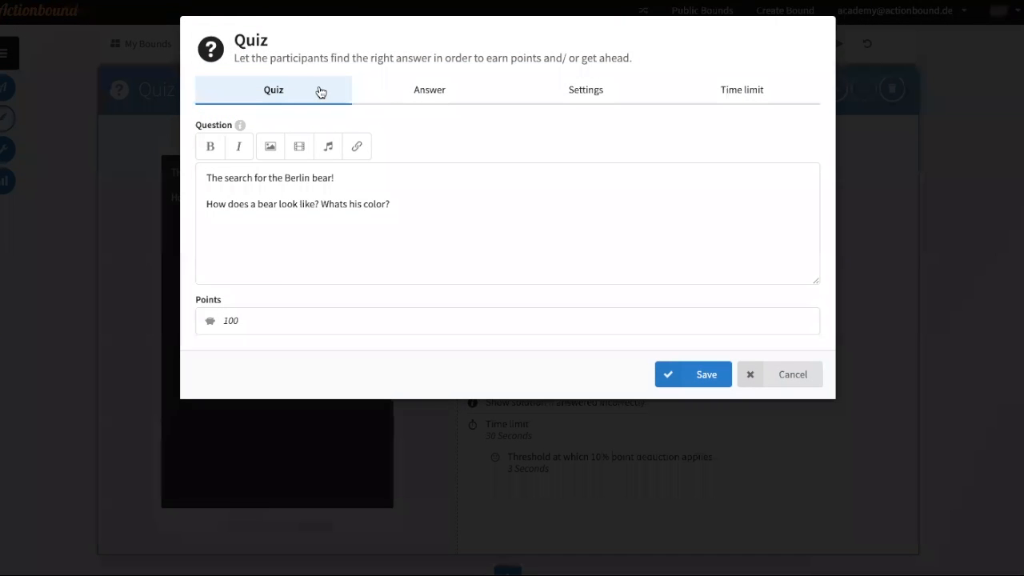
pyautogui.click(436, 92)
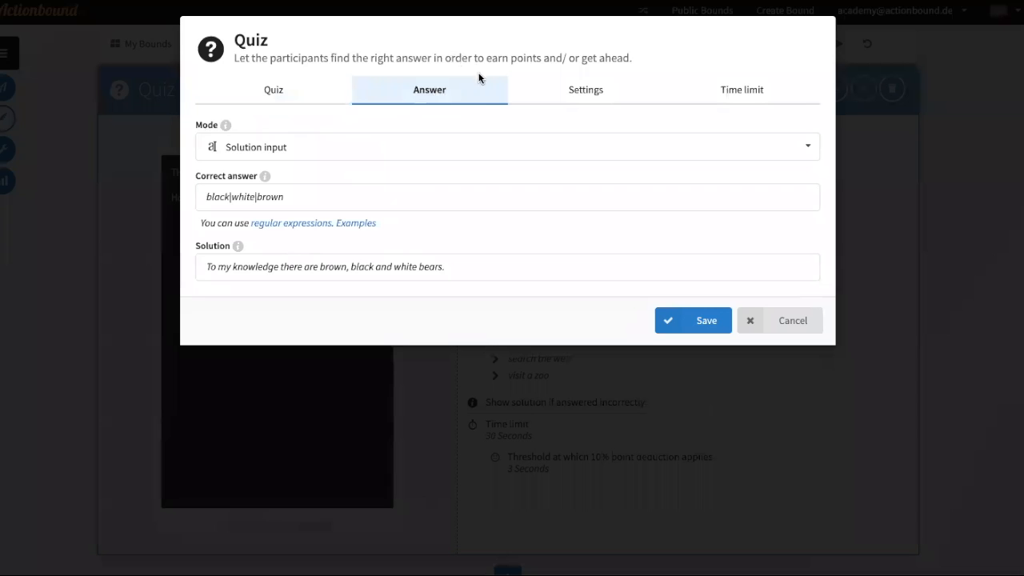
pyautogui.click(458, 154)
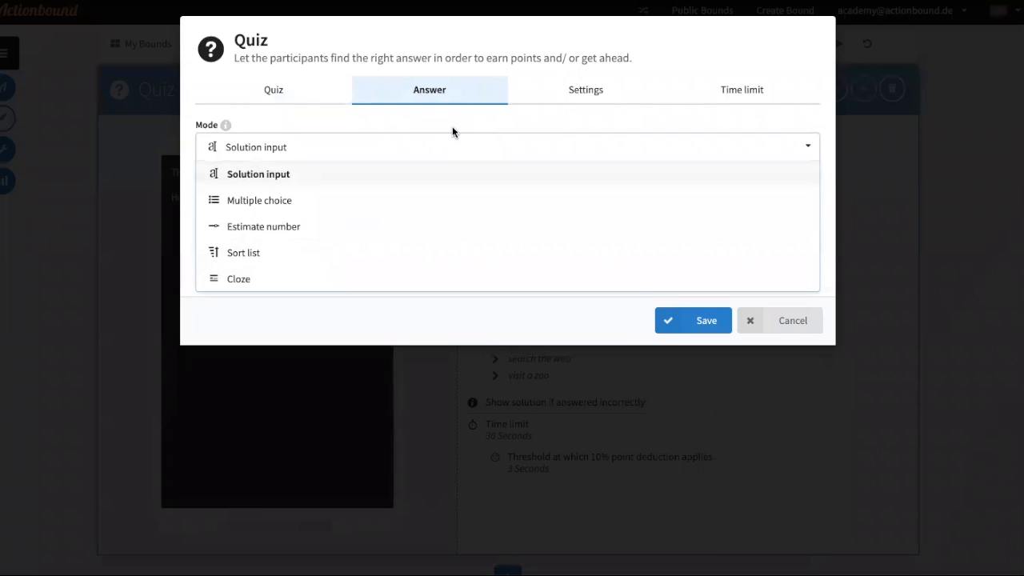
pyautogui.click(312, 211)
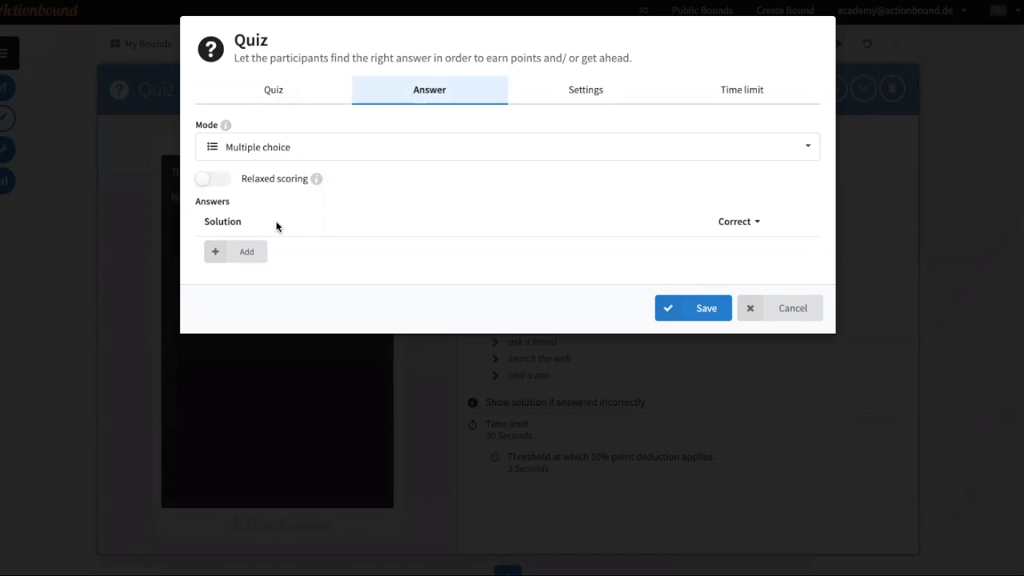
# Add brown, black, yellow and white as the answer options of the multiple choice quiz
pyautogui.click(244, 254)
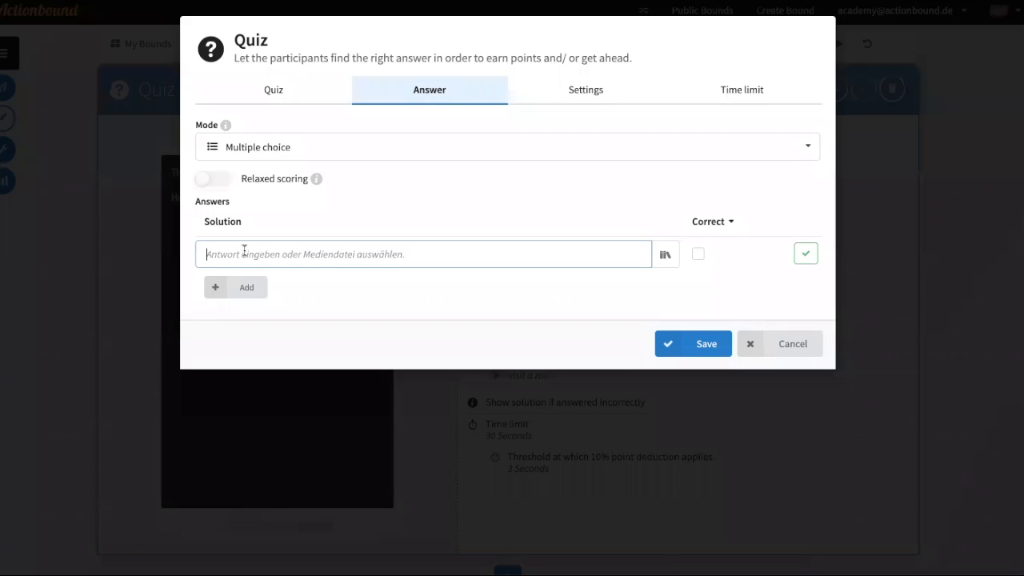
pyautogui.write('brown')
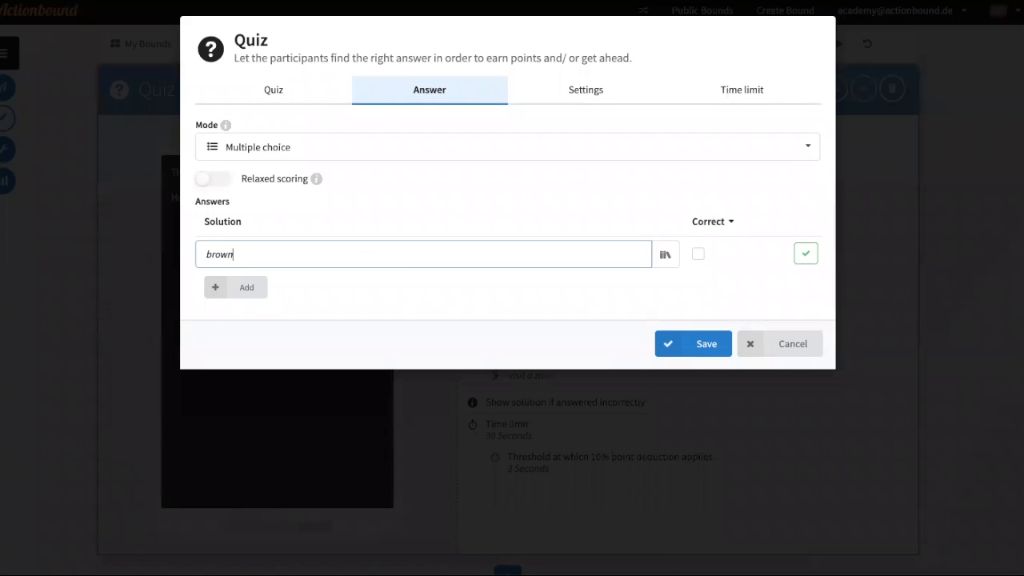
pyautogui.click(253, 290)
pyautogui.write('black')
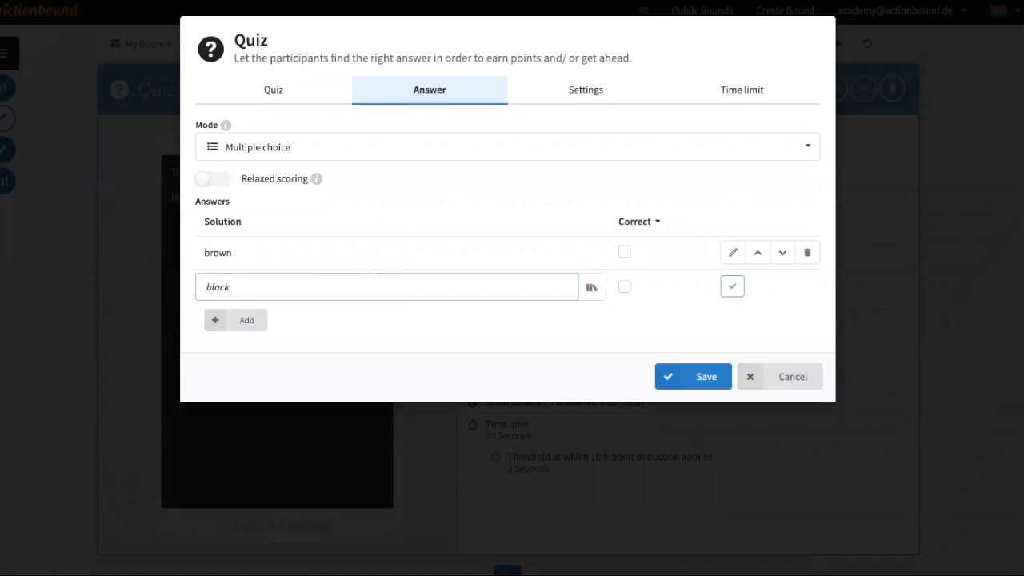
pyautogui.click(247, 318)
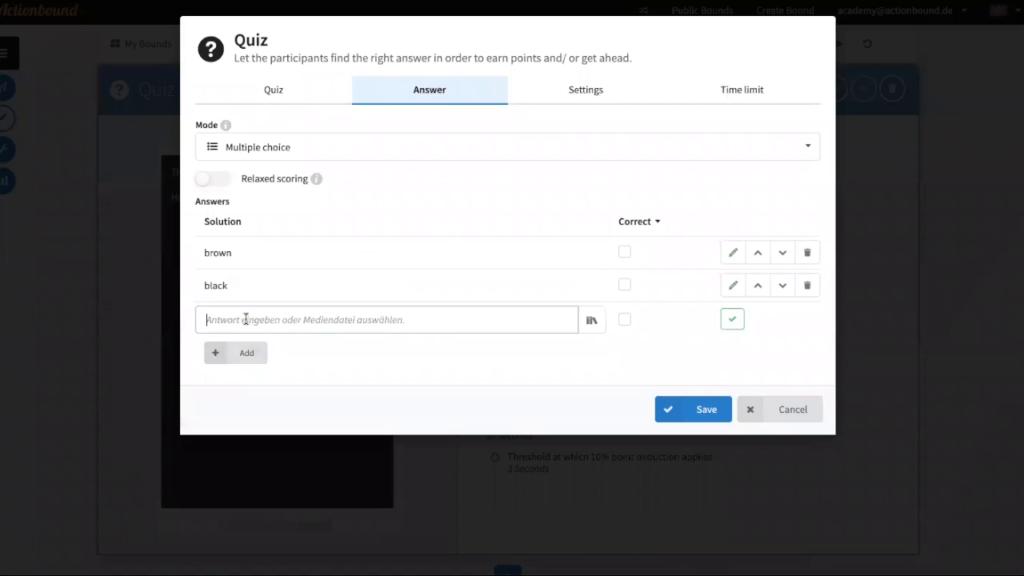
pyautogui.click(246, 319)
pyautogui.write('yellow')
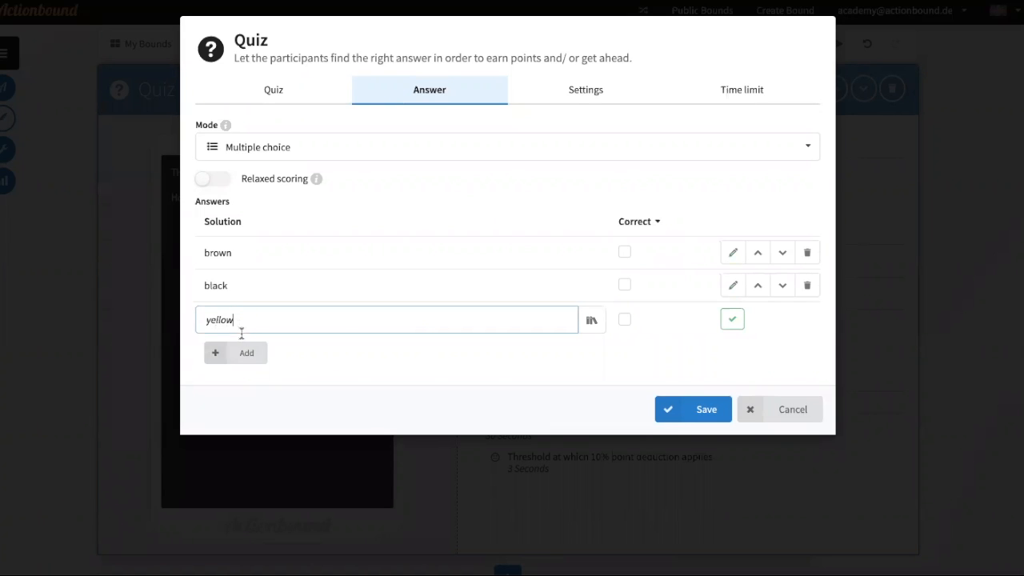
pyautogui.press('Return')
pyautogui.click(241, 353)
pyautogui.write('white')
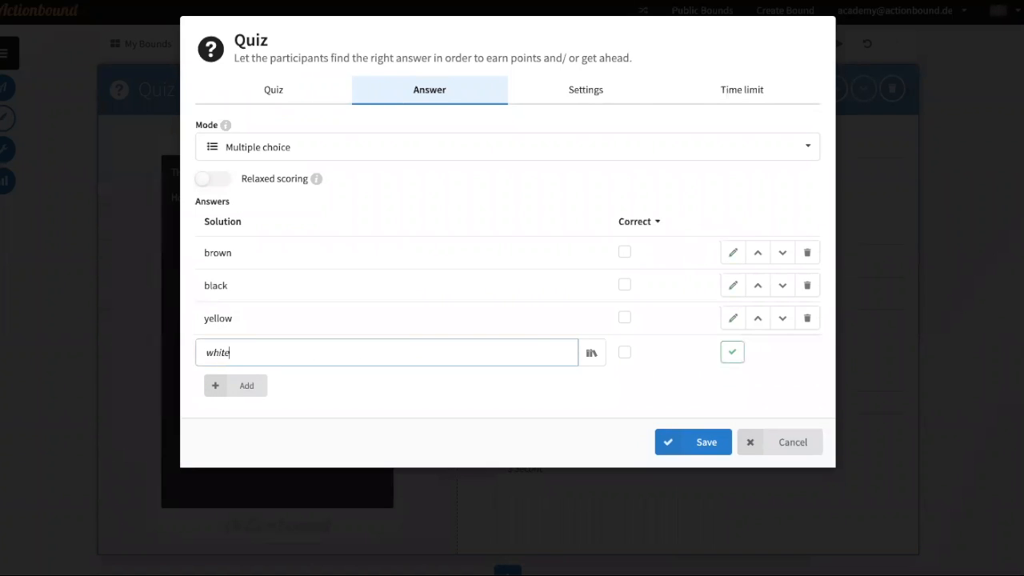
pyautogui.press('Return')
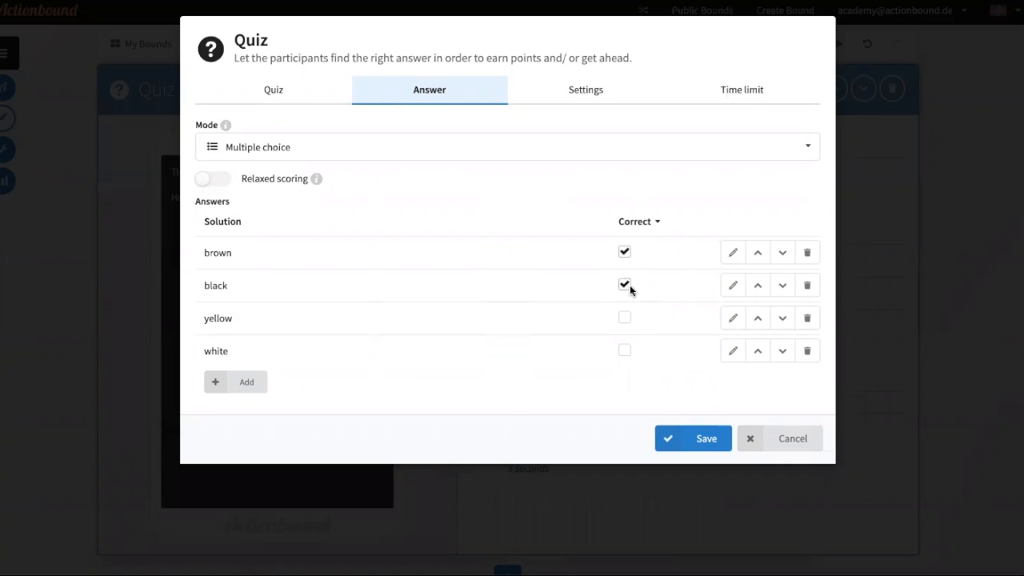
# Mark white as a correct answer as well and set the quiz's number of attempts to 2
pyautogui.click(625, 353)
pyautogui.click(587, 101)
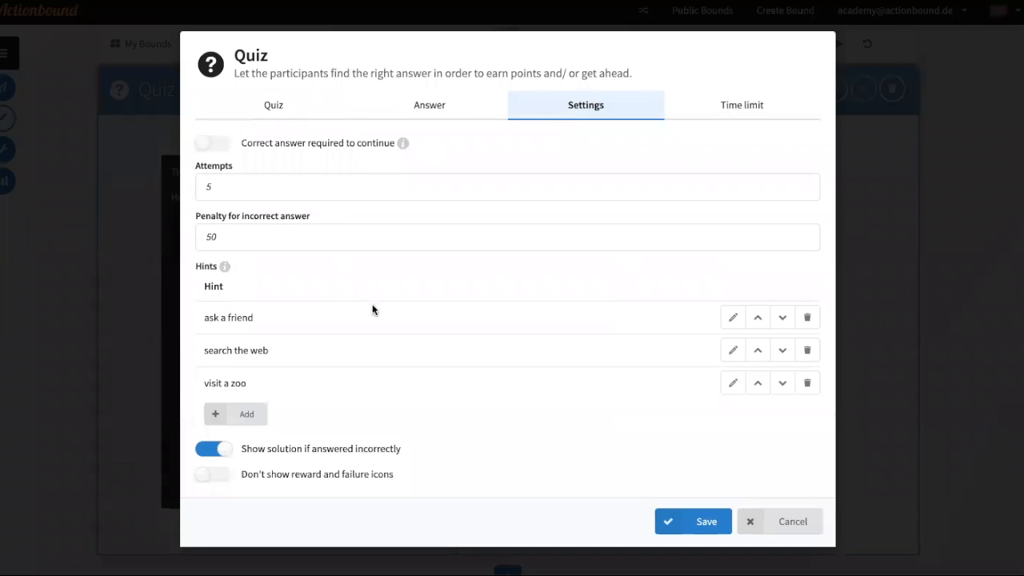
pyautogui.click(341, 188)
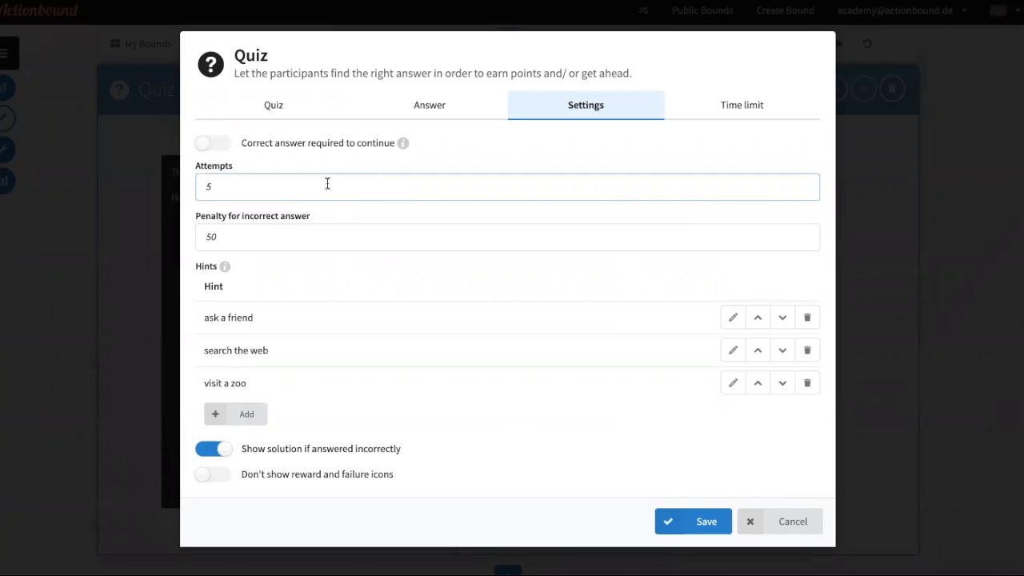
pyautogui.press('BackSpace')
pyautogui.write('2')
# Check the explanation of relaxed scoring and enable it for the multiple choice answers
pyautogui.click(424, 104)
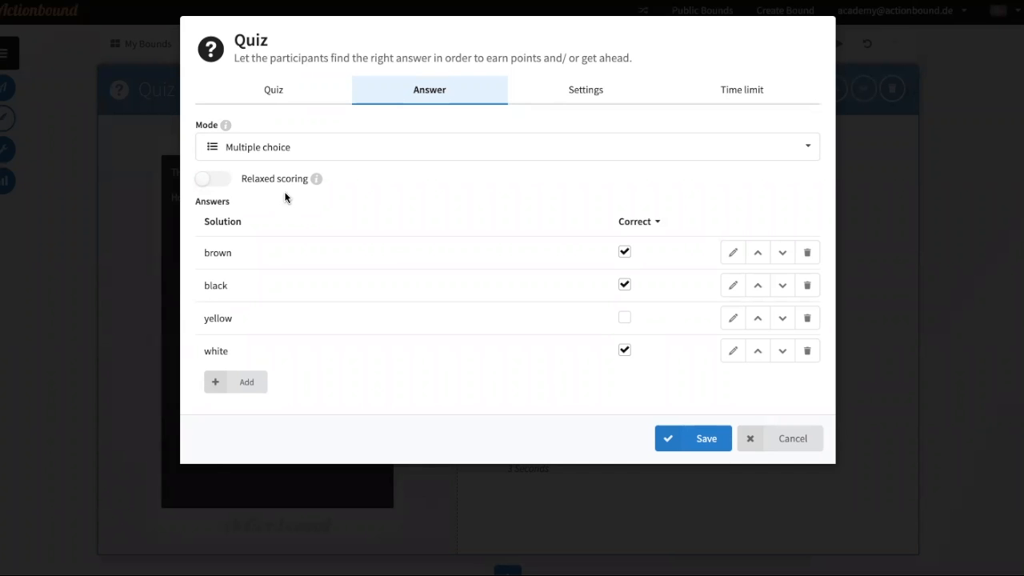
pyautogui.moveTo(318, 181)
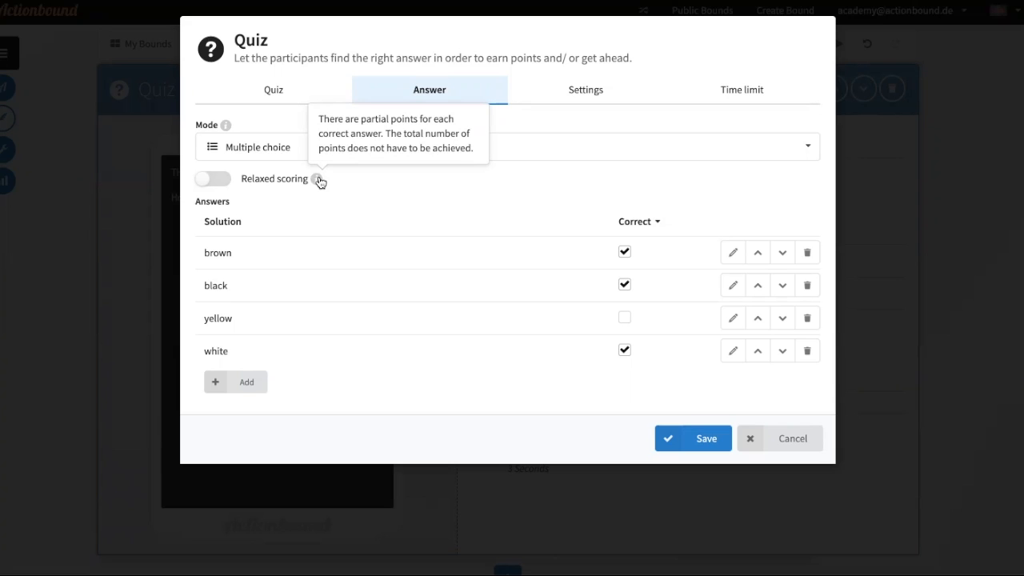
pyautogui.click(226, 182)
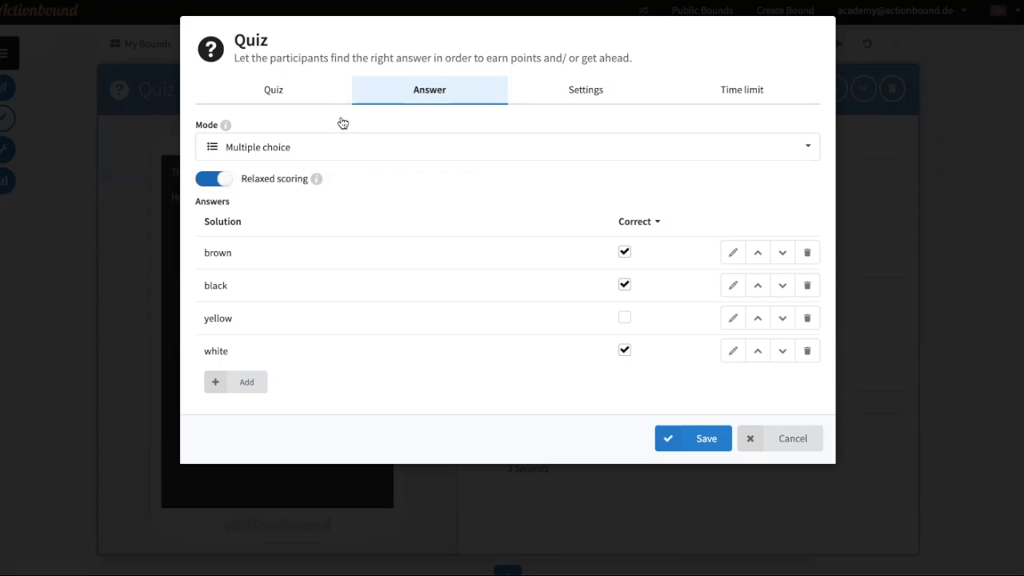
# Add the line "(more than one answer is correct)" below the existing quiz question
pyautogui.click(291, 93)
pyautogui.click(403, 195)
pyautogui.press('Return')
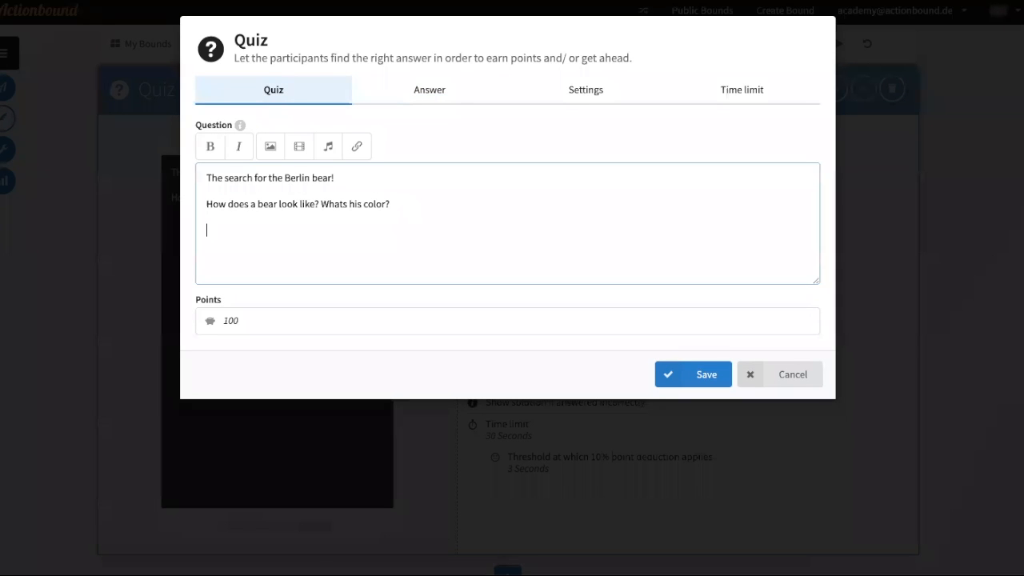
pyautogui.write('(more than one answer i')
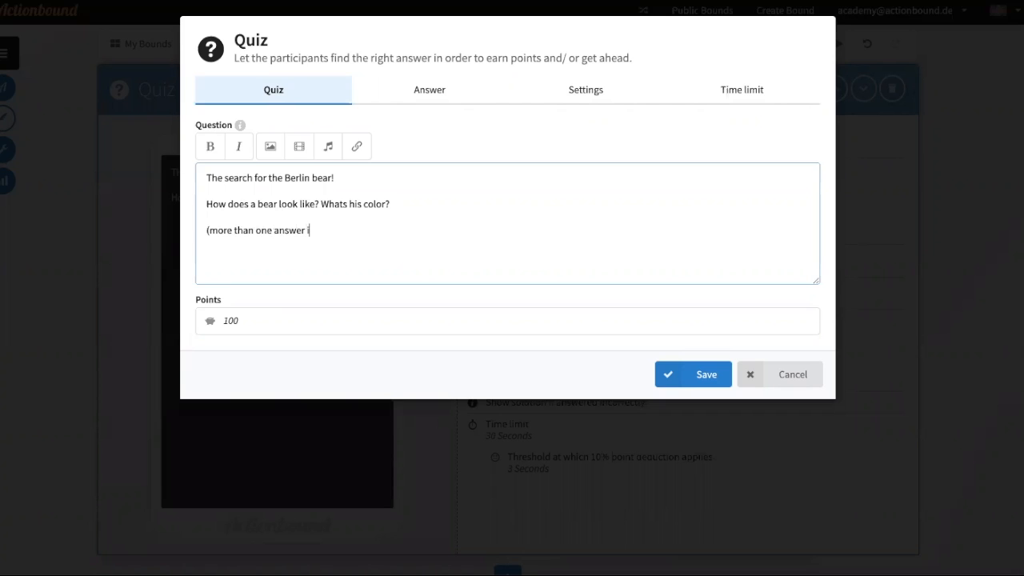
pyautogui.write('s correct)')
# Change the answer mode to Estimate number with correct value 3500000, minimum 1000000, maximum 5000000 and a 10% deduction deviation of 100000
pyautogui.click(412, 92)
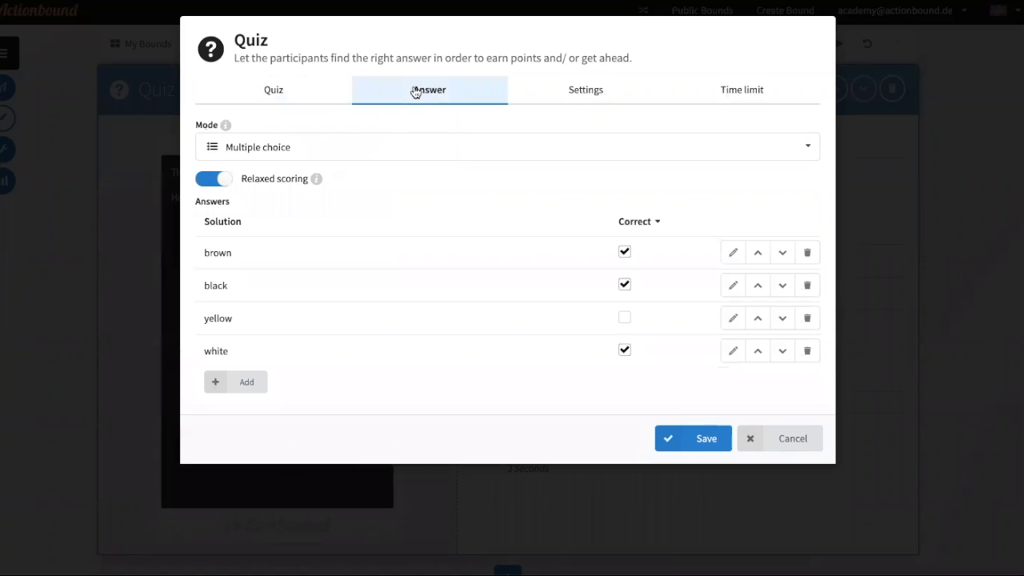
pyautogui.click(403, 146)
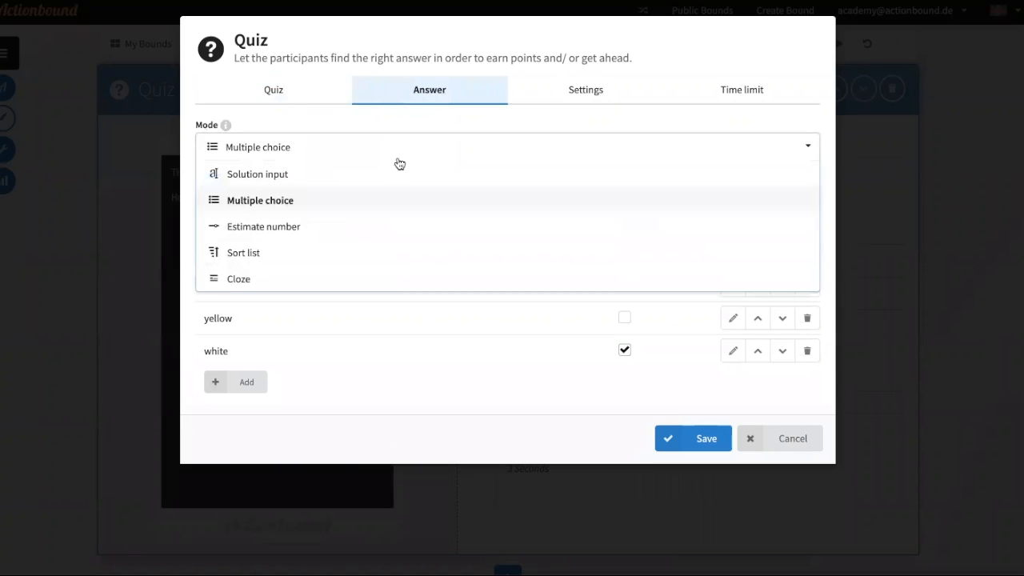
pyautogui.click(347, 228)
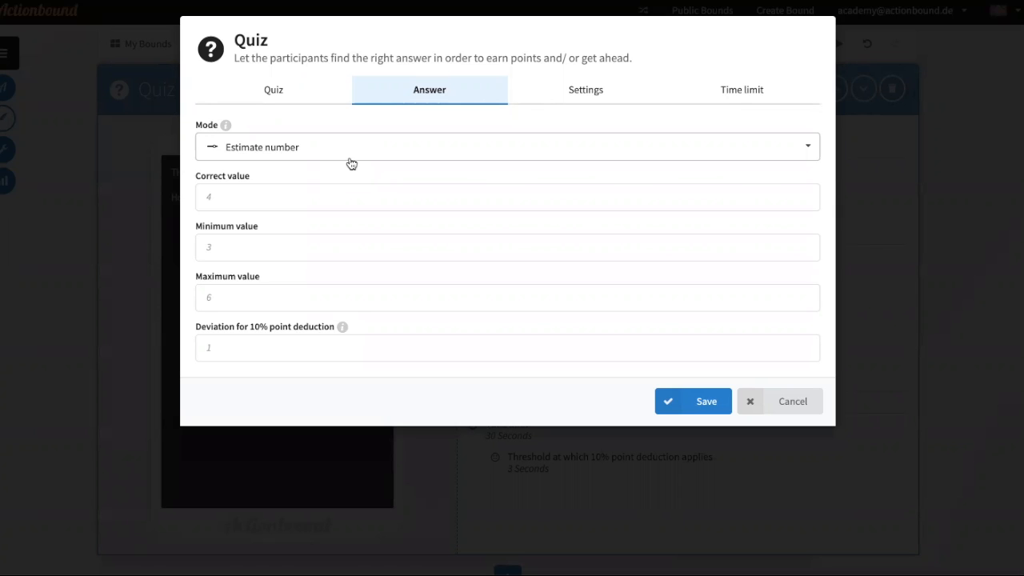
pyautogui.click(310, 198)
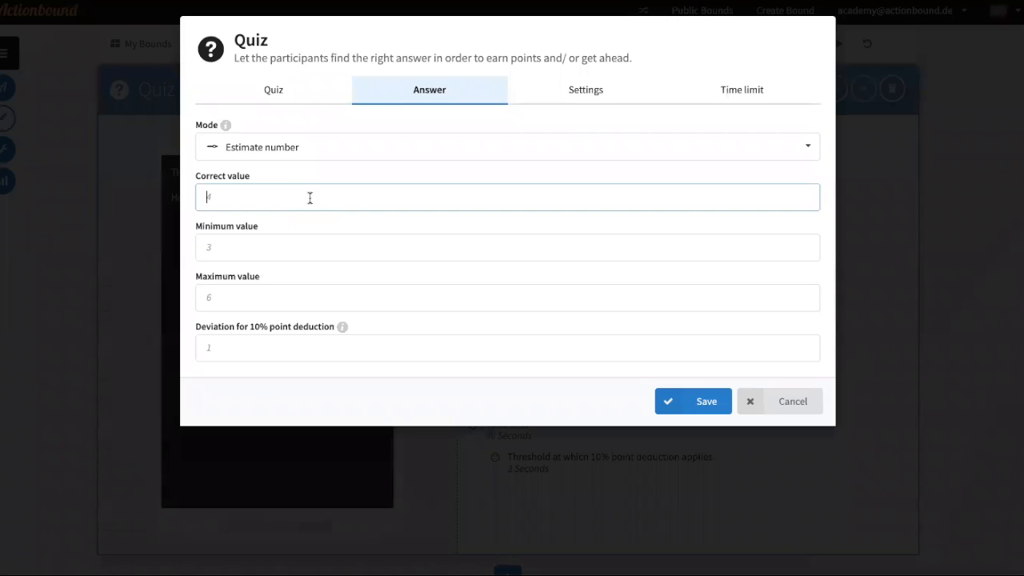
pyautogui.write('3500000')
pyautogui.click(347, 246)
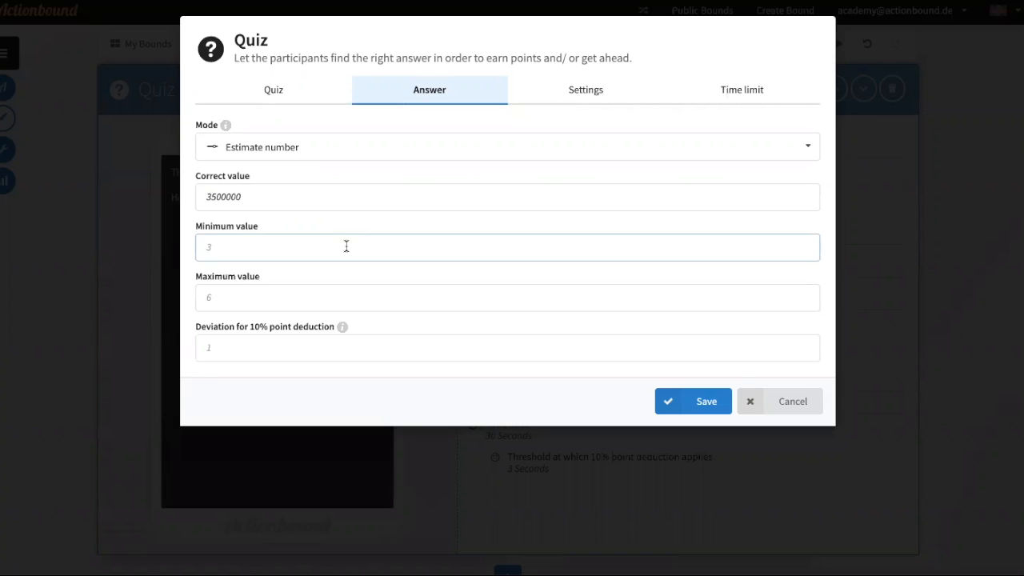
pyautogui.write('1000000')
pyautogui.click(267, 301)
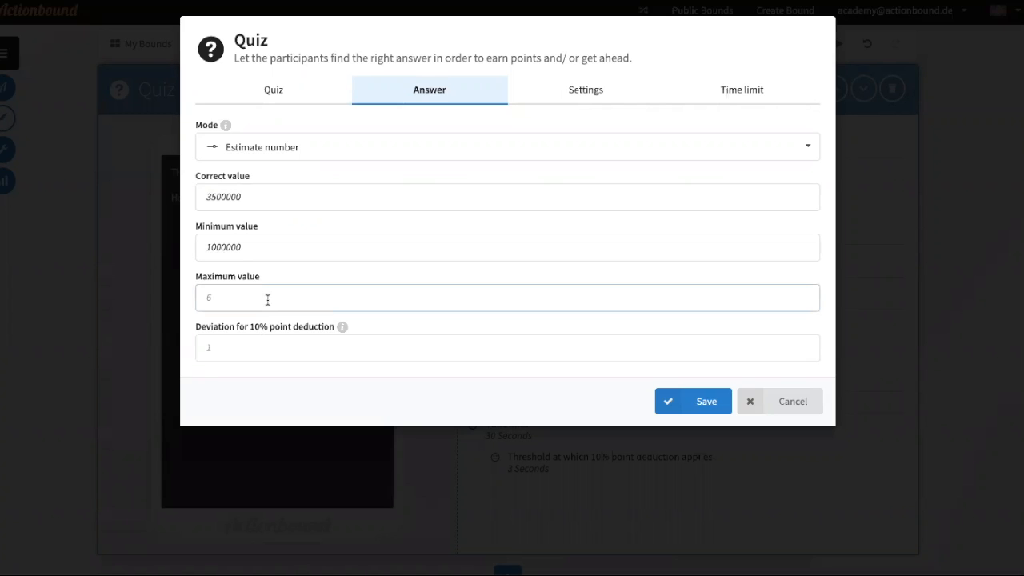
pyautogui.write('5000000')
pyautogui.click(251, 345)
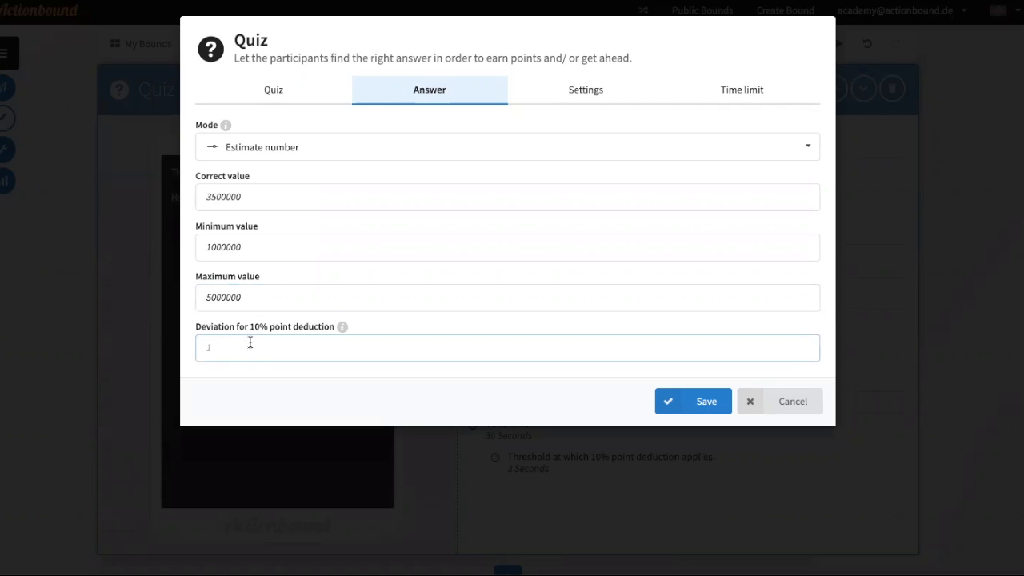
pyautogui.write('100000')
# Check the quiz's settings and time limit, and change its answer mode to Sort list
pyautogui.click(581, 93)
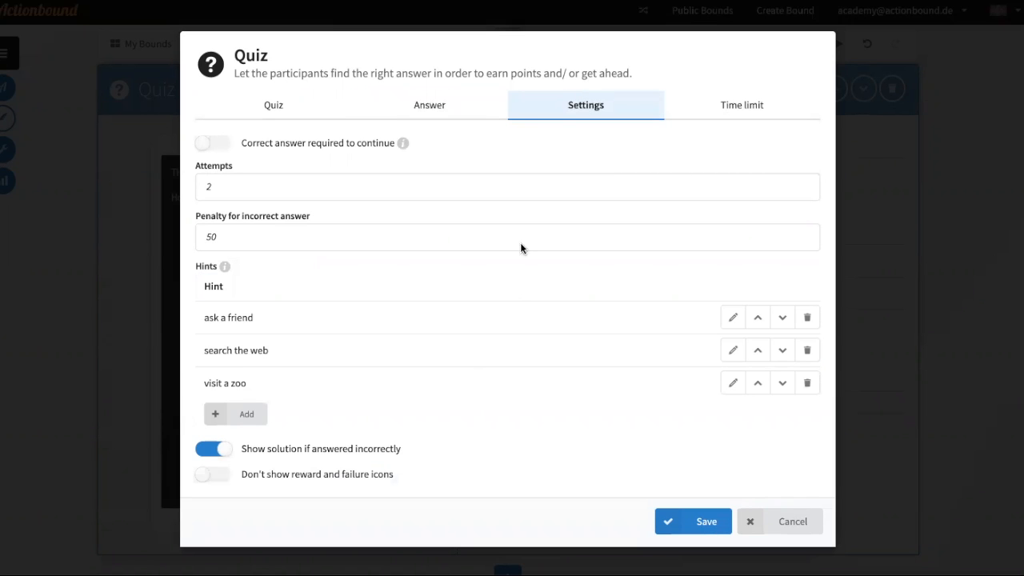
pyautogui.click(733, 112)
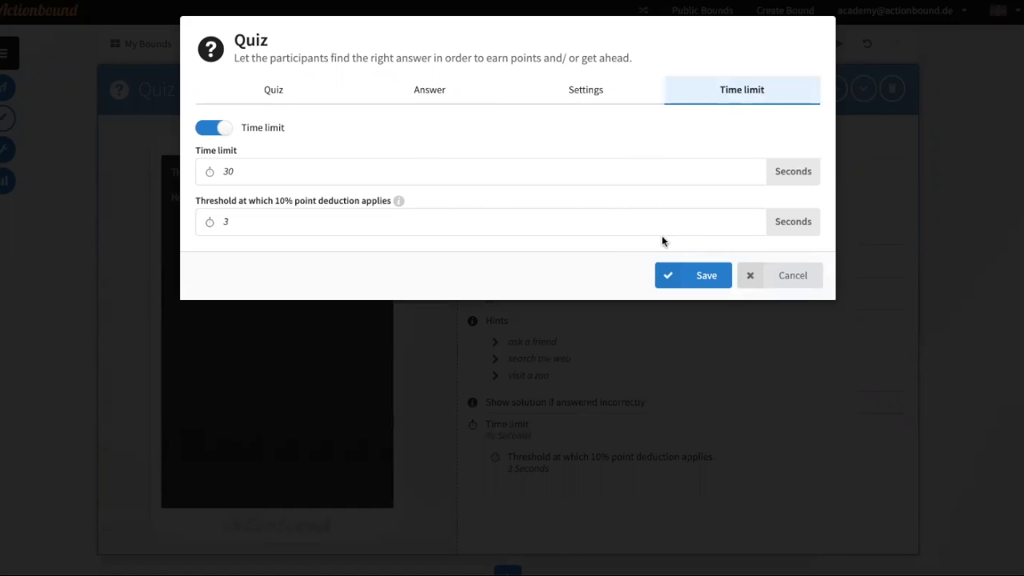
pyautogui.click(406, 94)
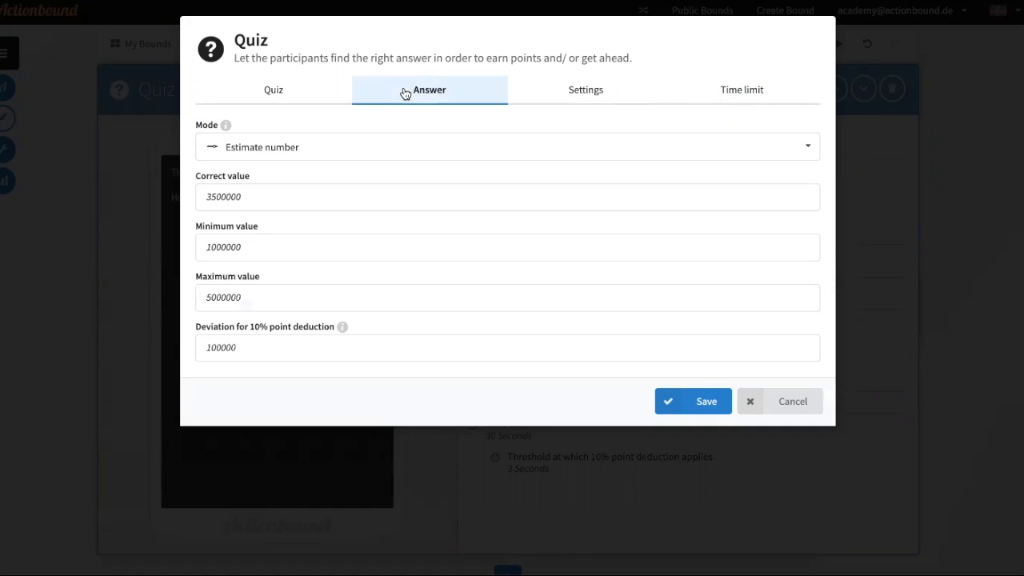
pyautogui.click(339, 157)
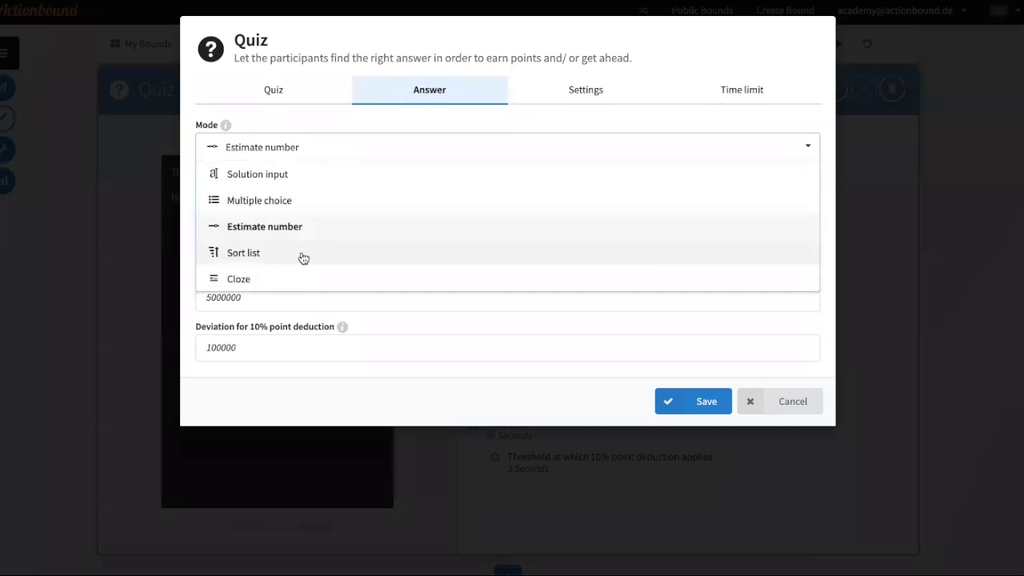
pyautogui.click(303, 253)
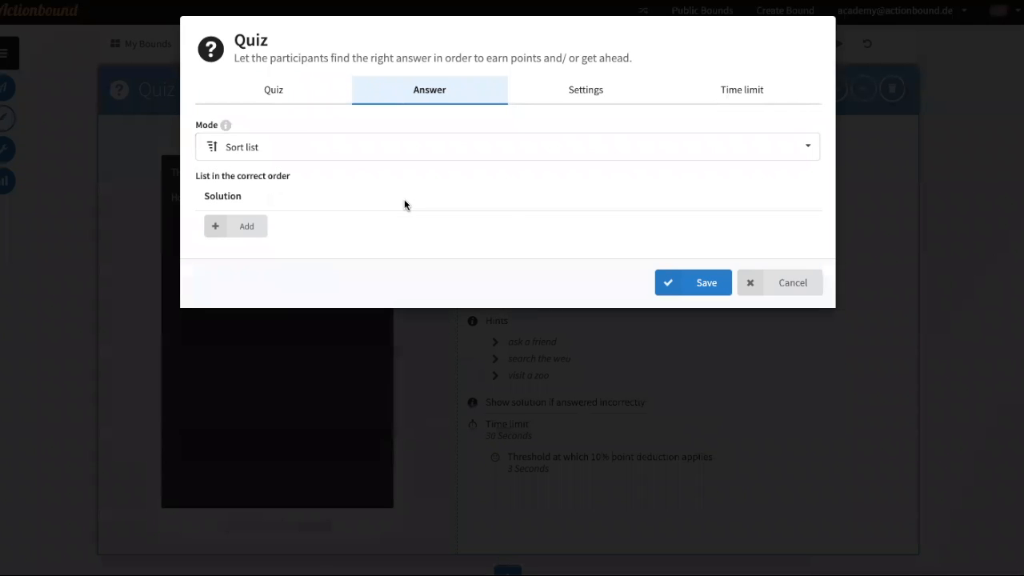
# Add the letters B, E, R, L, I and N as separate list solutions in that order
pyautogui.click(257, 230)
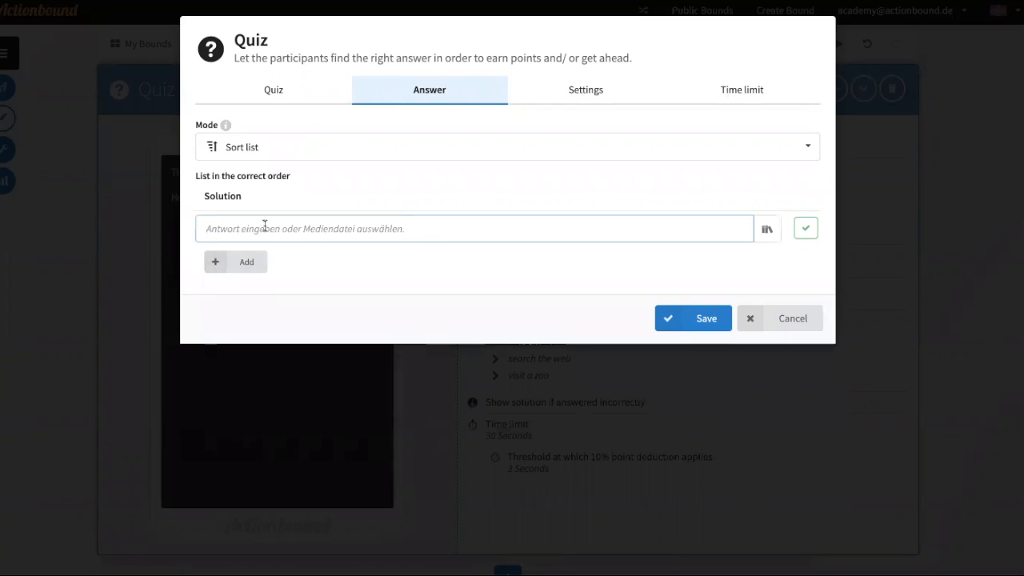
pyautogui.write('B')
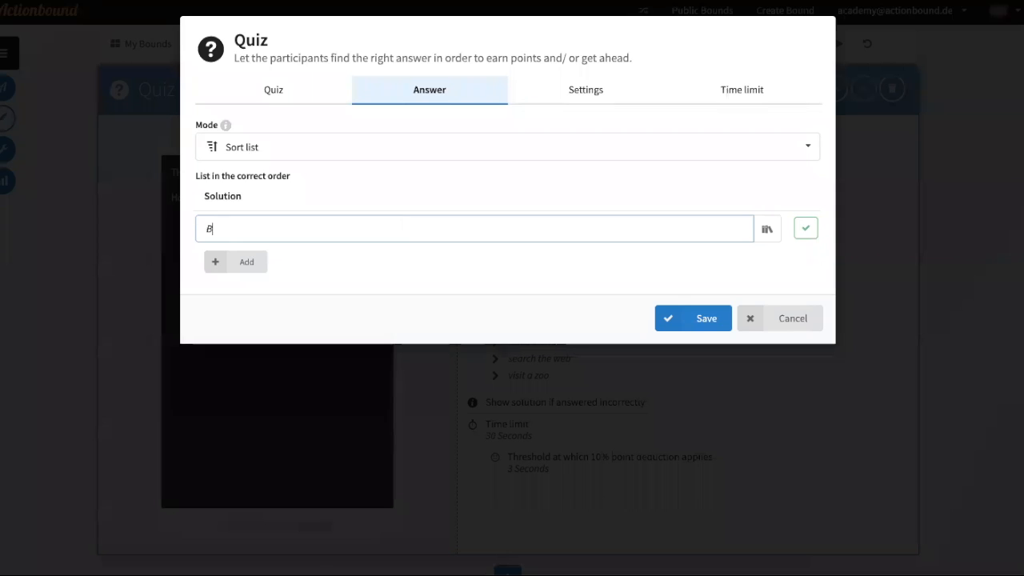
pyautogui.click(238, 263)
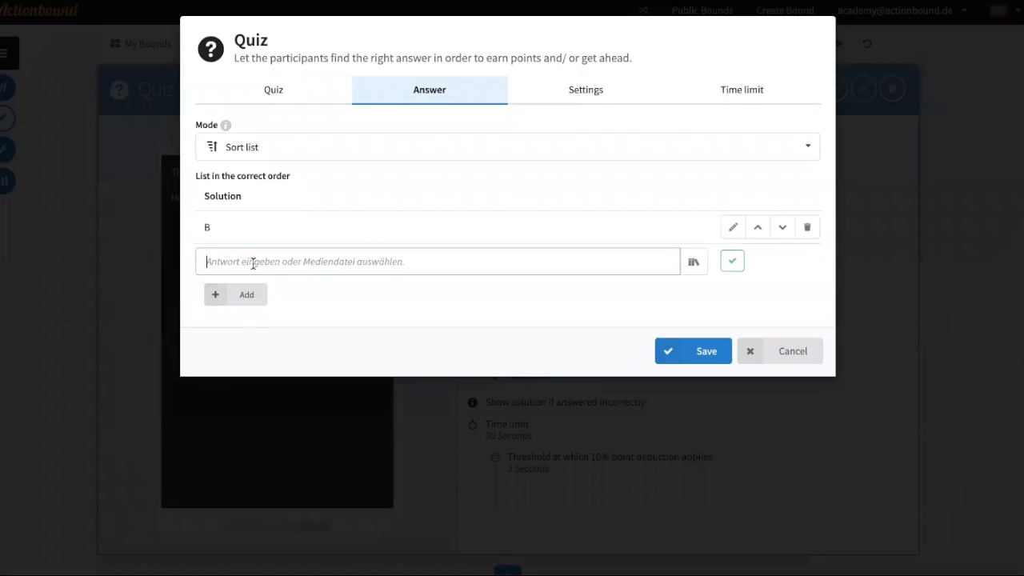
pyautogui.write('E')
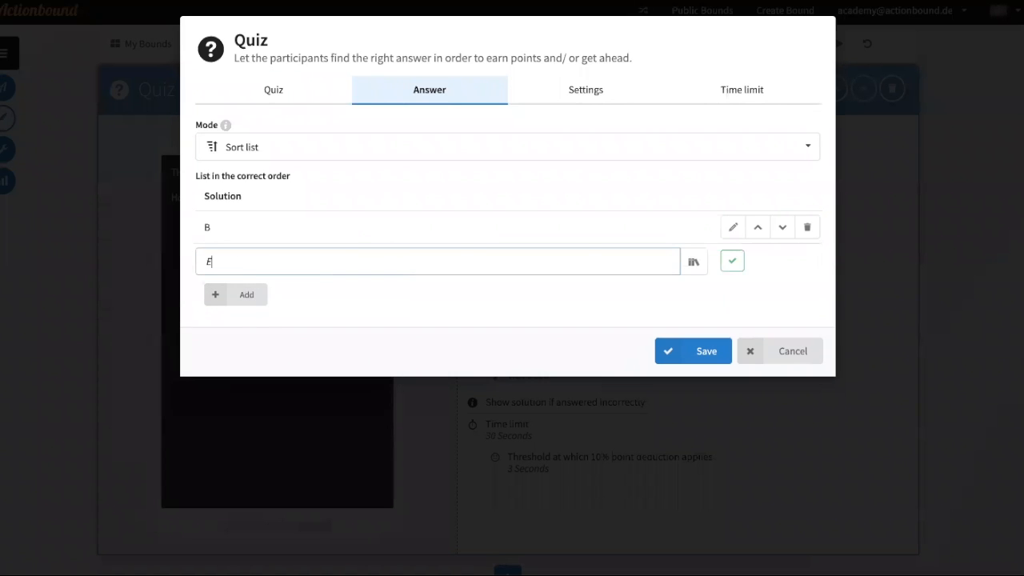
pyautogui.click(248, 295)
pyautogui.write('R')
pyautogui.click(256, 327)
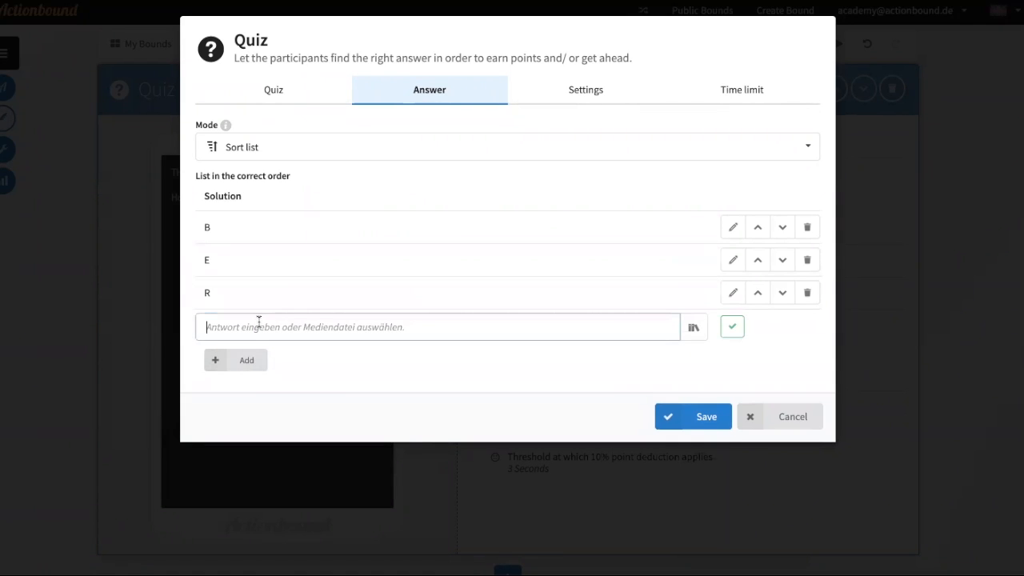
pyautogui.write('L')
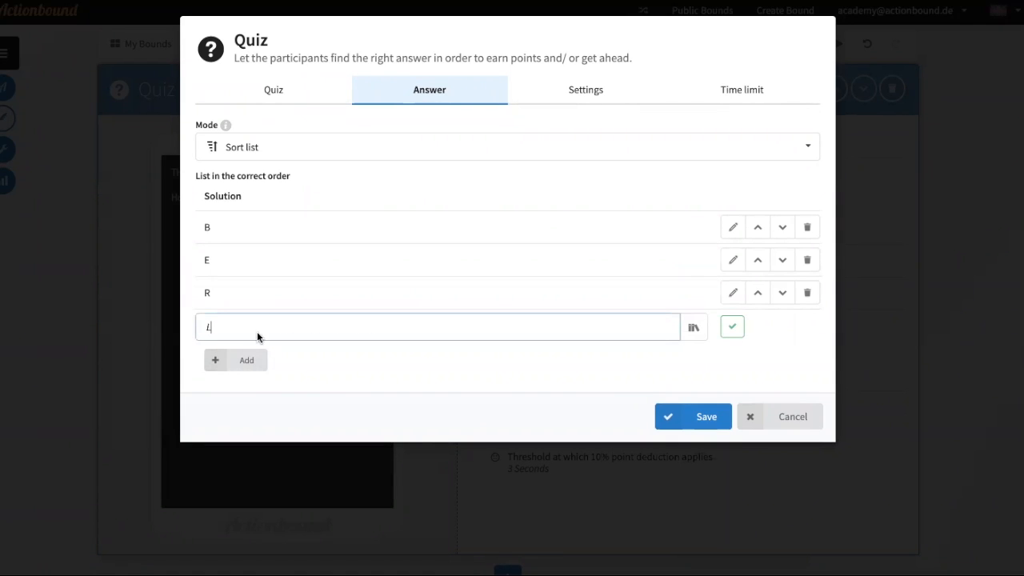
pyautogui.click(249, 355)
pyautogui.write('I')
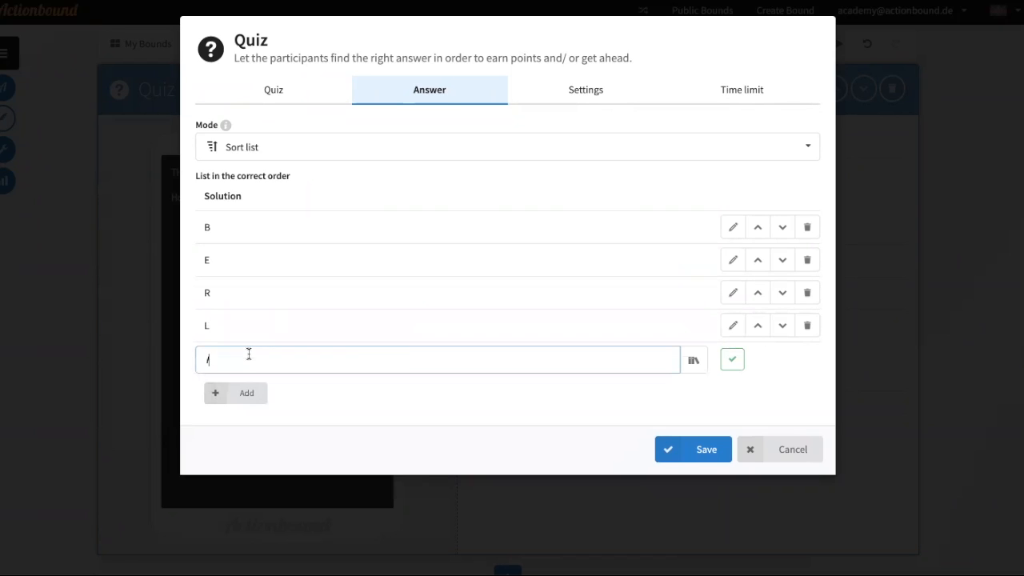
pyautogui.click(237, 394)
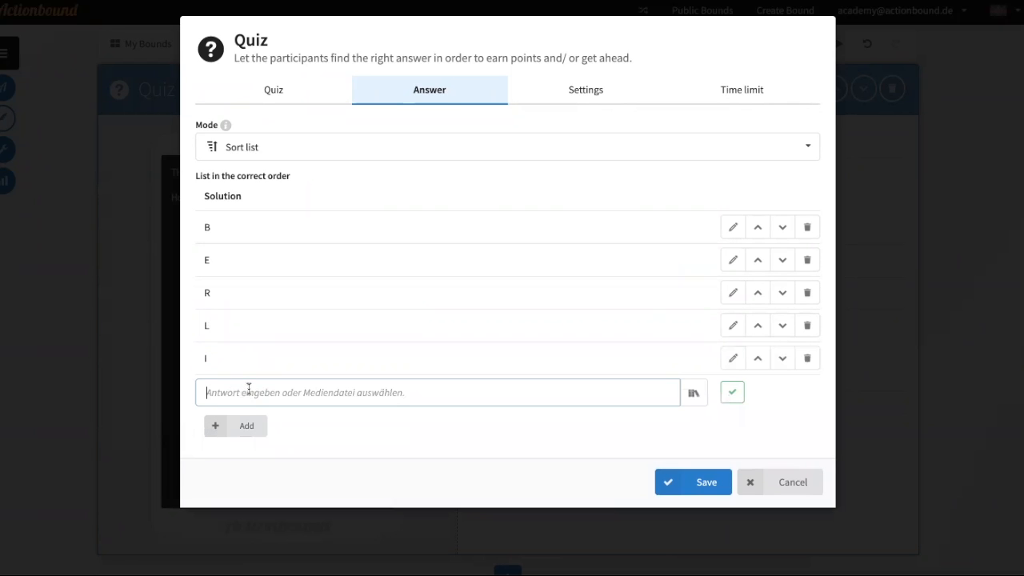
pyautogui.write('N')
pyautogui.press('Return')
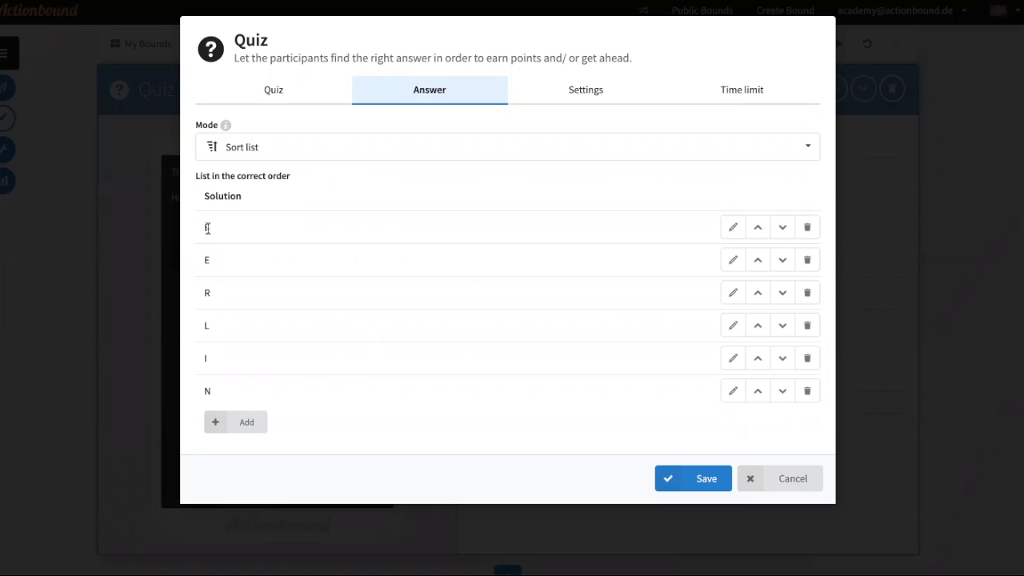
pyautogui.moveTo(205, 229); pyautogui.dragTo(216, 391)
pyautogui.click(320, 198)
# Change the answer mode to Cloze and enter the text "There are brown bears, black bears and white bears."
pyautogui.click(384, 155)
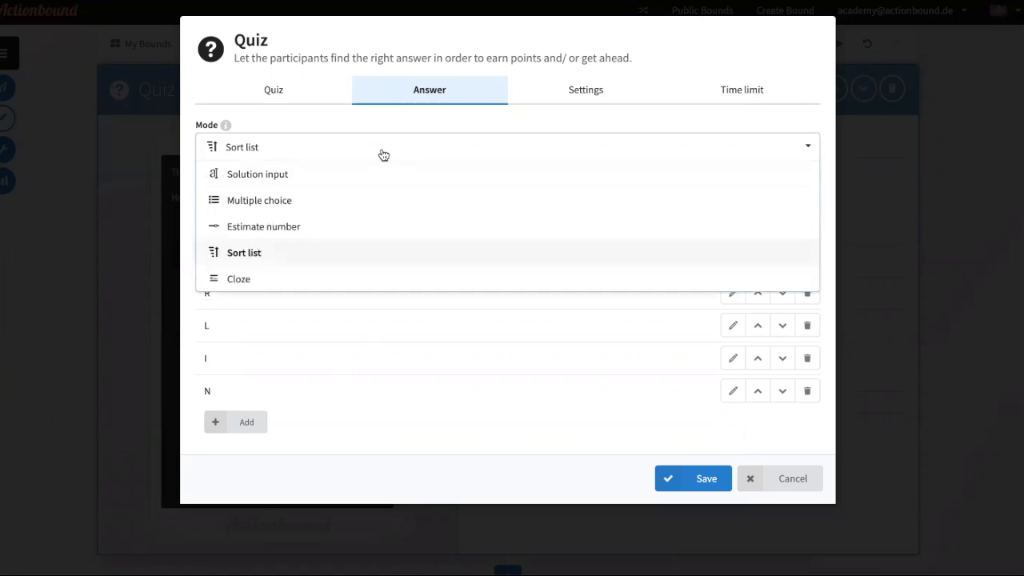
pyautogui.click(273, 284)
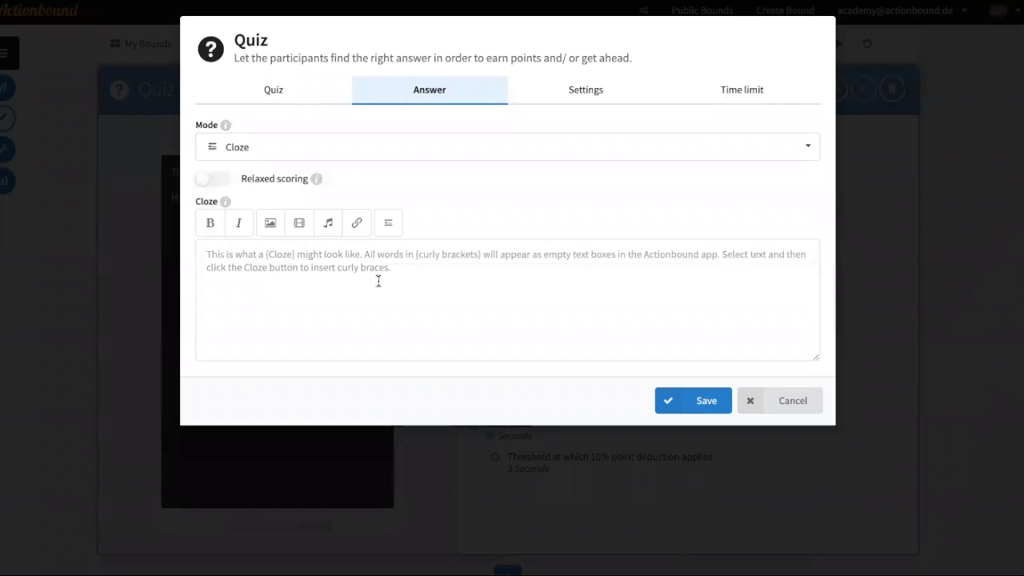
pyautogui.click(256, 257)
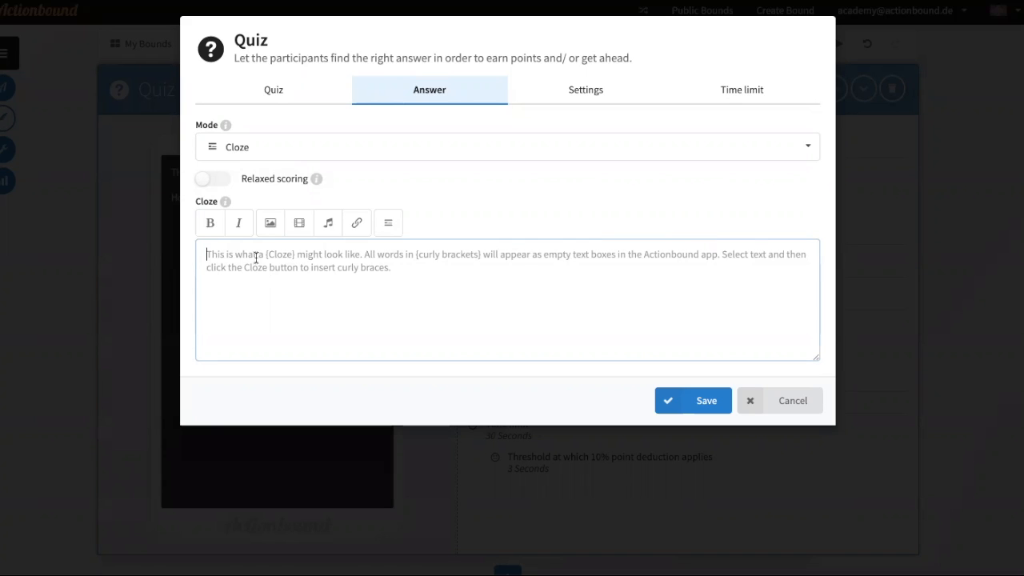
pyautogui.write('There are brown bears, black bears and wh')
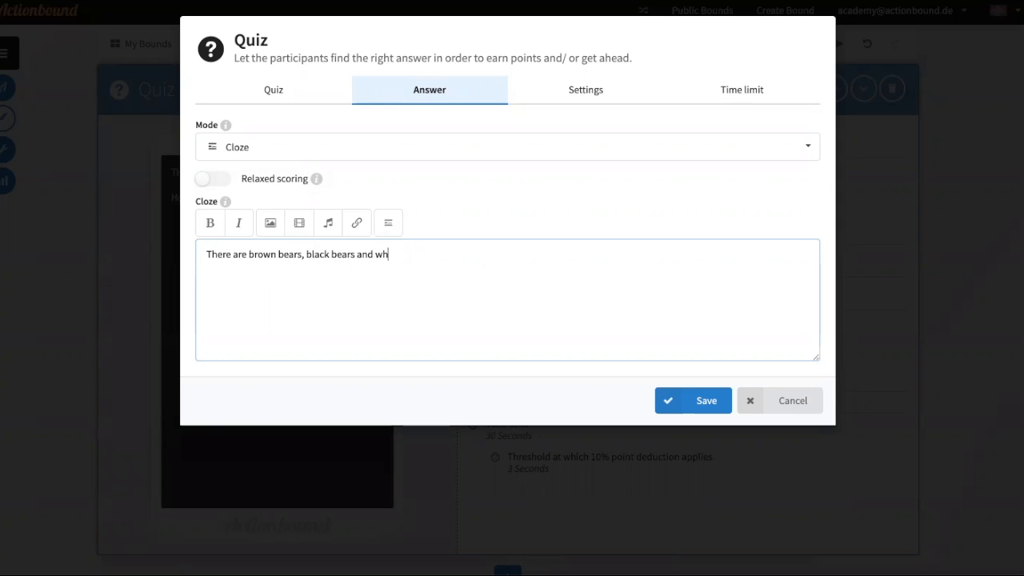
pyautogui.write('ite bears.')
# Enclose the words "black" and "brown" in the cloze text in curly braces to turn them into gaps
pyautogui.click(329, 254)
pyautogui.write('}')
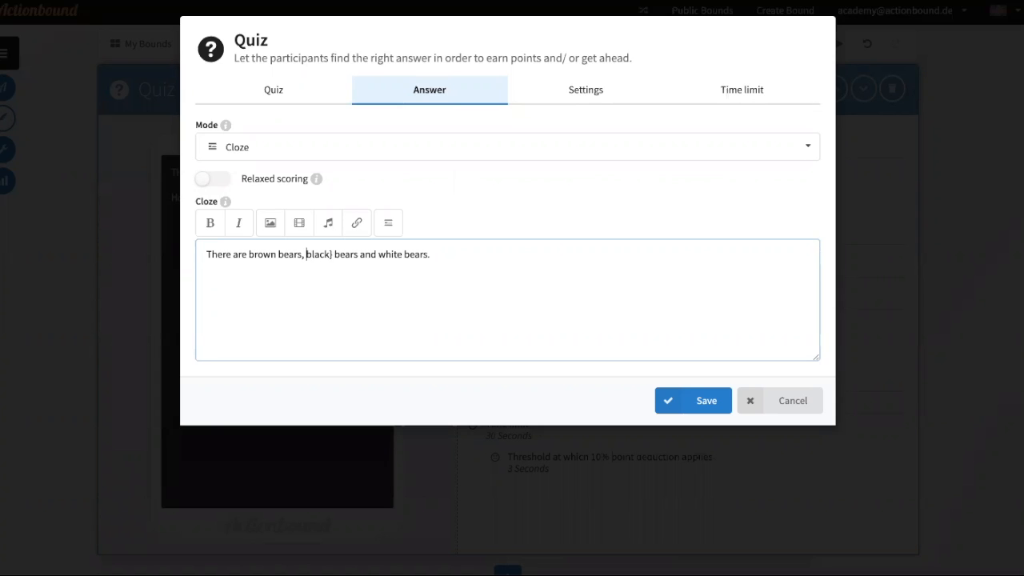
pyautogui.write('{')
pyautogui.press('Left')
pyautogui.press('Left')
pyautogui.press('Left')
pyautogui.press('Left')
pyautogui.press('Left')
pyautogui.press('Left')
pyautogui.press('Left')
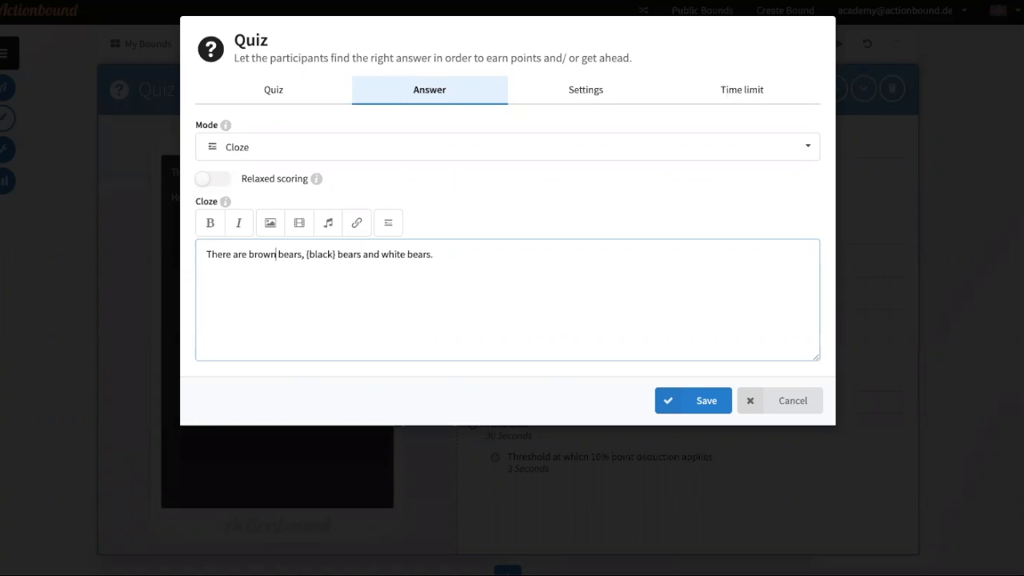
pyautogui.write('{')
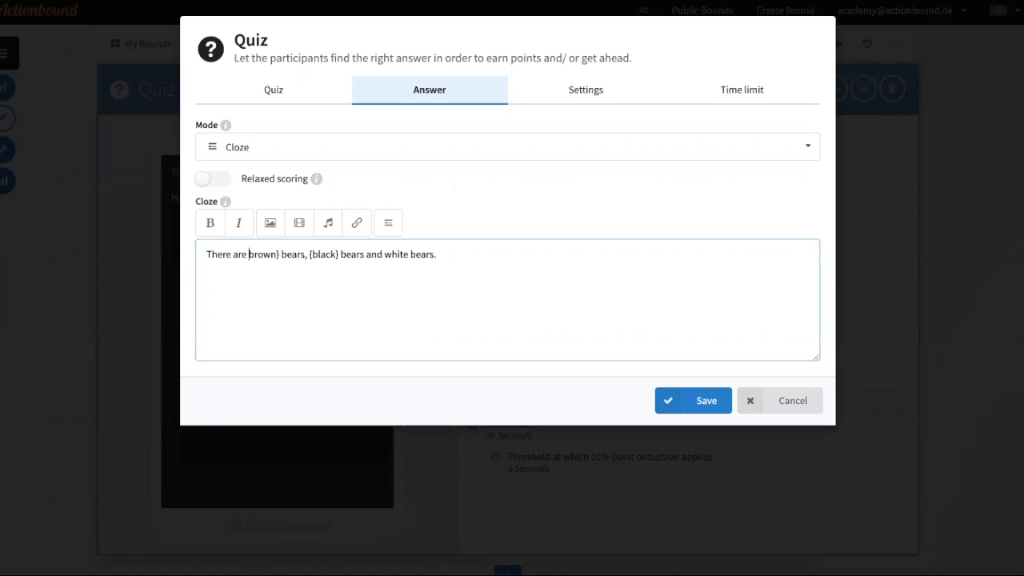
pyautogui.write('{')
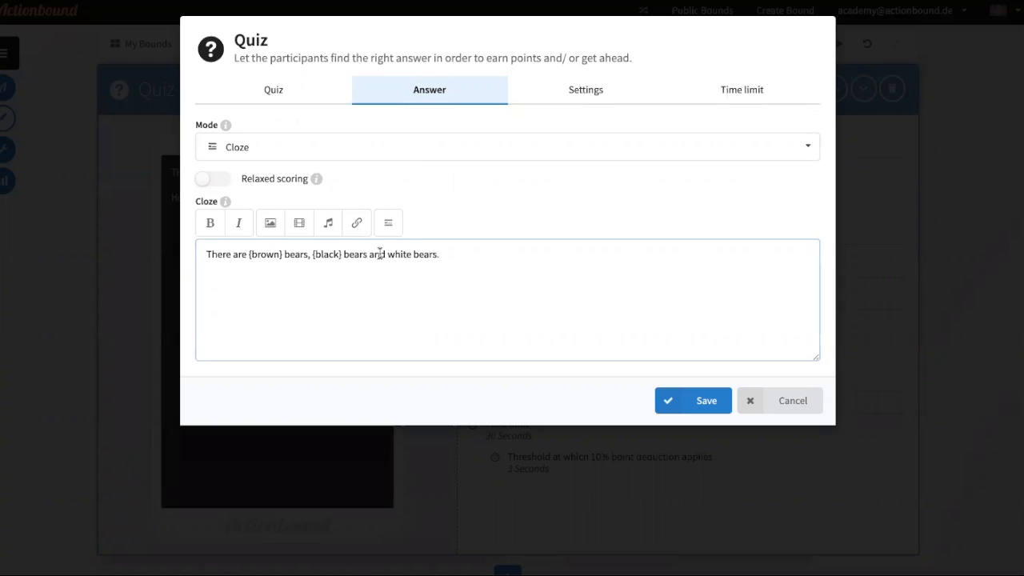
# Enclose the word "white" in the cloze text in curly braces to make it a gap as well
pyautogui.write('{')
pyautogui.press('Right')
pyautogui.press('Right')
pyautogui.press('Right')
pyautogui.press('Right')
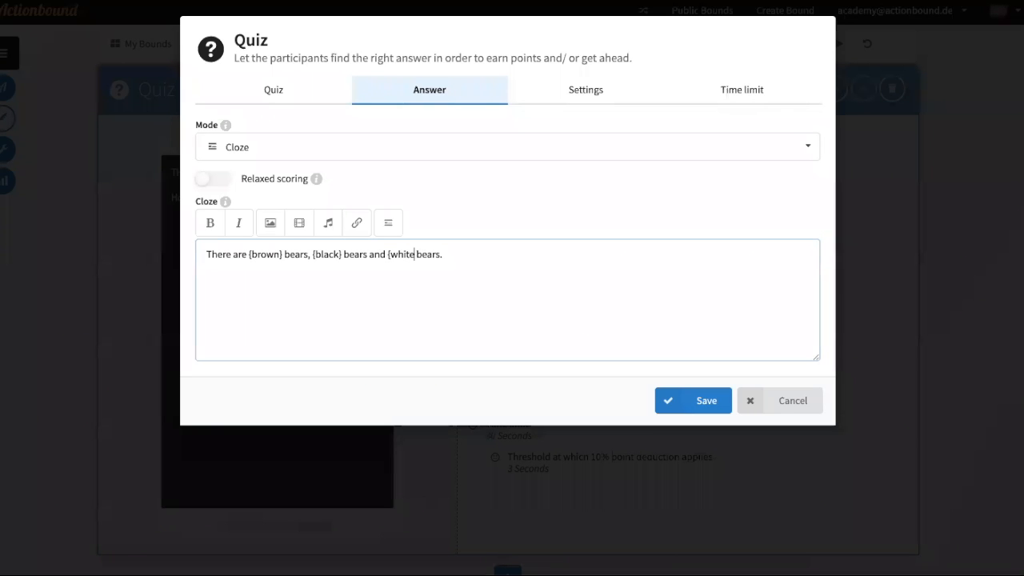
pyautogui.write('}')
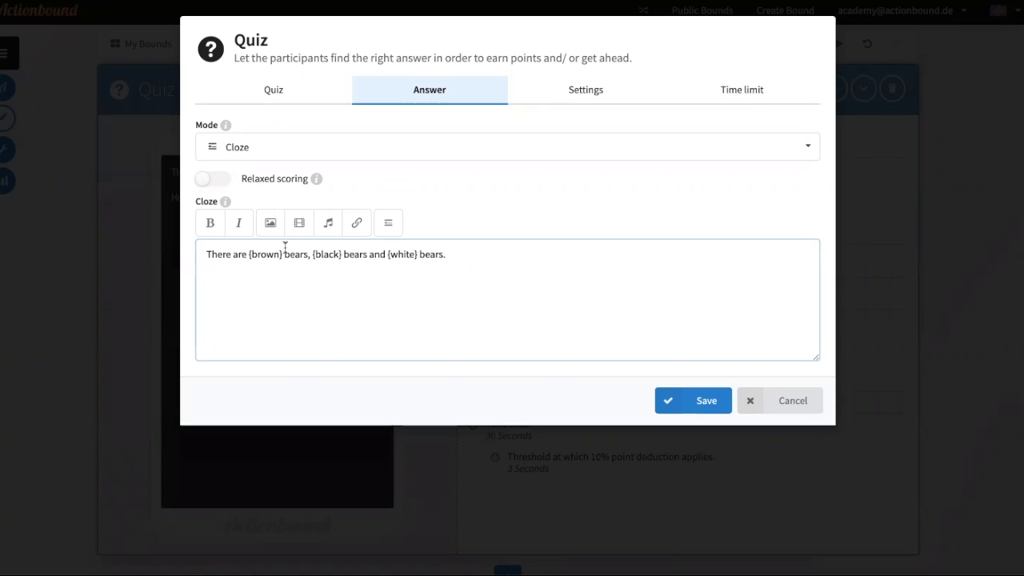
# Add the line "Yellow, pink, Black, green and white (choose three of these)" below the cloze sentence and save the quiz
pyautogui.click(458, 263)
pyautogui.press('Return')
pyautogui.write('Yellow, pink, Black,')
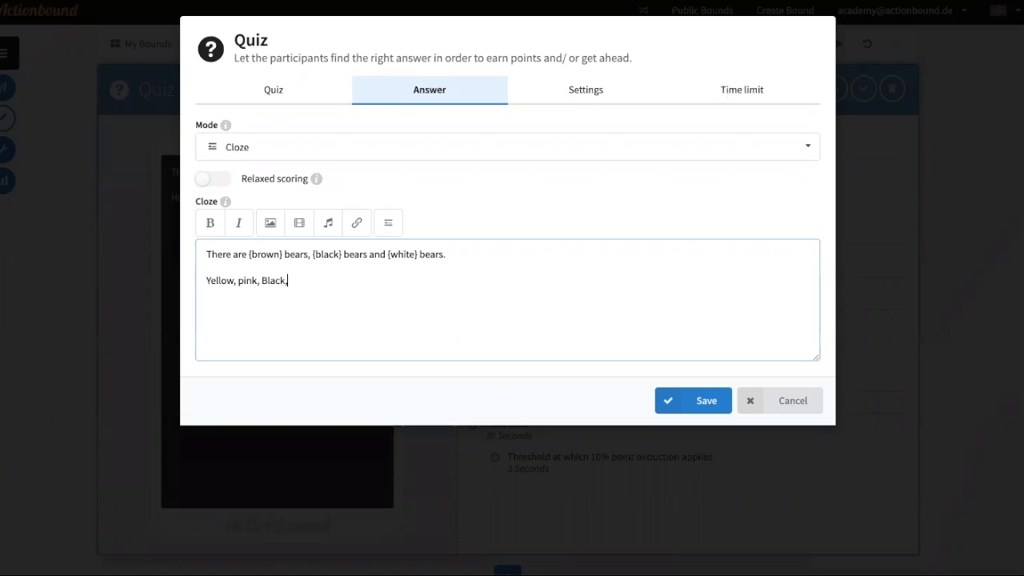
pyautogui.write(' green,')
pyautogui.press('BackSpace')
pyautogui.write('and white')
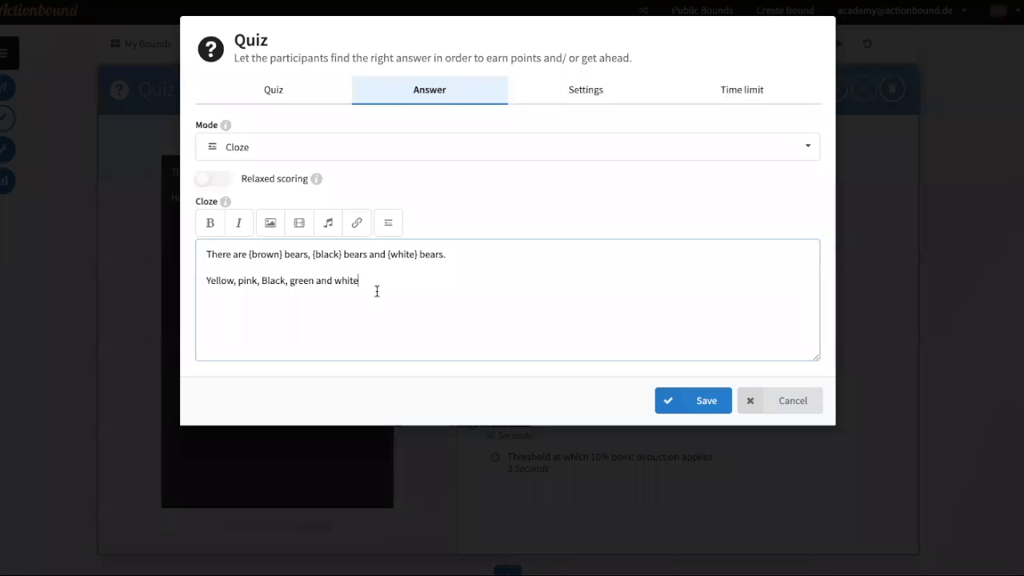
pyautogui.moveTo(384, 284); pyautogui.dragTo(320, 280)
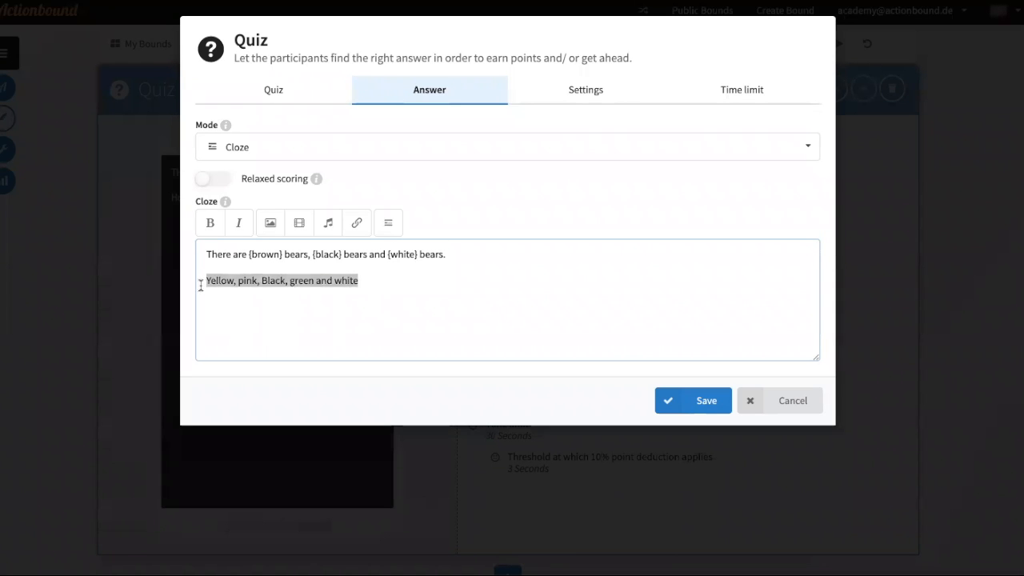
pyautogui.click(379, 280)
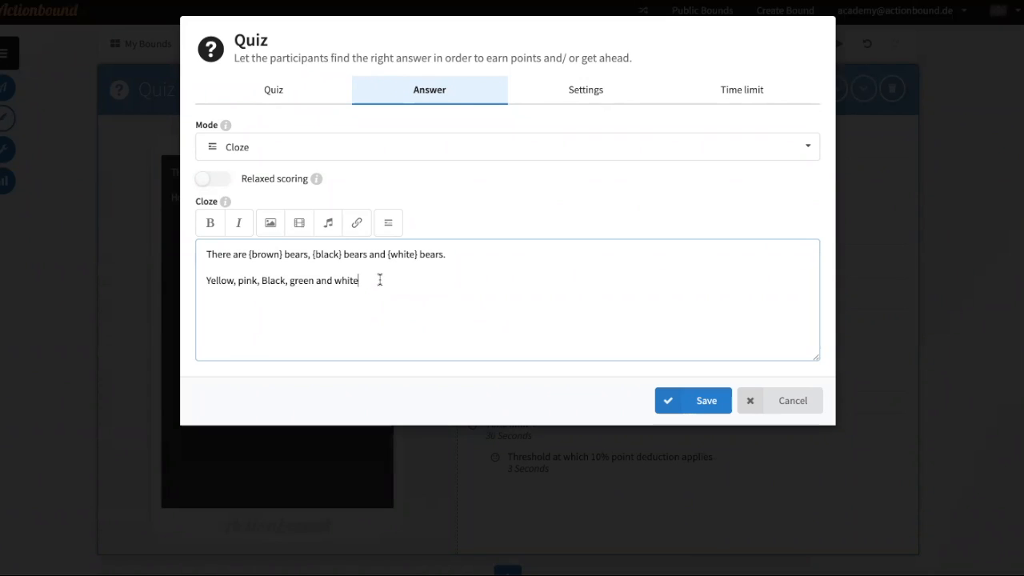
pyautogui.write('(choose three of these)')
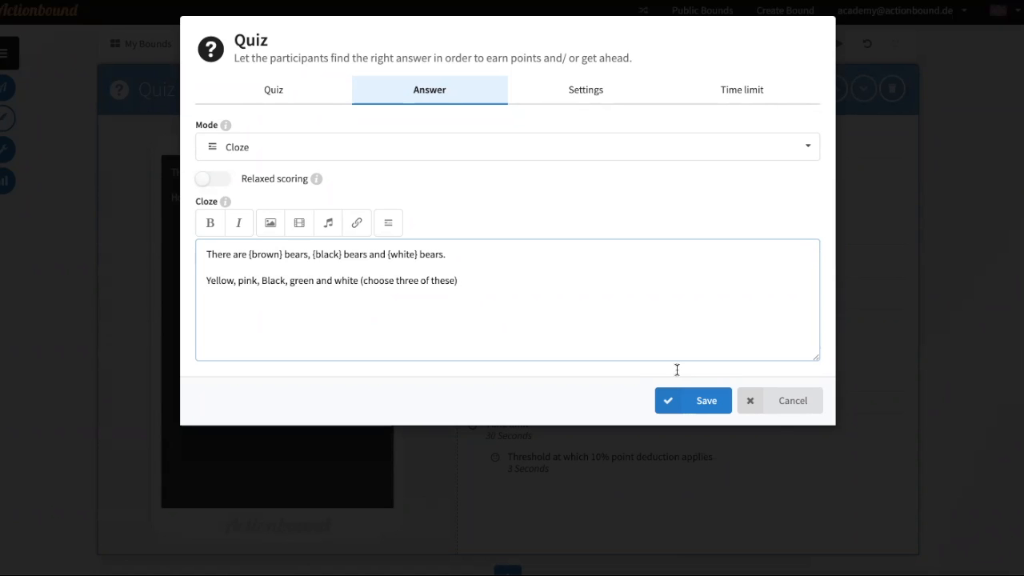
pyautogui.click(694, 402)
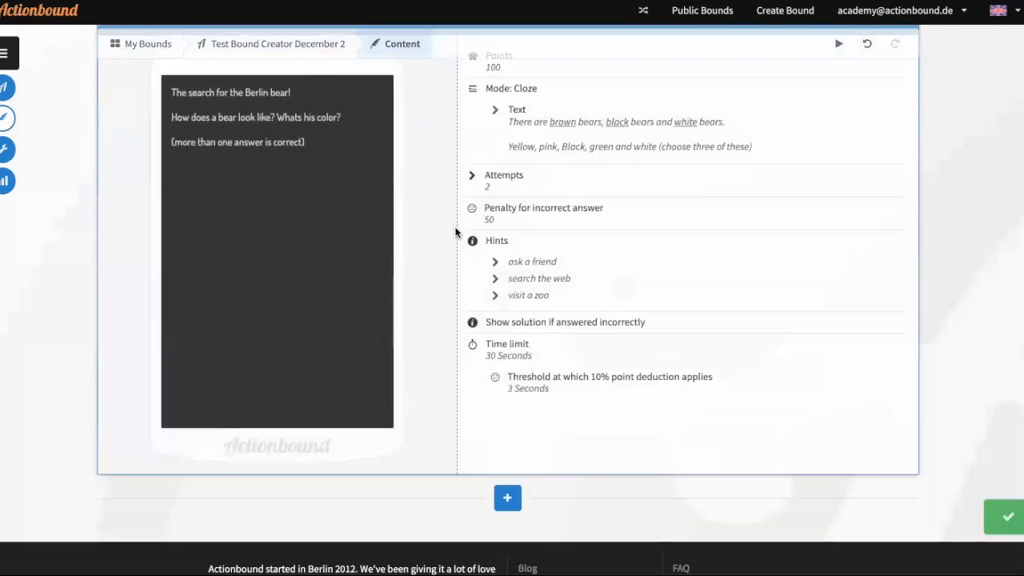
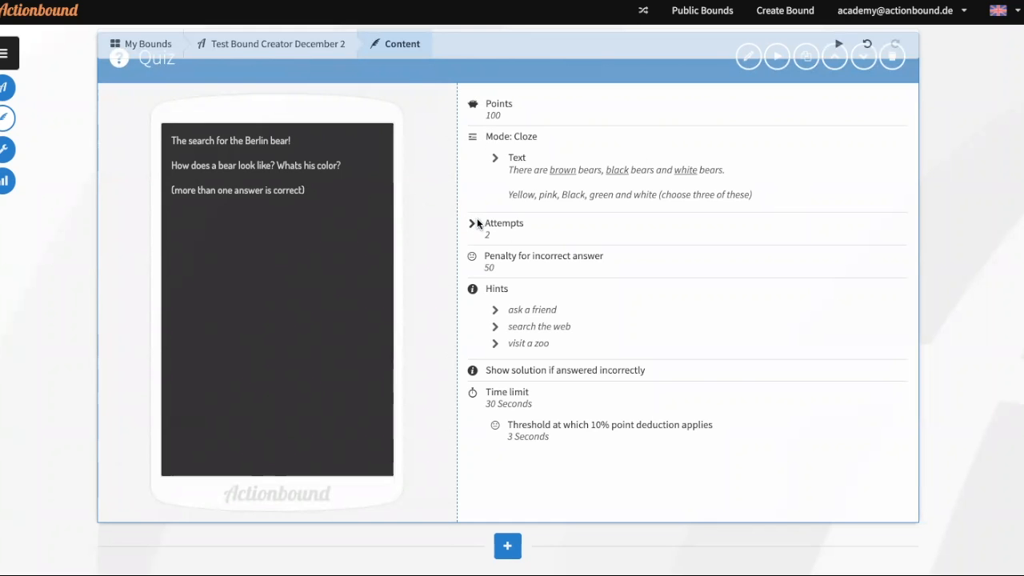
# Start a new Mission element below the quiz and read through its description
pyautogui.scroll(-1, 477, 218)
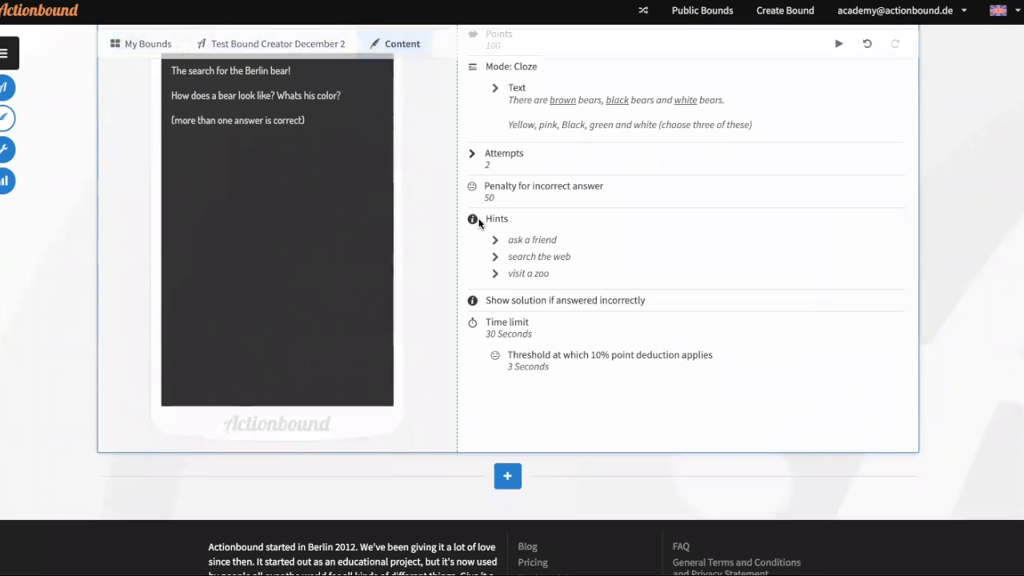
pyautogui.click(507, 478)
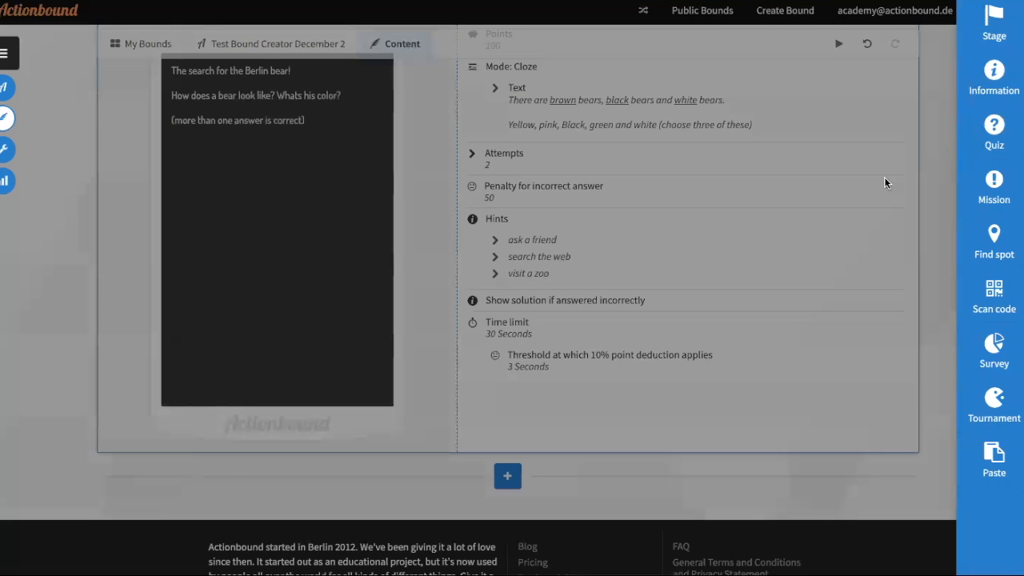
pyautogui.click(994, 185)
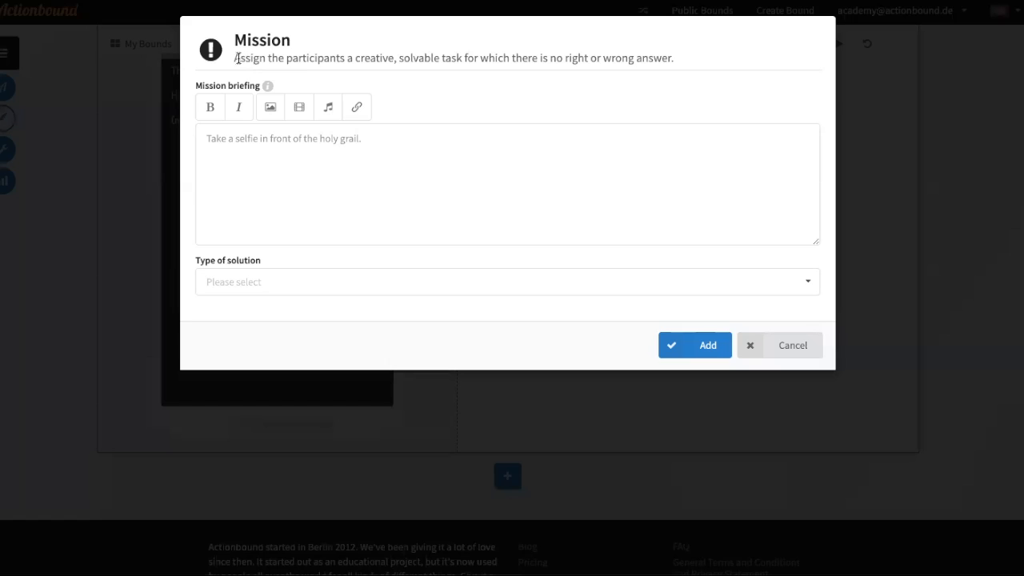
pyautogui.moveTo(239, 58); pyautogui.dragTo(710, 68)
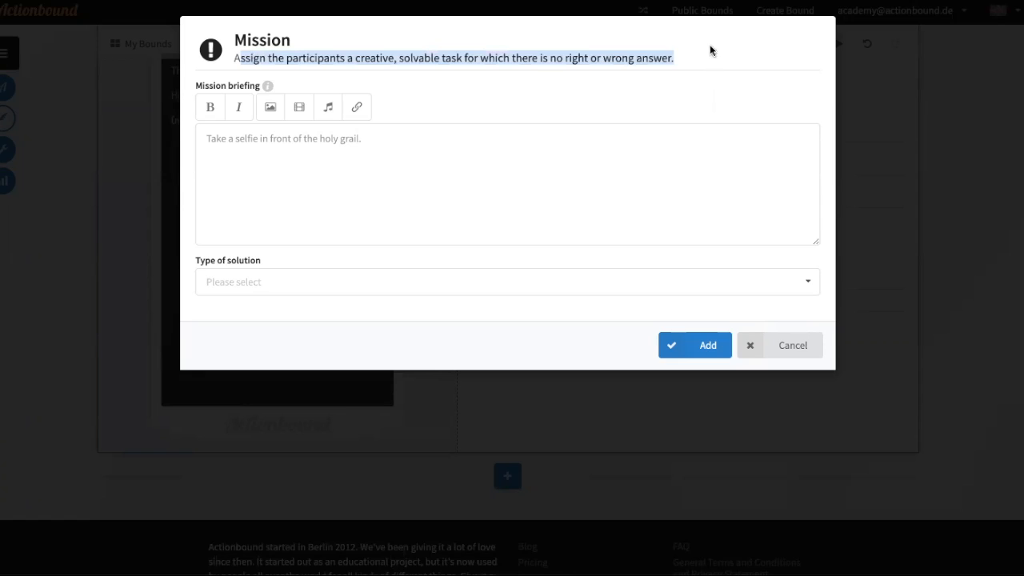
pyautogui.click(705, 54)
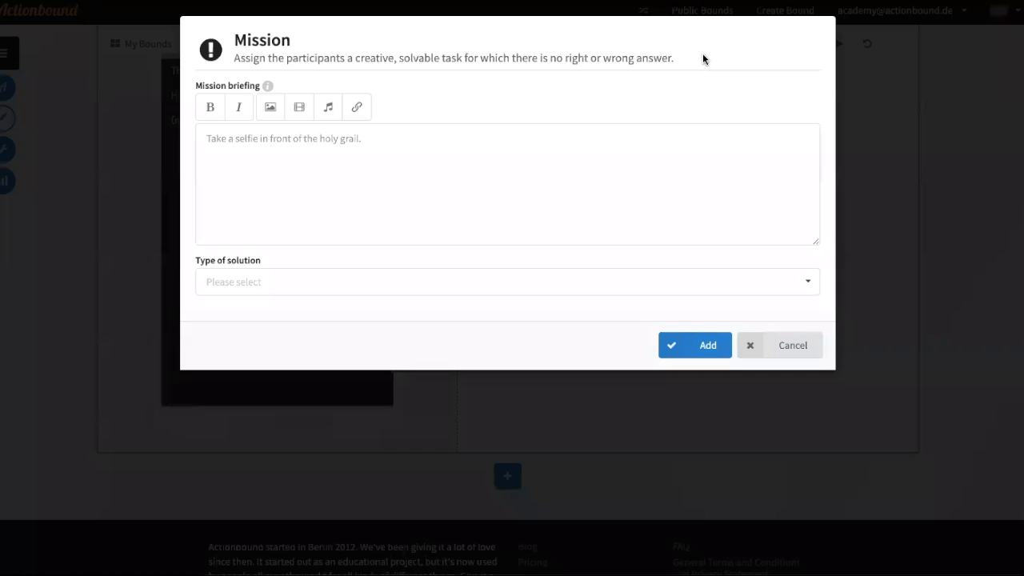
# Enter the mission briefing "How does your favourite bear looks like? Draw a picture and take a photo of it. After that upload it pls."
pyautogui.click(283, 139)
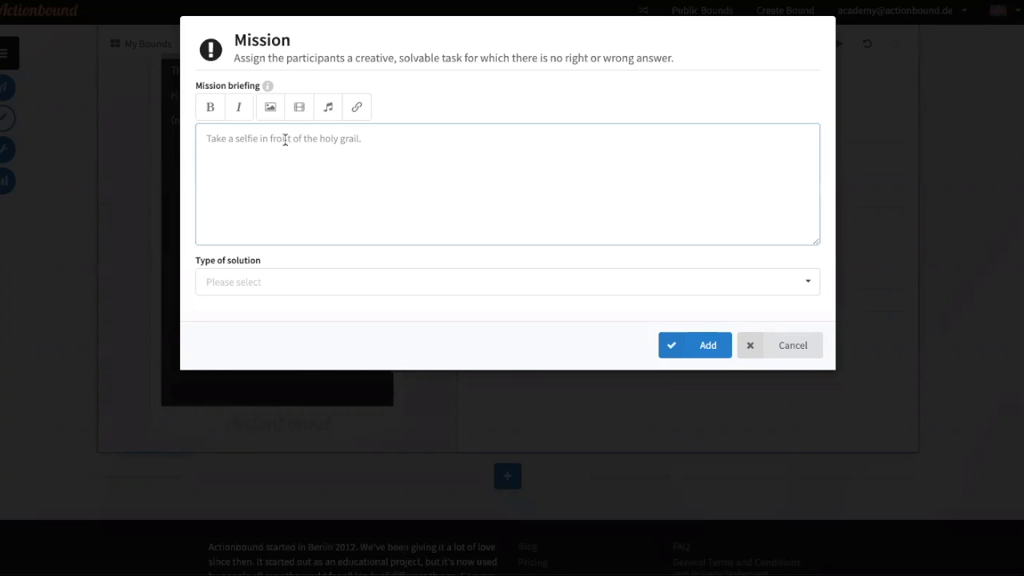
pyautogui.write('How does your favourite ')
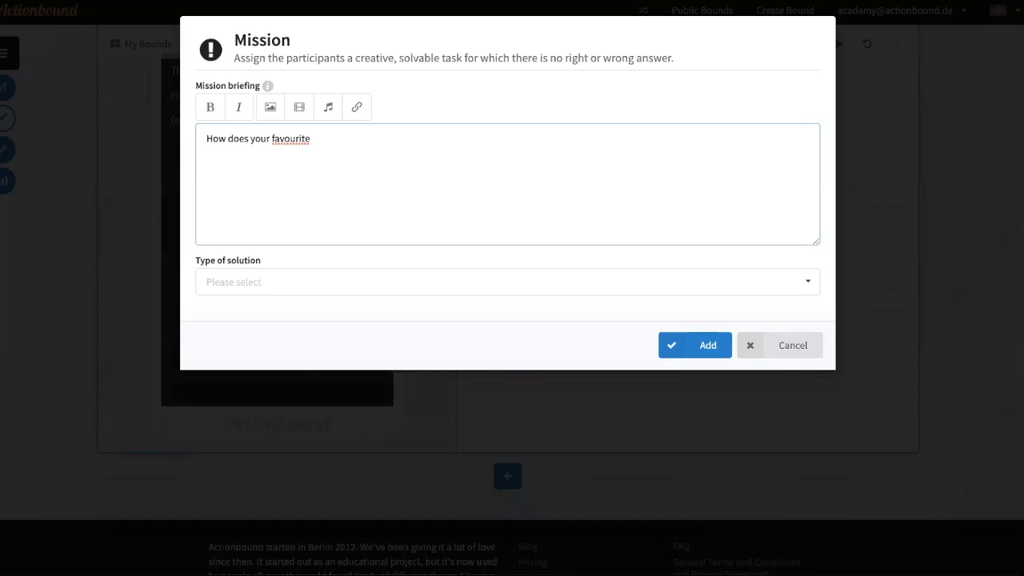
pyautogui.write('bear looks like?')
pyautogui.press('Return')
pyautogui.write('Draw a')
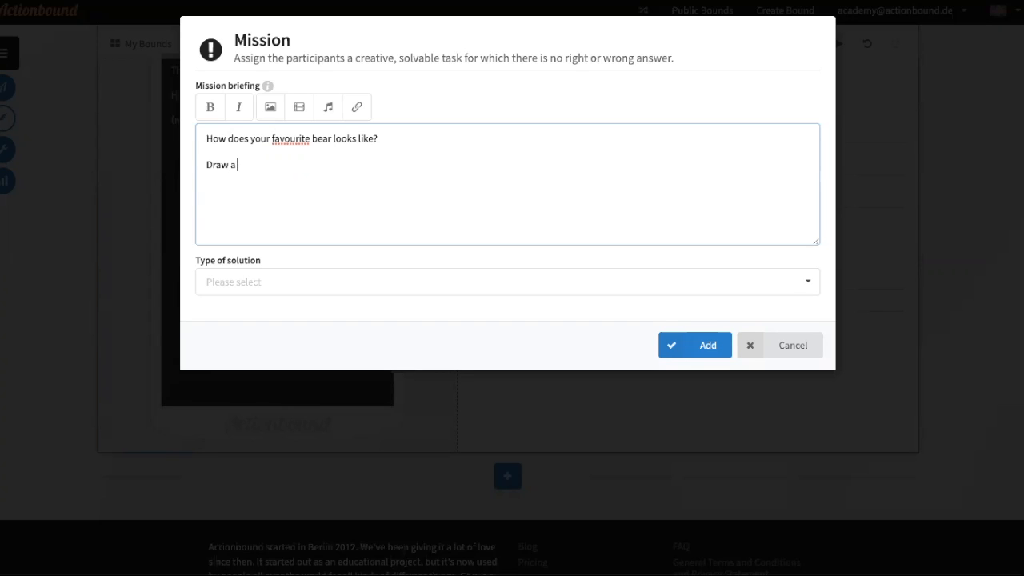
pyautogui.write(' picture and take a photo')
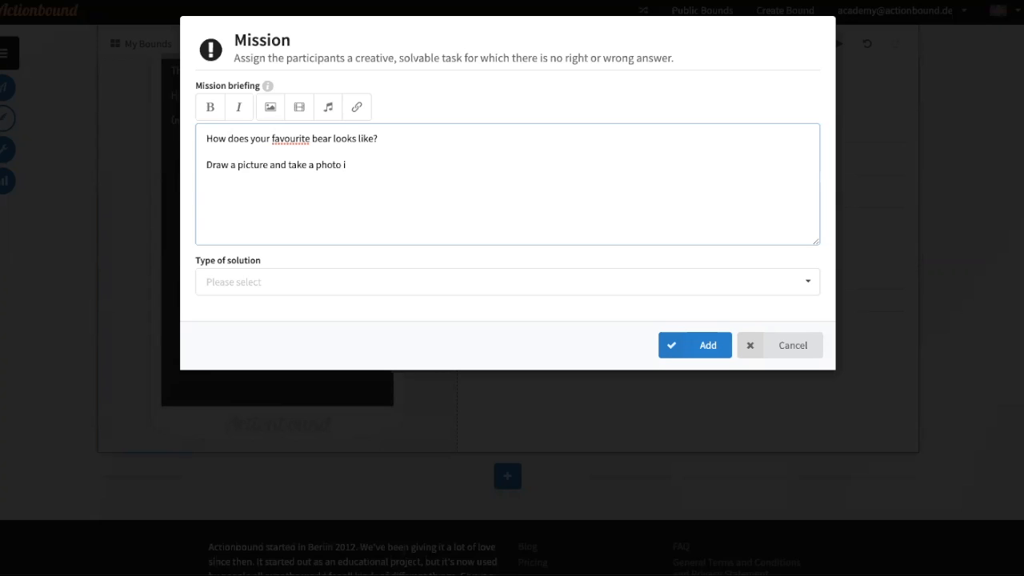
pyautogui.write('of it.')
pyautogui.press('Return')
pyautogui.write('After thtat upload i')
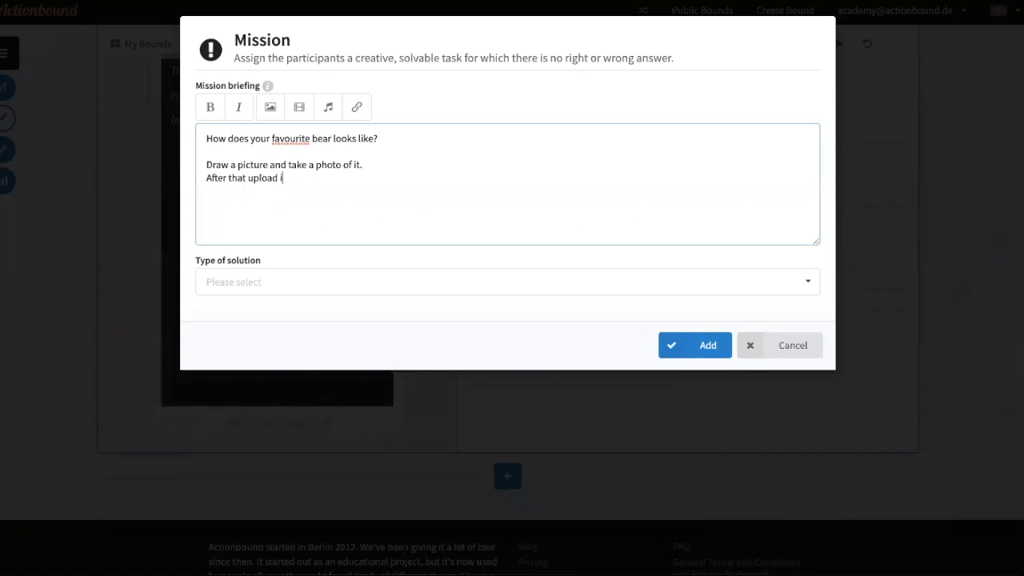
pyautogui.write('t pls.')
# Set the mission's type of solution to Upload picture with Camera as source, add the mission and check its solution type
pyautogui.click(338, 290)
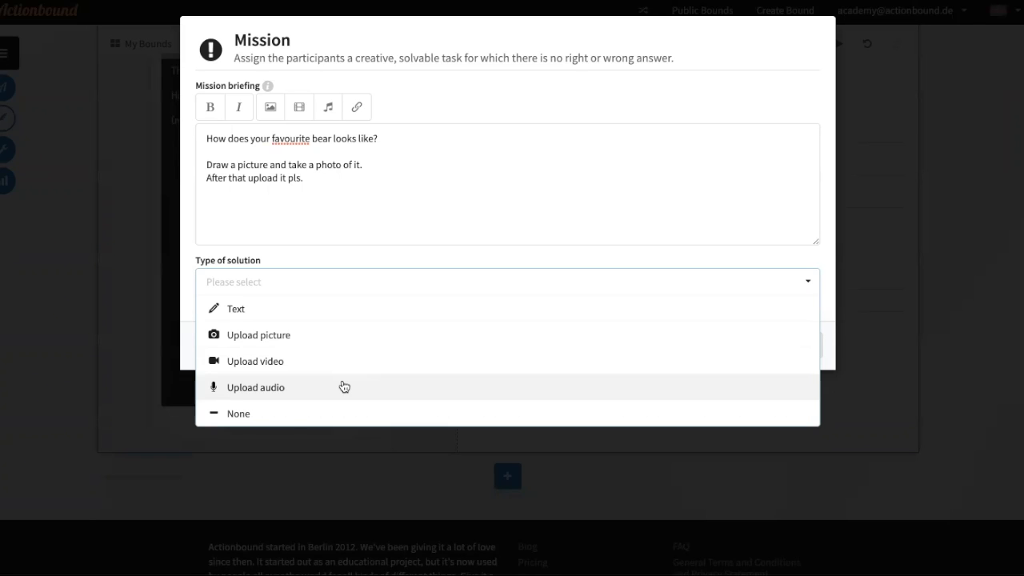
pyautogui.click(394, 182)
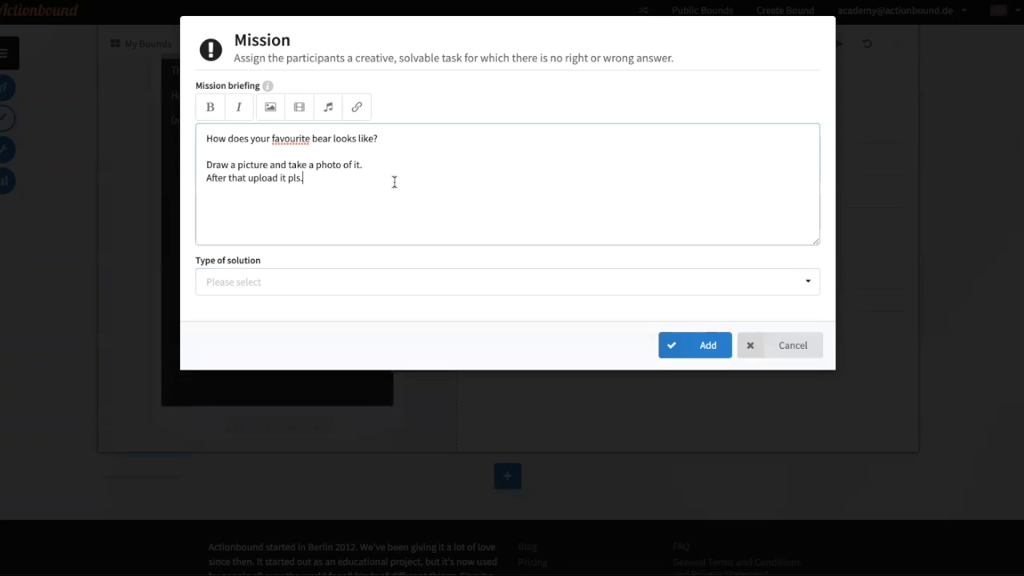
pyautogui.click(411, 285)
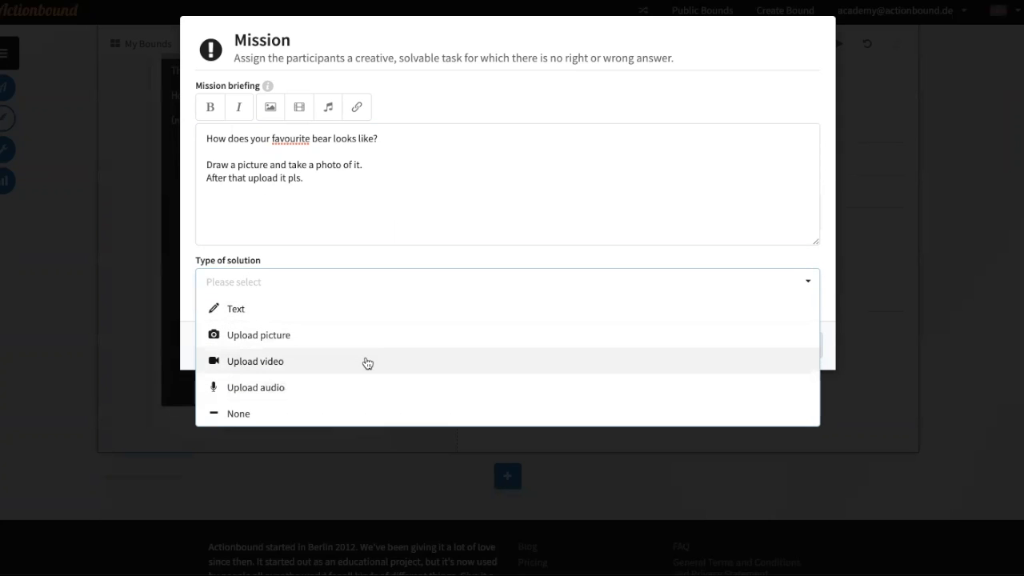
pyautogui.click(383, 344)
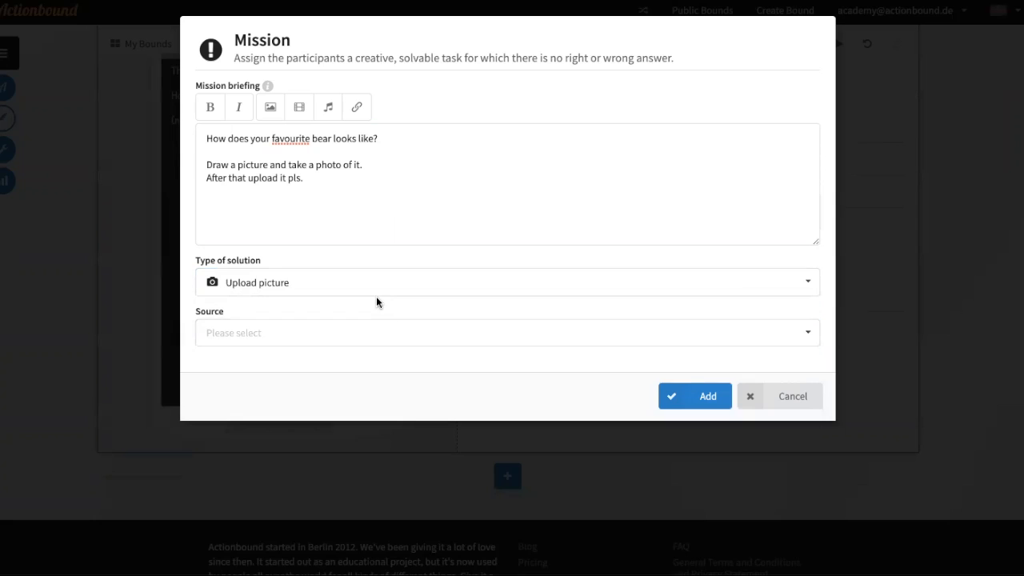
pyautogui.click(346, 341)
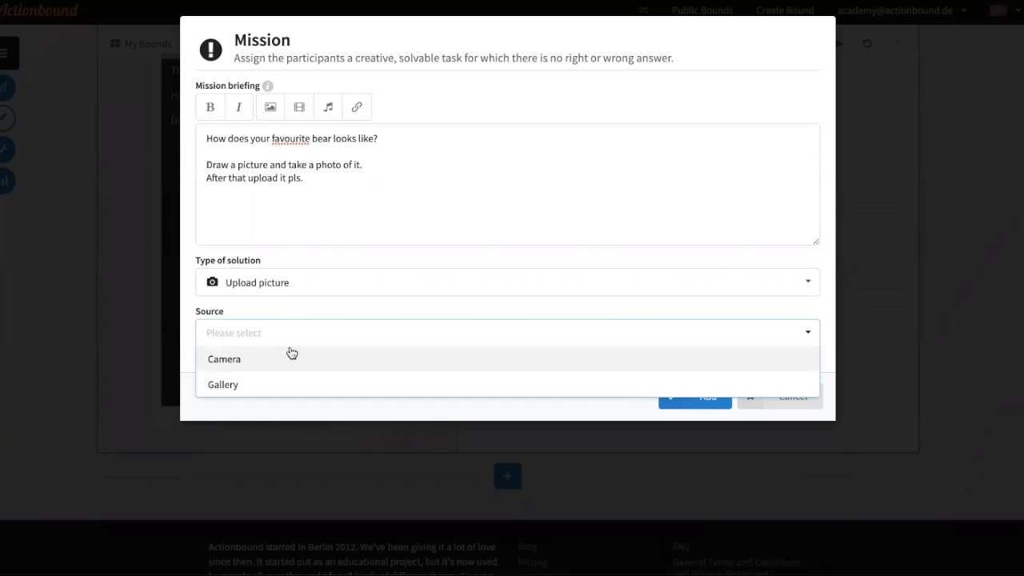
pyautogui.click(376, 366)
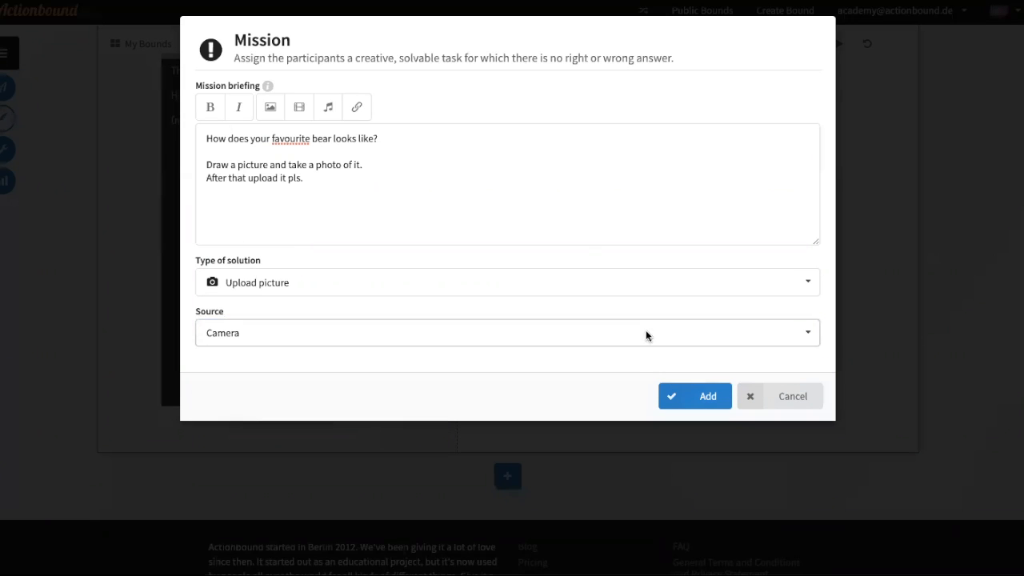
pyautogui.click(703, 396)
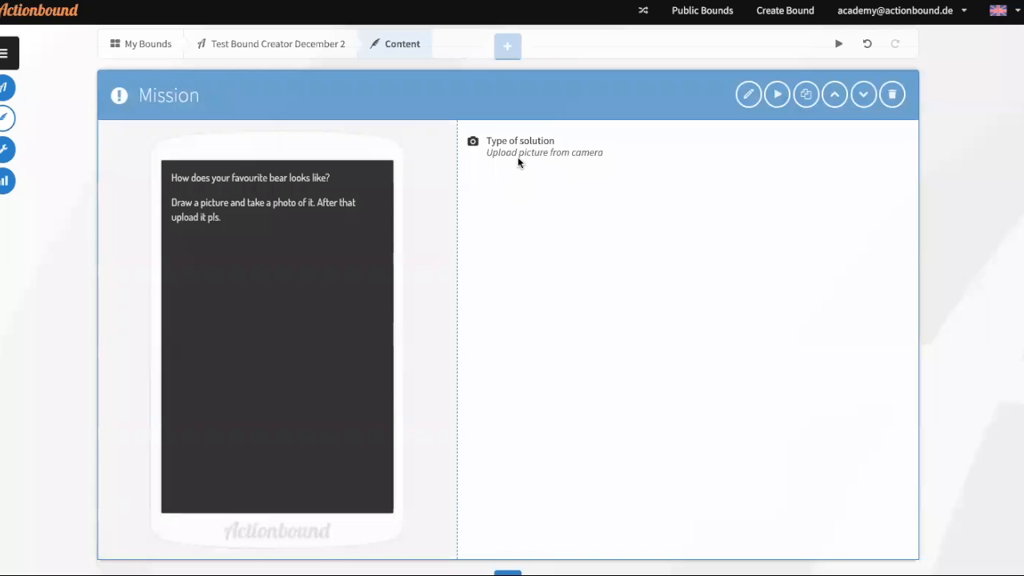
pyautogui.moveTo(519, 153); pyautogui.dragTo(626, 157)
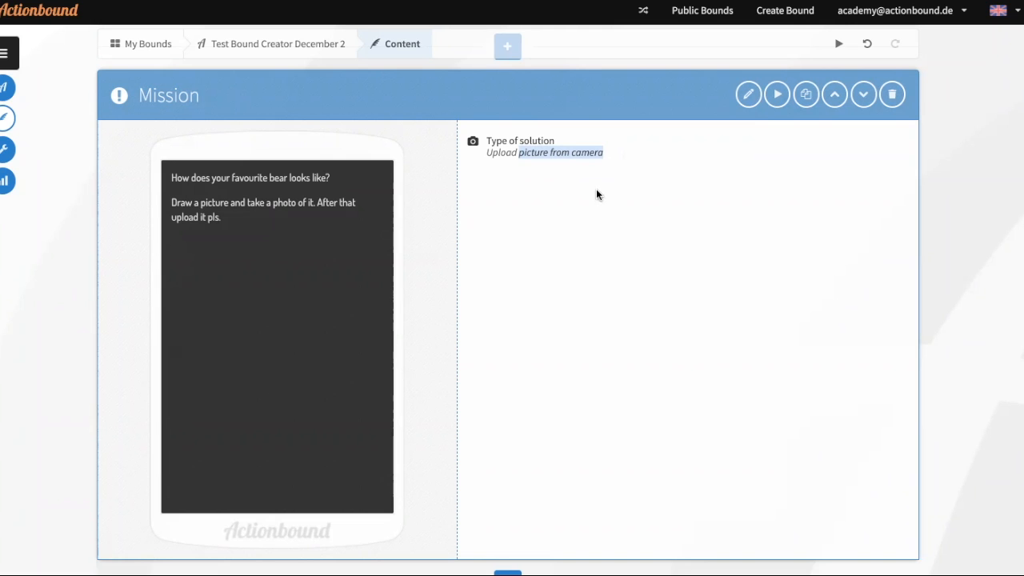
pyautogui.click(541, 202)
# Start a new Find spot element below the mission and enter the briefing "Look for the bear near the red city hall."
pyautogui.scroll(-3, 541, 202)
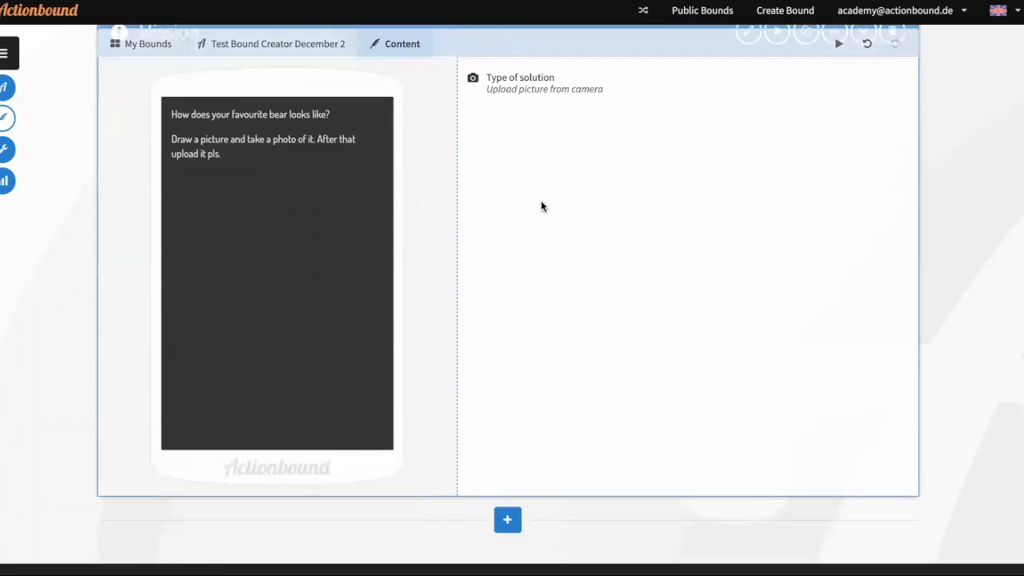
pyautogui.click(507, 393)
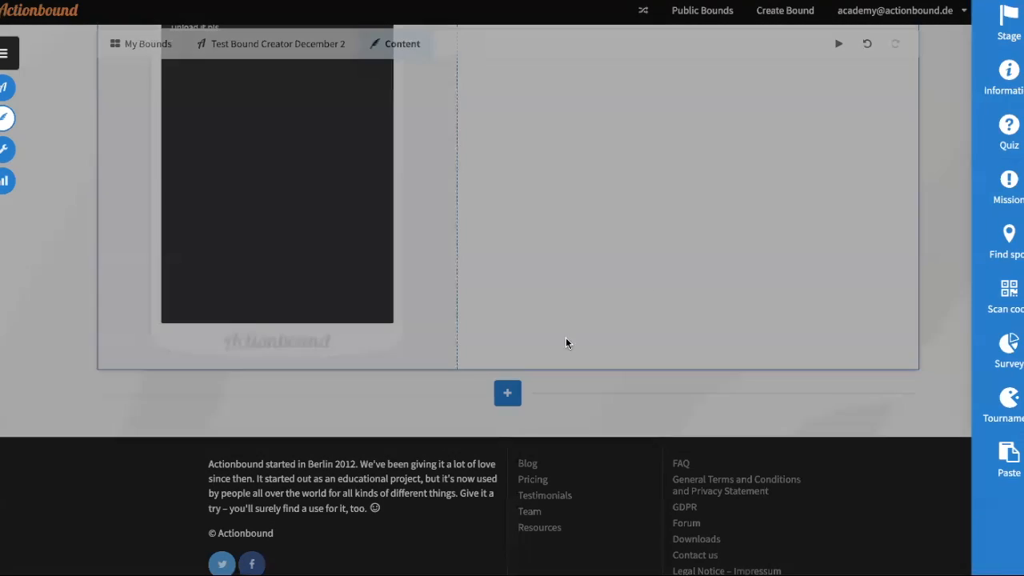
pyautogui.click(989, 248)
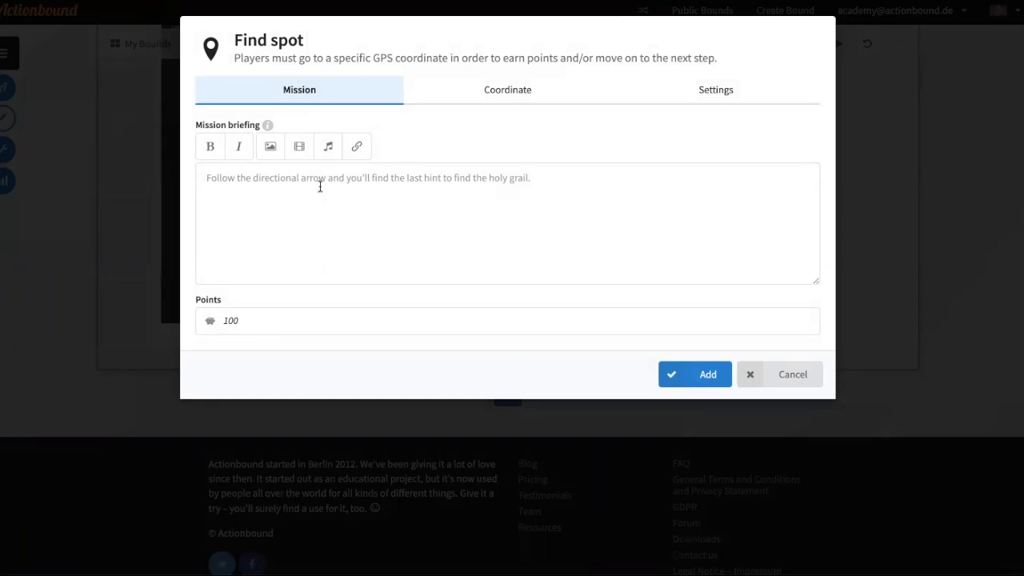
pyautogui.click(320, 186)
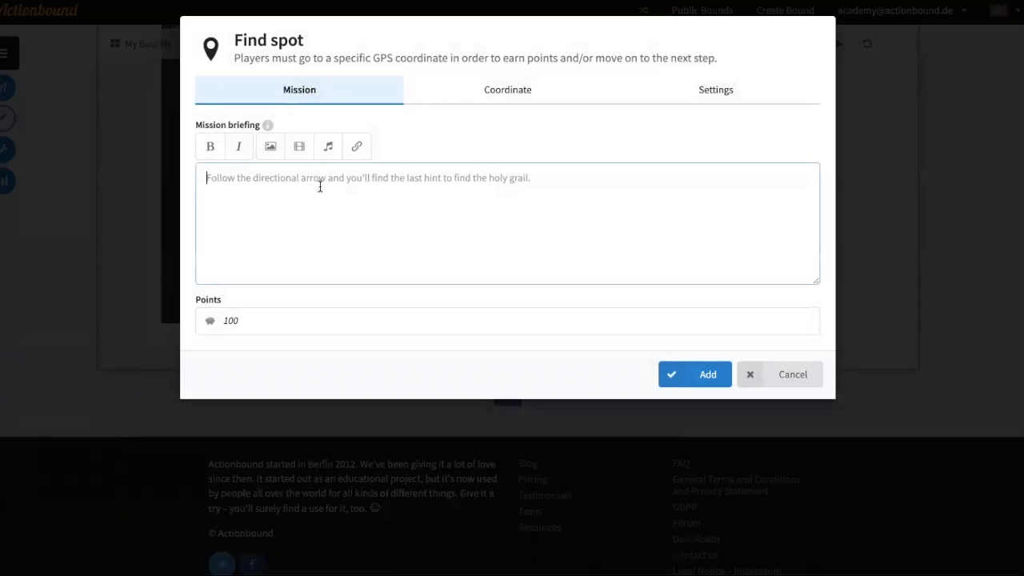
pyautogui.write('Look for the bear n')
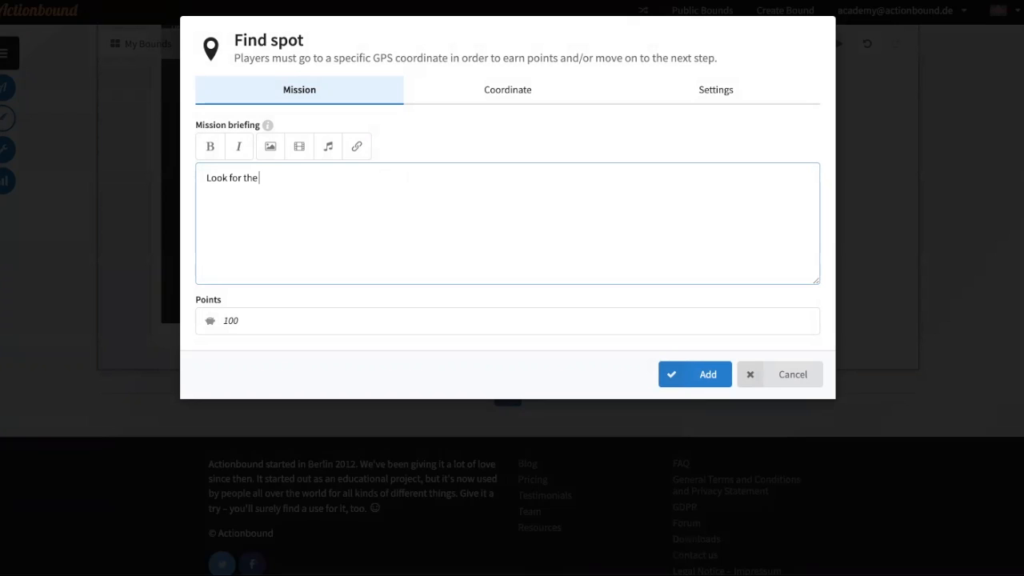
pyautogui.write('ear the city hall')
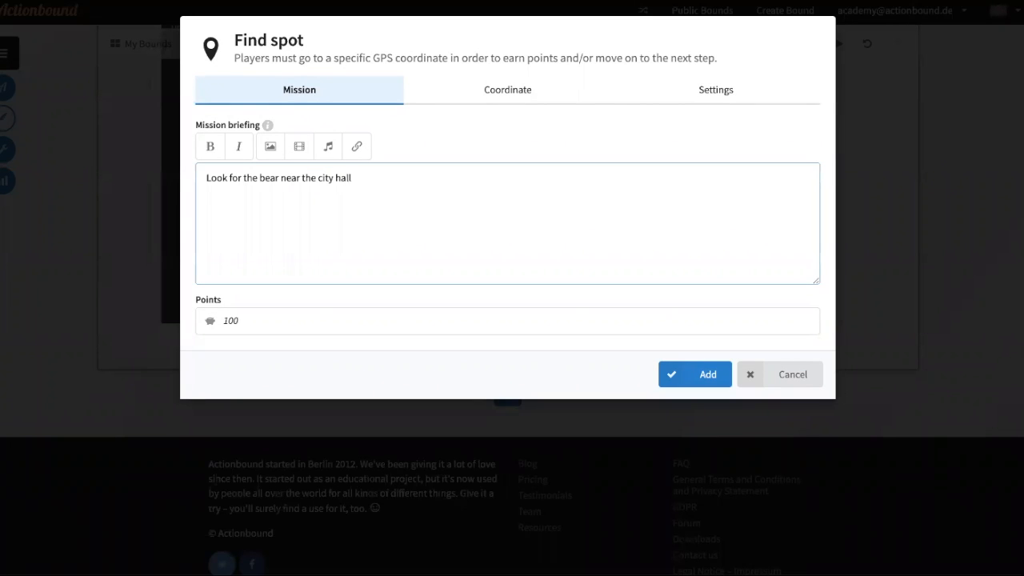
pyautogui.click(319, 174)
pyautogui.write('red')
pyautogui.write('.')
pyautogui.moveTo(328, 321); pyautogui.dragTo(230, 315)
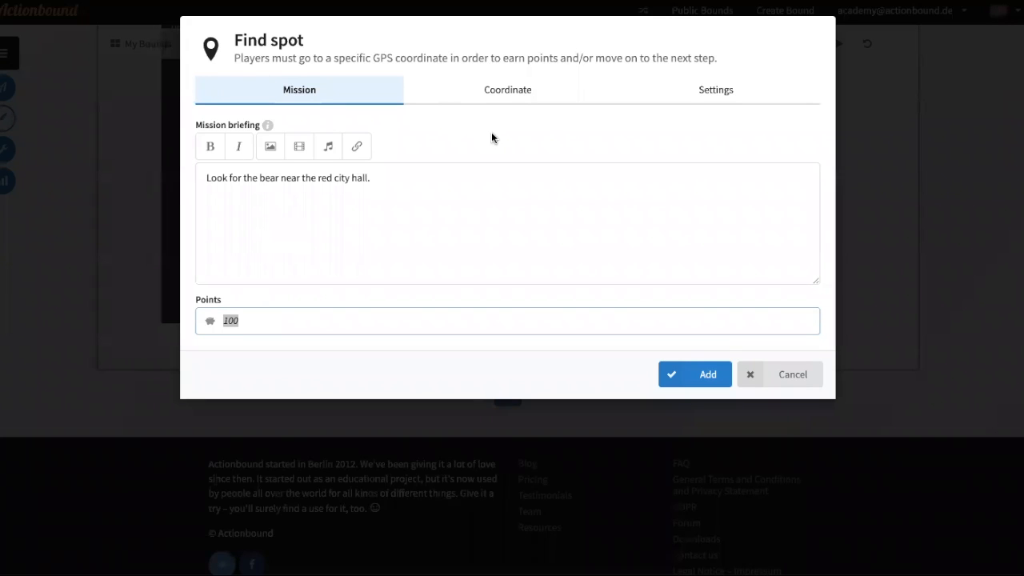
# Open the Find spot's coordinate settings and read the hints on using GPS
pyautogui.click(510, 92)
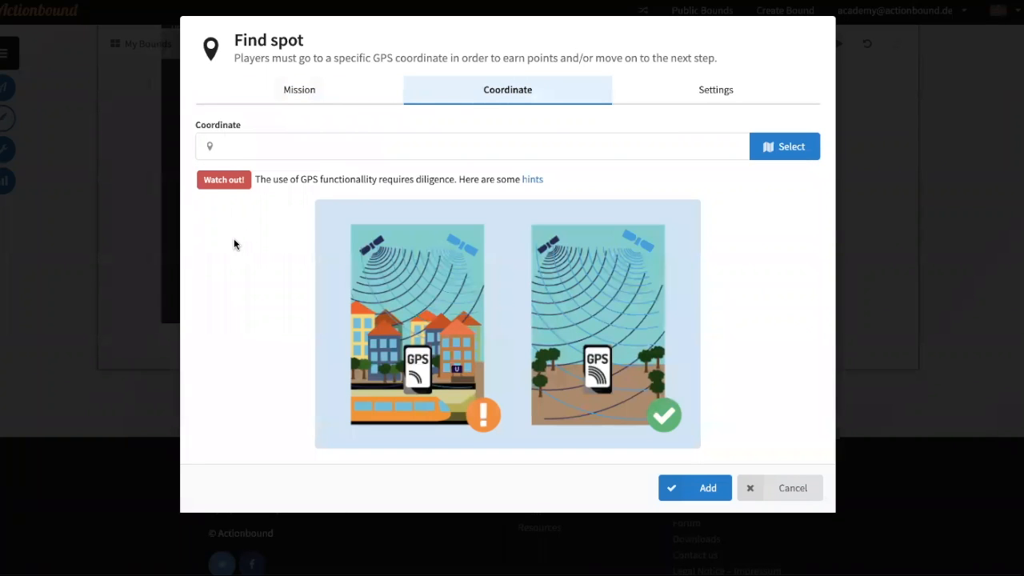
pyautogui.click(295, 153)
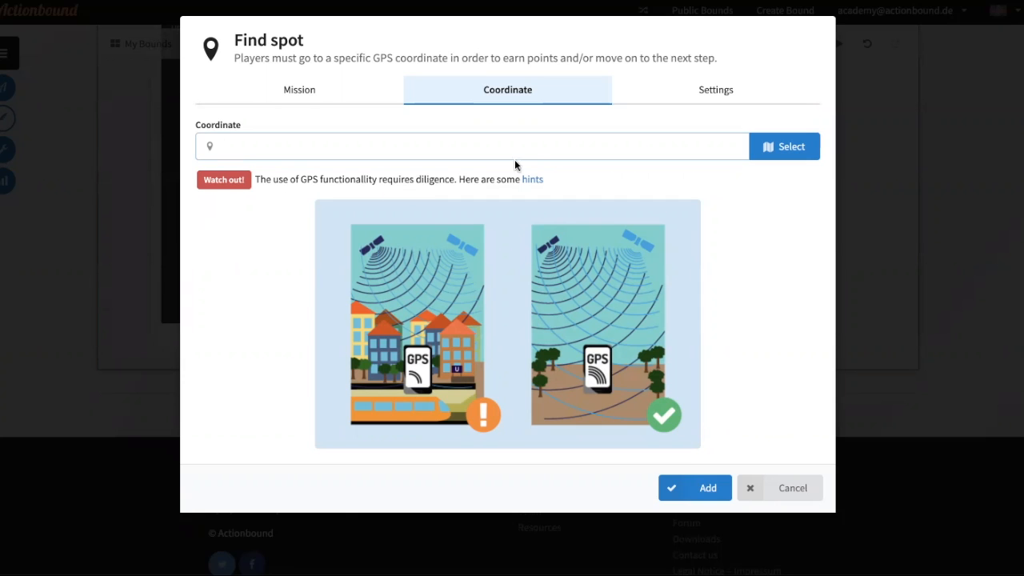
pyautogui.moveTo(534, 177)
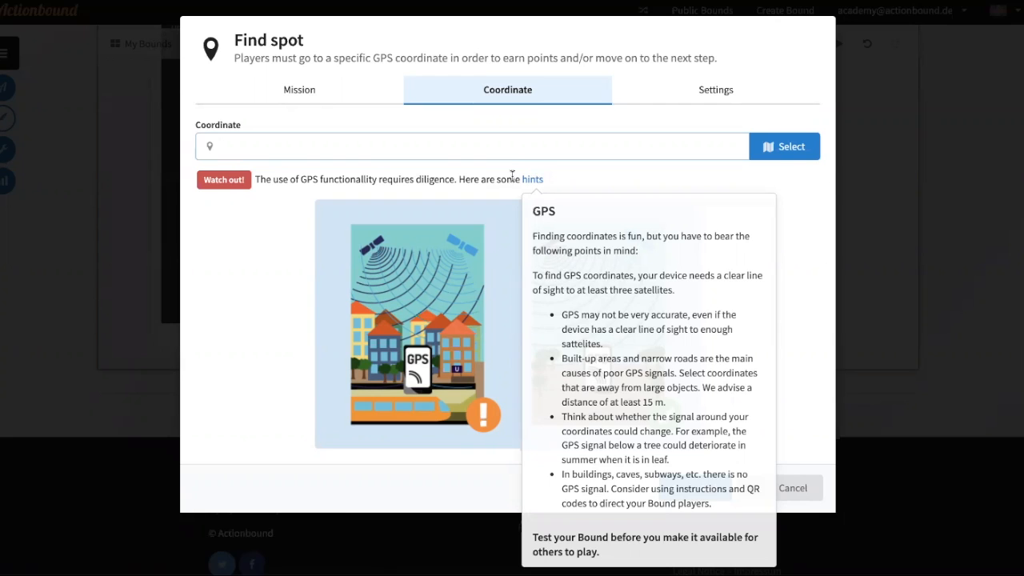
# Open the coordinate map, find the Rotes Rathaus in Berlin and place the marker on Rathausstraße in front of it
pyautogui.click(781, 146)
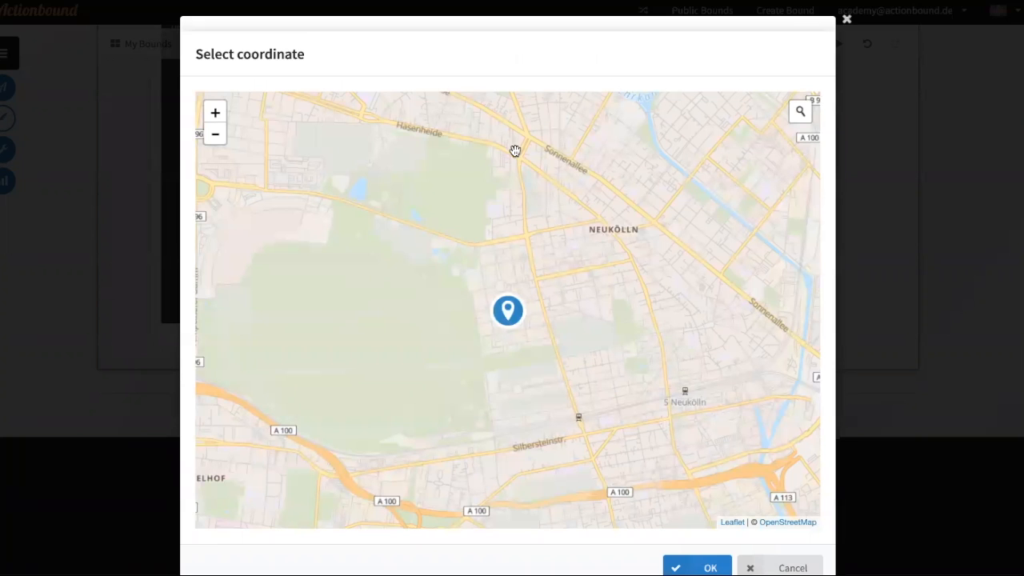
pyautogui.moveTo(545, 216); pyautogui.dragTo(653, 364)
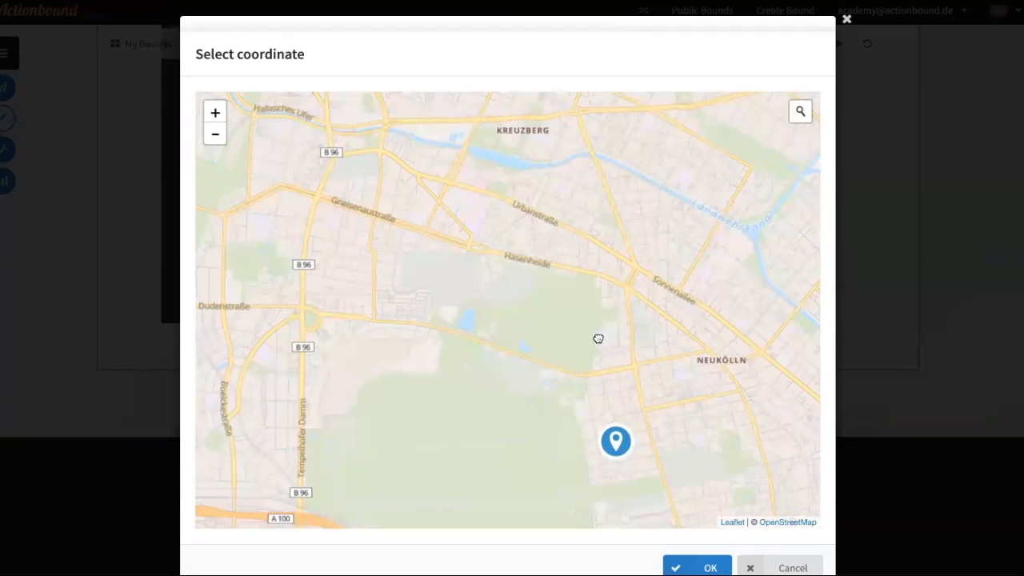
pyautogui.moveTo(572, 283); pyautogui.dragTo(545, 181)
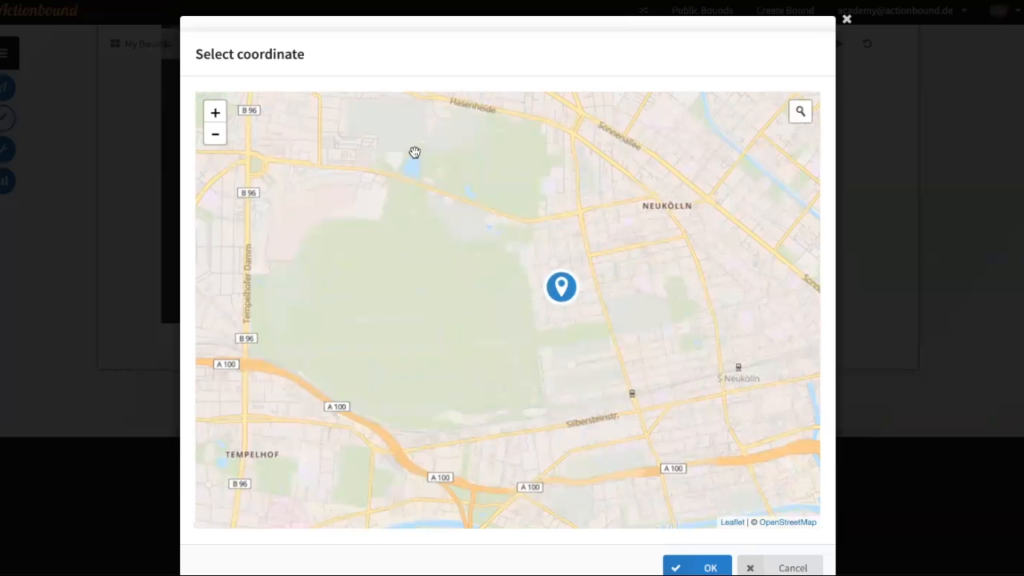
pyautogui.moveTo(416, 152); pyautogui.dragTo(429, 439)
pyautogui.moveTo(428, 280); pyautogui.dragTo(391, 453)
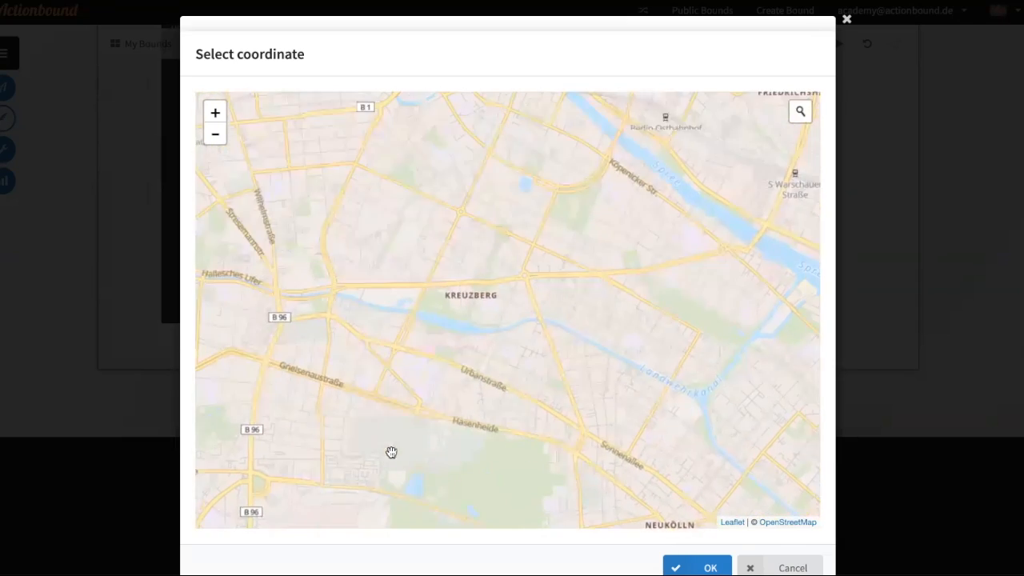
pyautogui.moveTo(434, 276); pyautogui.dragTo(466, 384)
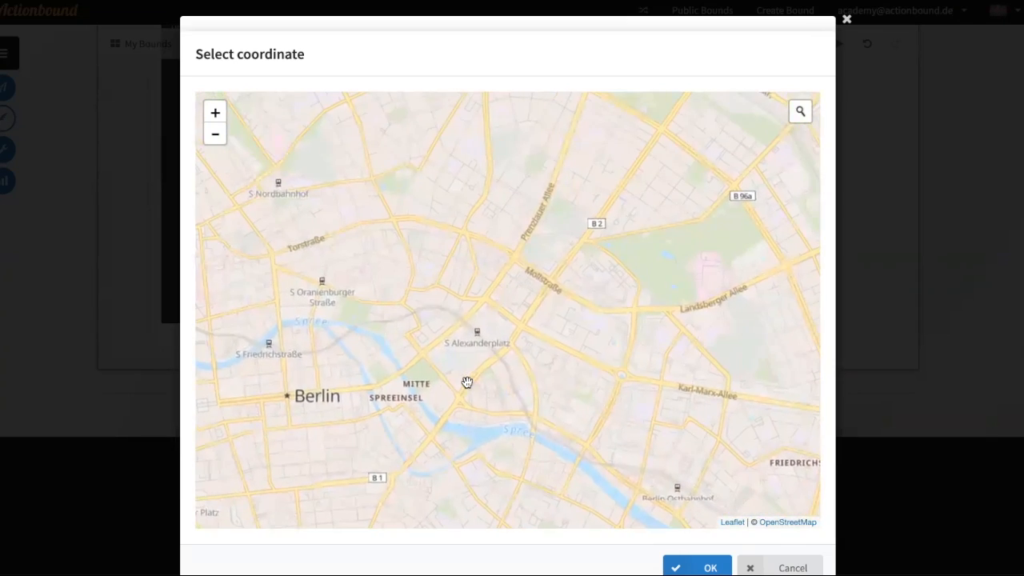
pyautogui.scroll(2, 466, 381)
pyautogui.scroll(3, 471, 322)
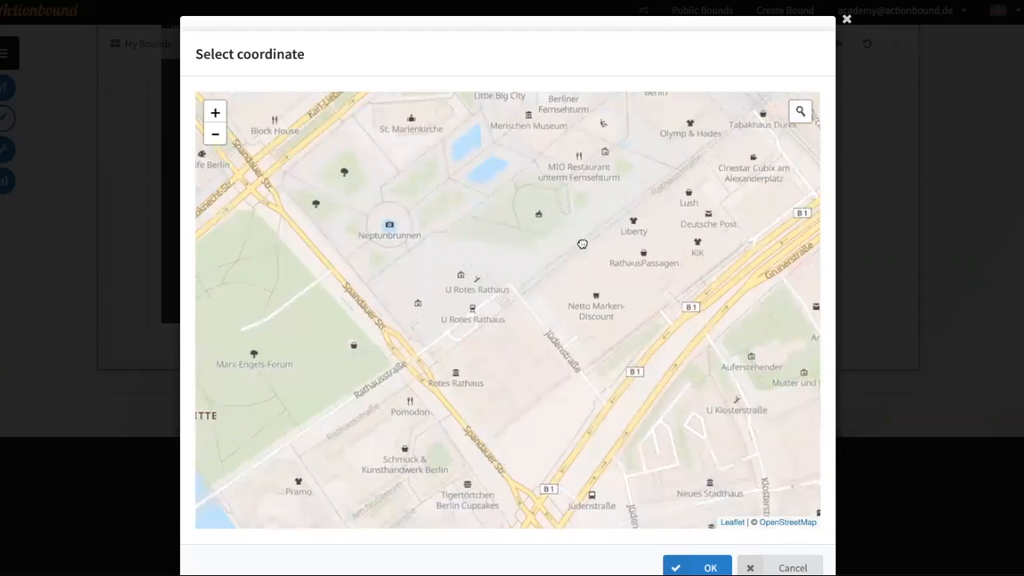
pyautogui.scroll(3, 552, 248)
pyautogui.moveTo(566, 235); pyautogui.dragTo(597, 211)
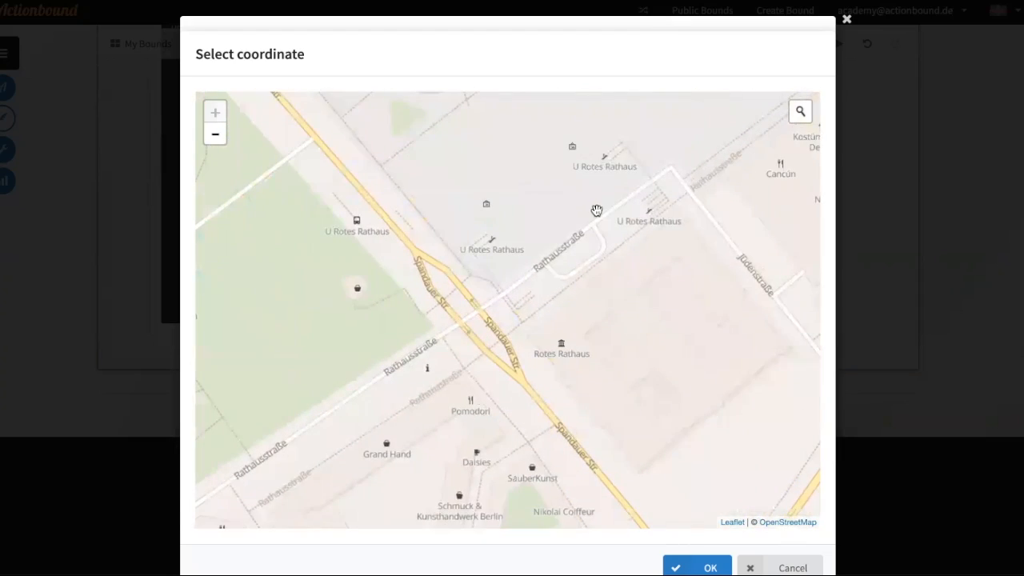
pyautogui.click(590, 265)
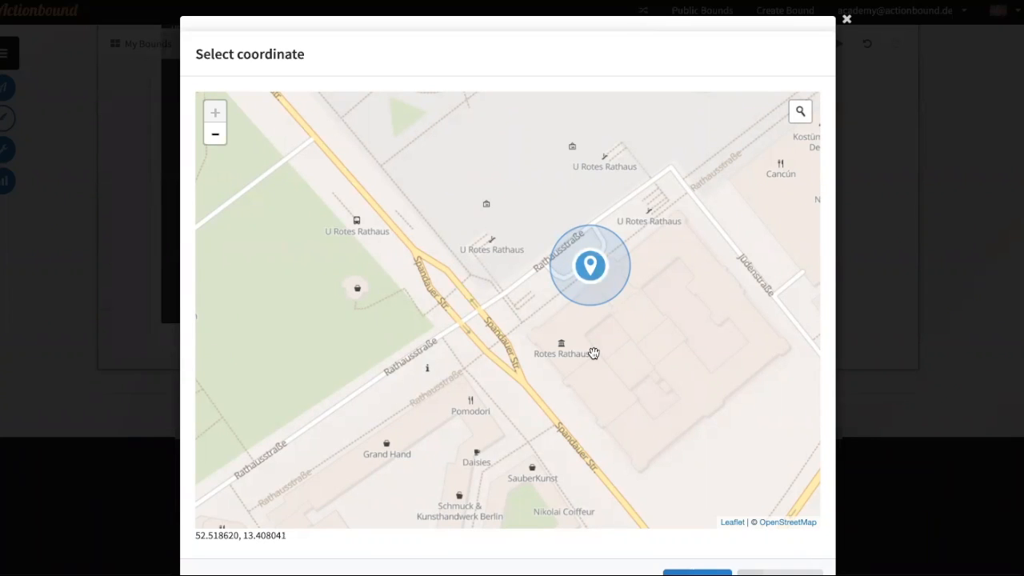
# Try the marker inside the Rotes Rathaus building and at the crossing of Spandauer Str. and Rathausstraße
pyautogui.click(680, 325)
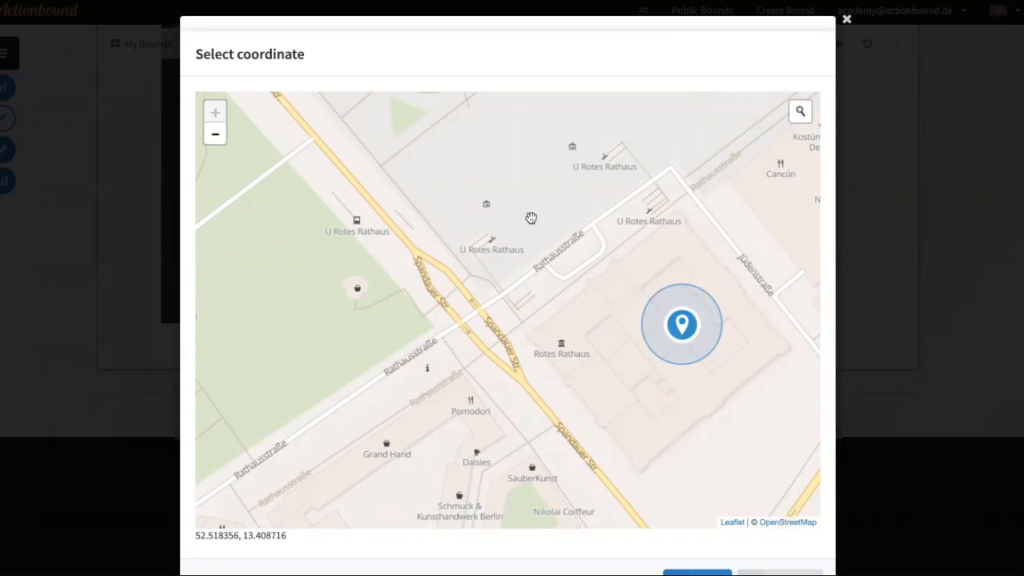
pyautogui.click(466, 295)
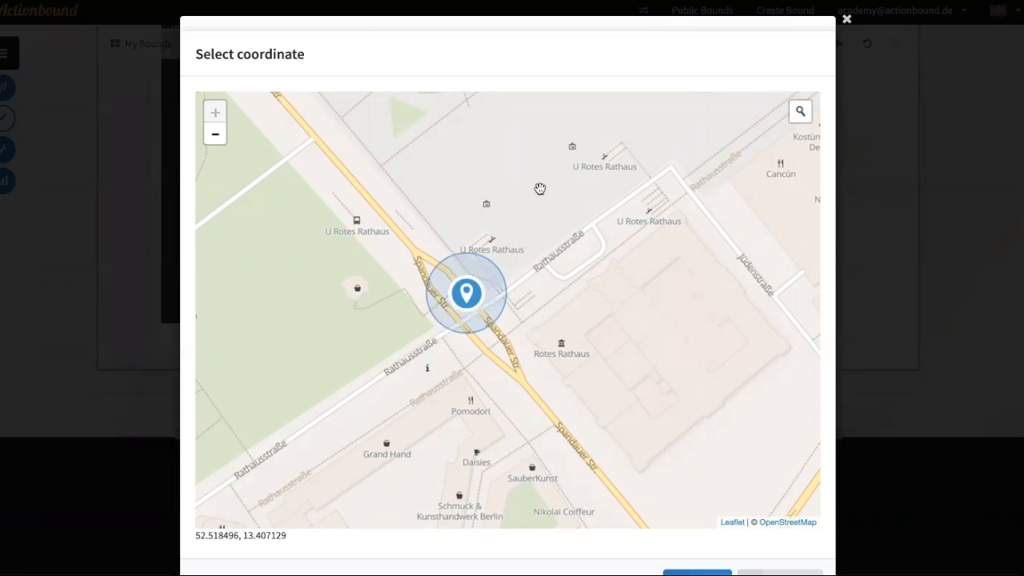
pyautogui.moveTo(541, 201); pyautogui.dragTo(556, 175)
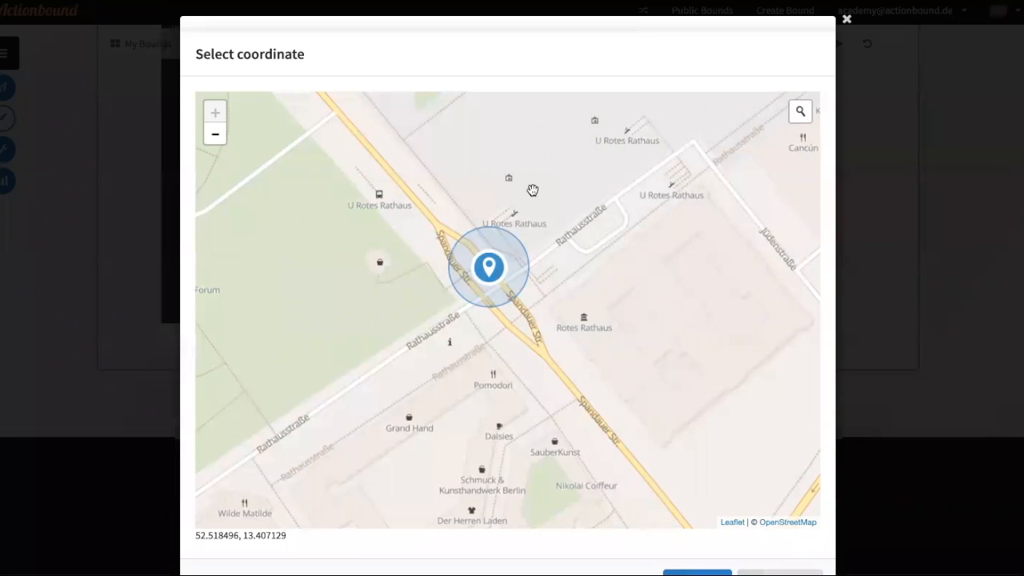
# Place the marker in front of the Rotes Rathaus at 52.518634, 13.408047 and accept it as the spot's coordinate
pyautogui.click(614, 237)
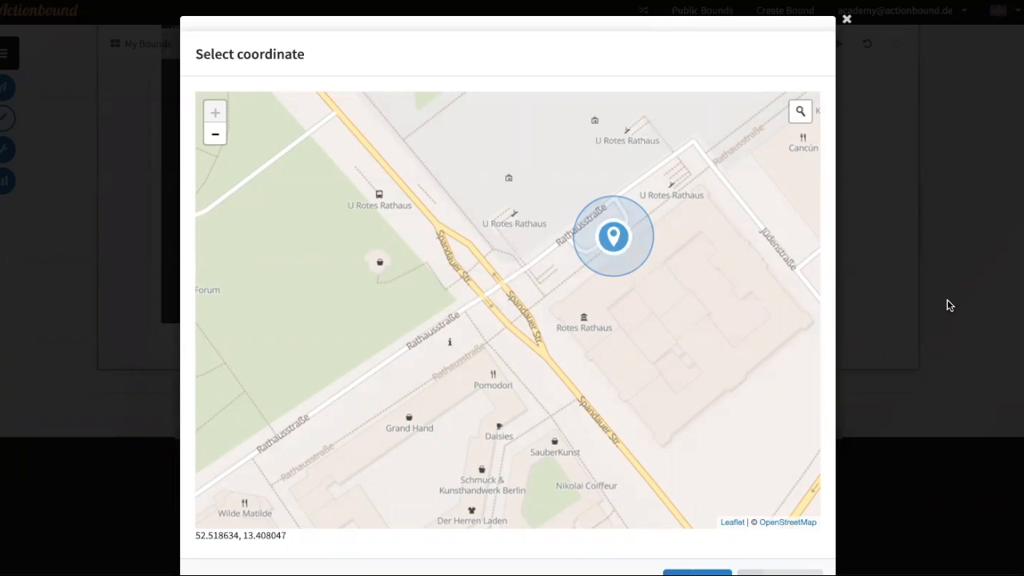
pyautogui.scroll(-1, 944, 312)
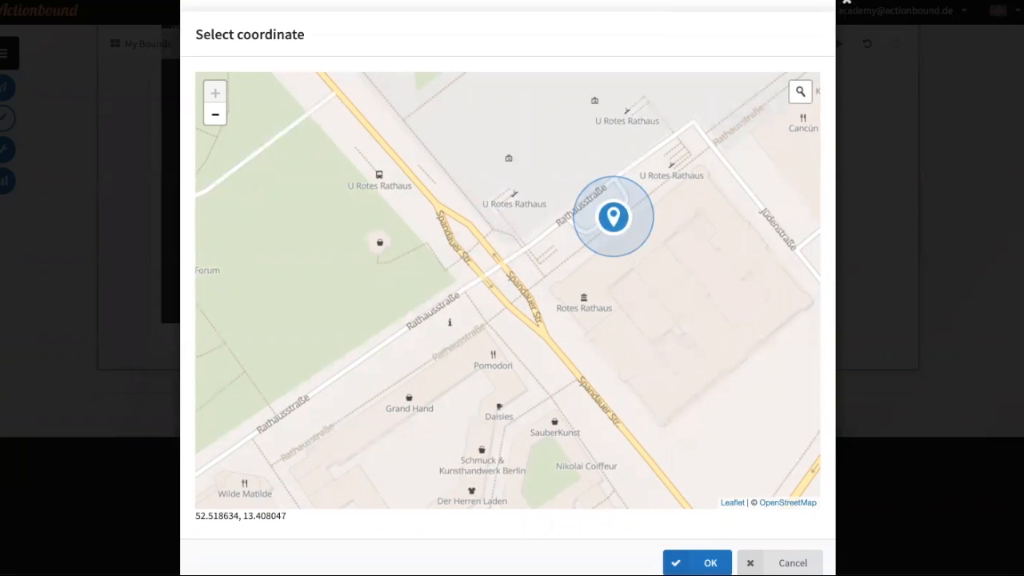
pyautogui.click(696, 562)
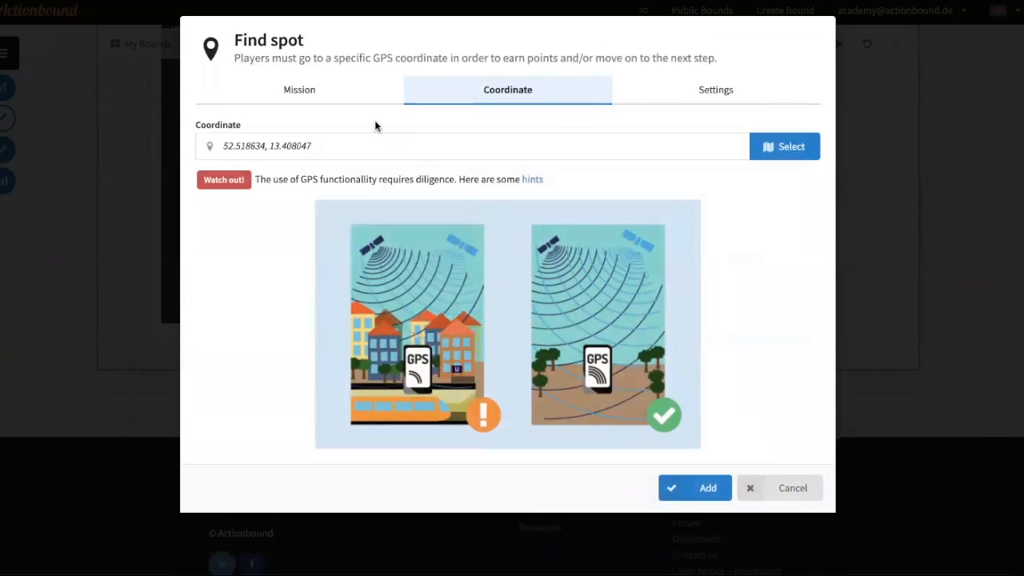
pyautogui.moveTo(351, 137); pyautogui.dragTo(189, 144)
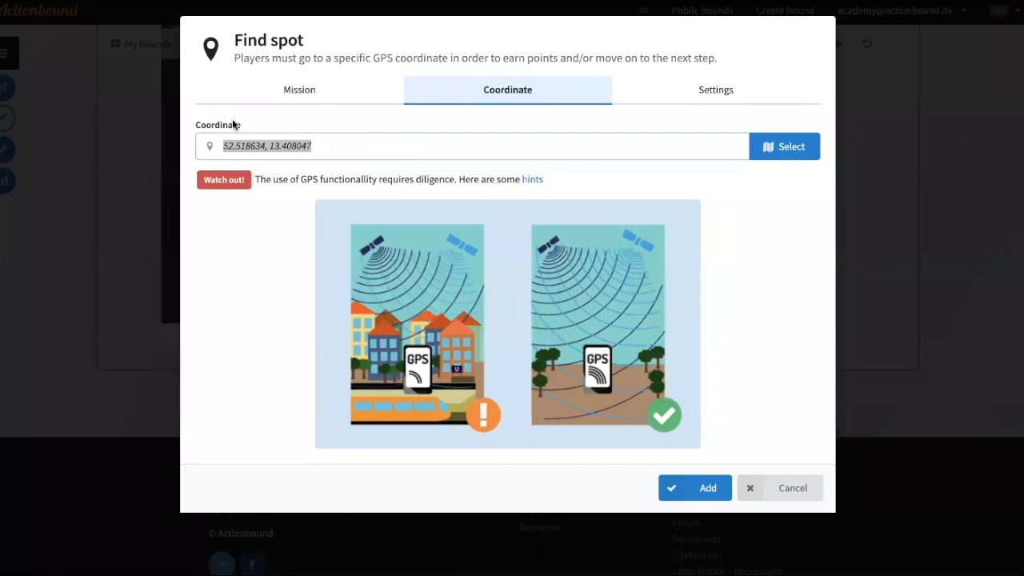
# Set the Find spot's mode to Show map without making it mandatory, add the element and check its map preview
pyautogui.click(742, 87)
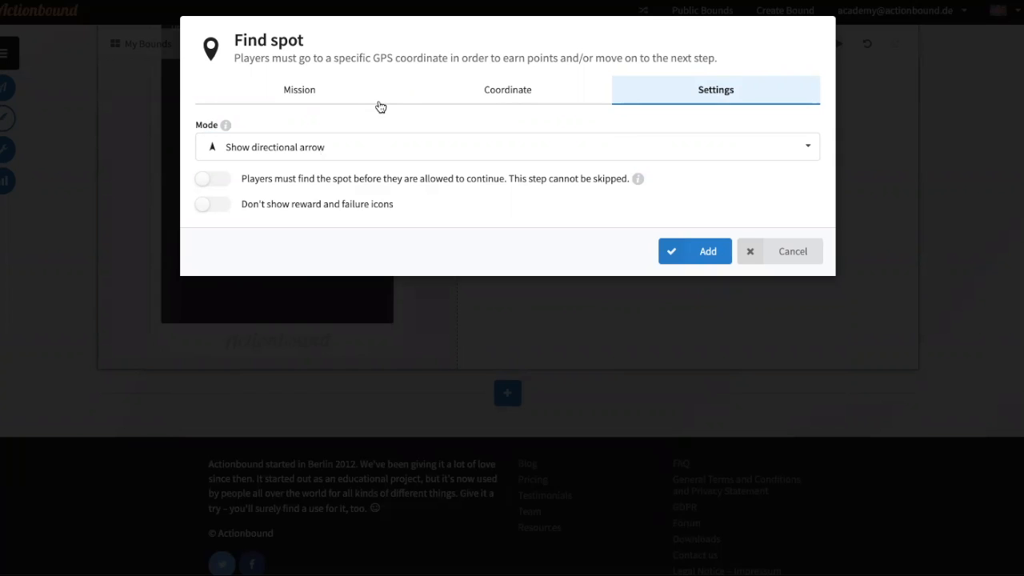
pyautogui.click(389, 153)
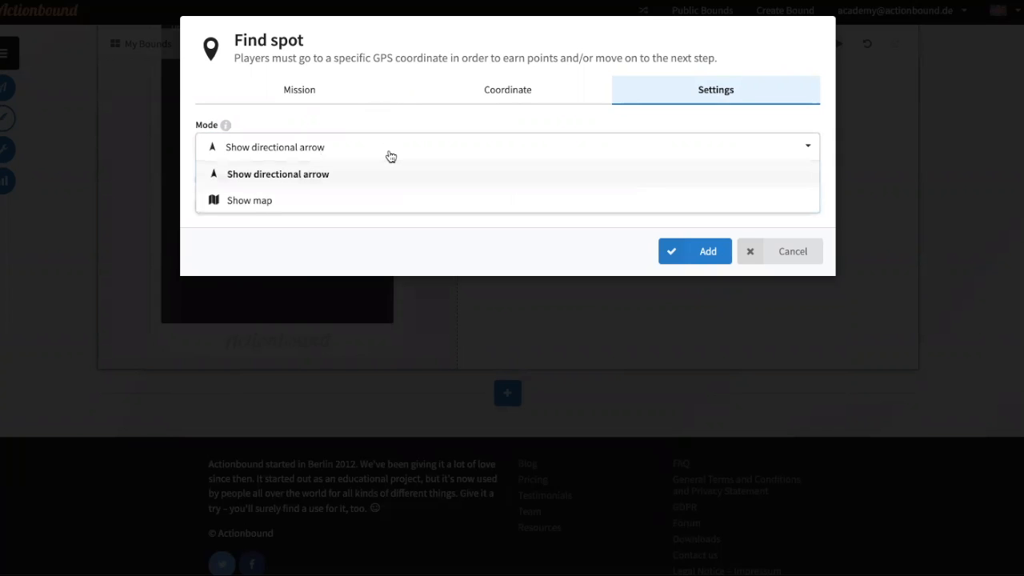
pyautogui.click(359, 202)
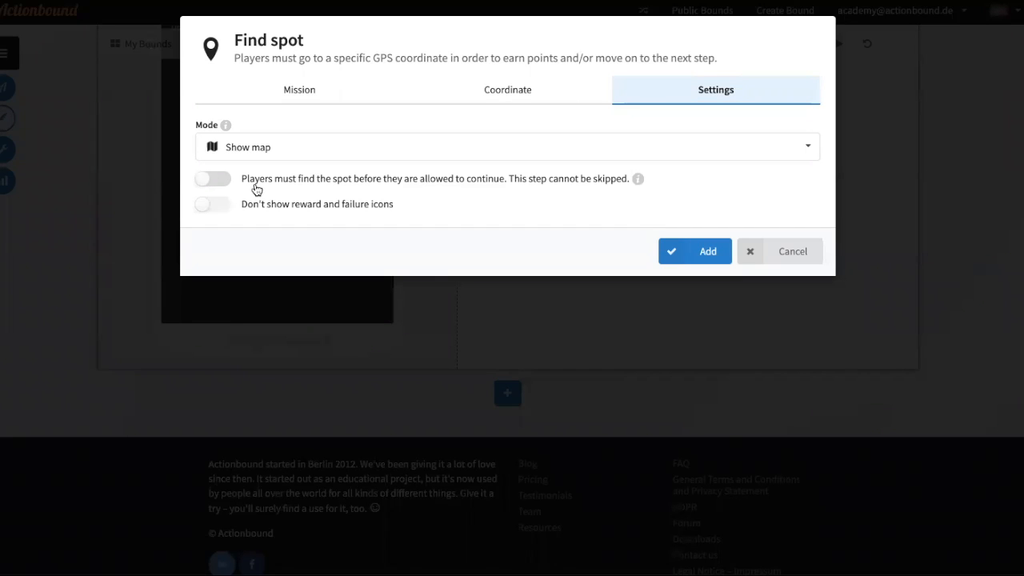
pyautogui.click(224, 184)
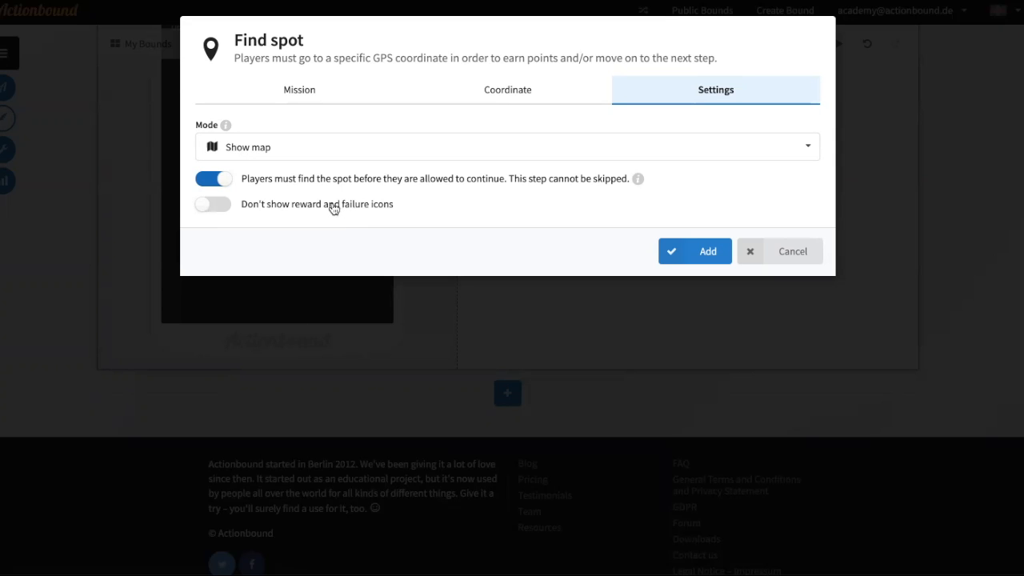
pyautogui.click(263, 187)
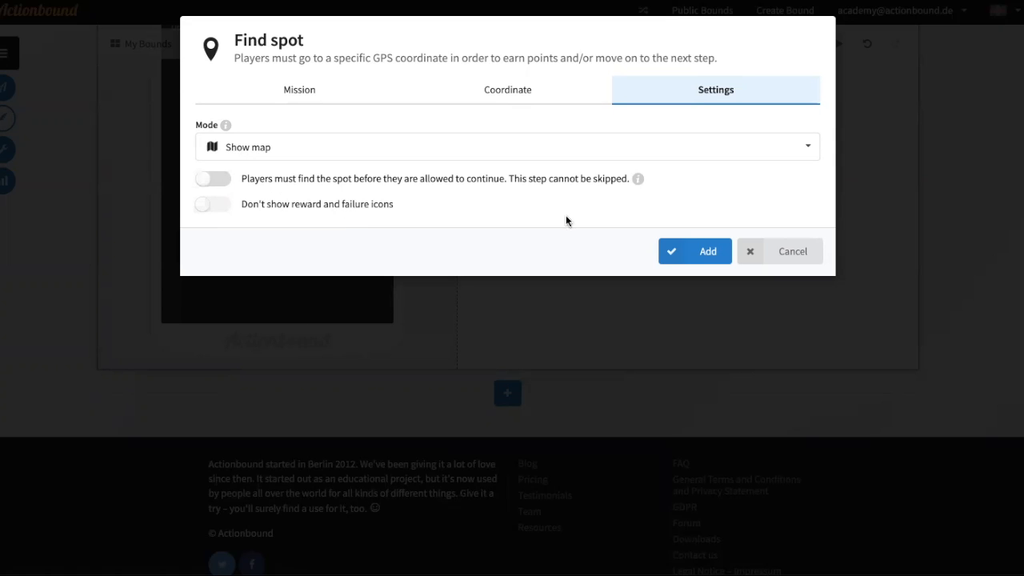
pyautogui.click(689, 253)
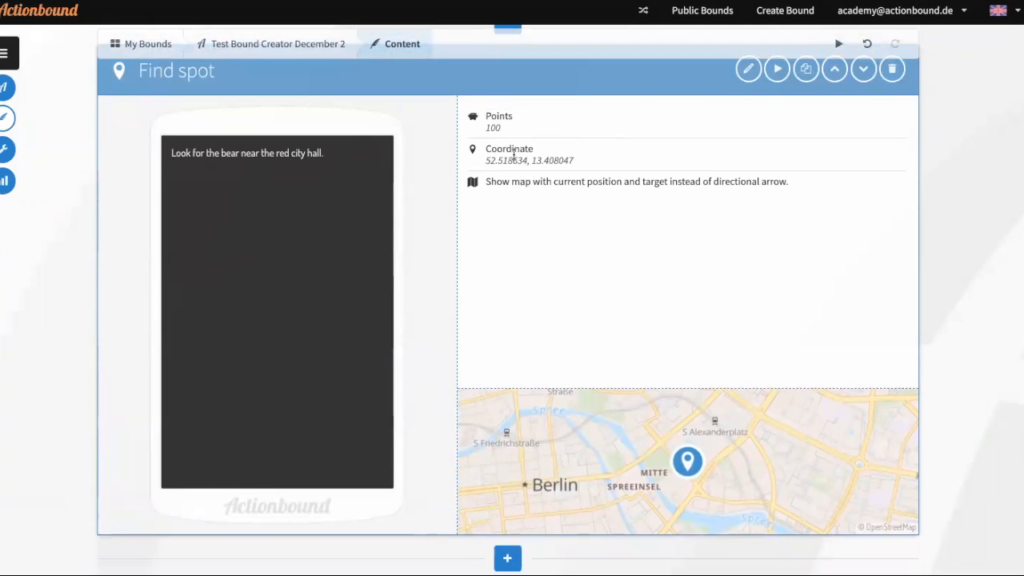
pyautogui.scroll(2, 633, 432)
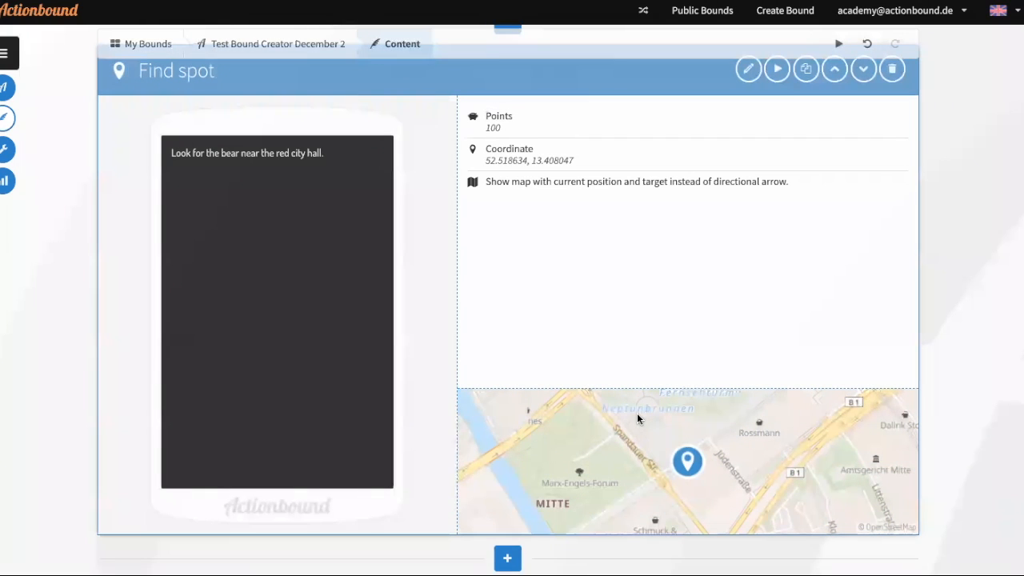
pyautogui.scroll(-2, 637, 416)
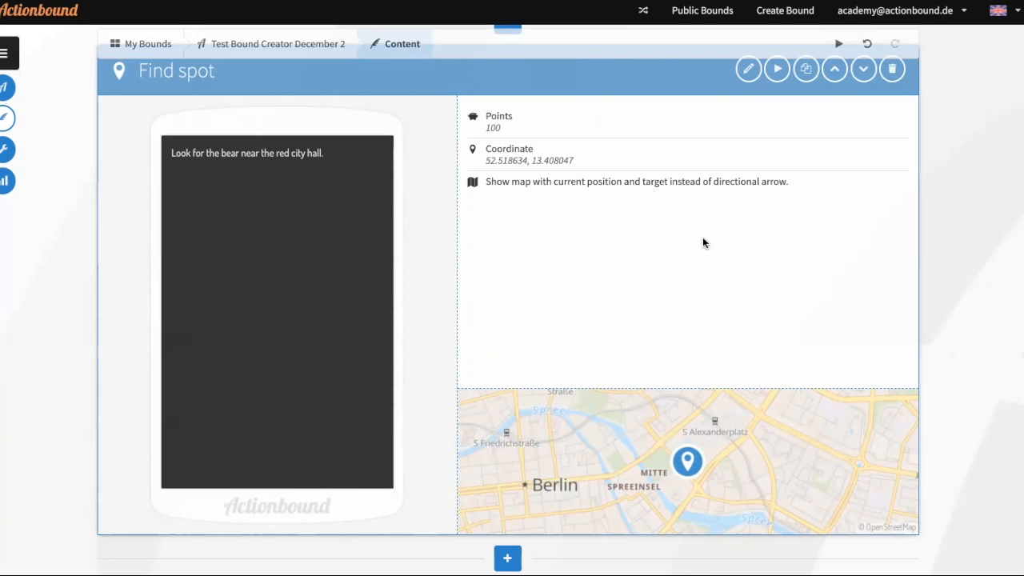
# Add a Scan code element after the Find spot with the mission briefing "Scan the code on the back of the bear."
pyautogui.scroll(-1, 592, 360)
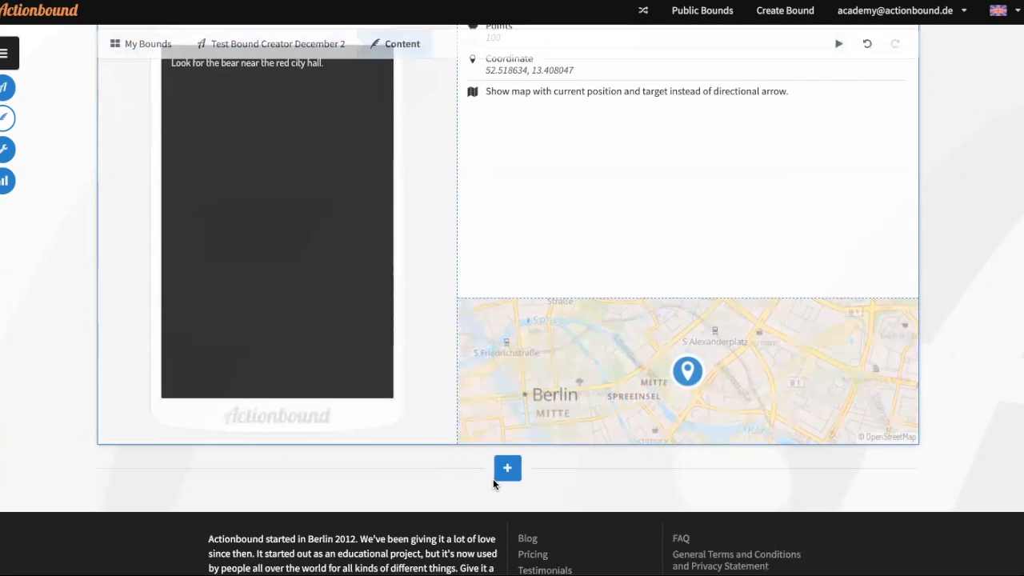
pyautogui.click(506, 470)
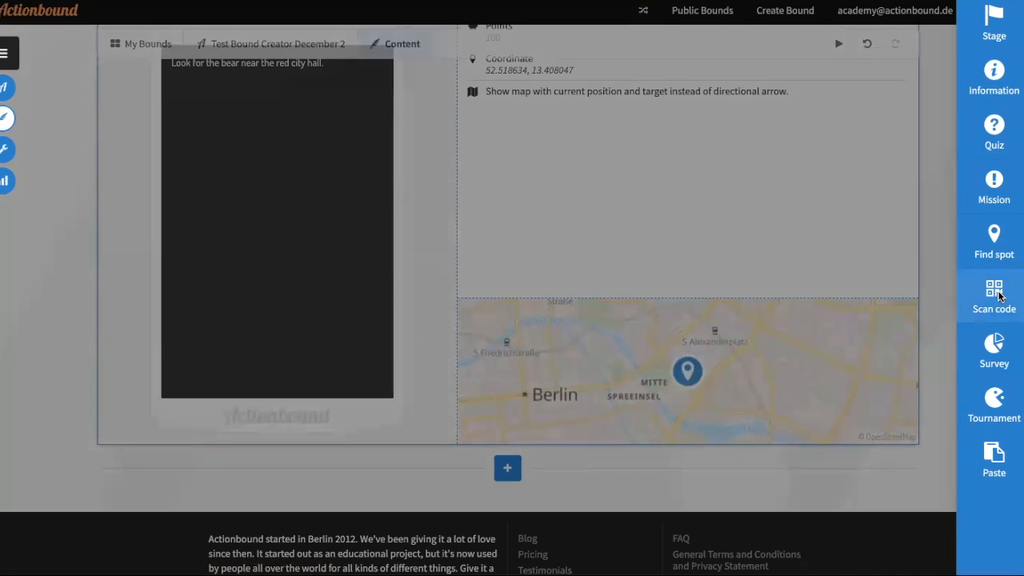
pyautogui.click(990, 295)
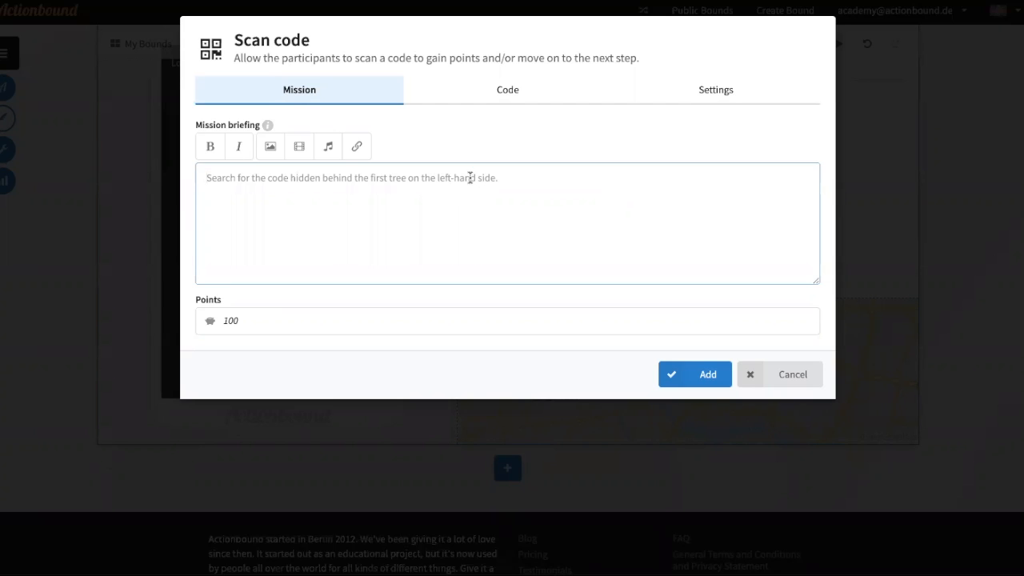
pyautogui.write('Sca')
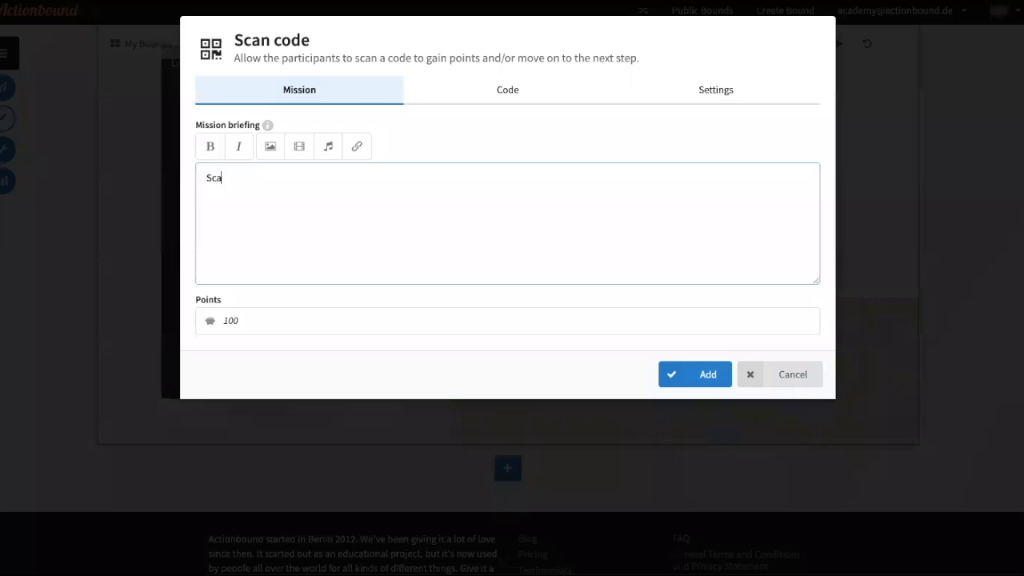
pyautogui.write('n the code on the back o')
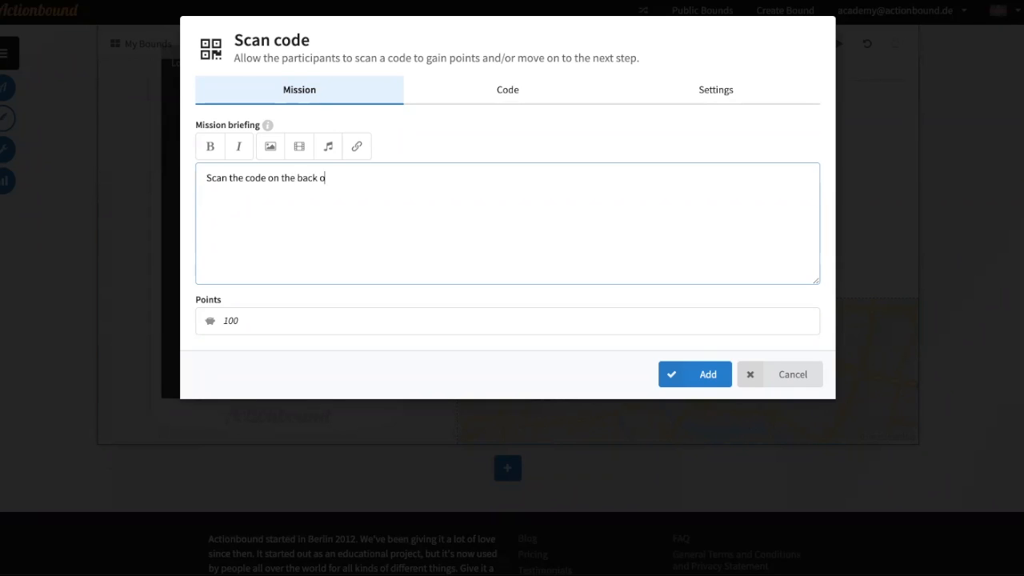
pyautogui.write('f the bear.')
pyautogui.click(488, 102)
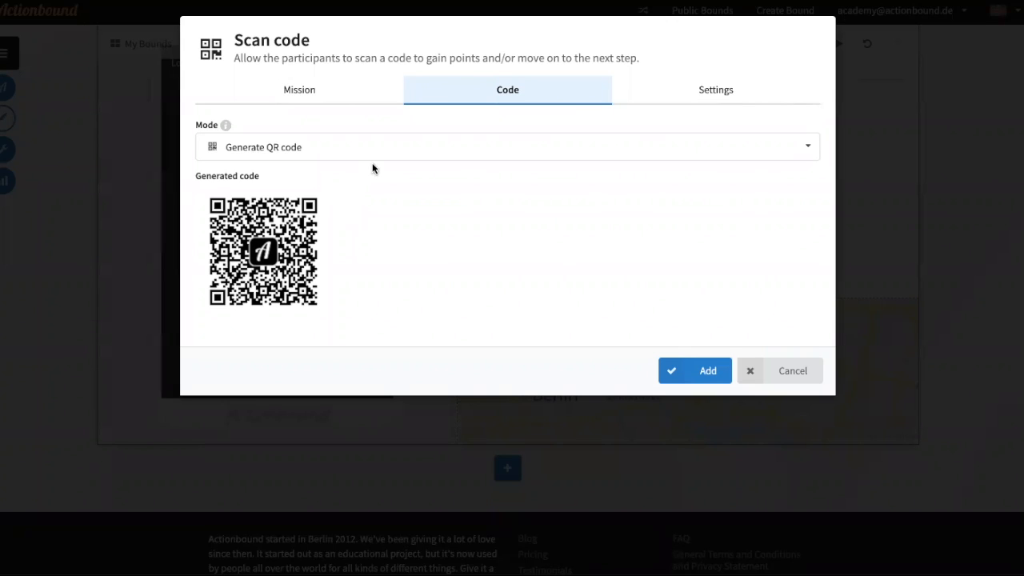
pyautogui.click(334, 157)
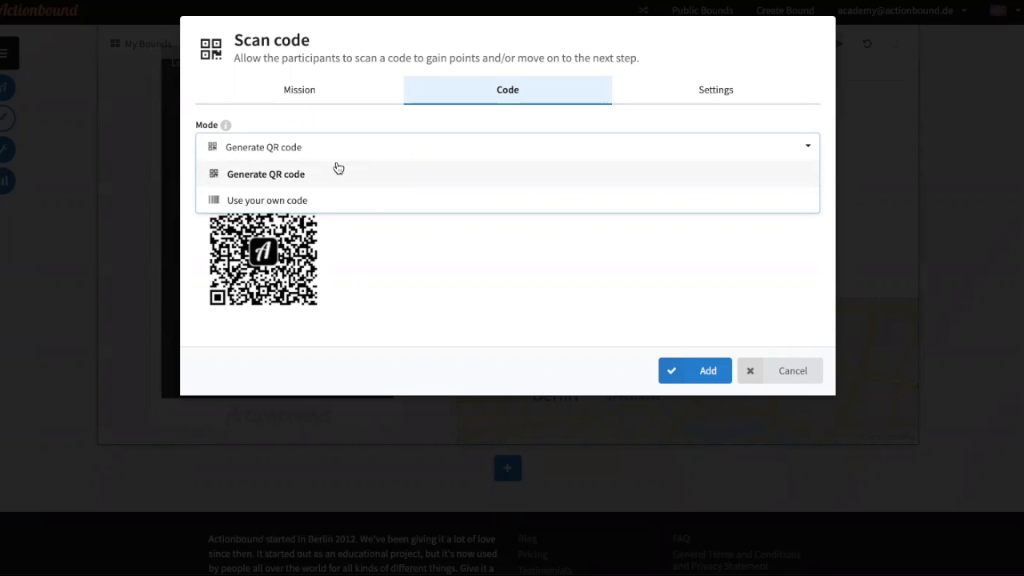
pyautogui.click(428, 205)
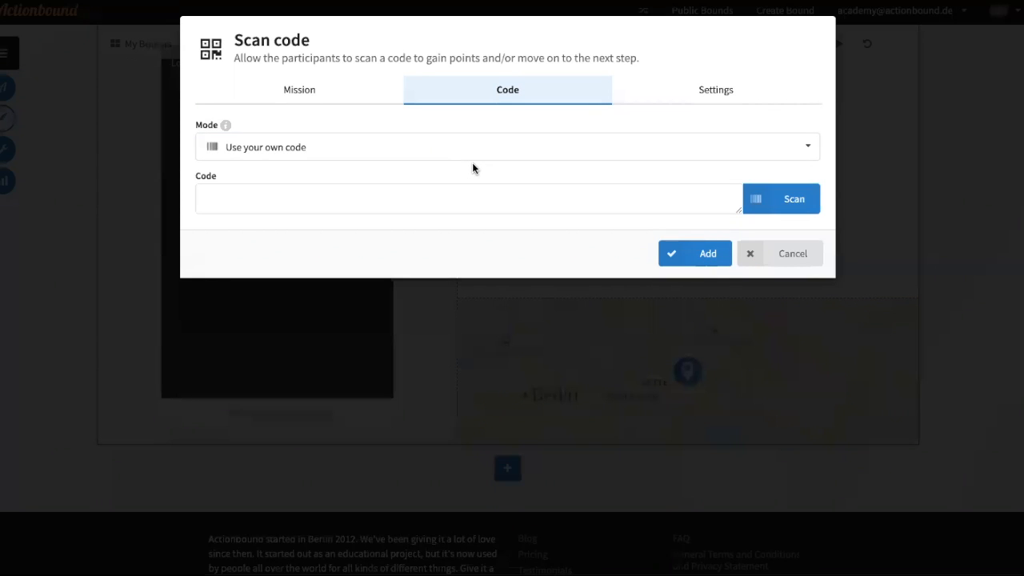
pyautogui.click(810, 209)
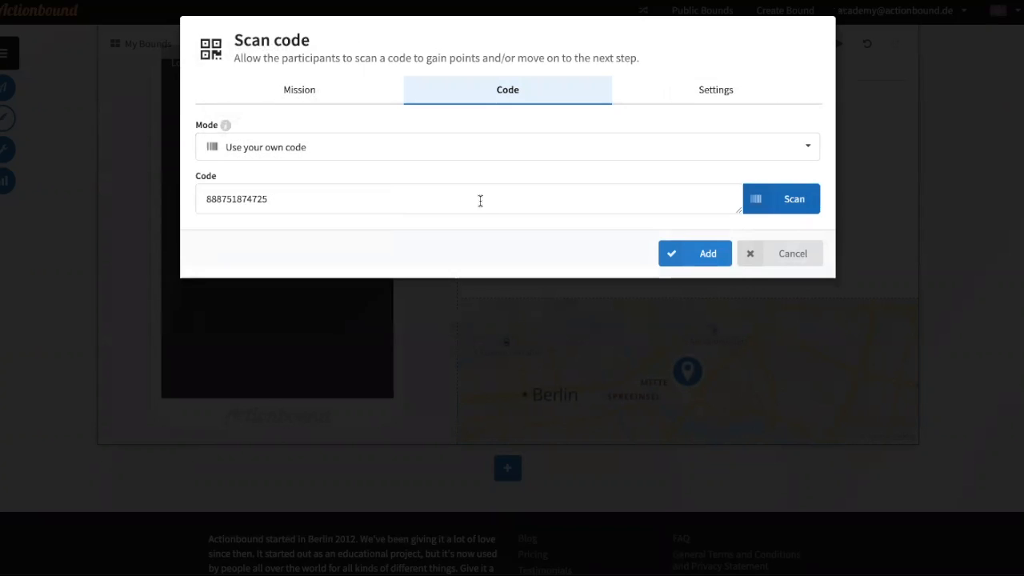
pyautogui.click(432, 200)
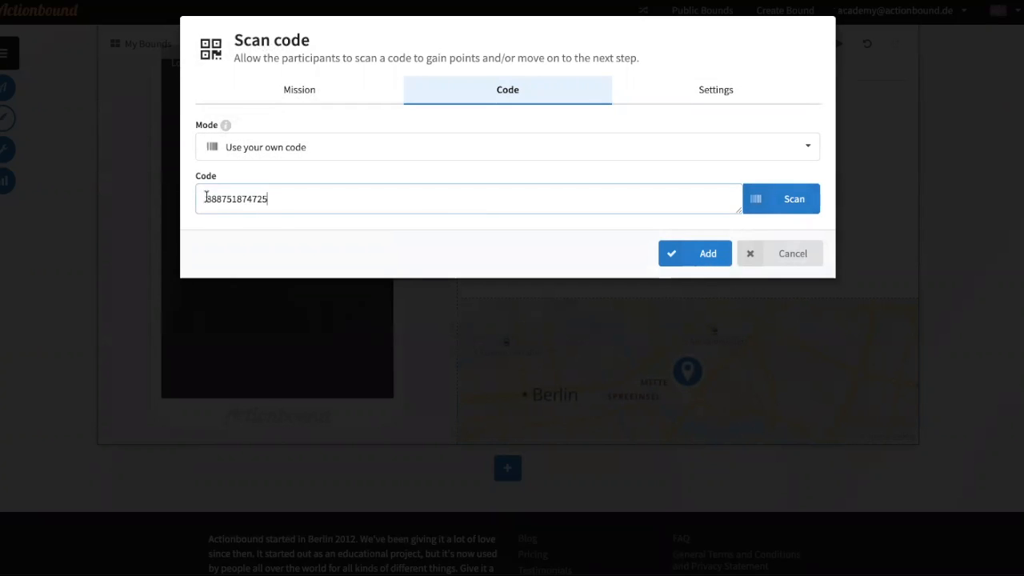
pyautogui.moveTo(206, 197); pyautogui.dragTo(272, 198)
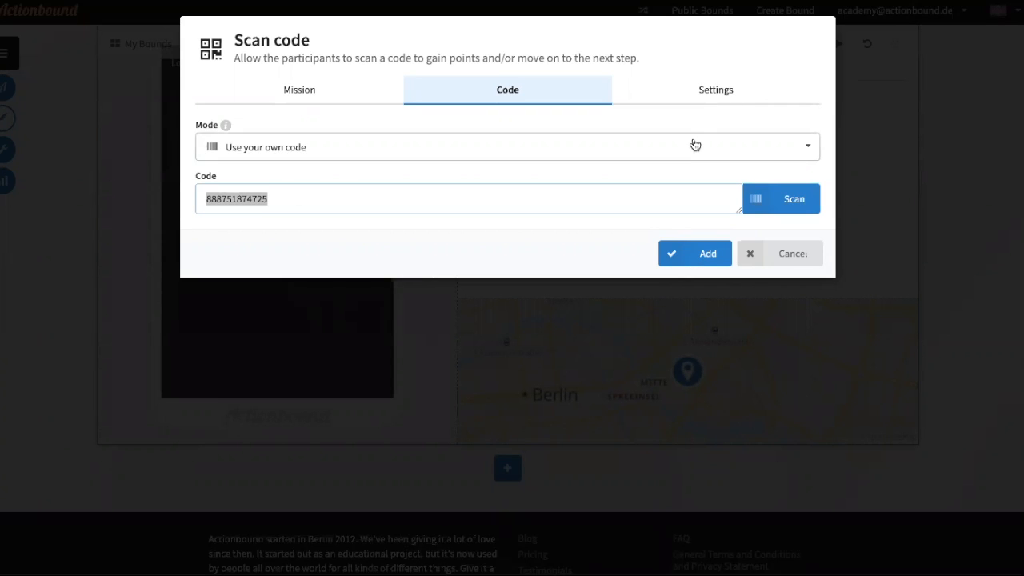
# Try the option that makes scanning mandatory, turn it off again, and add the Scan code element to the Bound
pyautogui.click(715, 95)
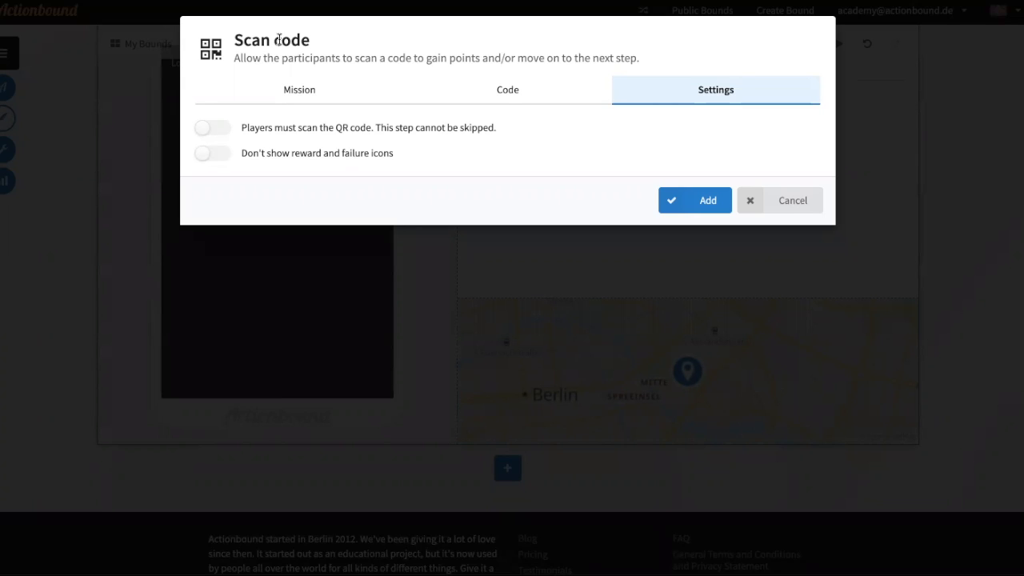
pyautogui.click(211, 128)
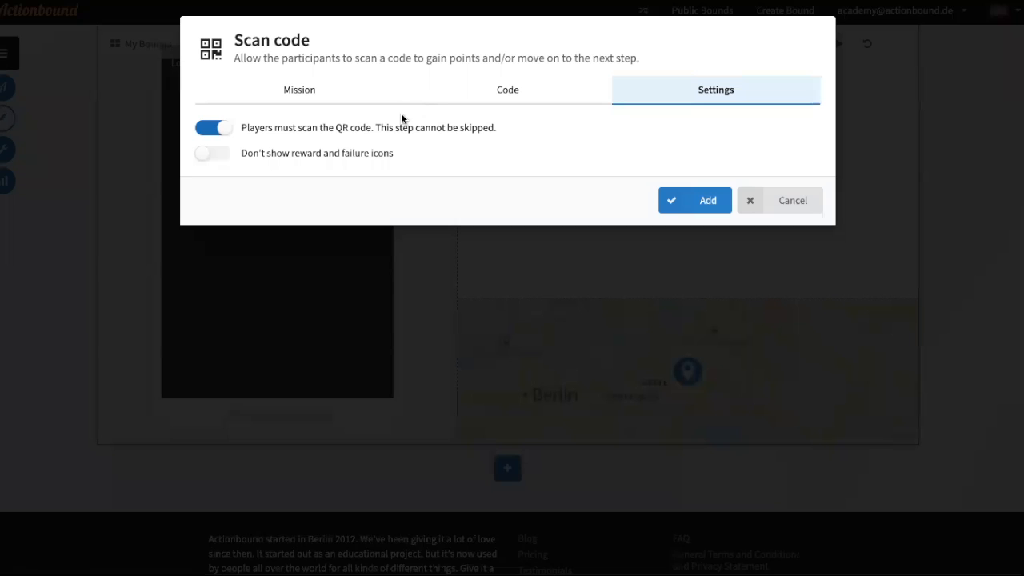
pyautogui.click(224, 132)
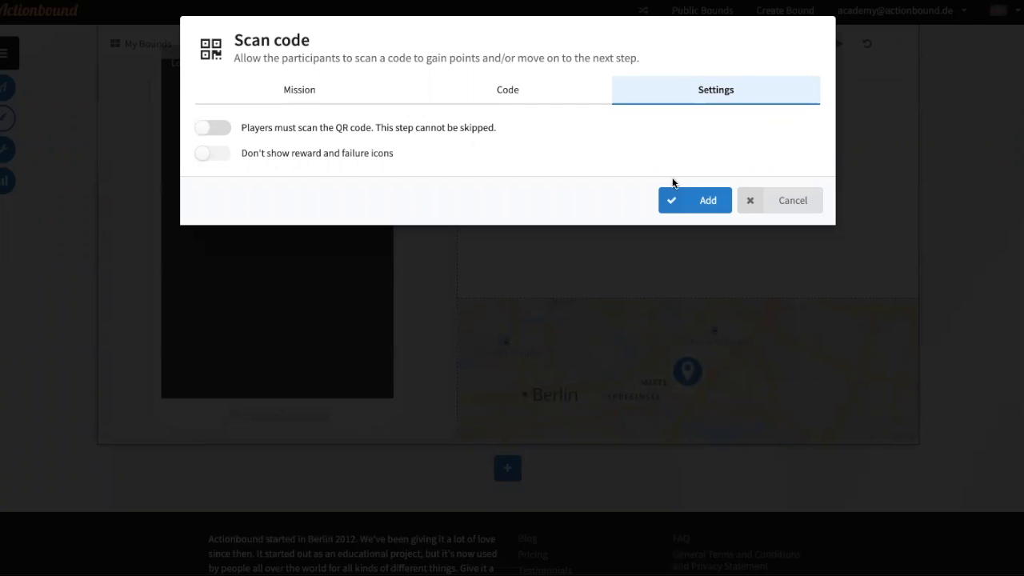
pyautogui.click(686, 199)
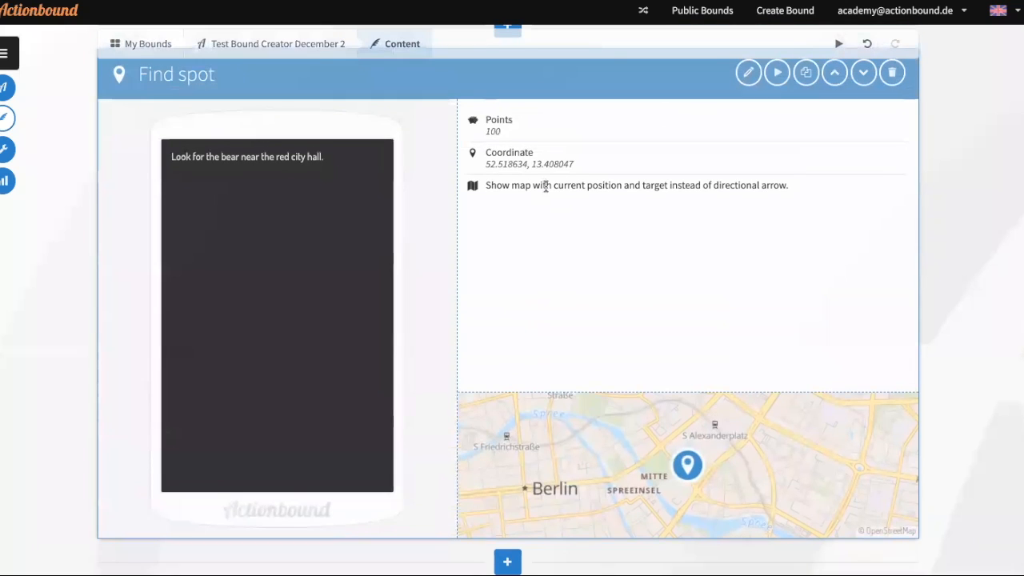
pyautogui.scroll(-1, 400, 190)
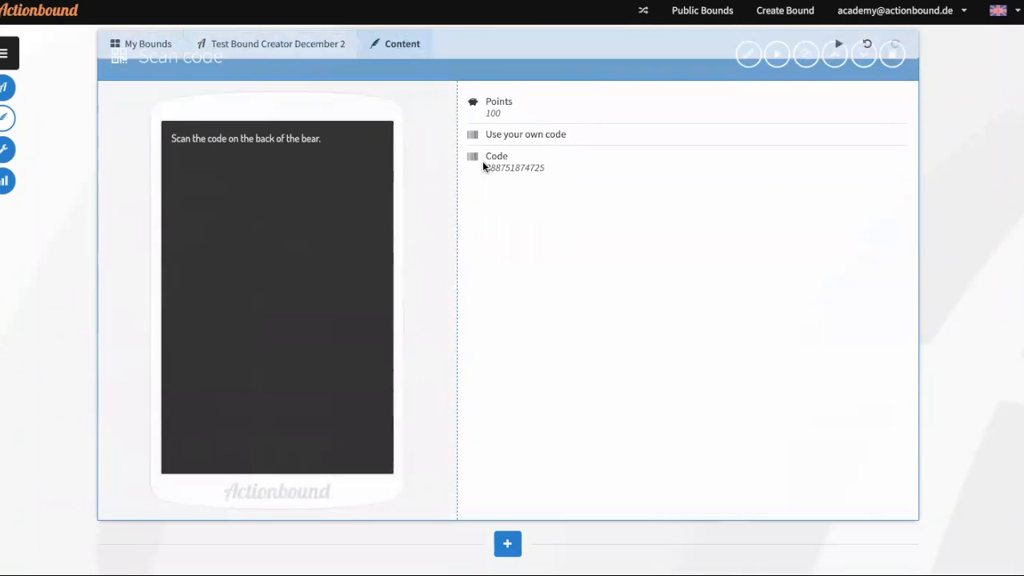
pyautogui.scroll(1, 781, 77)
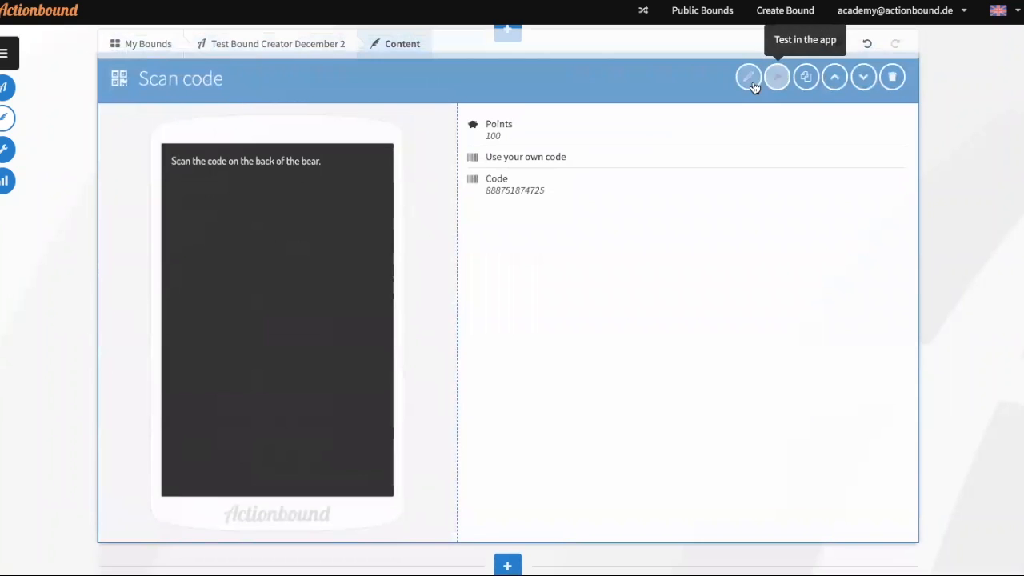
# Change the Scan code element's mode to Generate QR code, save it and check the code in its preview
pyautogui.click(749, 78)
pyautogui.click(424, 88)
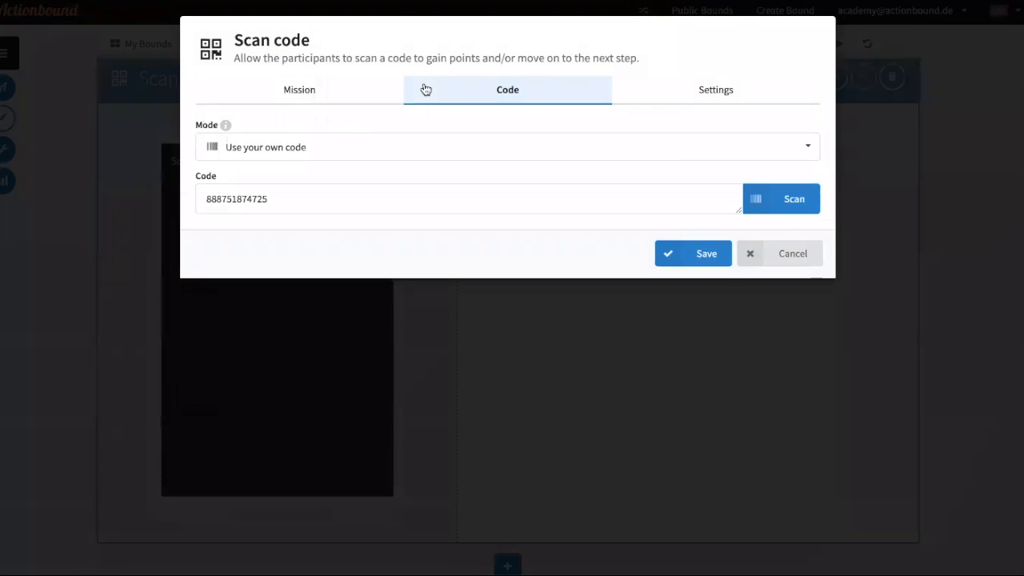
pyautogui.click(350, 150)
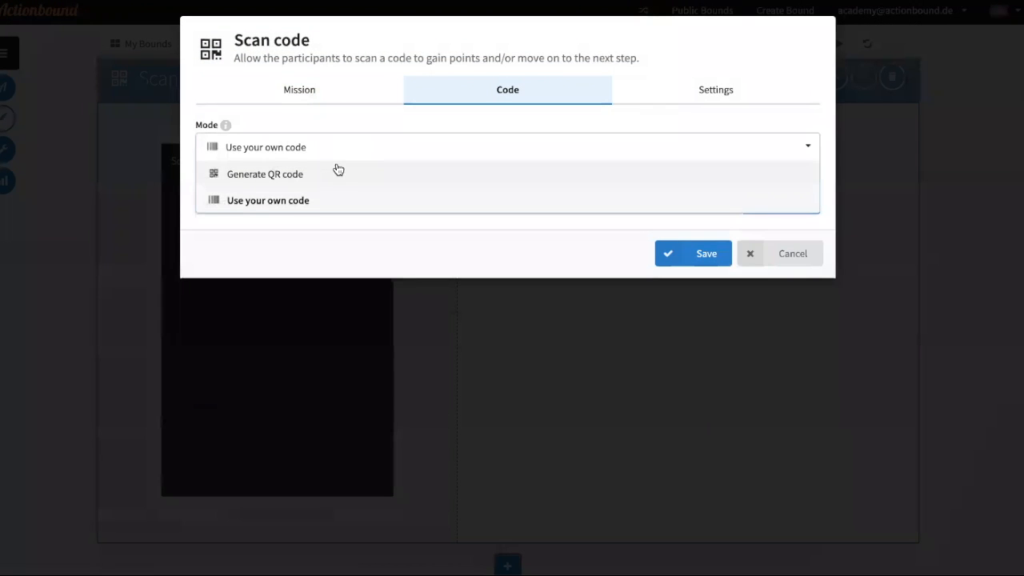
pyautogui.click(337, 171)
pyautogui.click(708, 370)
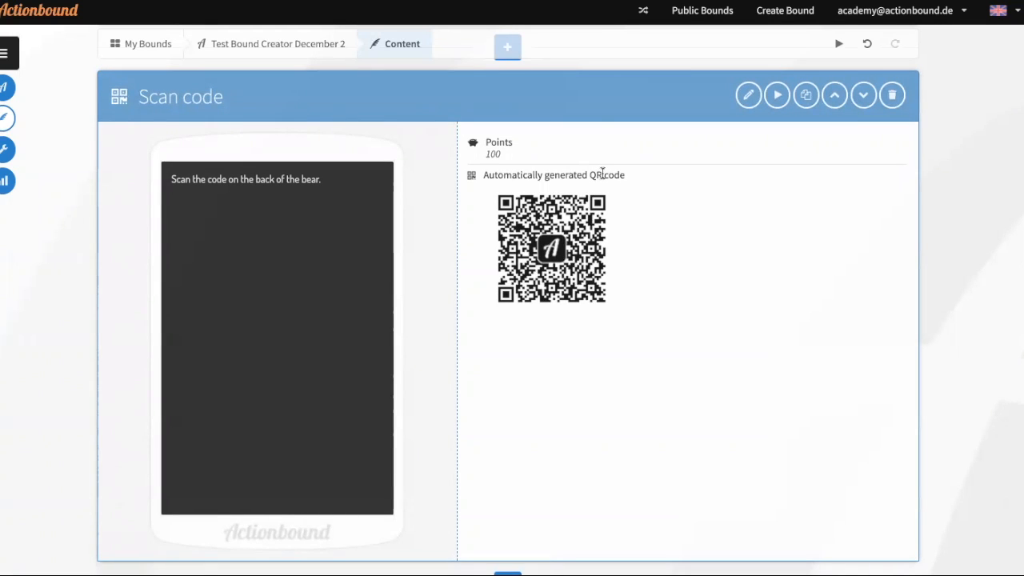
pyautogui.scroll(-1, 603, 174)
pyautogui.scroll(1, 603, 176)
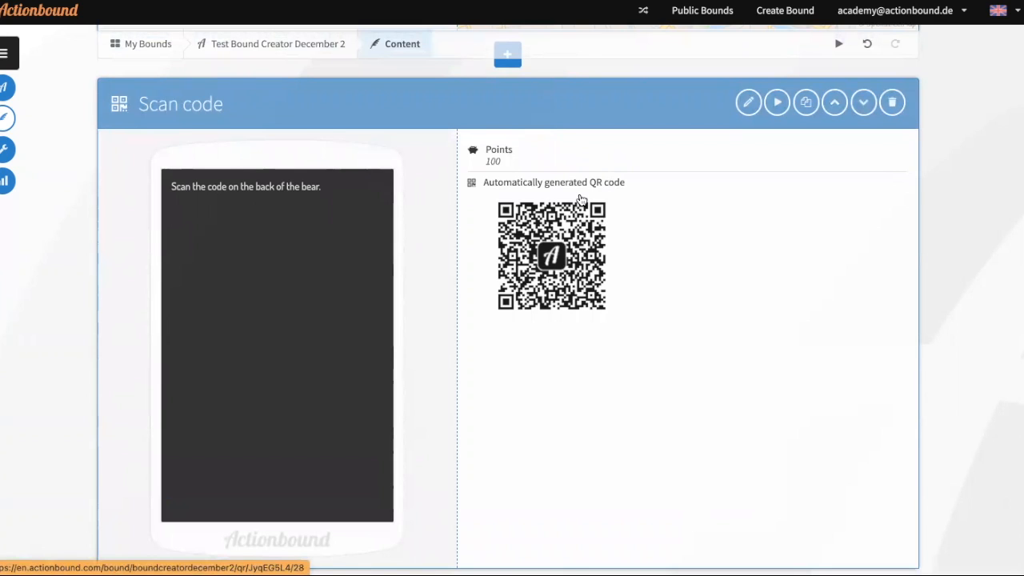
# Start a Survey element below the Scan code element with the question "How do you like this bound?"
pyautogui.scroll(-3, 581, 199)
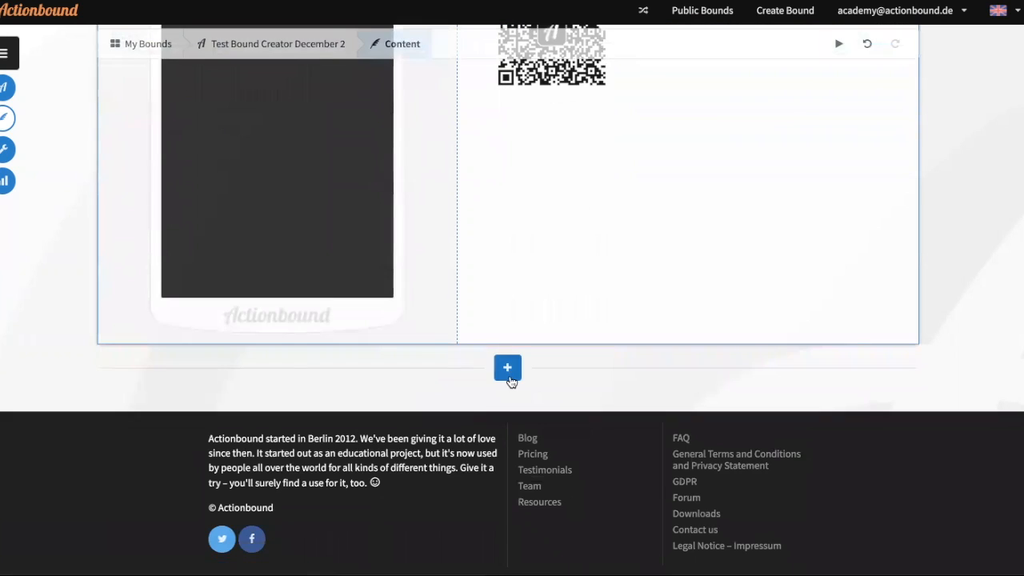
pyautogui.click(508, 366)
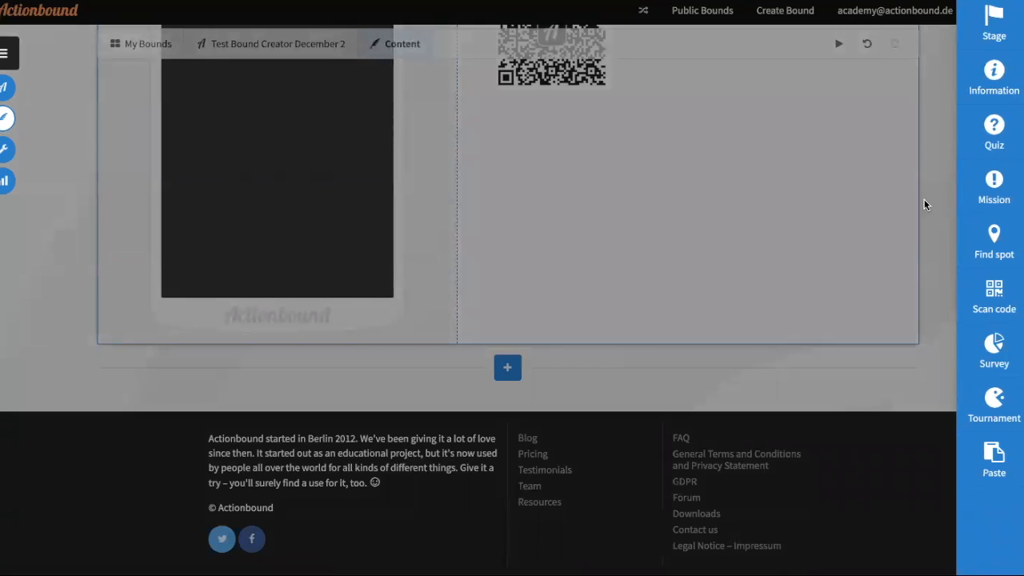
pyautogui.click(1008, 361)
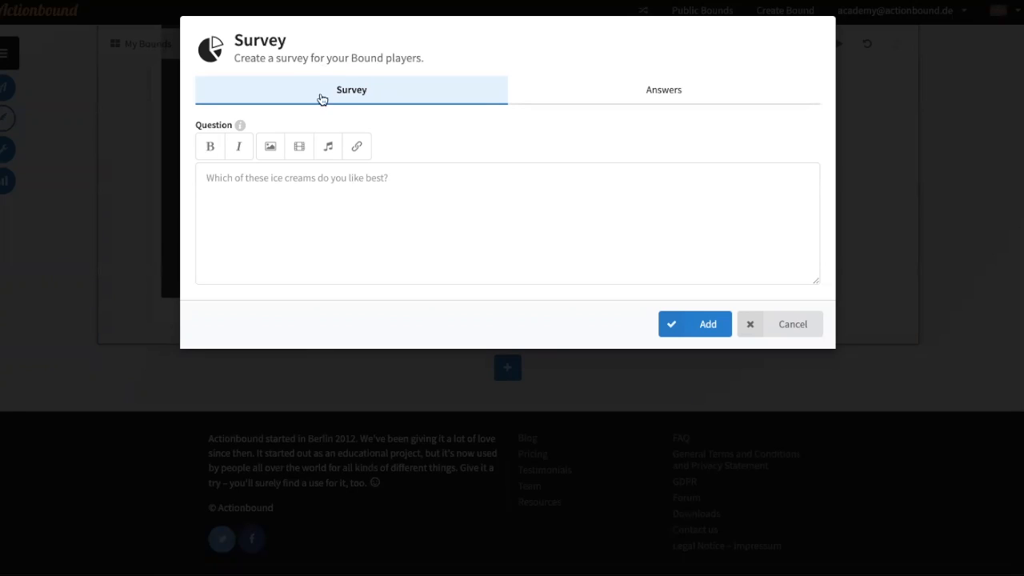
pyautogui.click(328, 180)
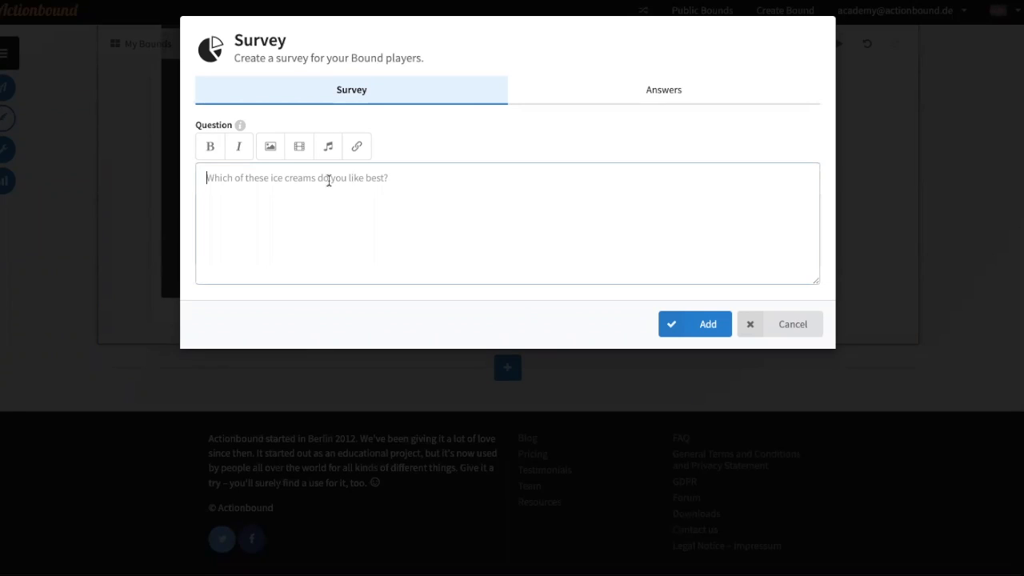
pyautogui.write('How ')
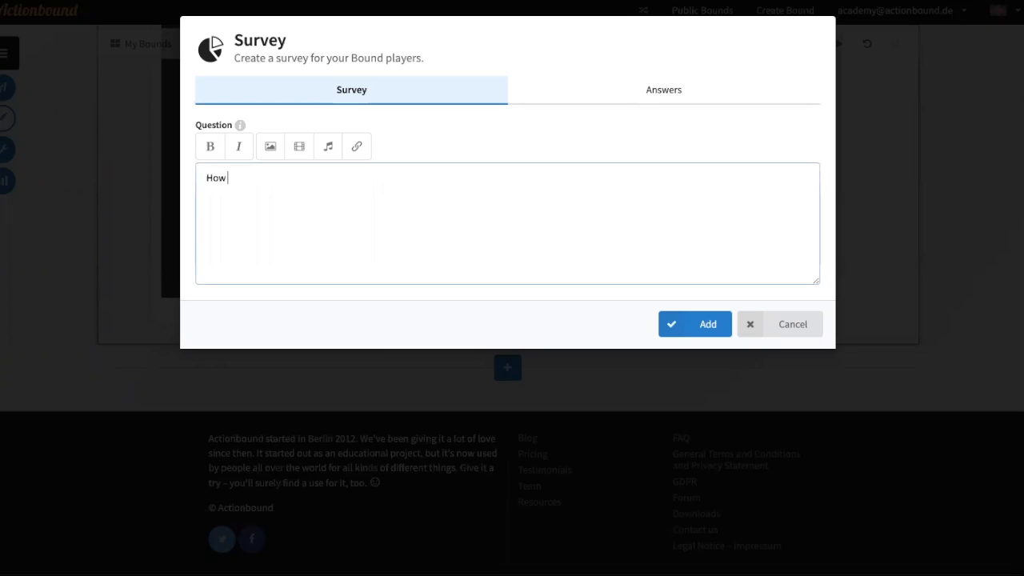
pyautogui.write('do youlike this bound')
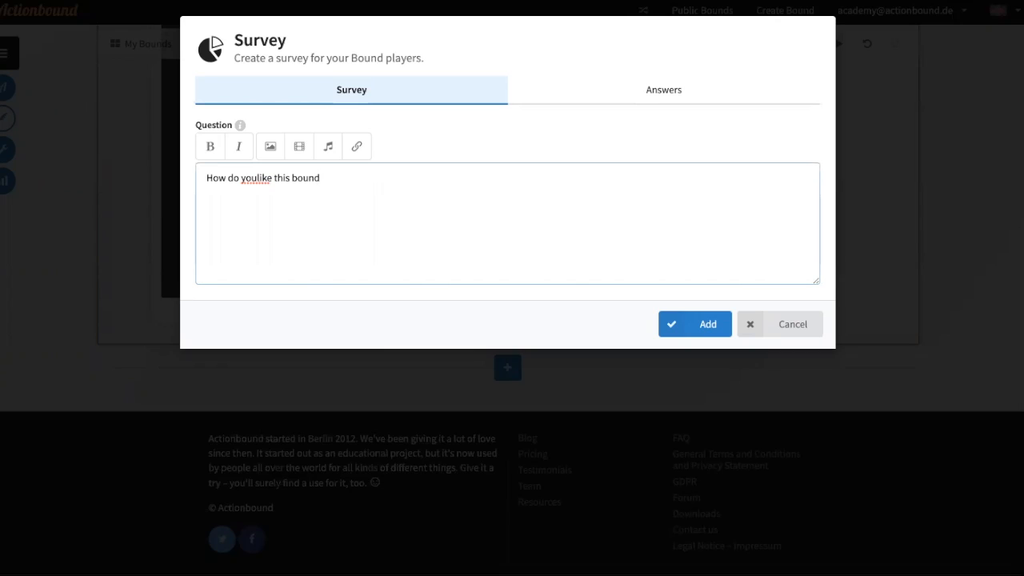
pyautogui.write('?')
pyautogui.click(256, 178)
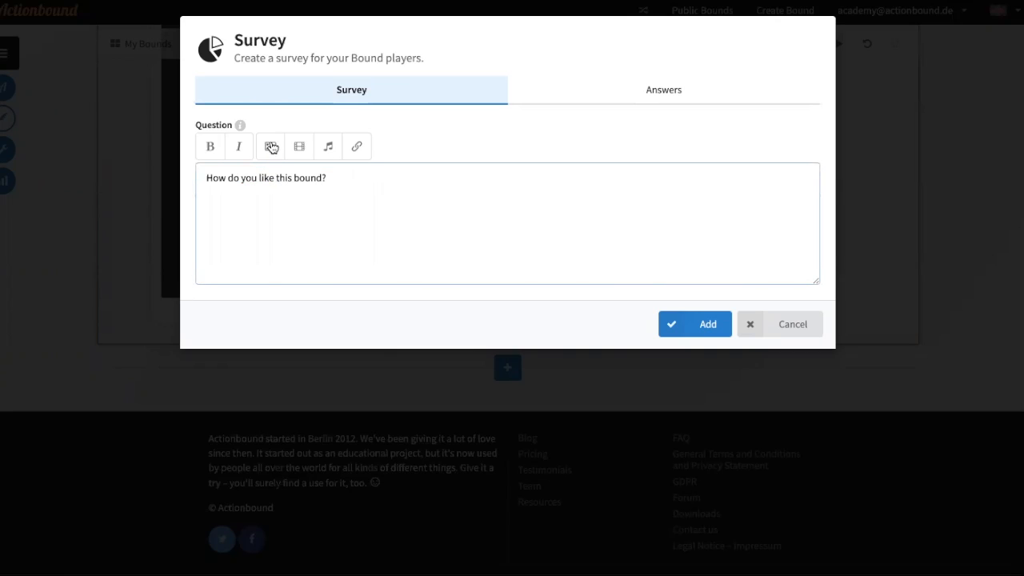
# Enter "Oh yeah it's good" as the survey's first answer
pyautogui.click(600, 95)
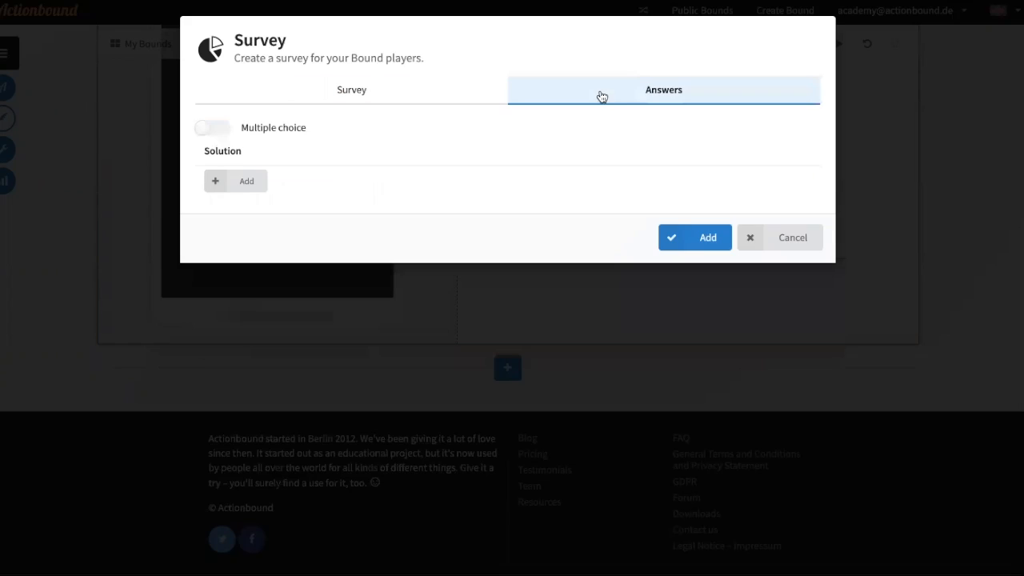
pyautogui.click(218, 179)
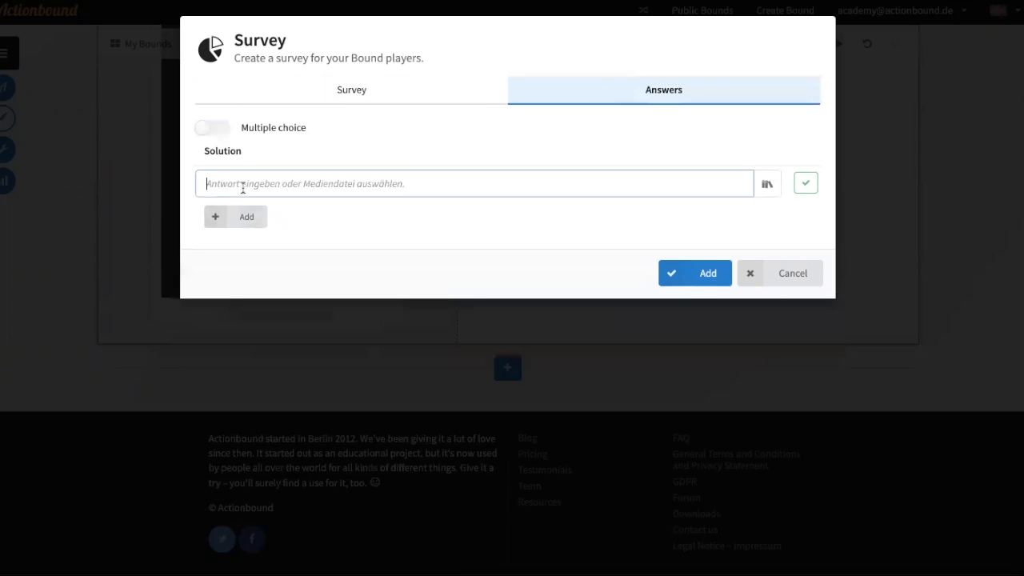
pyautogui.click(242, 187)
pyautogui.write('Oh')
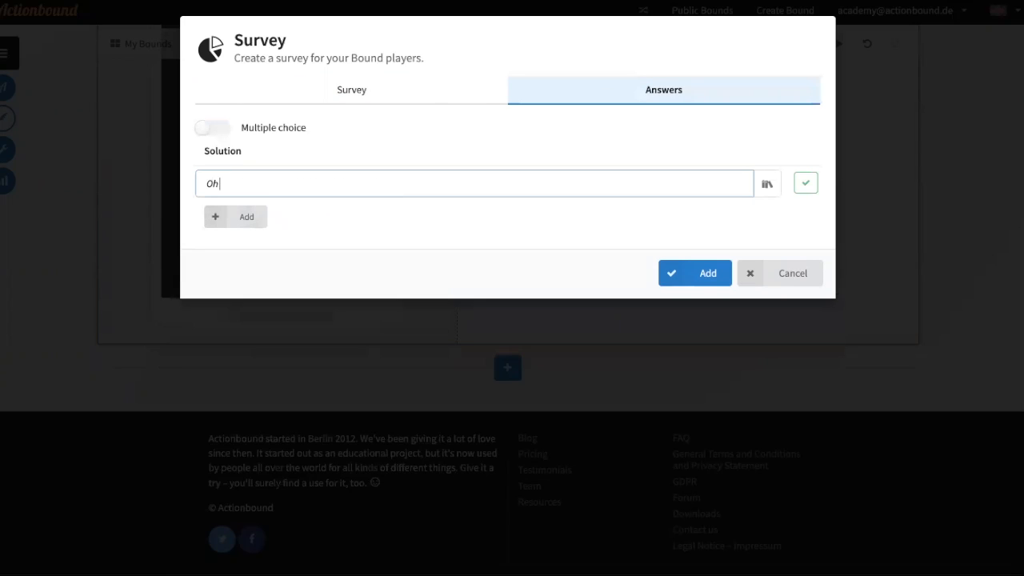
pyautogui.write(" yeah it's goog")
pyautogui.press('BackSpace')
pyautogui.write('d')
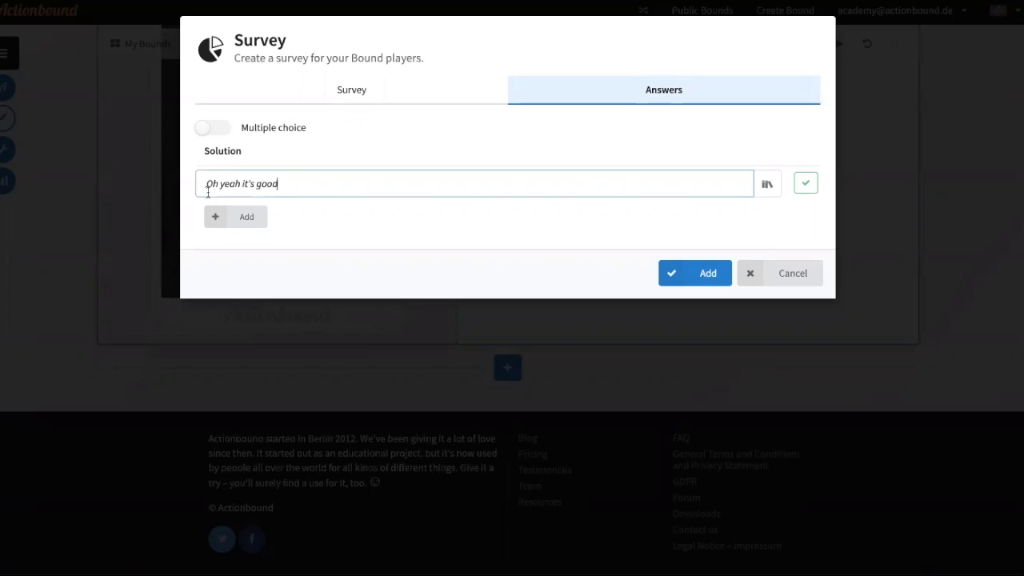
# Add the survey answers "Great" and "Not so great", and enable Multiple choice
pyautogui.click(238, 218)
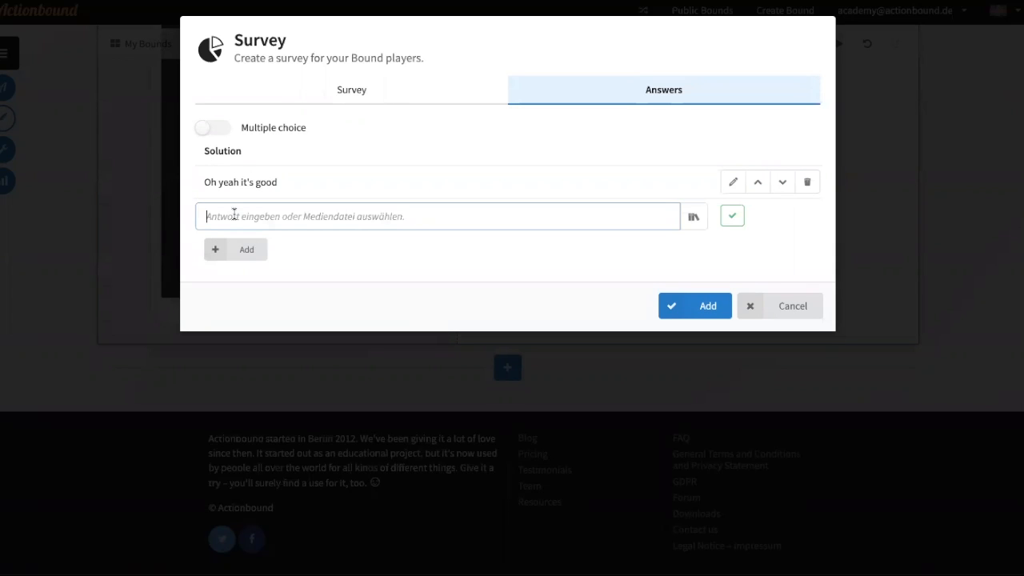
pyautogui.write('Great')
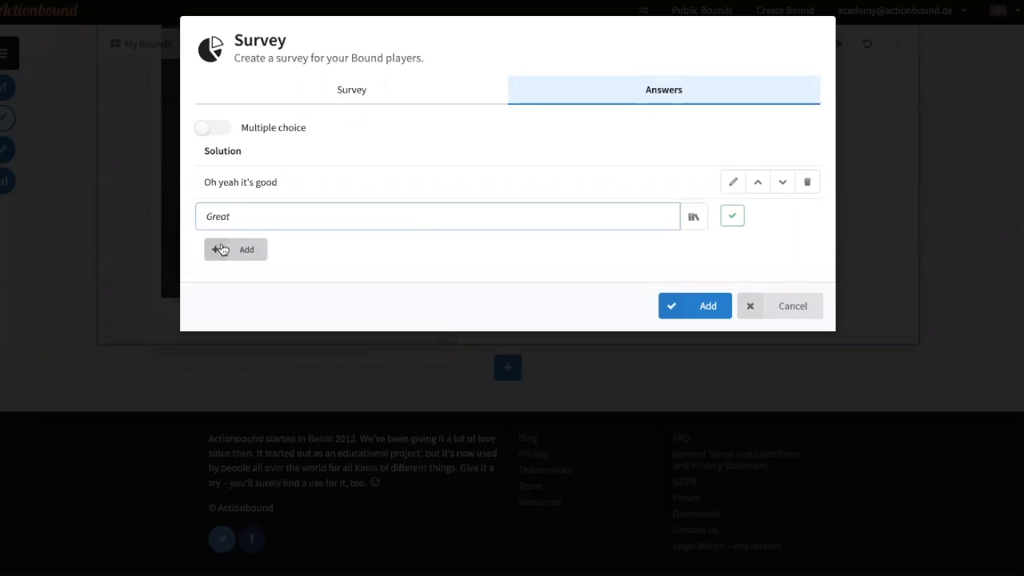
pyautogui.click(223, 250)
pyautogui.write('No')
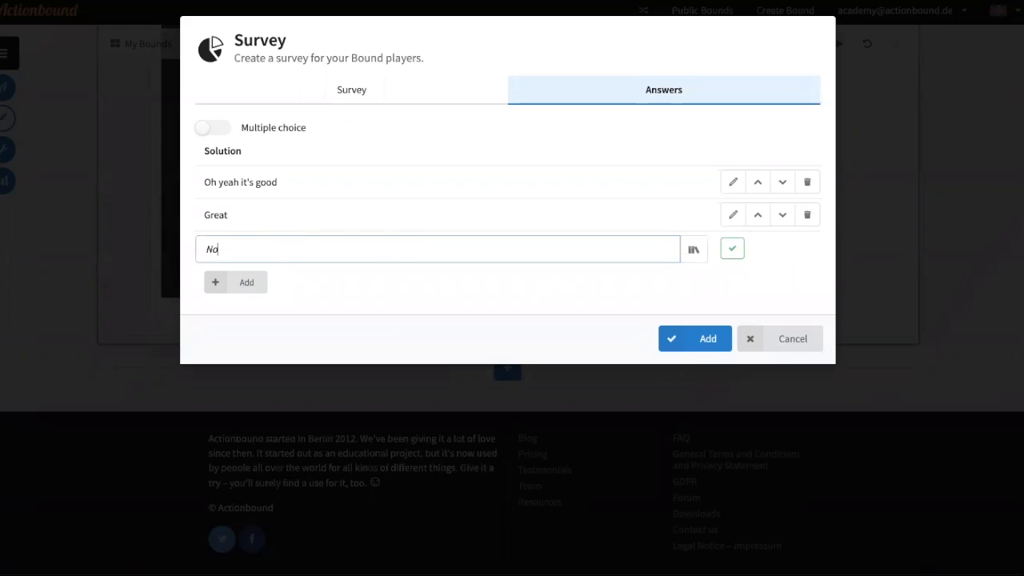
pyautogui.write('t so great')
pyautogui.press('Return')
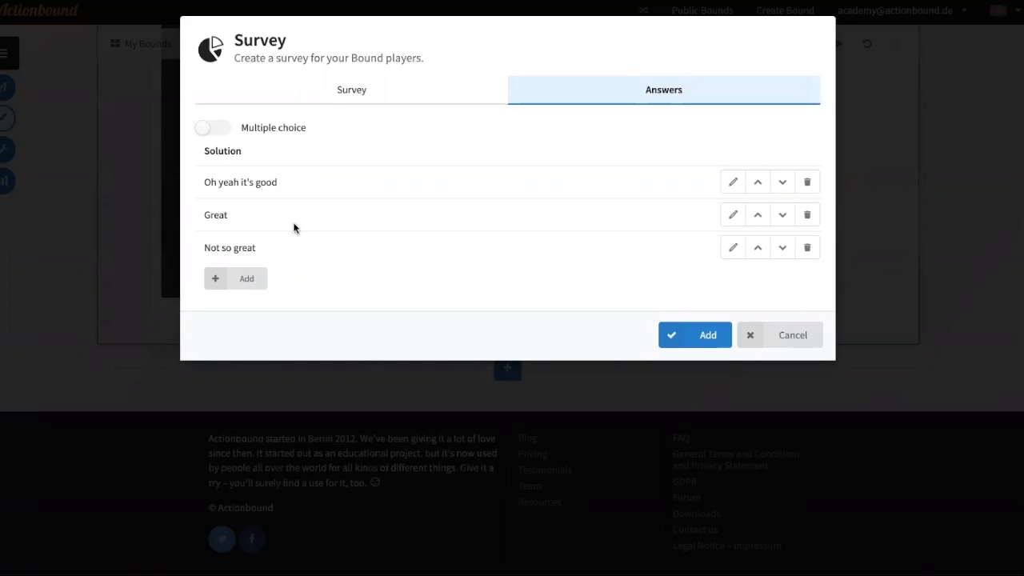
pyautogui.click(212, 129)
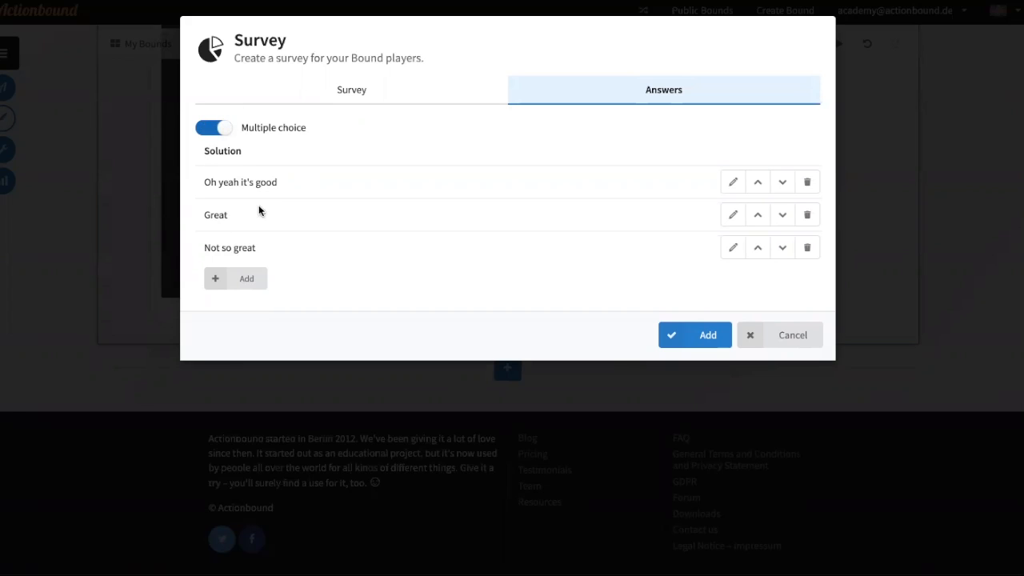
# Replace the survey's question text with a new question
pyautogui.click(395, 92)
pyautogui.moveTo(328, 178); pyautogui.dragTo(206, 170)
pyautogui.write('H')
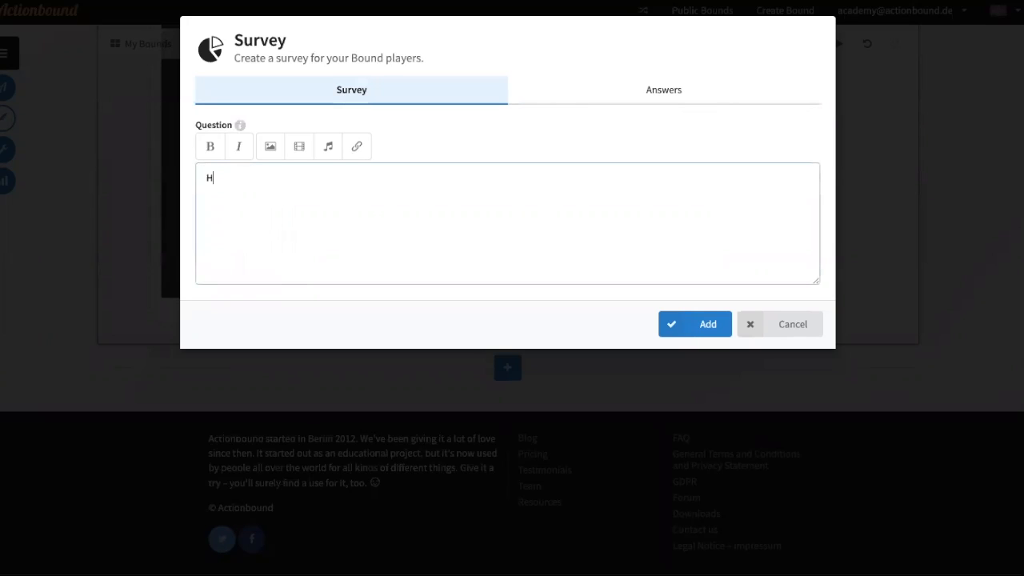
# Enter "How do you like Berlin?" as the survey question
pyautogui.write('ow do ')
pyautogui.write('youi likr')
pyautogui.press('BackSpace')
pyautogui.write('e')
pyautogui.press('Left')
pyautogui.press('Left')
pyautogui.press('Left')
pyautogui.press('Left')
pyautogui.press('BackSpace')
pyautogui.press('BackSpace')
pyautogui.press('End')
pyautogui.write('berlin')
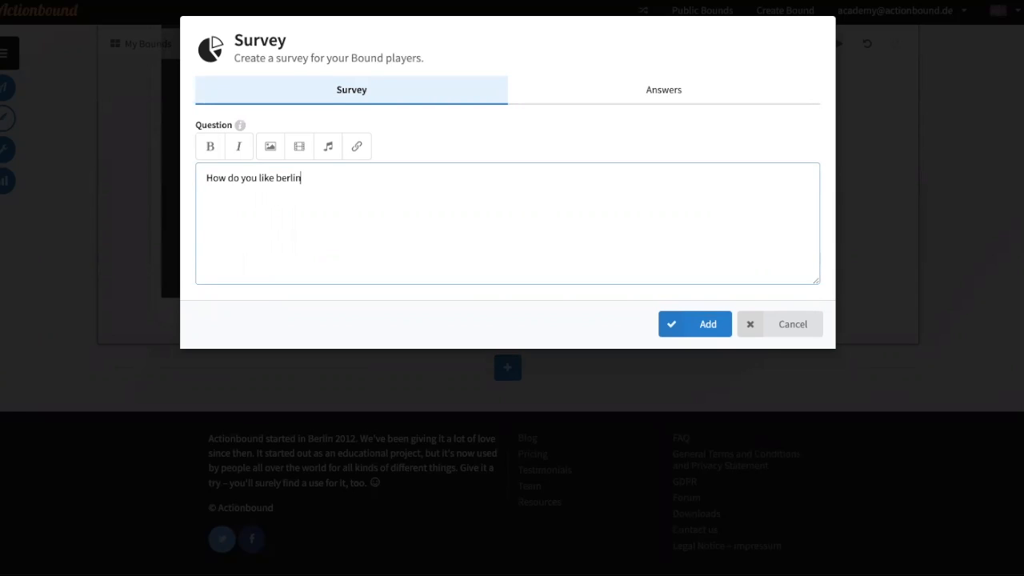
pyautogui.write('?')
pyautogui.click(281, 178)
pyautogui.press('BackSpace')
pyautogui.write('B')
# Add a fourth survey answer, "I will come back", and add the survey to the bound
pyautogui.click(637, 92)
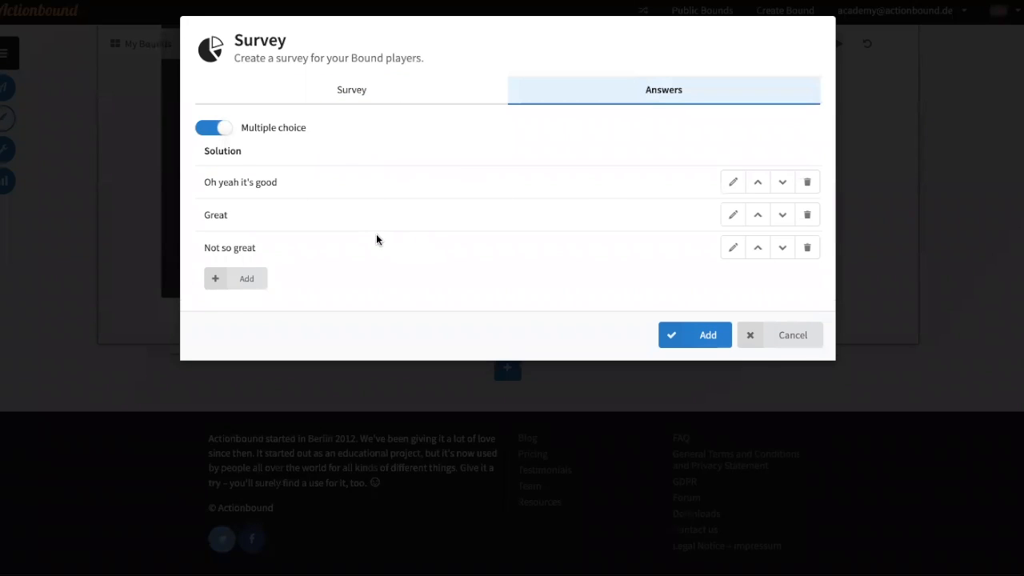
pyautogui.click(258, 279)
pyautogui.click(270, 280)
pyautogui.write('I will ')
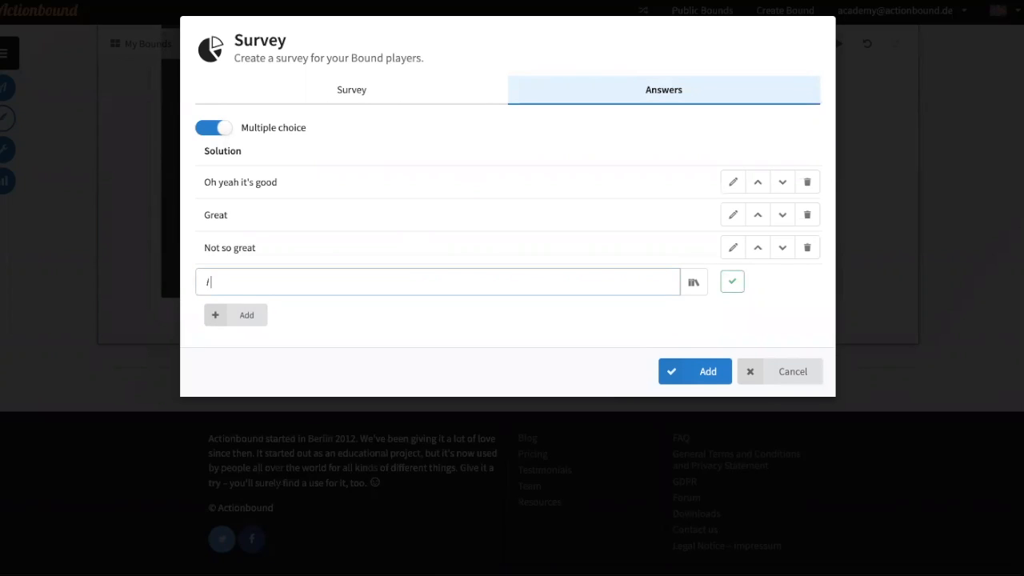
pyautogui.write('come back')
pyautogui.press('Return')
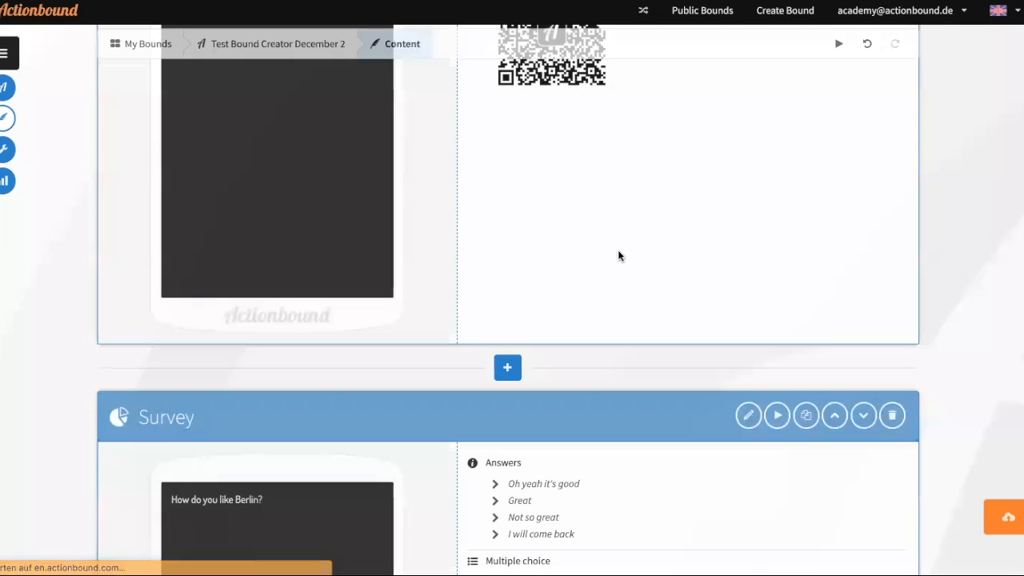
# Start a Tournament element with the instructions "Run from the bear to the fountain and back again." and a second paragraph "Who is the quickest?"
pyautogui.scroll(-1, 613, 239)
pyautogui.scroll(-3, 614, 238)
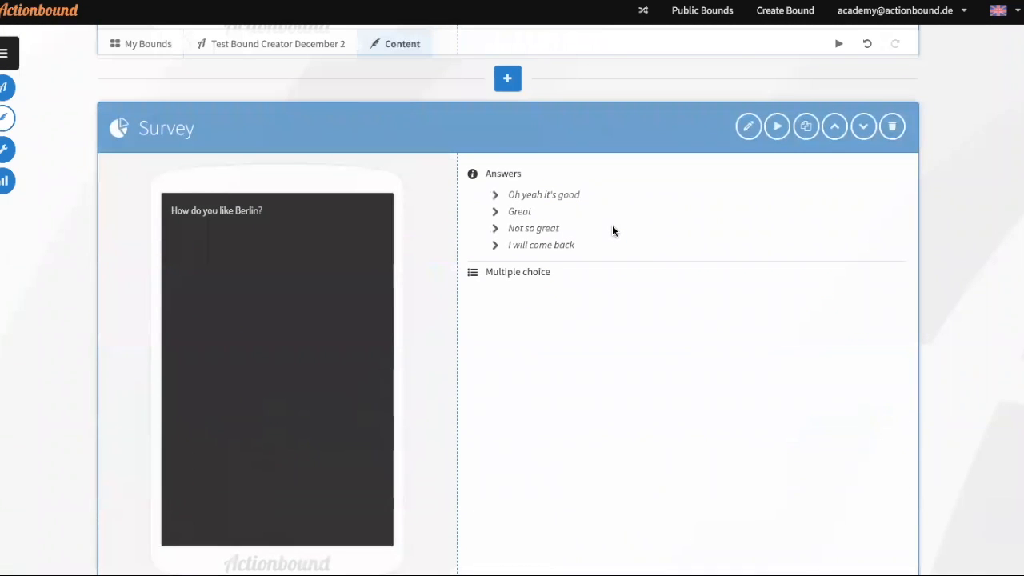
pyautogui.scroll(-1, 613, 228)
pyautogui.scroll(-2, 613, 228)
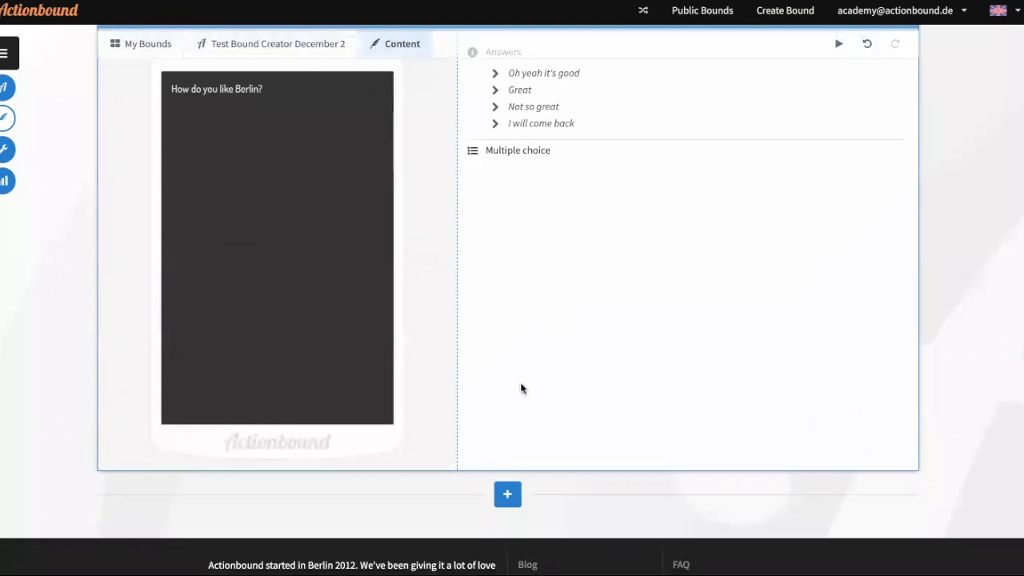
pyautogui.click(507, 495)
pyautogui.click(996, 408)
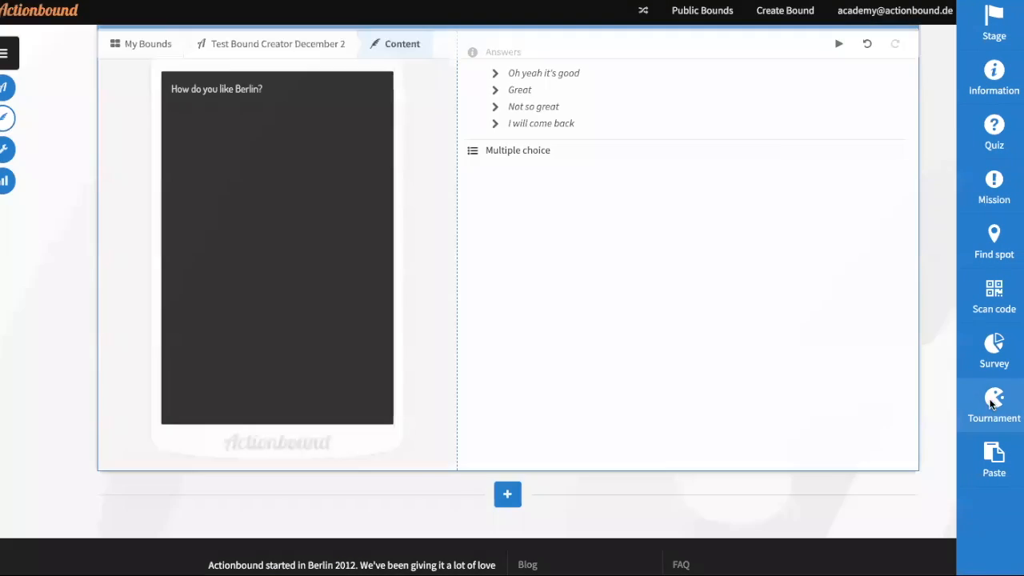
pyautogui.click(523, 178)
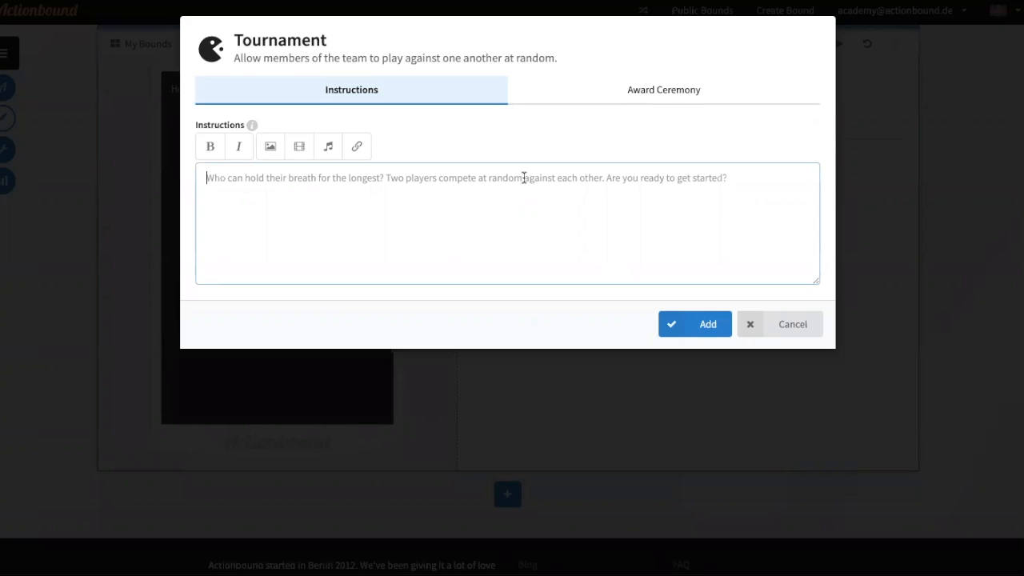
pyautogui.write('Ru')
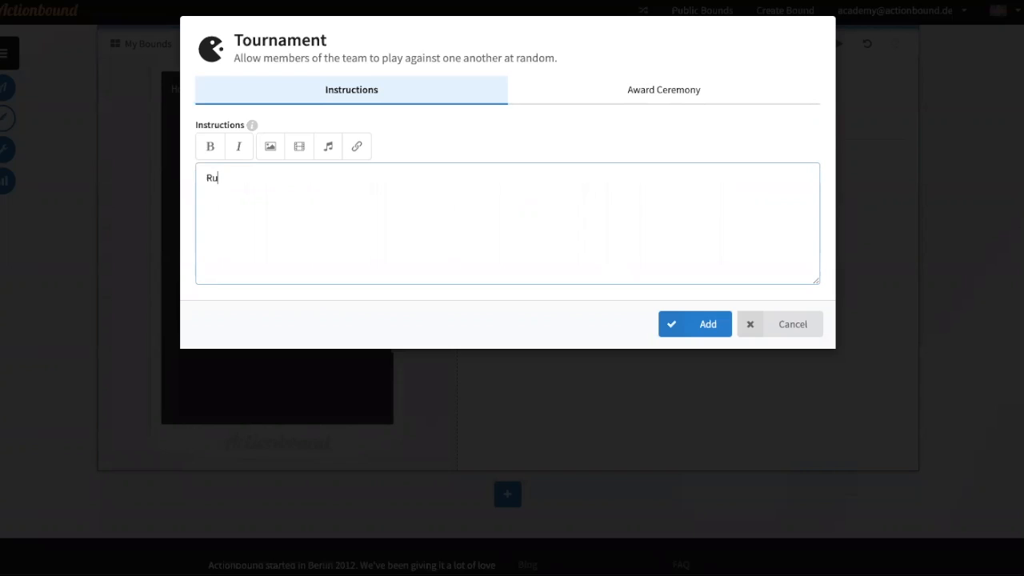
pyautogui.write('n from the bear to the fountain')
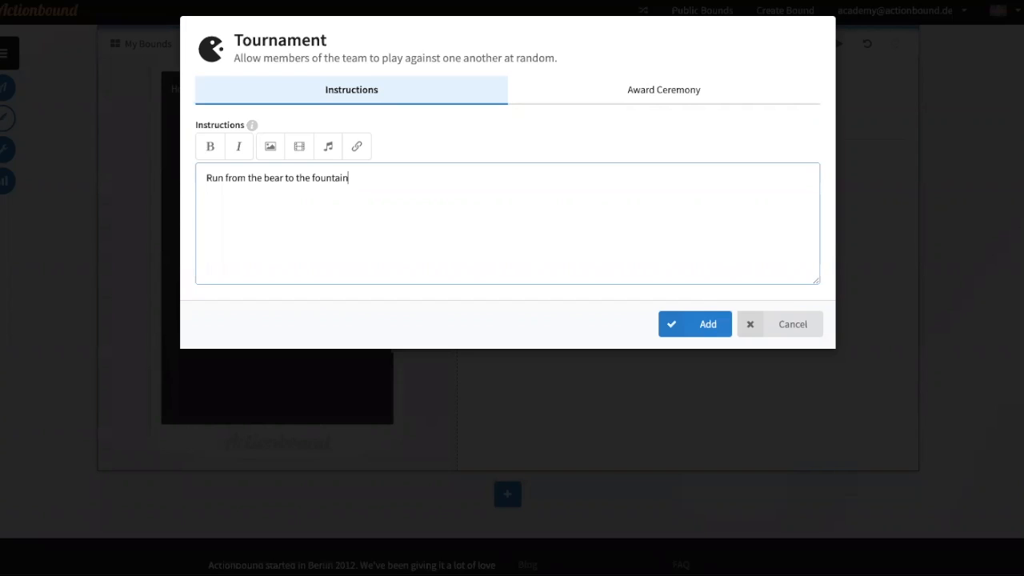
pyautogui.write('and back again.')
pyautogui.press('Return')
pyautogui.write('Who is the')
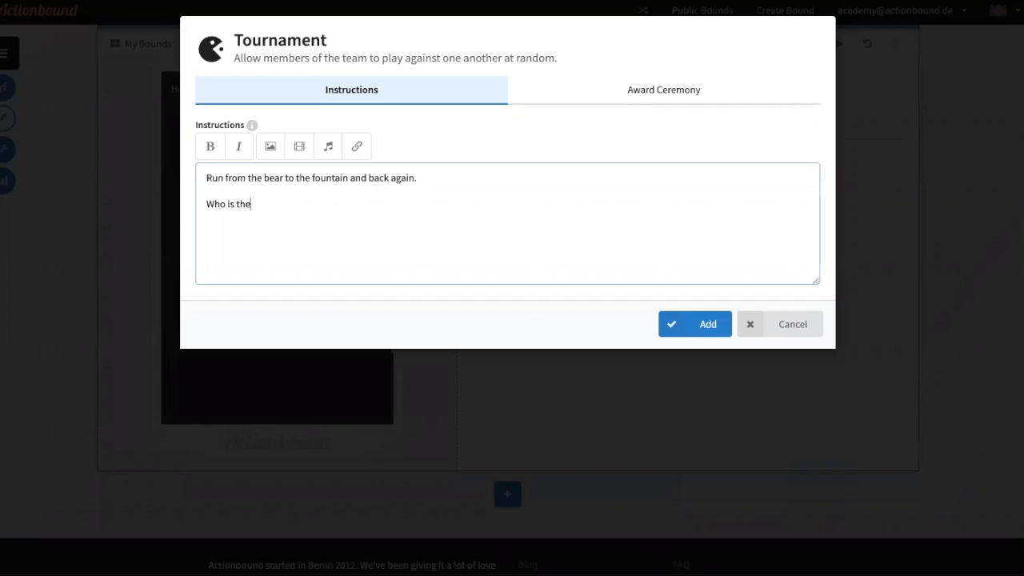
pyautogui.write(' quickest?')
# Set the tournament's award ceremony text to "The losers will spend ice cream." and add the tournament to the bound
pyautogui.click(615, 95)
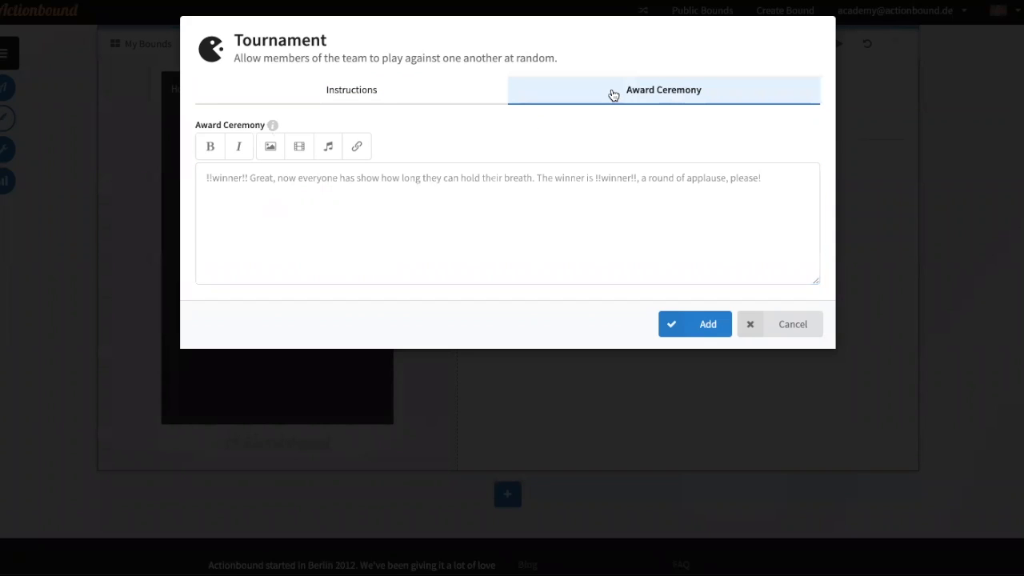
pyautogui.click(532, 184)
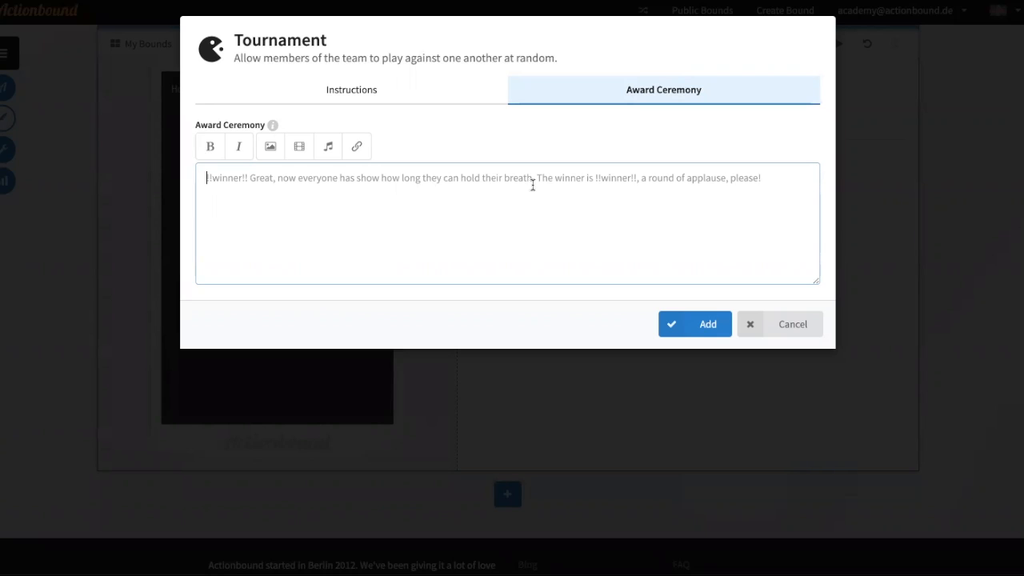
pyautogui.write('T')
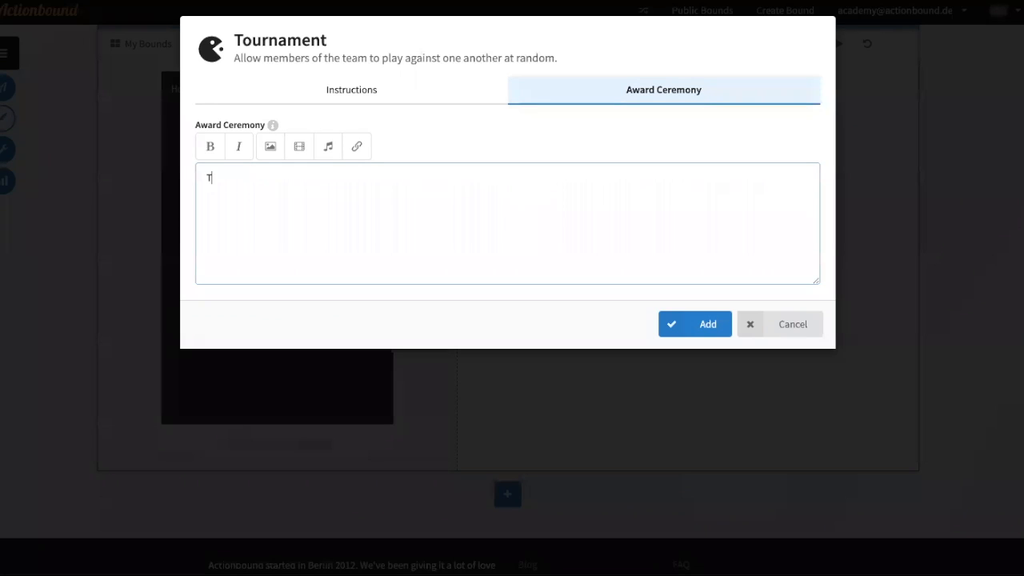
pyautogui.write('he losers wi')
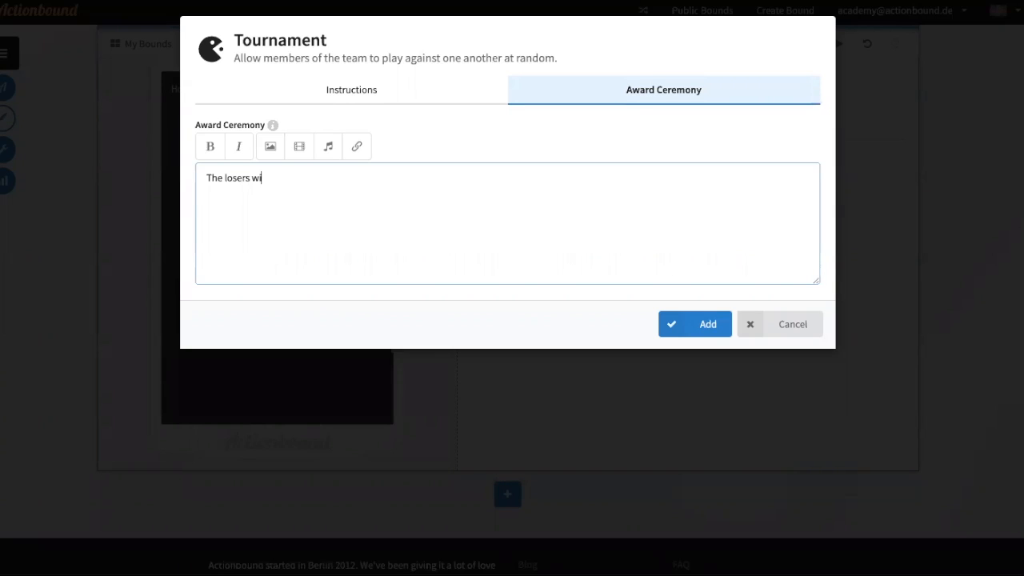
pyautogui.write('ll spend ice cream.')
pyautogui.click(685, 325)
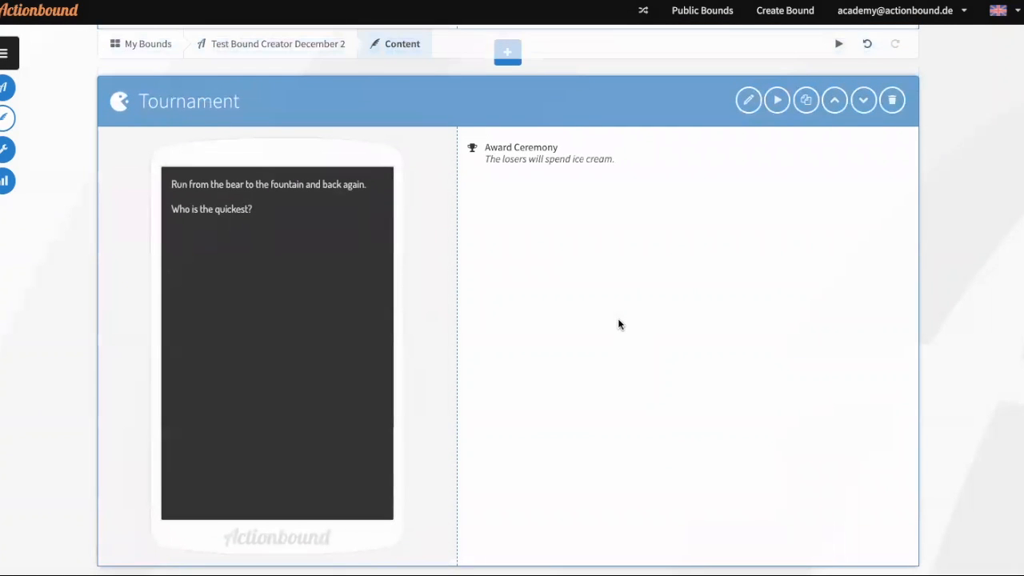
pyautogui.scroll(-1, 617, 324)
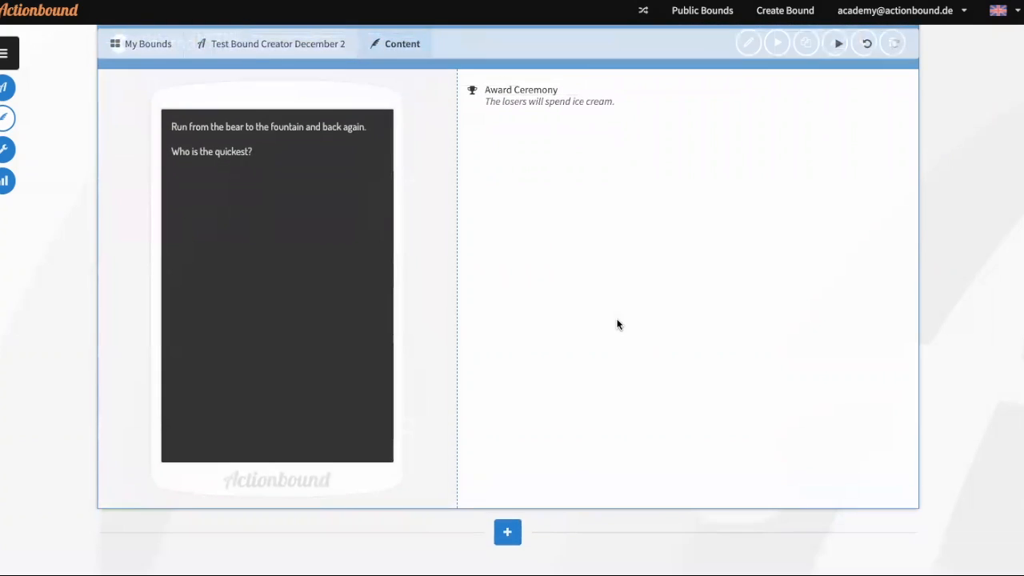
pyautogui.scroll(1, 617, 324)
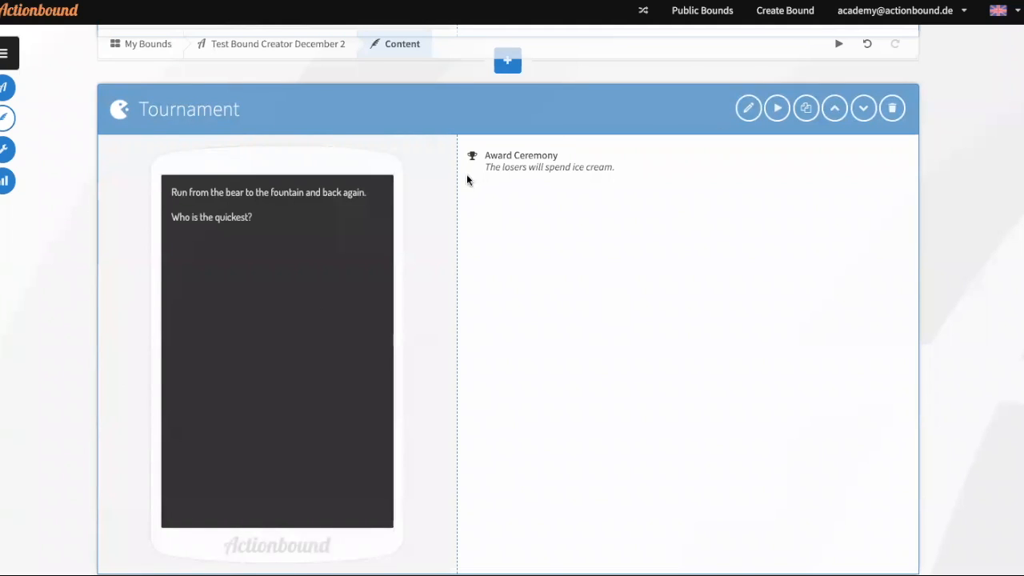
pyautogui.moveTo(482, 167); pyautogui.dragTo(631, 192)
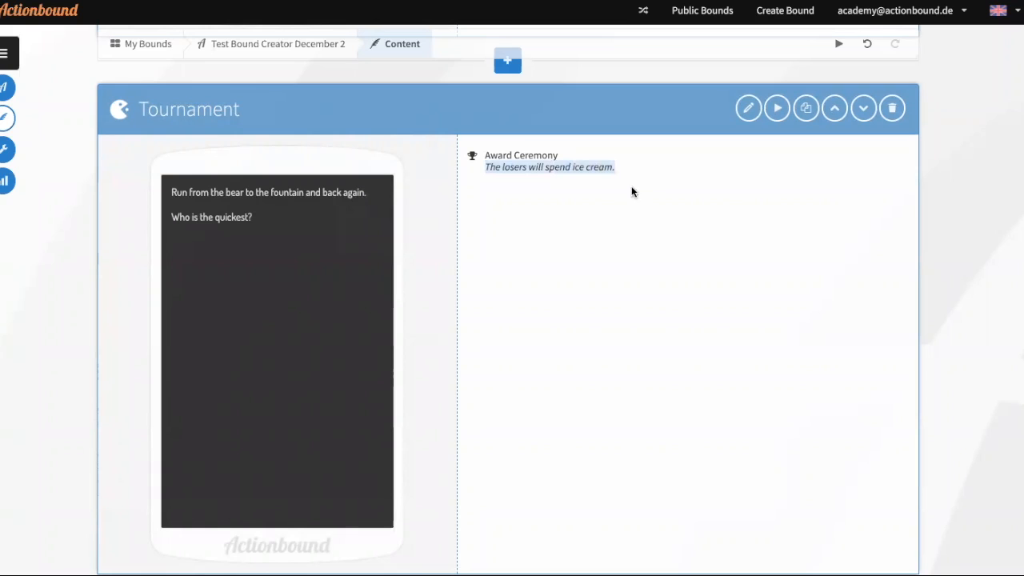
pyautogui.click(562, 228)
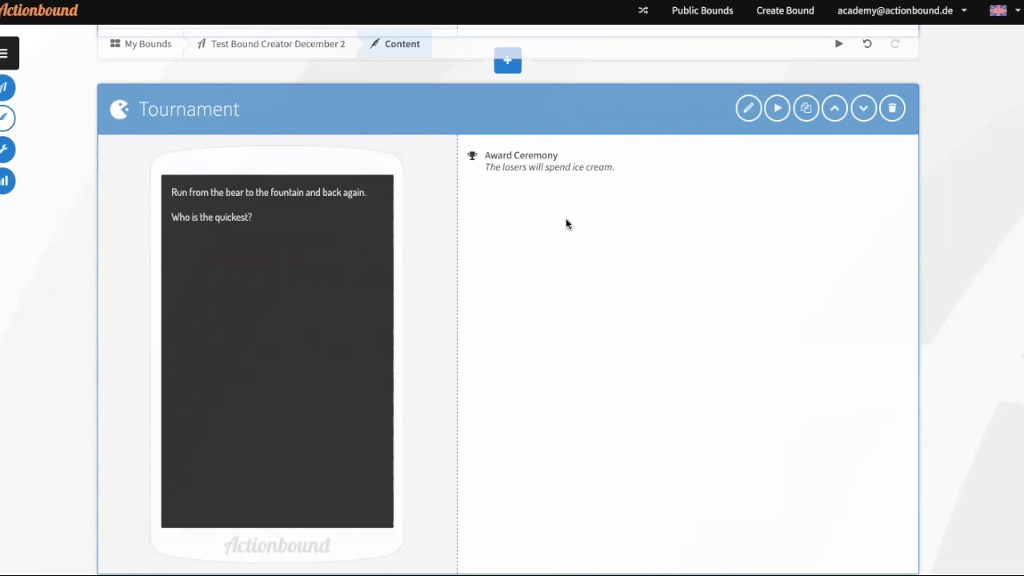
pyautogui.scroll(-1, 546, 229)
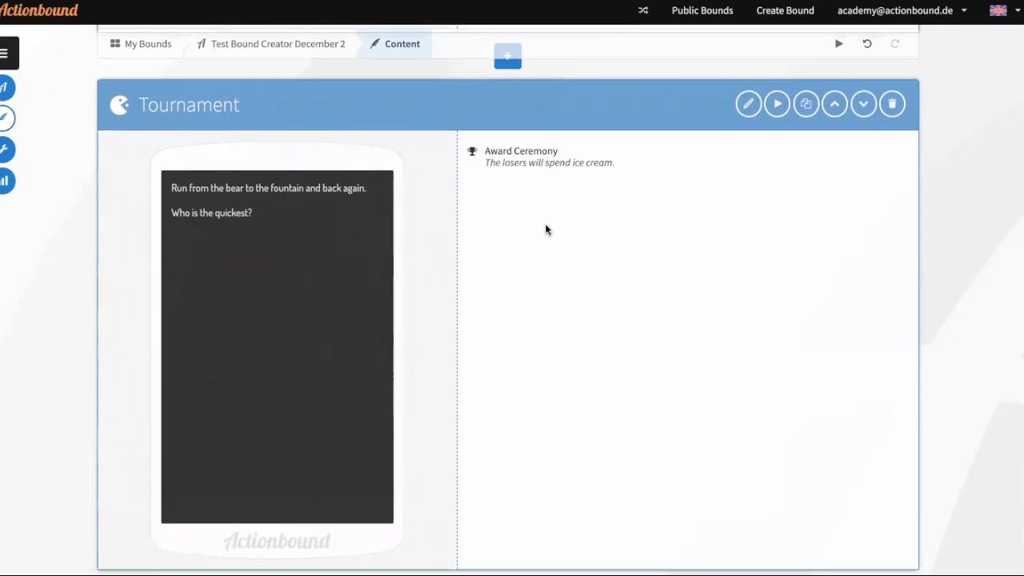
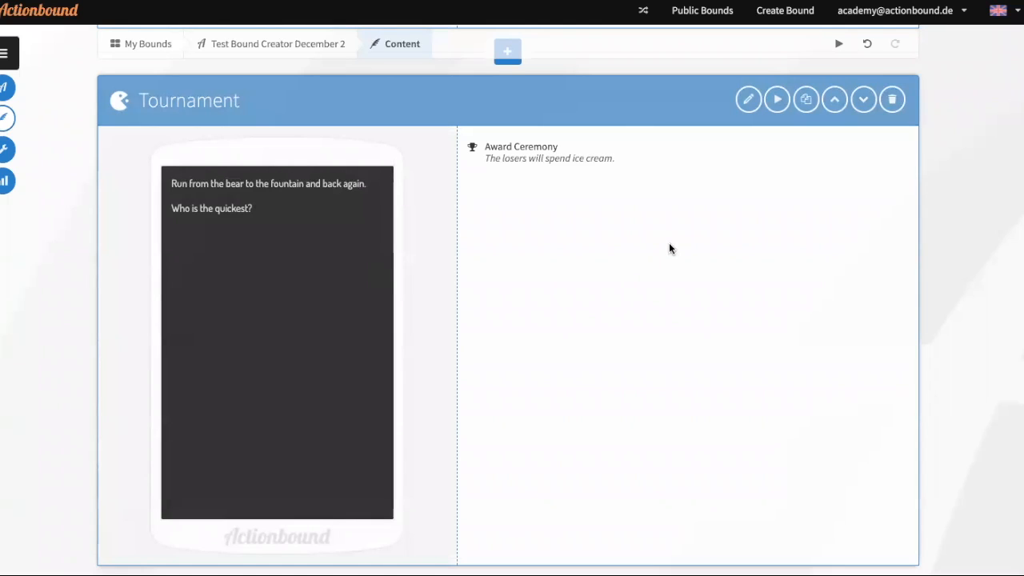
# Review the bound's existing elements, examining the settings of the Quiz and the Mission's task text and solution type
pyautogui.scroll(10, 667, 252)
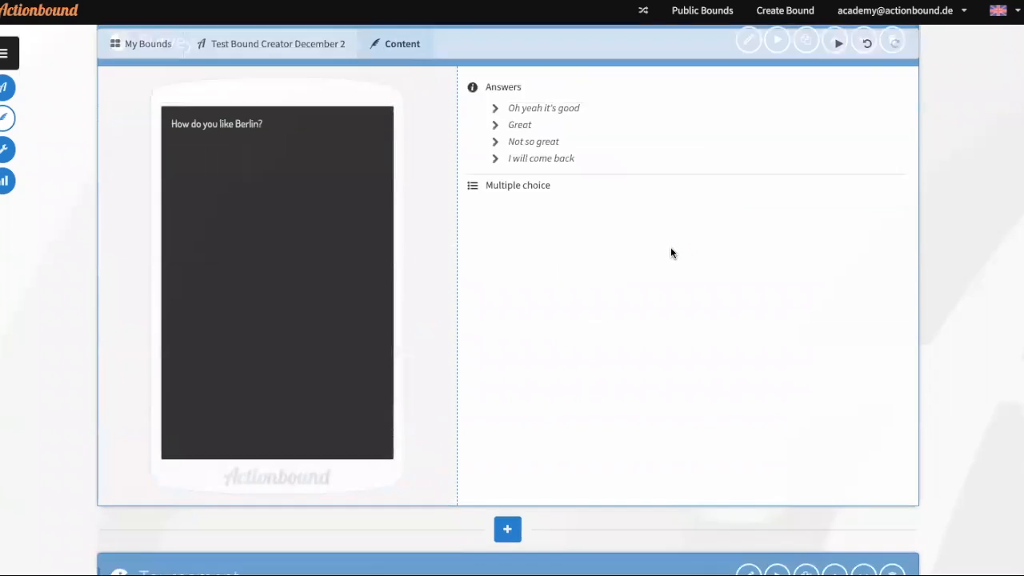
pyautogui.scroll(10, 667, 241)
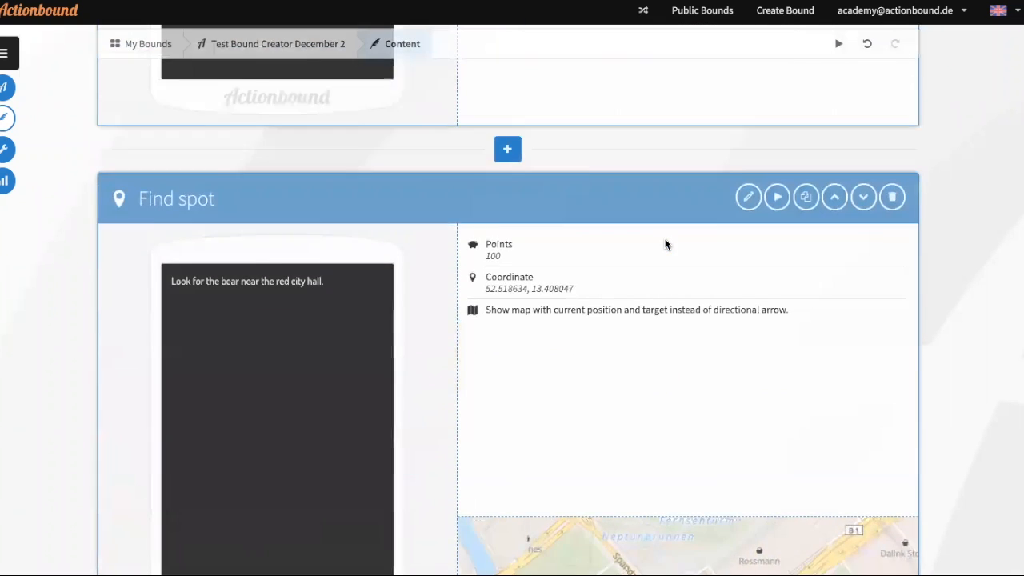
pyautogui.scroll(10, 665, 239)
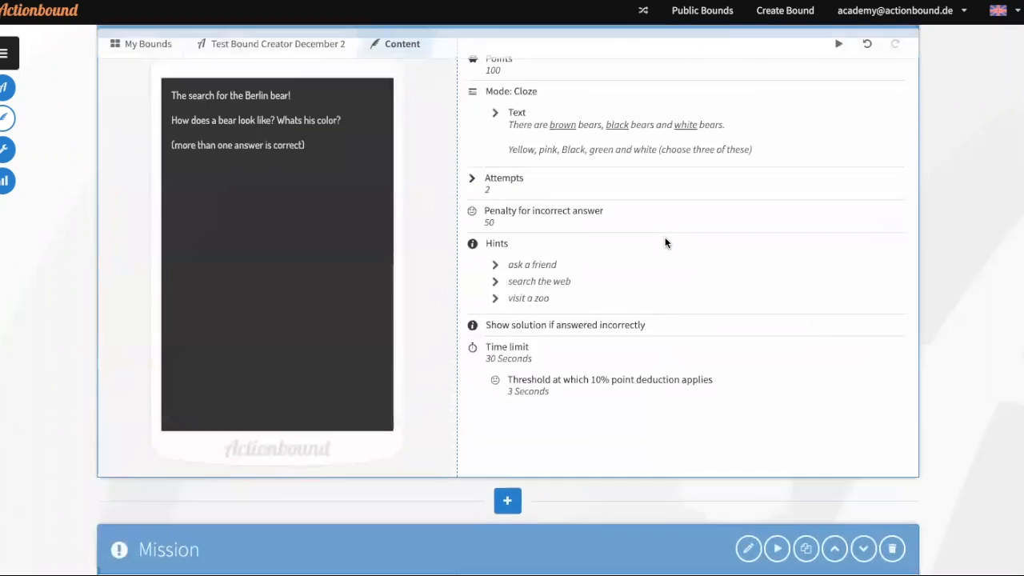
pyautogui.scroll(5, 664, 237)
pyautogui.scroll(-3, 660, 232)
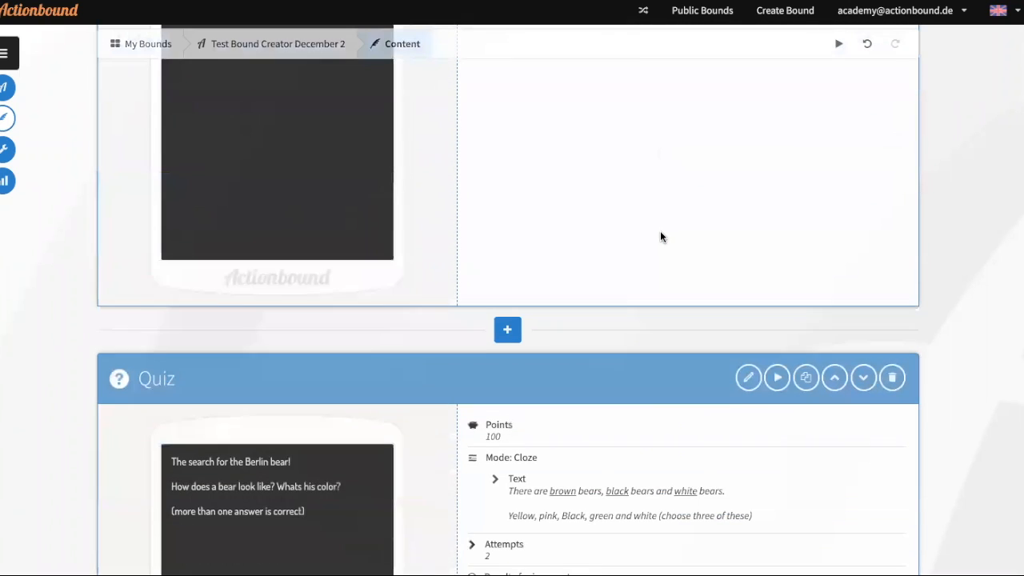
pyautogui.scroll(-2, 660, 236)
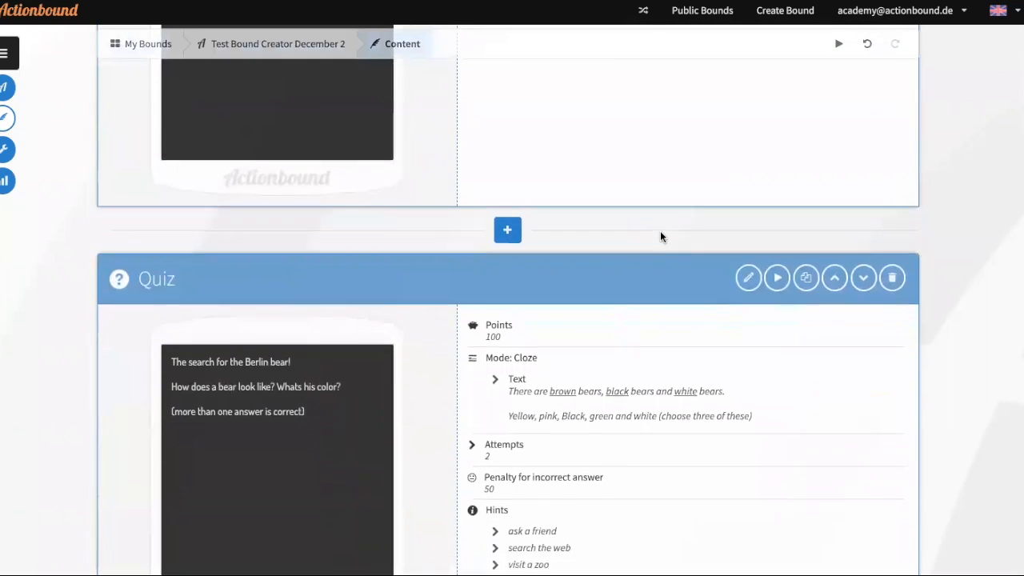
pyautogui.scroll(-3, 660, 237)
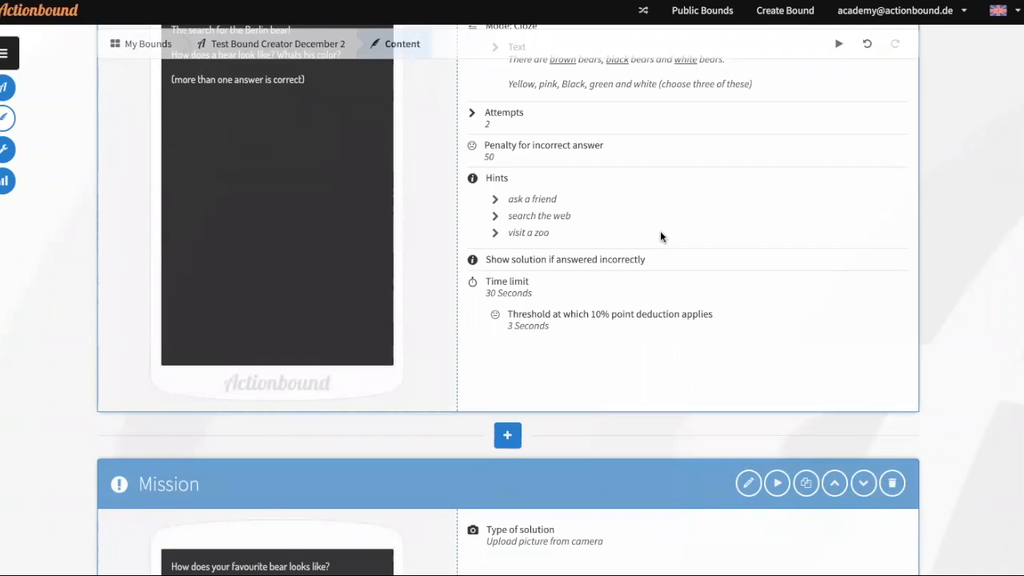
pyautogui.scroll(1, 661, 236)
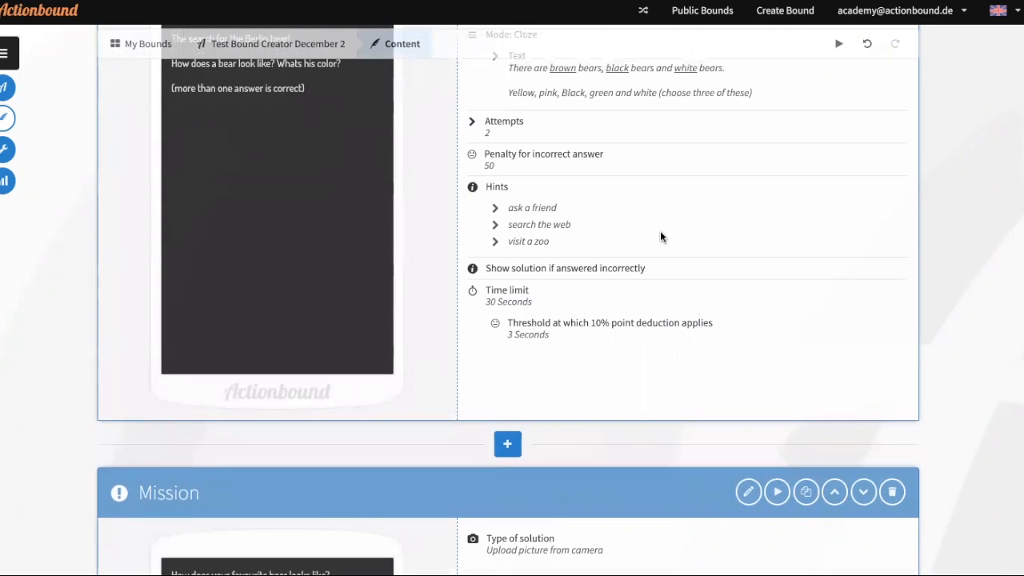
pyautogui.scroll(10, 660, 236)
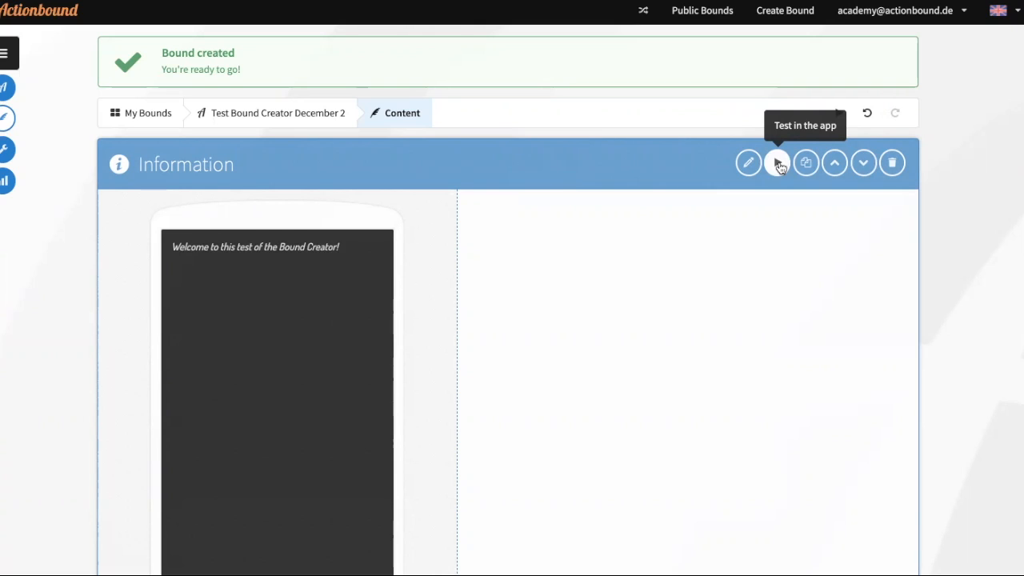
pyautogui.scroll(-3, 758, 222)
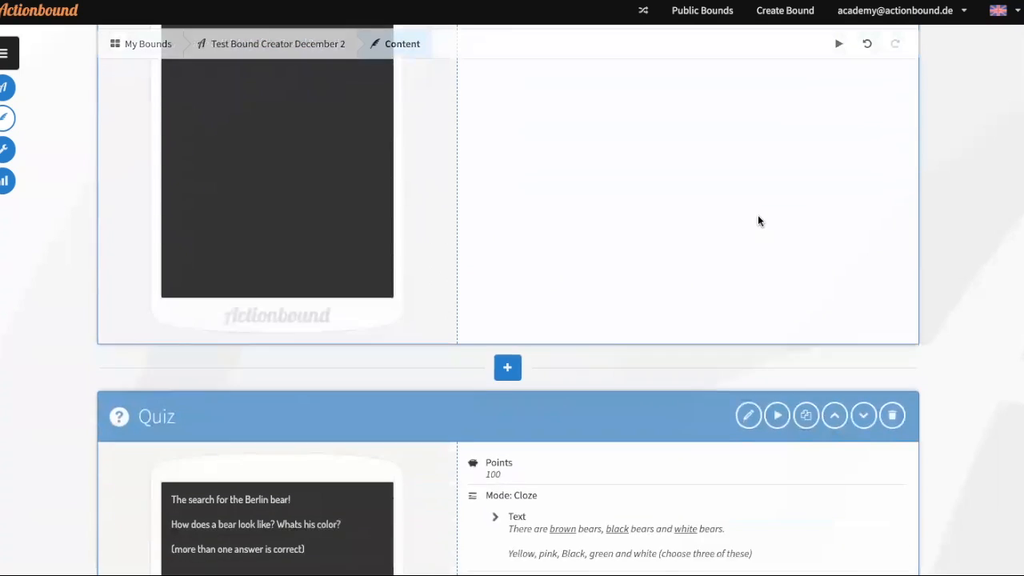
pyautogui.scroll(-2, 776, 401)
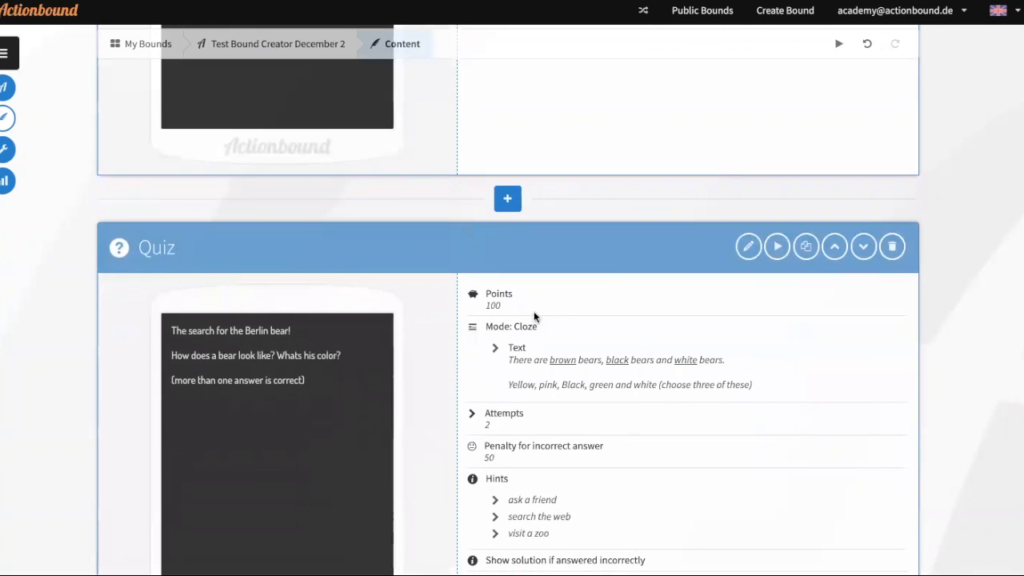
pyautogui.scroll(-3, 586, 418)
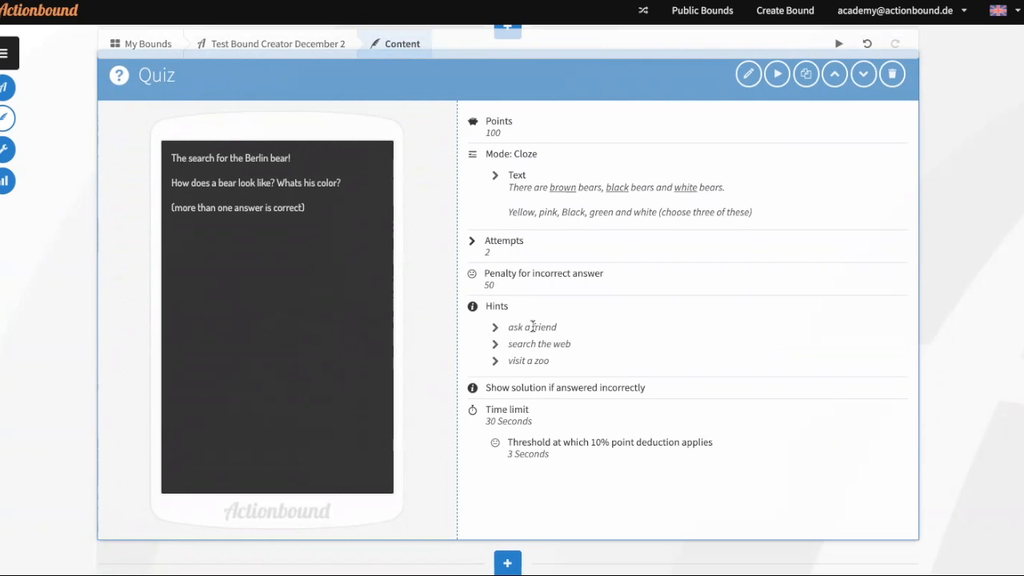
pyautogui.scroll(-5, 553, 326)
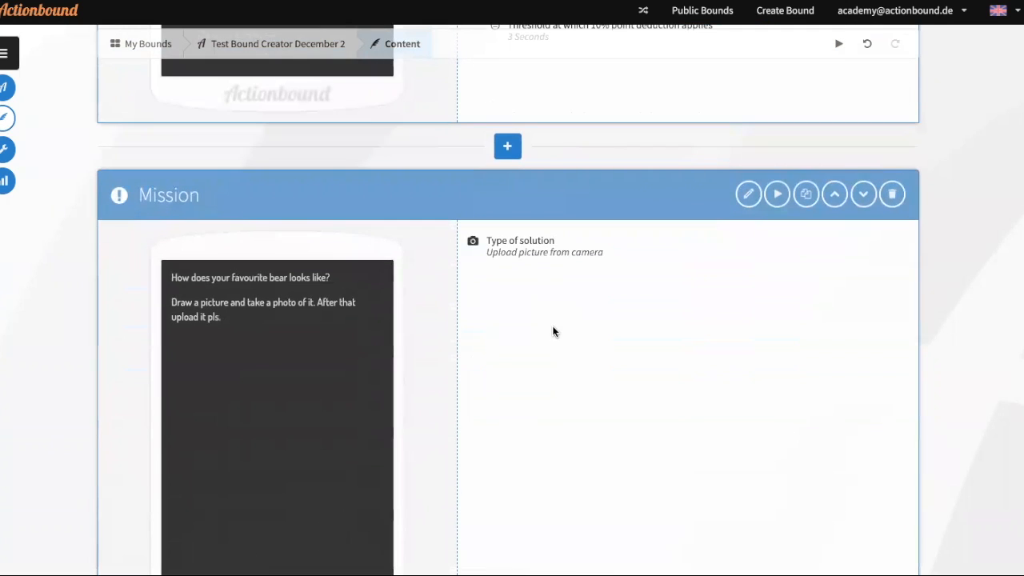
pyautogui.scroll(-2, 550, 313)
pyautogui.scroll(1, 574, 189)
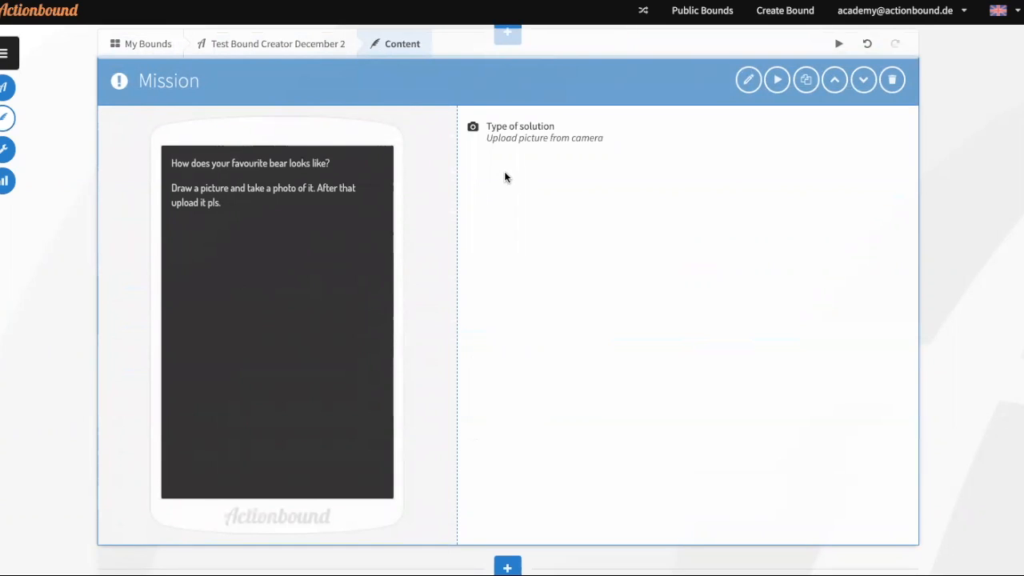
# Display the test code for the Mission element and close it again
pyautogui.click(778, 80)
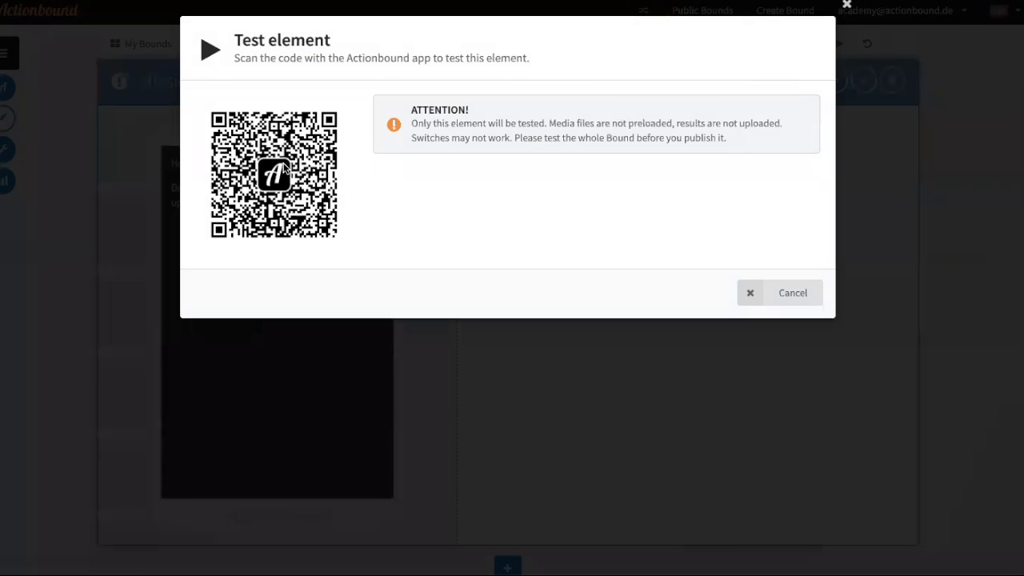
pyautogui.click(806, 302)
pyautogui.scroll(15, 727, 233)
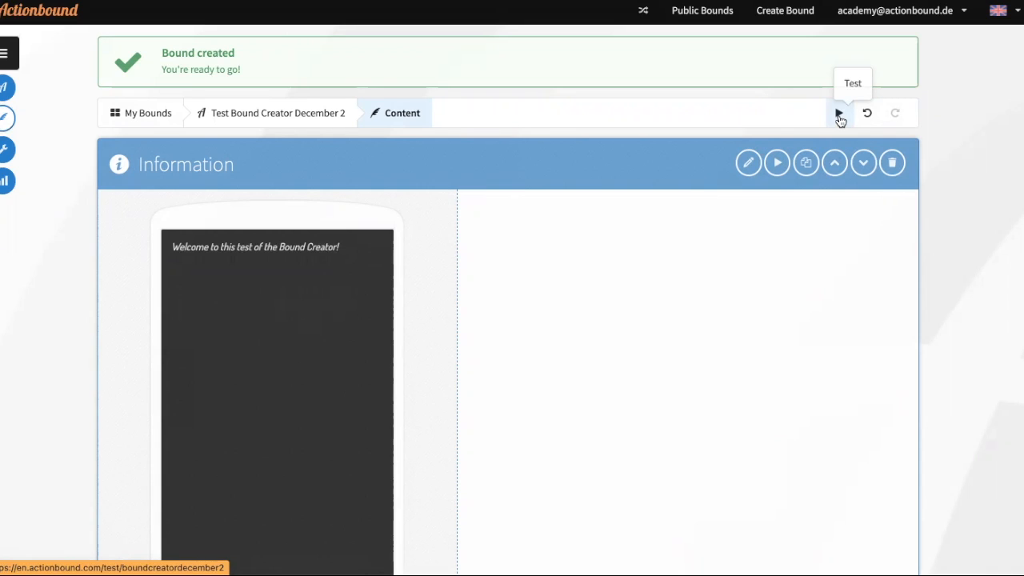
pyautogui.scroll(-2, 598, 212)
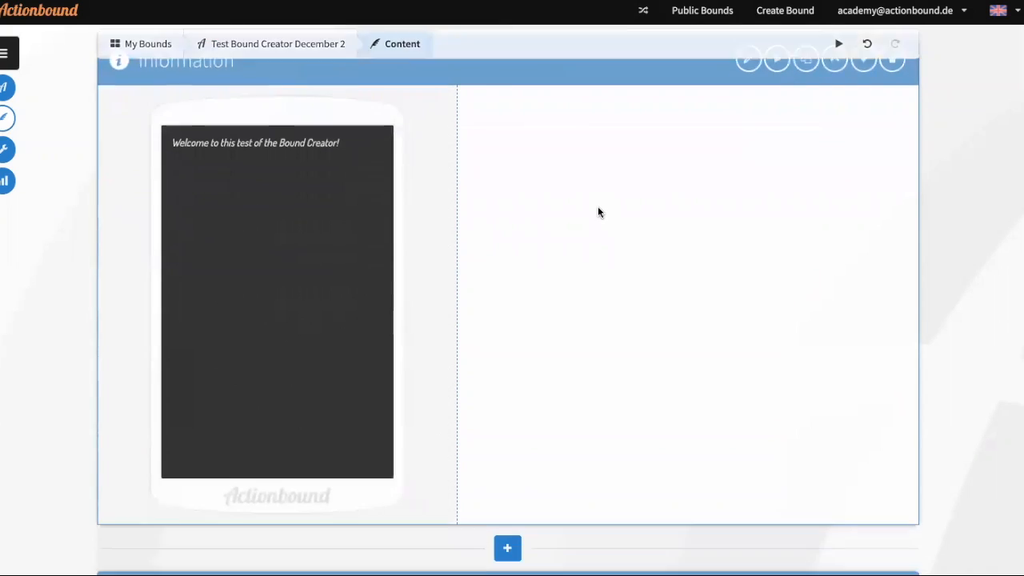
pyautogui.scroll(2, 600, 212)
pyautogui.scroll(-1, 599, 211)
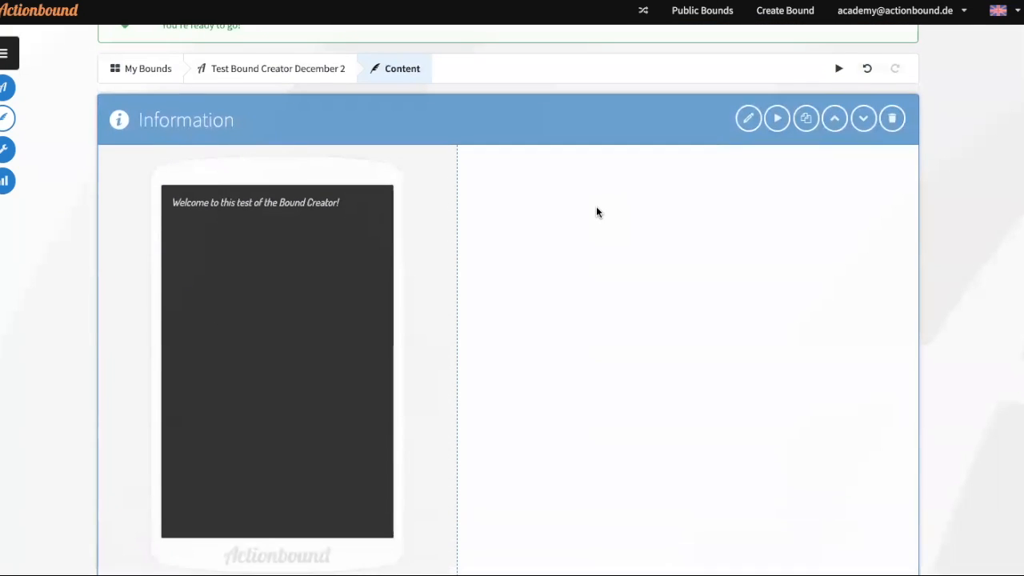
pyautogui.scroll(-1, 596, 212)
pyautogui.scroll(2, 596, 212)
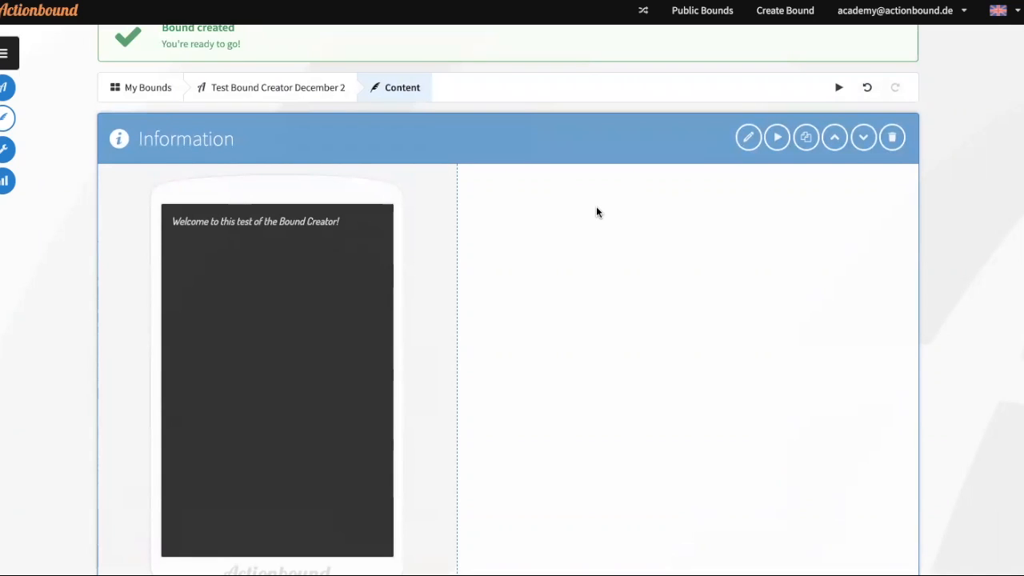
# Copy the Information element and paste it directly before the Survey element
pyautogui.scroll(-1, 651, 248)
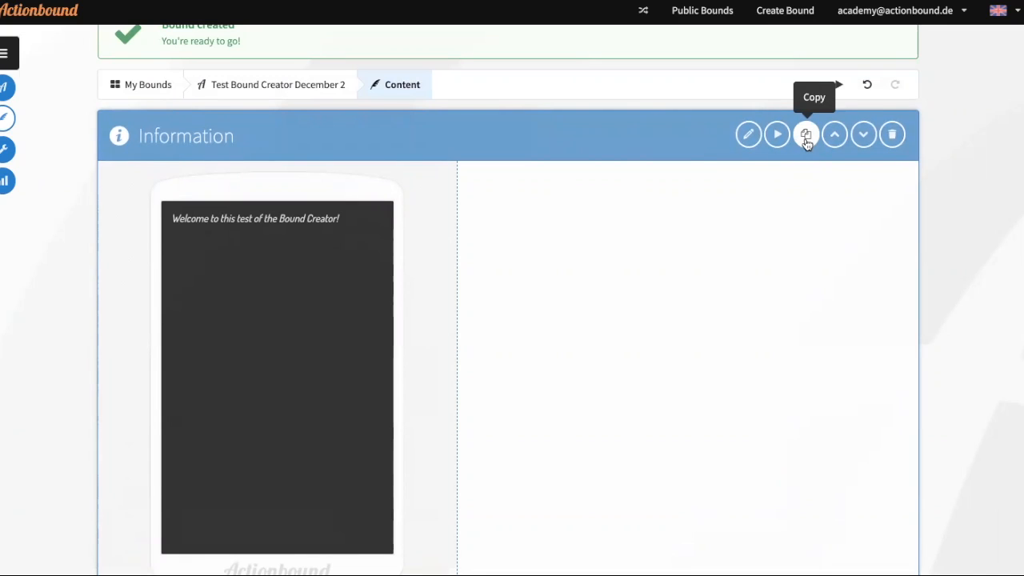
pyautogui.scroll(-8, 736, 240)
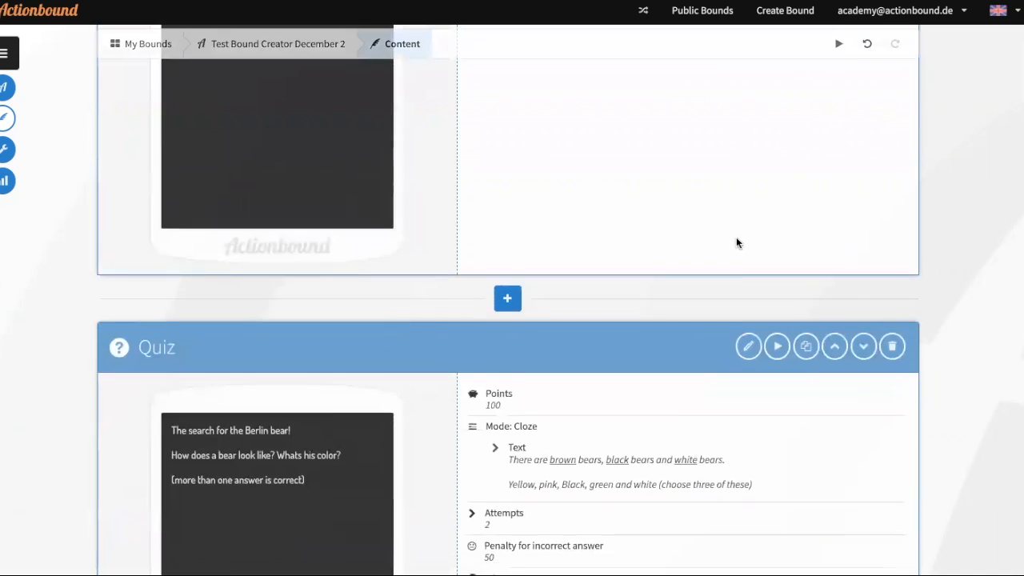
pyautogui.scroll(-10, 737, 242)
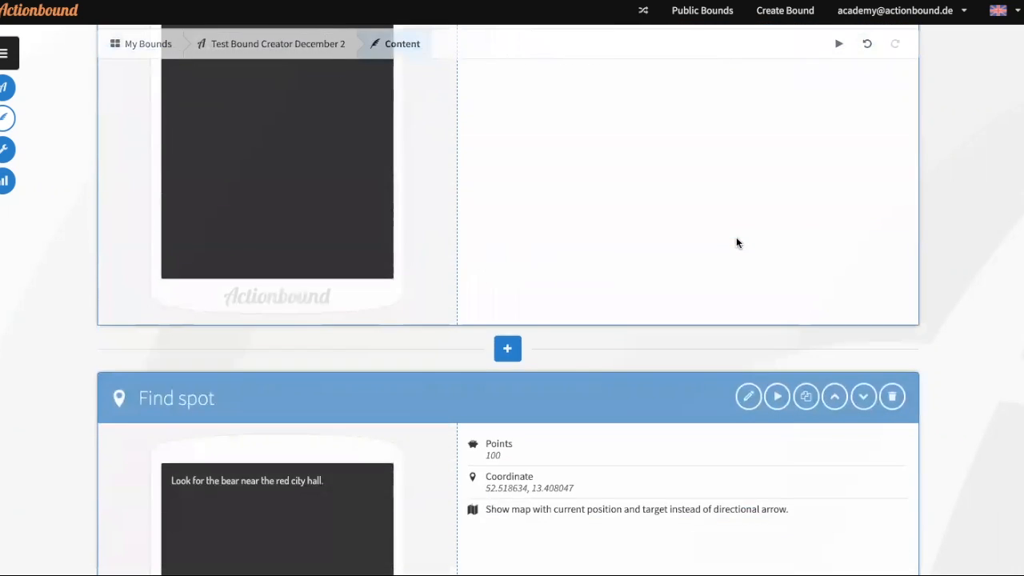
pyautogui.scroll(-10, 737, 237)
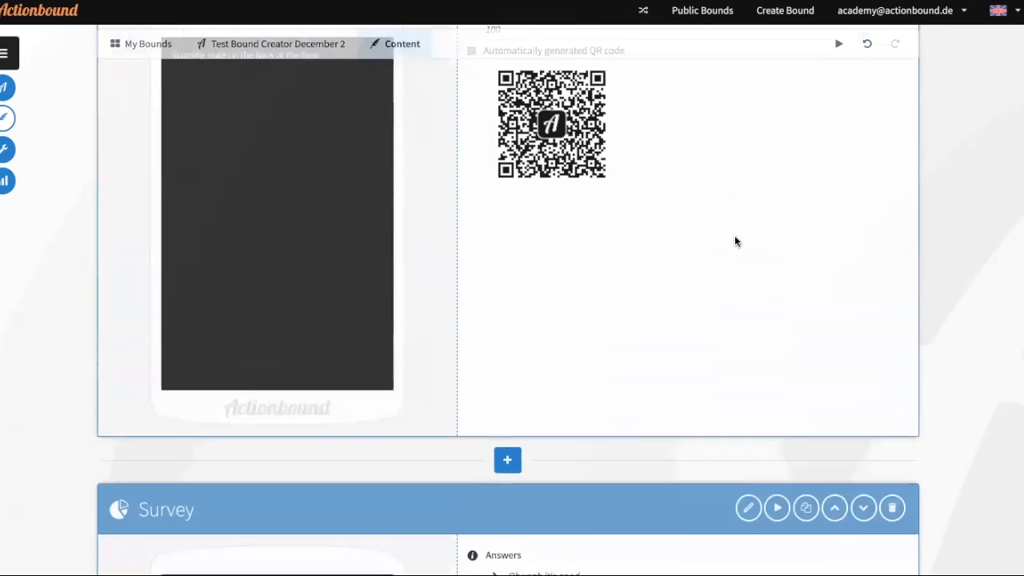
pyautogui.scroll(1, 733, 235)
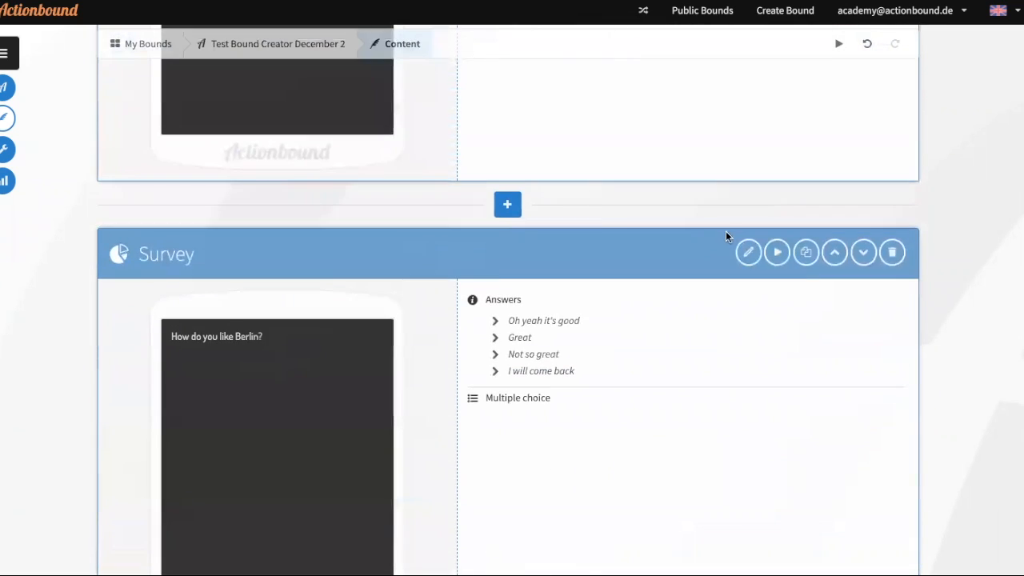
pyautogui.click(506, 205)
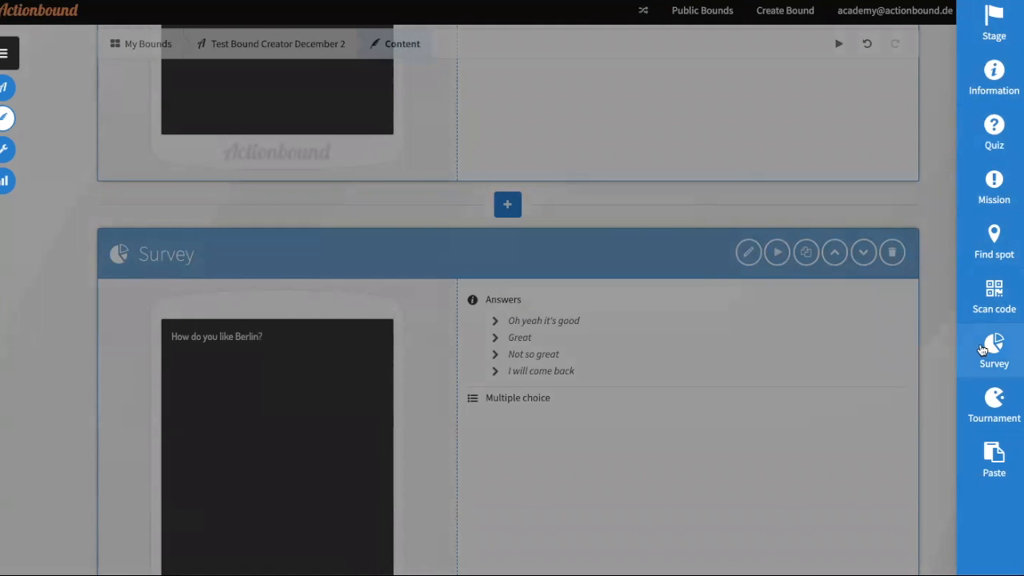
pyautogui.click(992, 464)
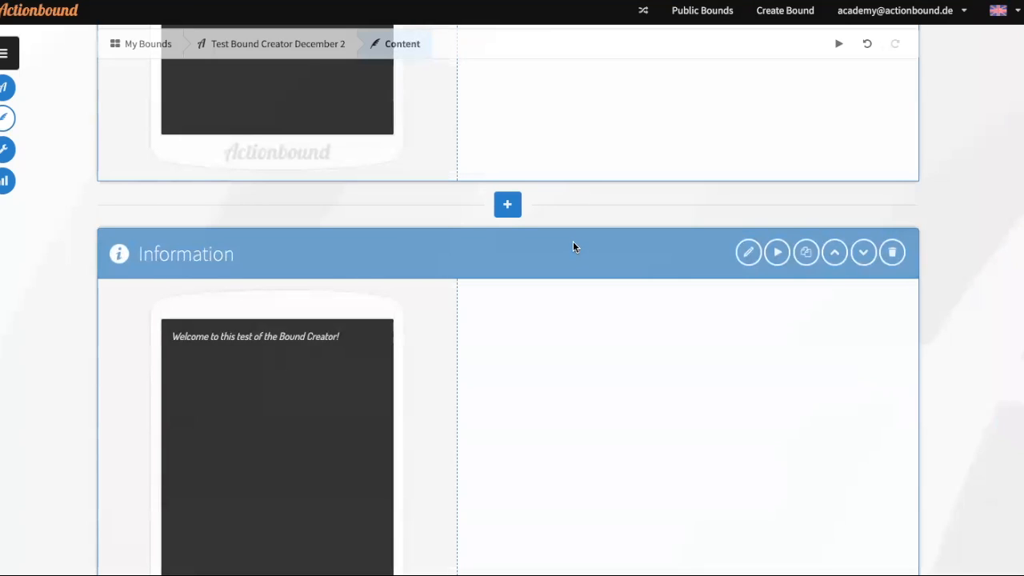
# Delete the pasted copy of the Information element before the Survey, confirming the deletion
pyautogui.scroll(-2, 573, 240)
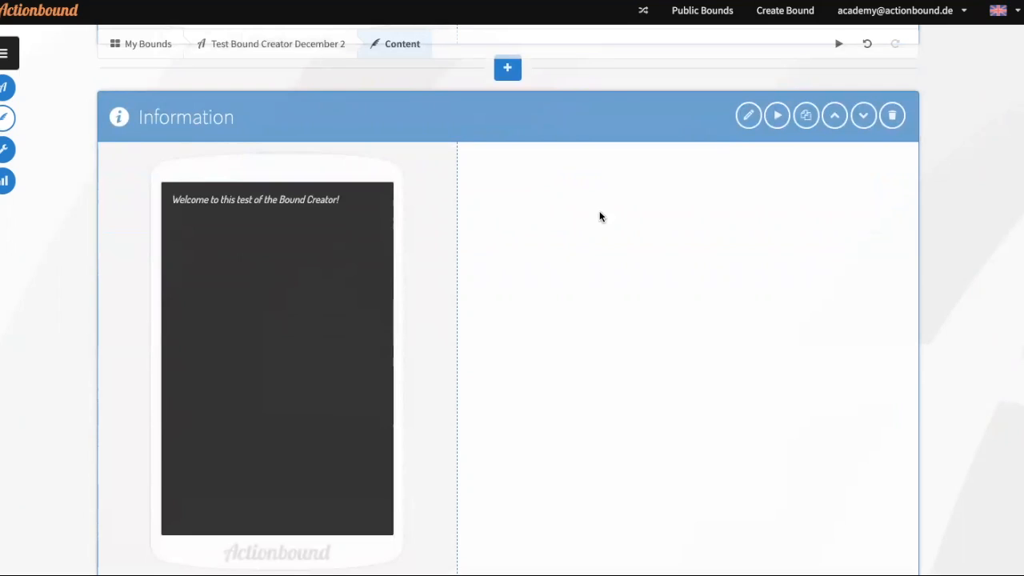
pyautogui.click(896, 117)
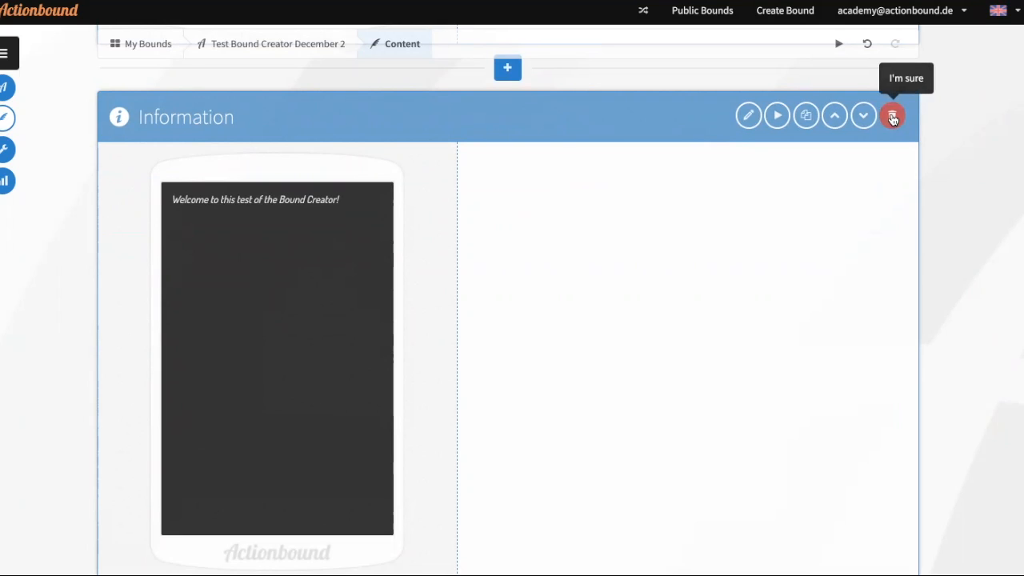
pyautogui.click(893, 118)
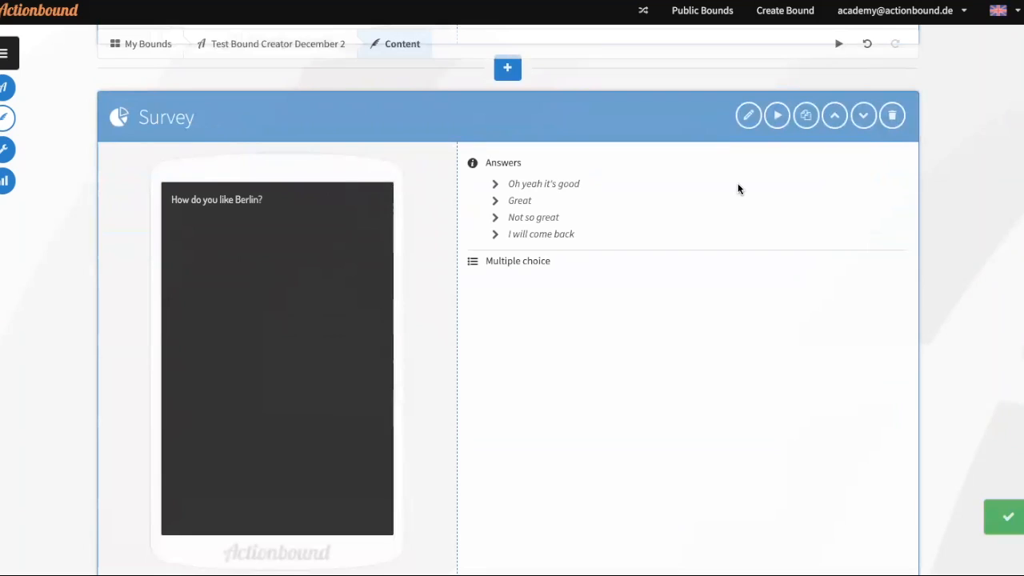
# Move the Mission element down two places so it follows the Scan code element
pyautogui.scroll(5, 712, 176)
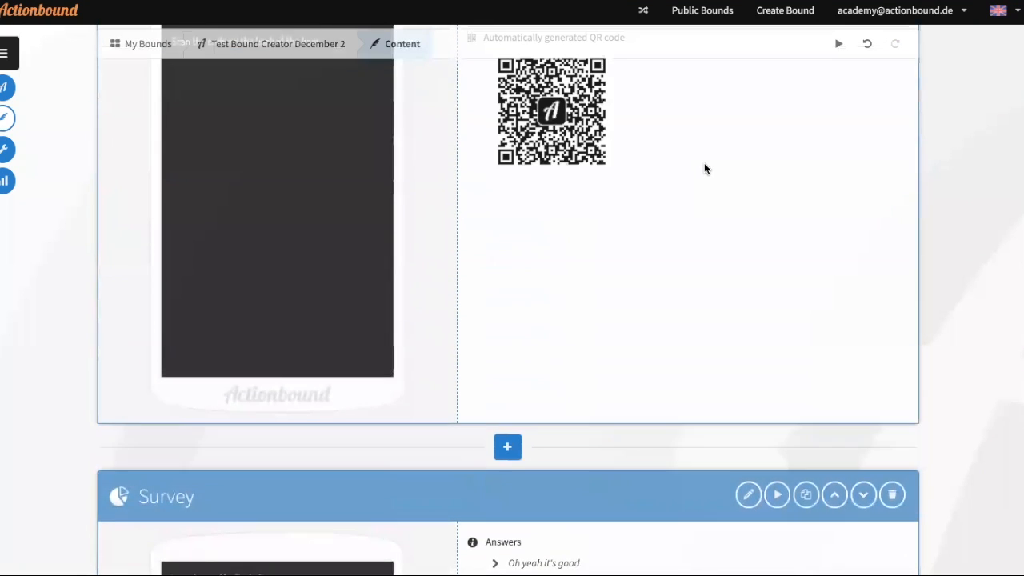
pyautogui.scroll(7, 704, 168)
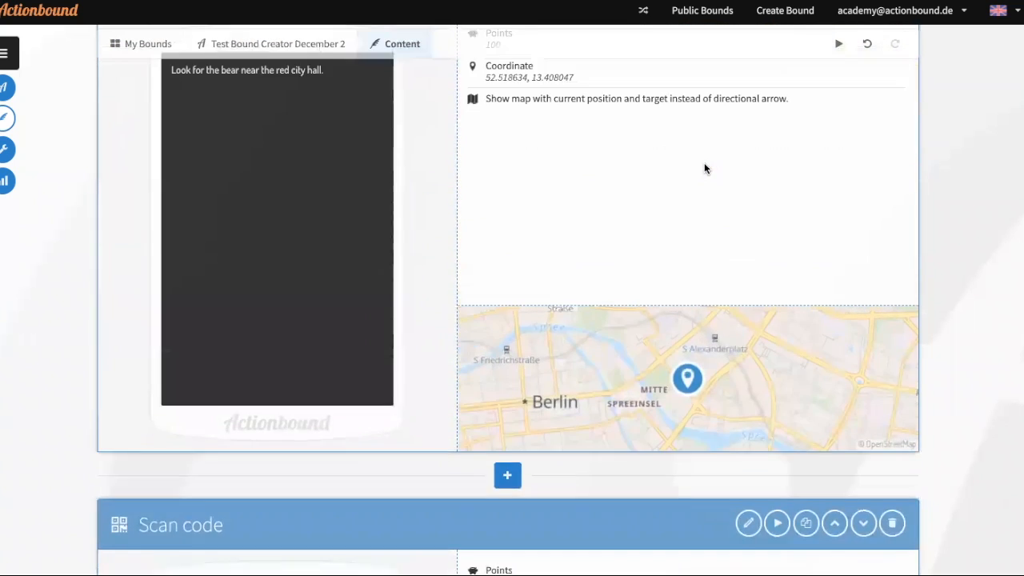
pyautogui.scroll(5, 704, 169)
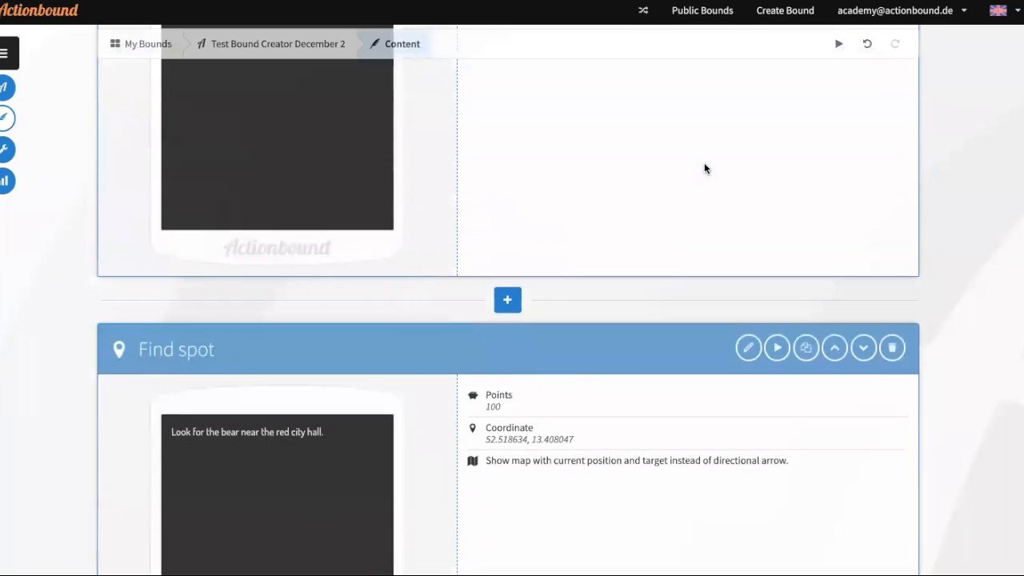
pyautogui.scroll(3, 705, 168)
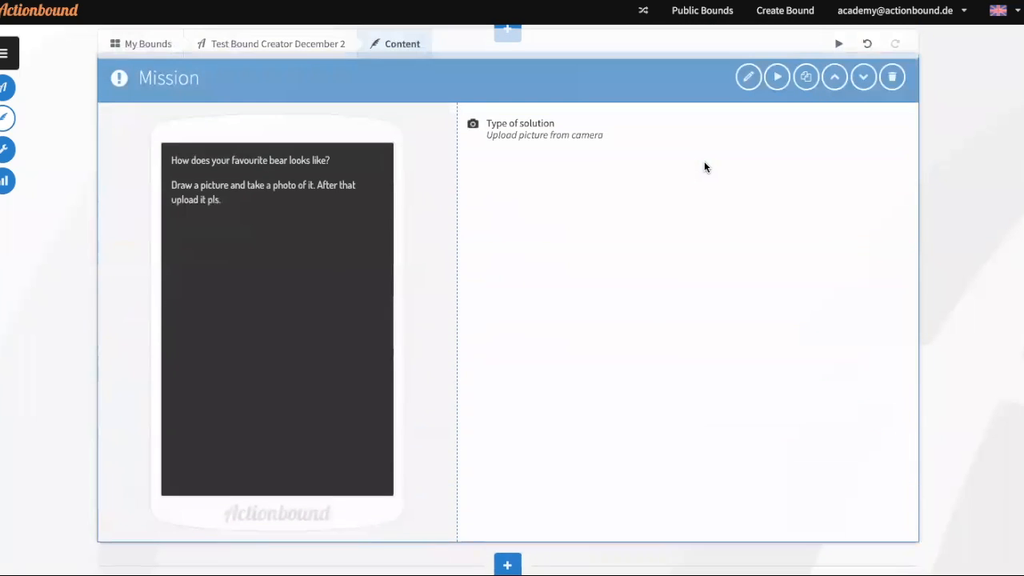
pyautogui.scroll(1, 704, 166)
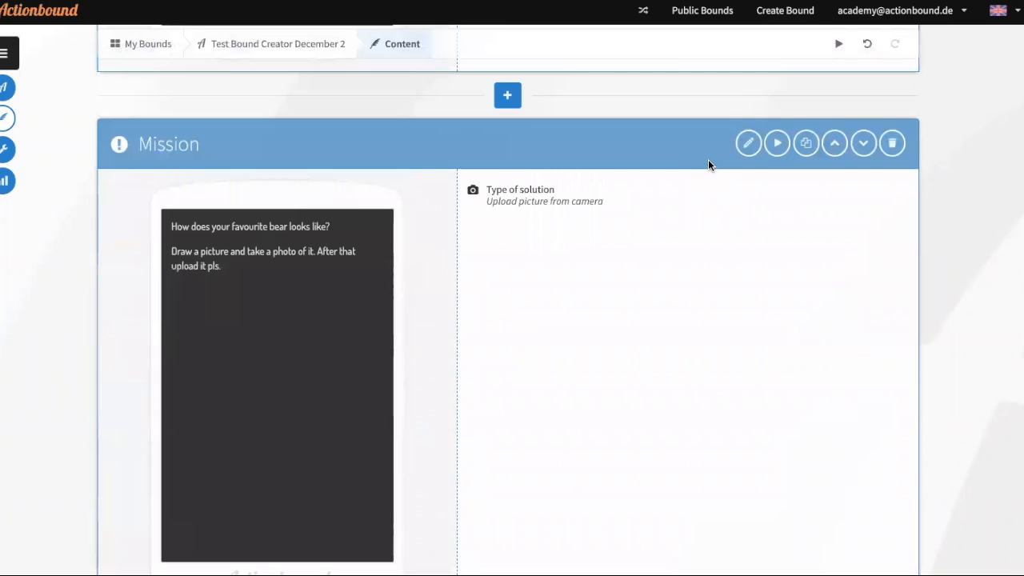
pyautogui.scroll(3, 697, 164)
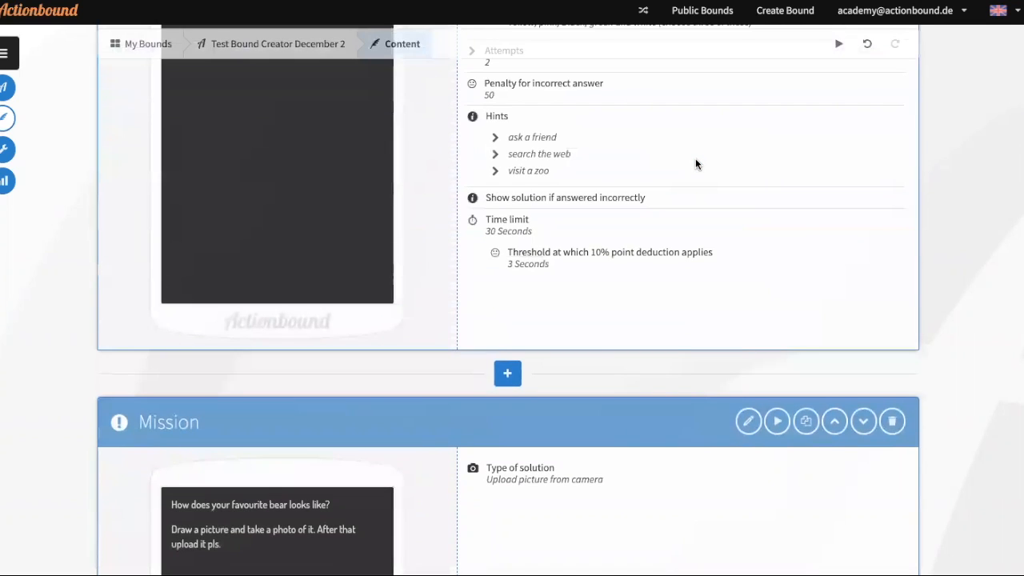
pyautogui.scroll(-3, 695, 163)
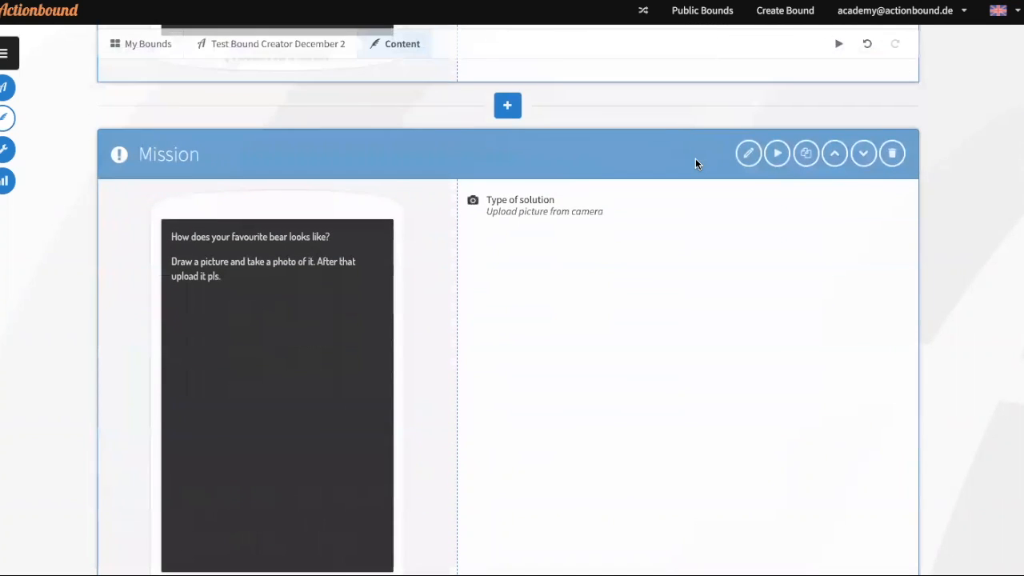
pyautogui.click(865, 153)
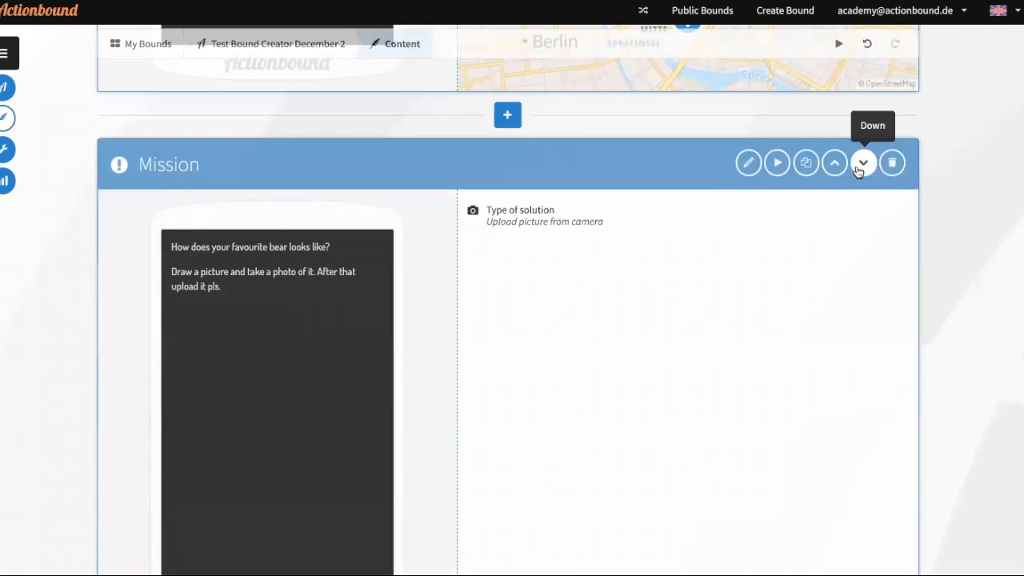
pyautogui.click(860, 167)
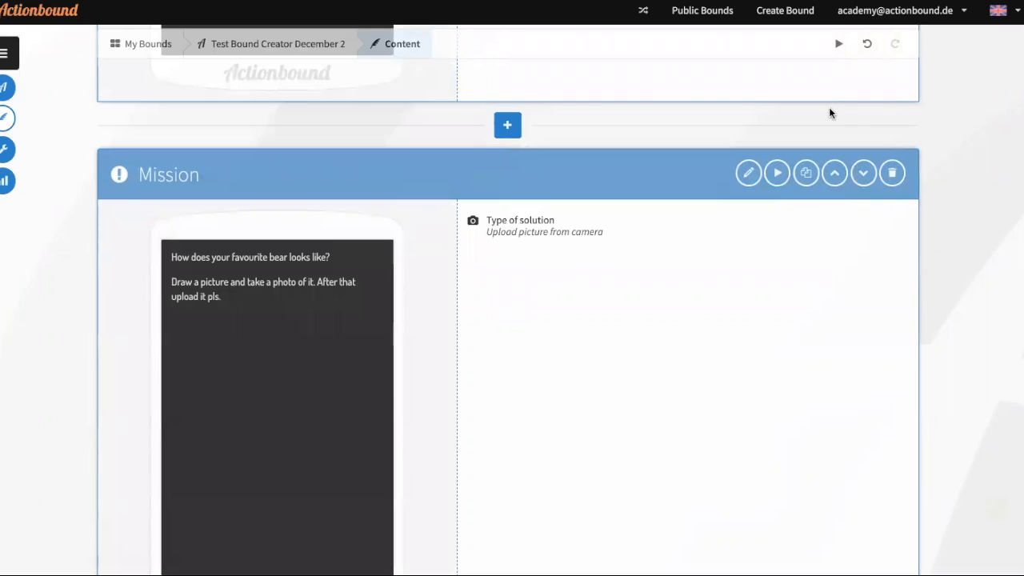
# Undo both moves of the Mission element
pyautogui.click(868, 45)
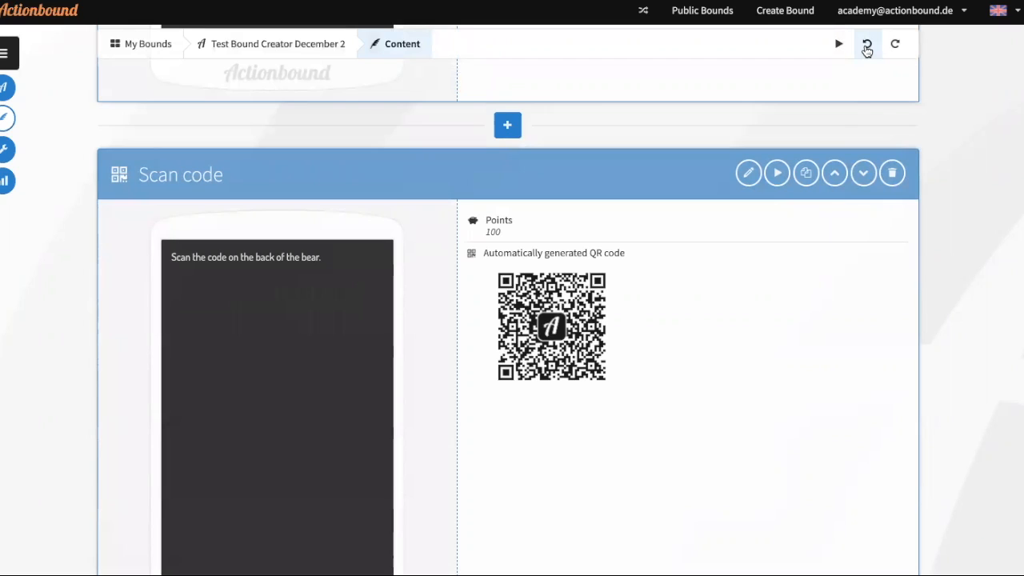
pyautogui.click(867, 48)
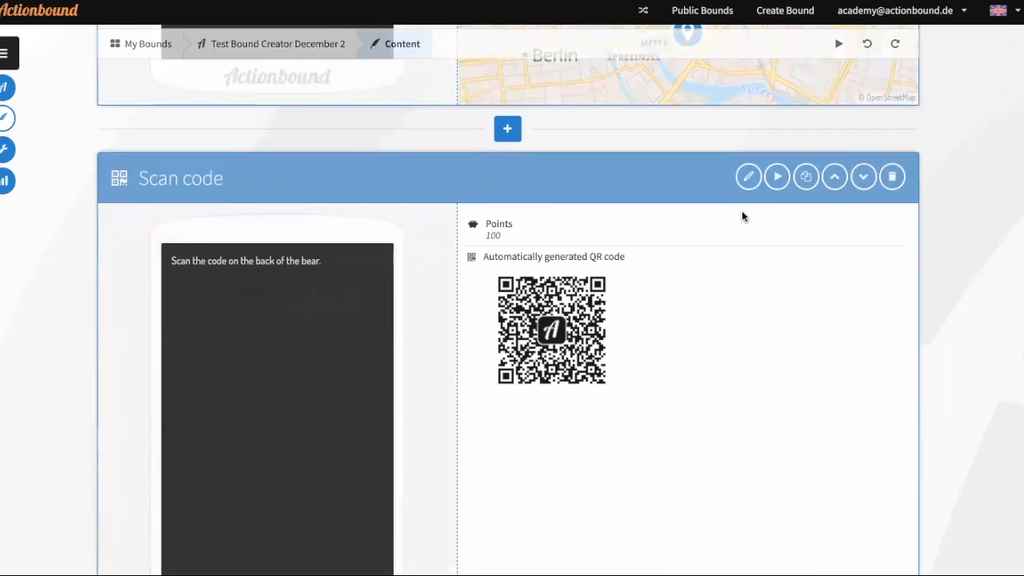
# Open the bound's overview page, examine the test code and attention notice for the whole bound, and close them
pyautogui.scroll(20, 742, 214)
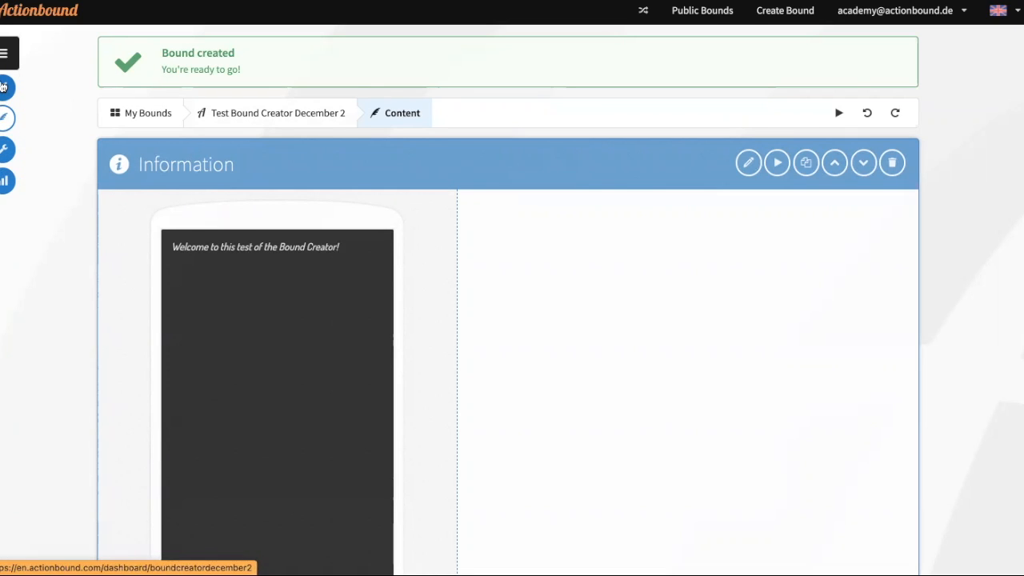
pyautogui.click(3, 90)
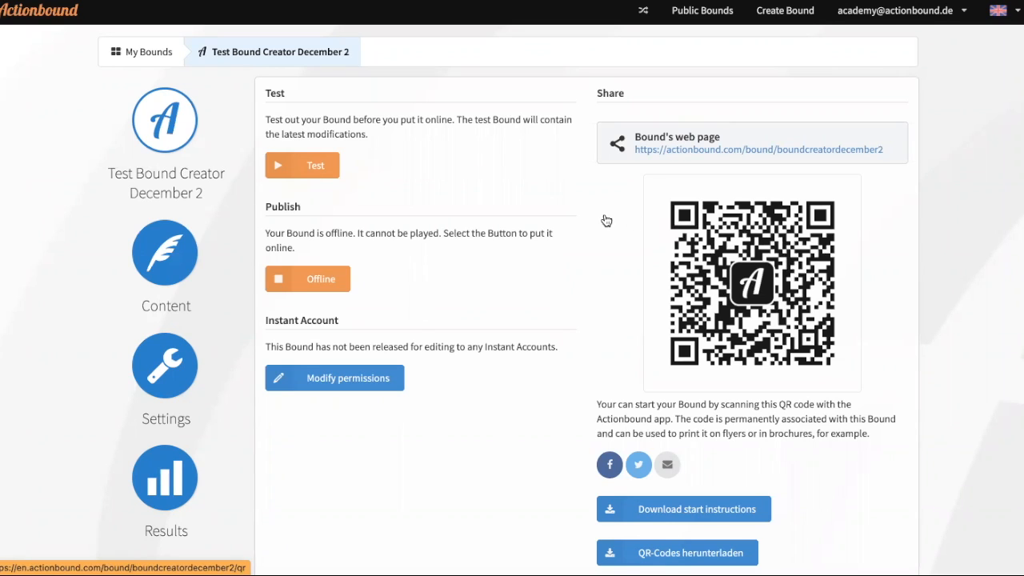
pyautogui.click(332, 165)
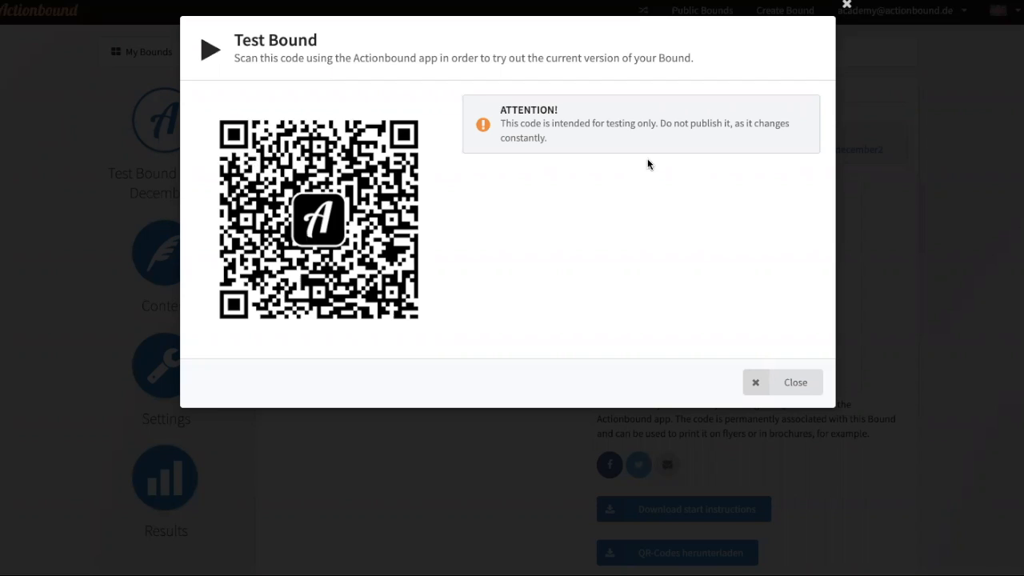
pyautogui.moveTo(499, 107); pyautogui.dragTo(616, 166)
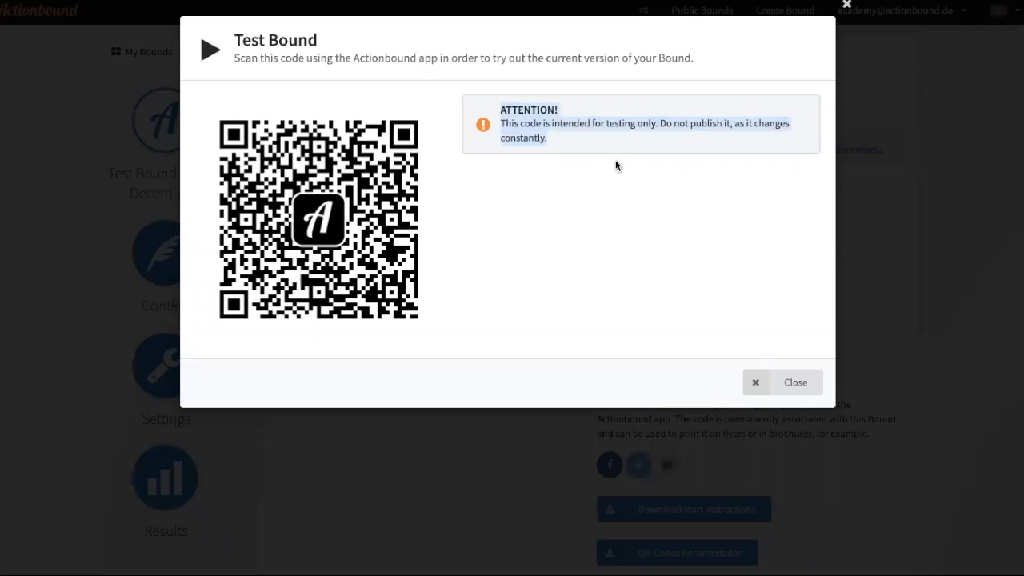
pyautogui.click(555, 144)
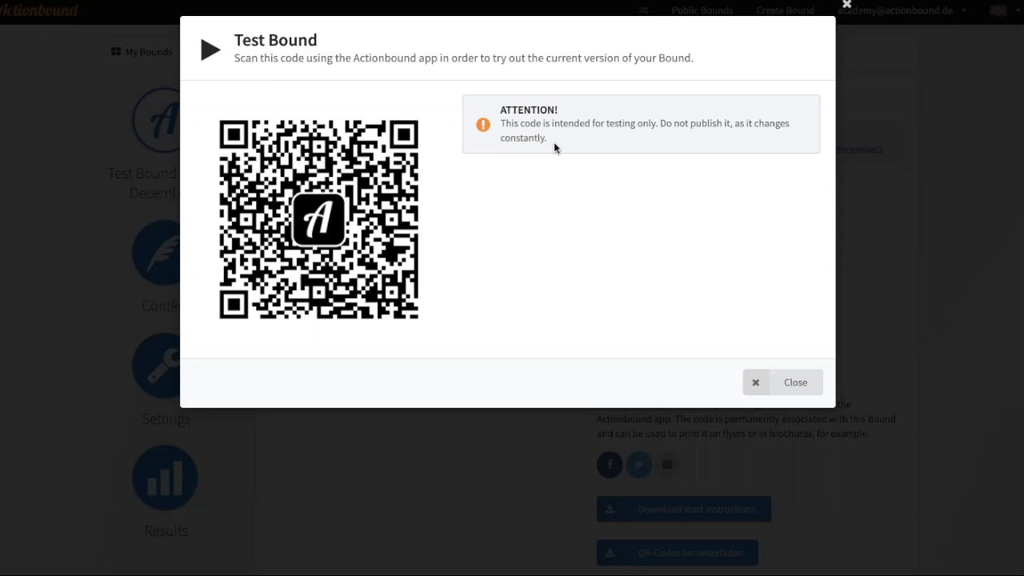
pyautogui.click(800, 386)
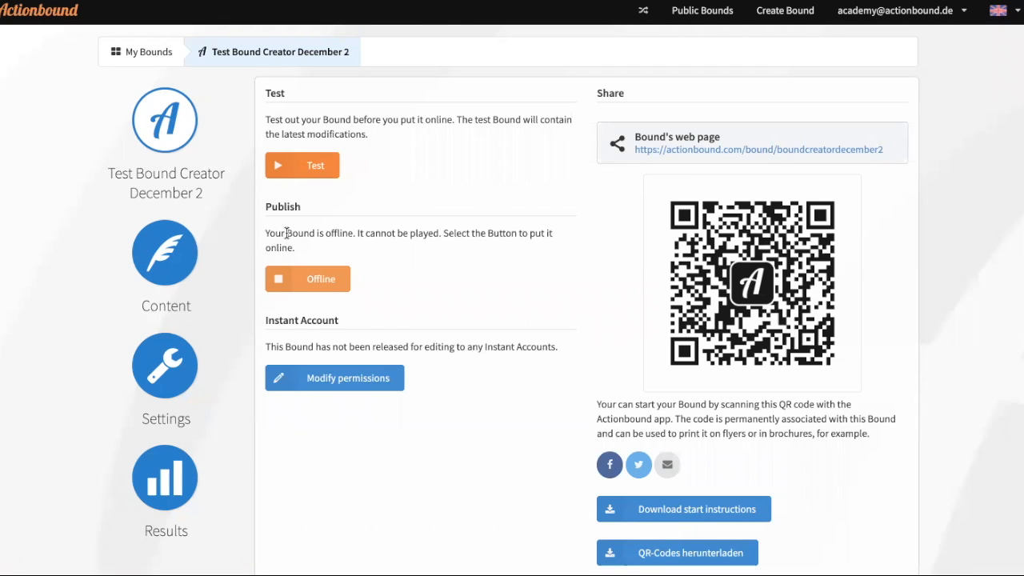
# Publish the bound by putting its current version online
pyautogui.click(308, 275)
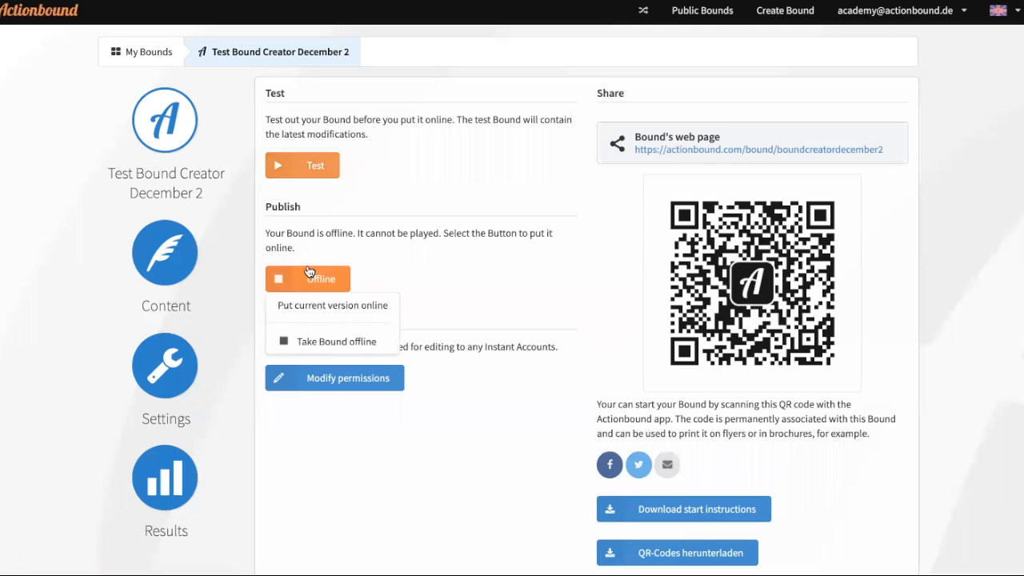
pyautogui.scroll(-1, 309, 272)
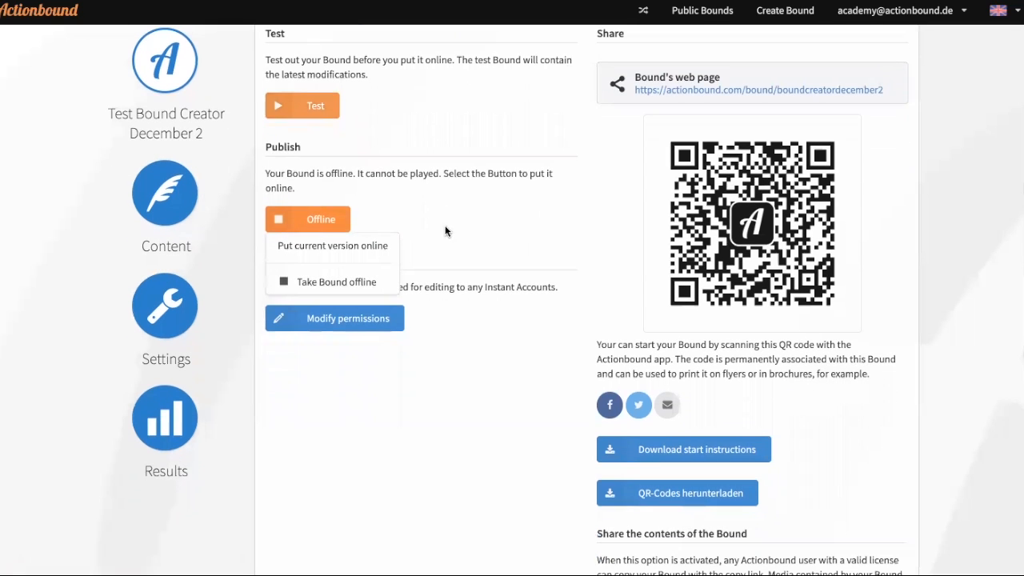
pyautogui.click(348, 248)
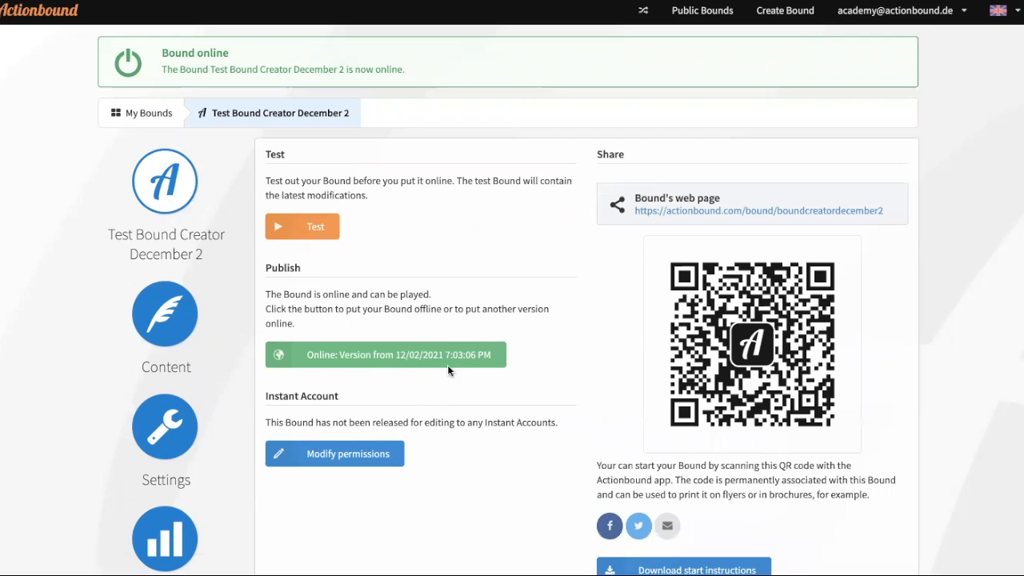
# Open the bound's public web page from its share link and examine the element list and rating categories
pyautogui.scroll(-1, 458, 321)
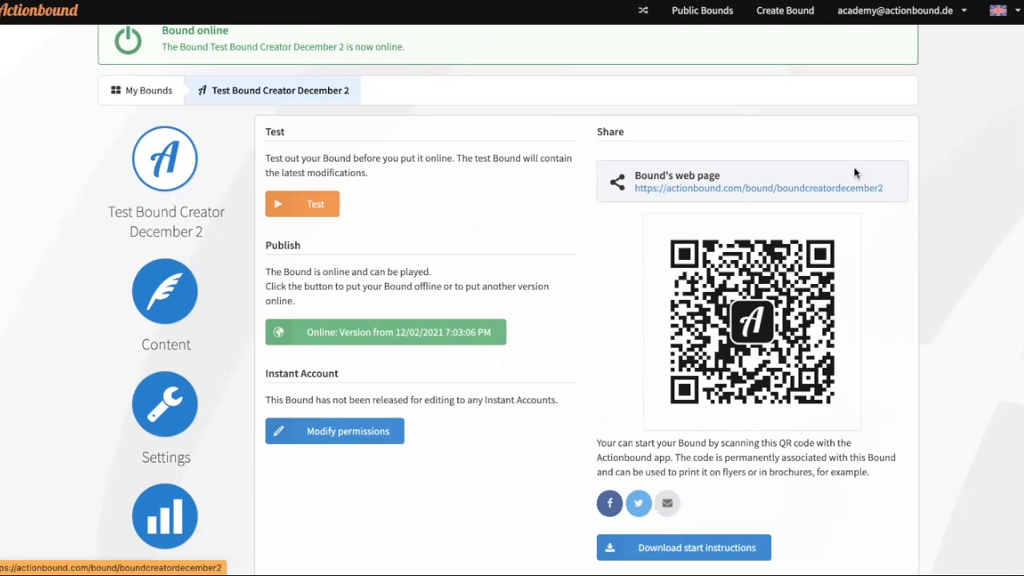
pyautogui.moveTo(895, 188); pyautogui.dragTo(631, 188)
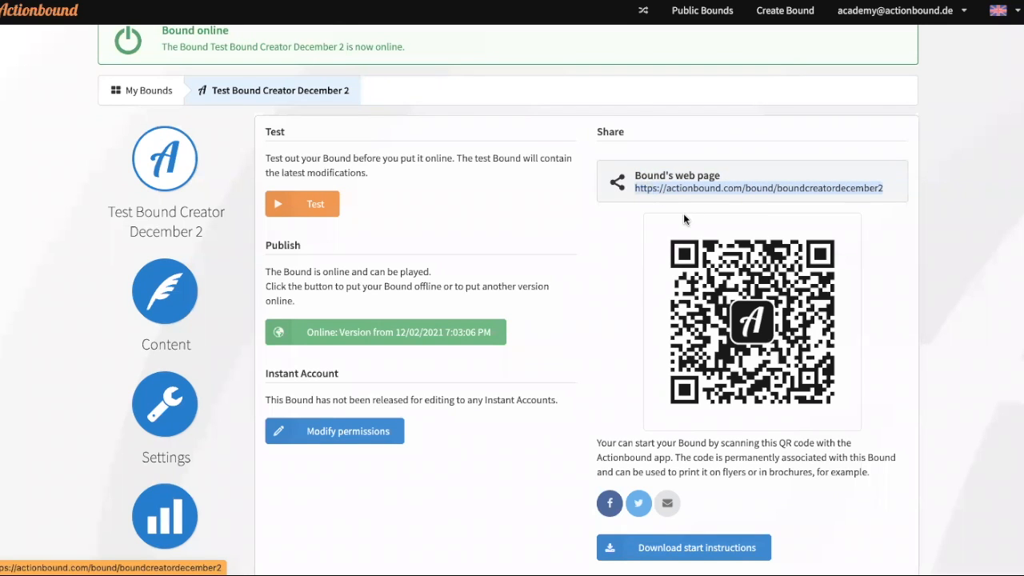
pyautogui.click(685, 192)
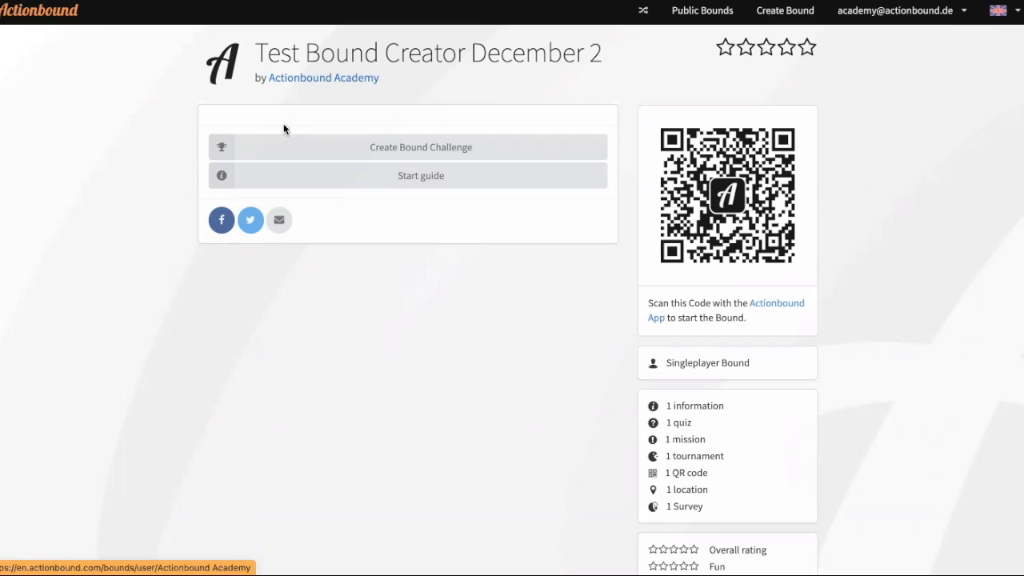
pyautogui.scroll(-1, 650, 327)
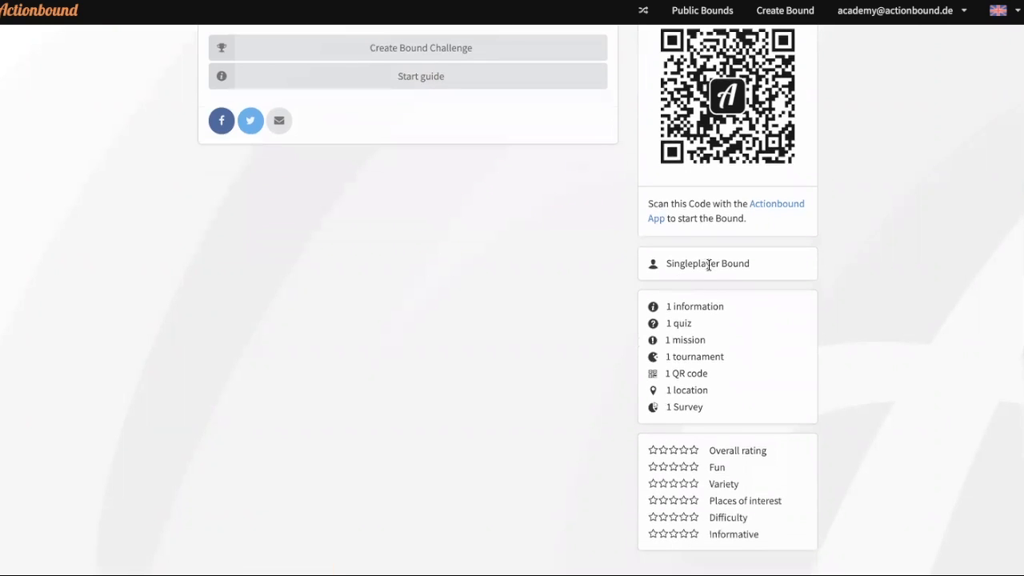
pyautogui.moveTo(666, 307); pyautogui.dragTo(706, 408)
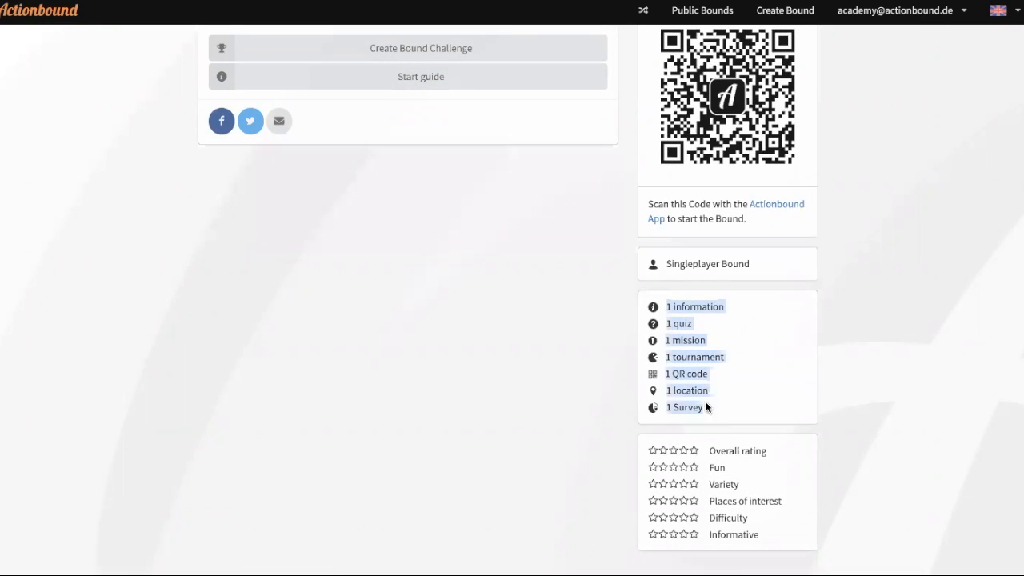
pyautogui.click(563, 279)
pyautogui.scroll(-1, 562, 280)
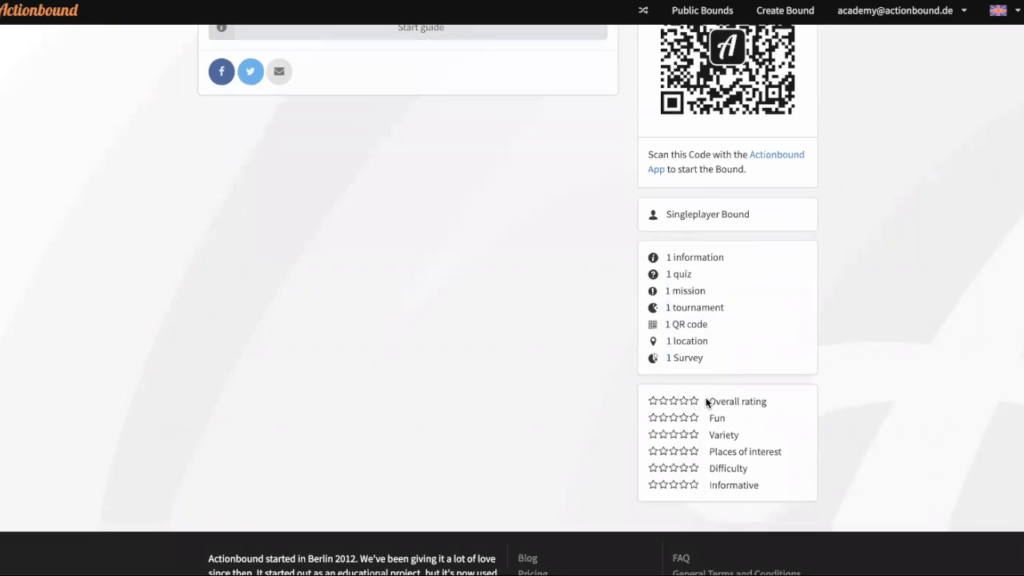
pyautogui.moveTo(708, 401); pyautogui.dragTo(801, 499)
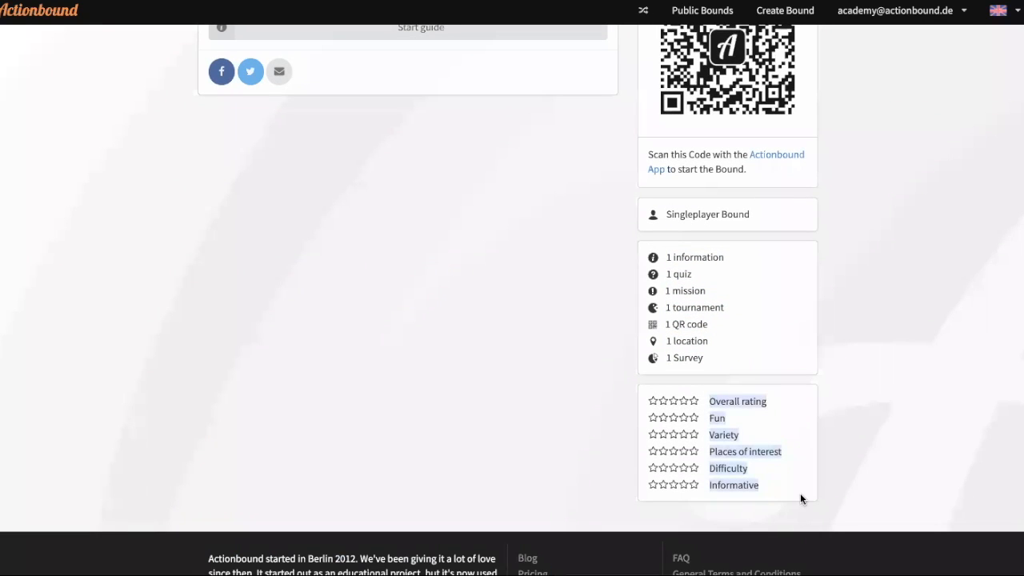
pyautogui.click(666, 412)
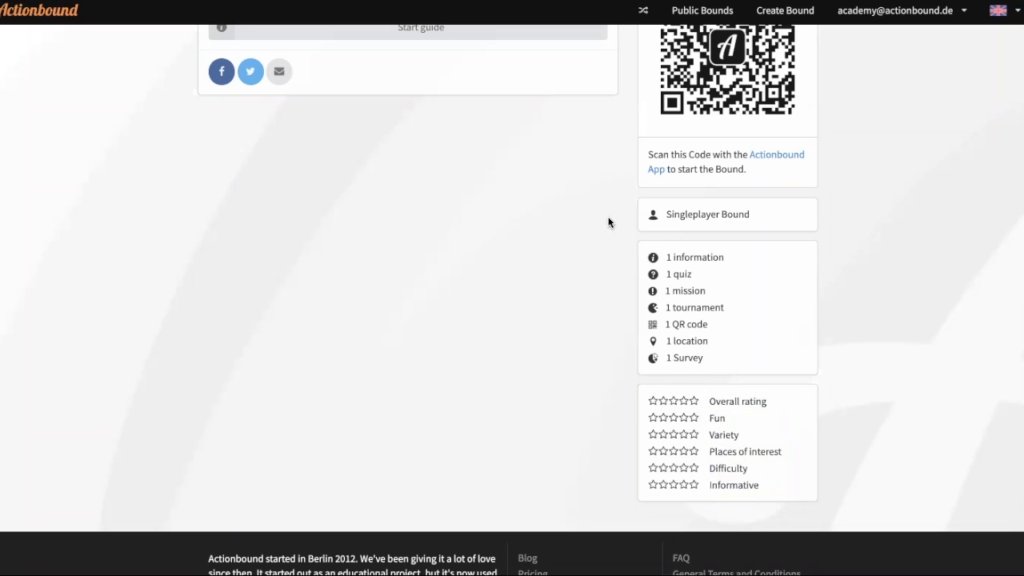
pyautogui.scroll(2, 608, 223)
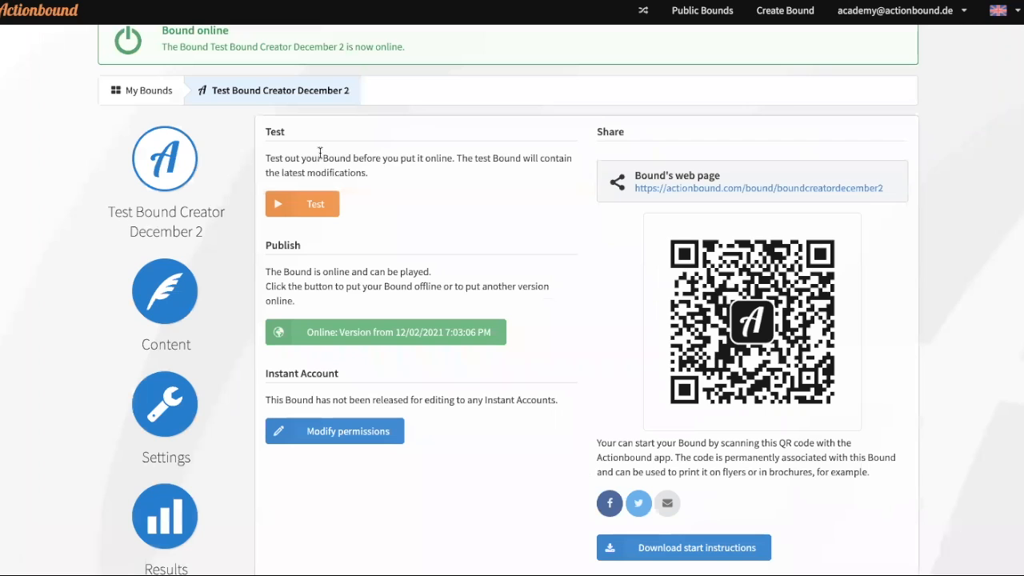
# Open the Mission element from the bound's content for editing and add two line breaks at the end of the briefing
pyautogui.click(165, 291)
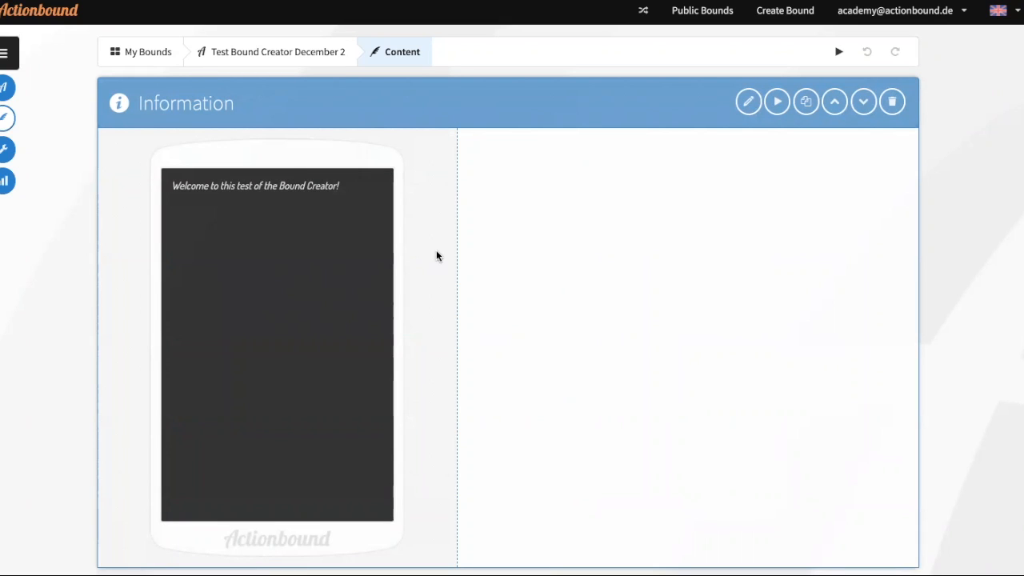
pyautogui.scroll(-5, 436, 256)
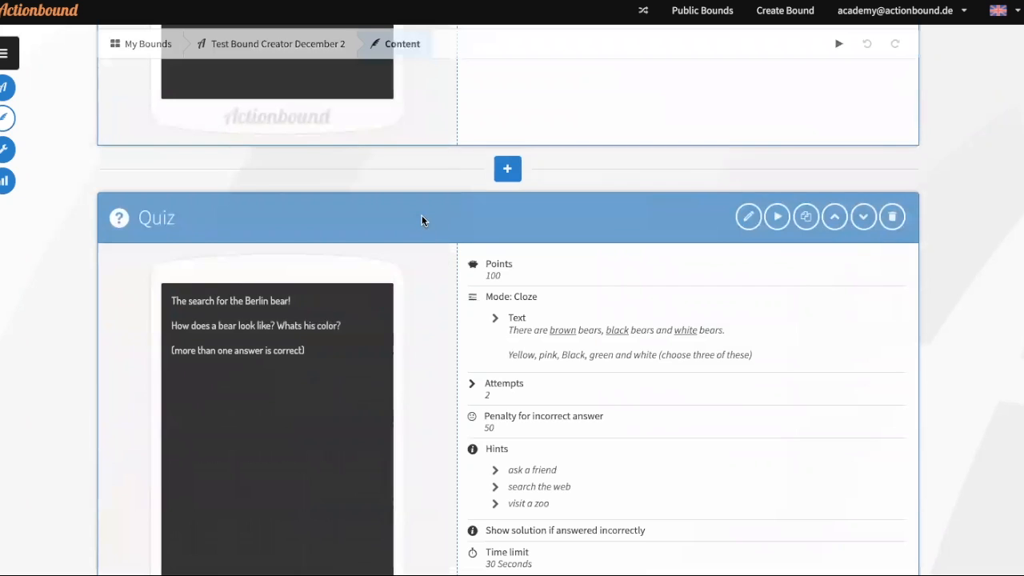
pyautogui.scroll(-3, 422, 214)
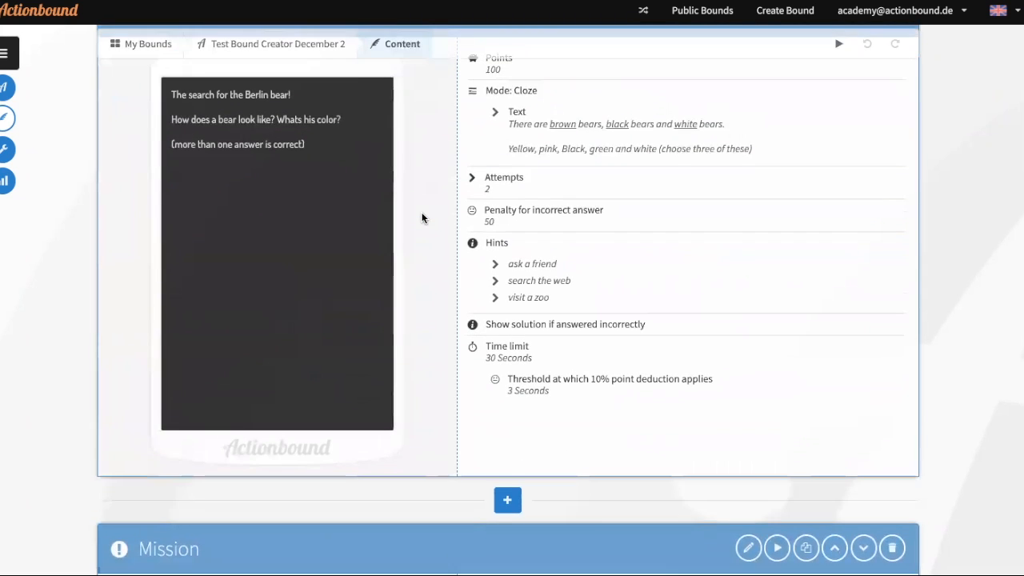
pyautogui.scroll(-3, 422, 212)
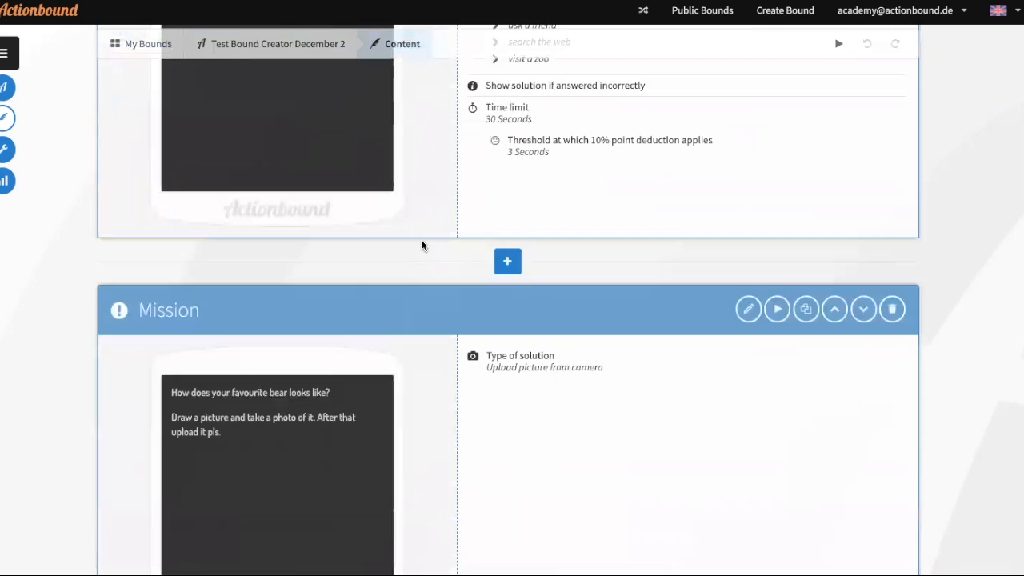
pyautogui.scroll(-2, 422, 246)
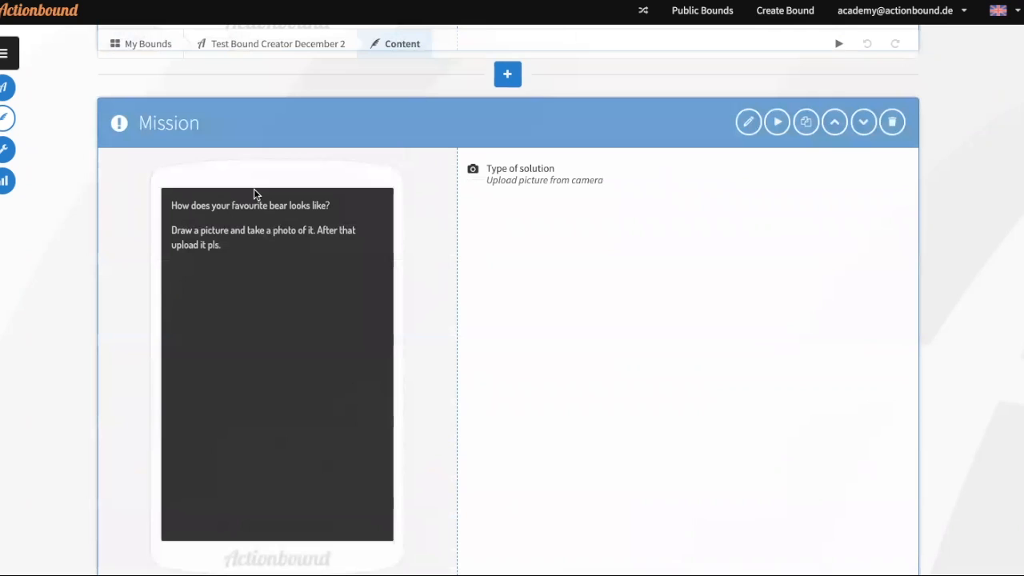
pyautogui.click(752, 128)
pyautogui.click(314, 176)
pyautogui.press('Return')
pyautogui.press('Return')
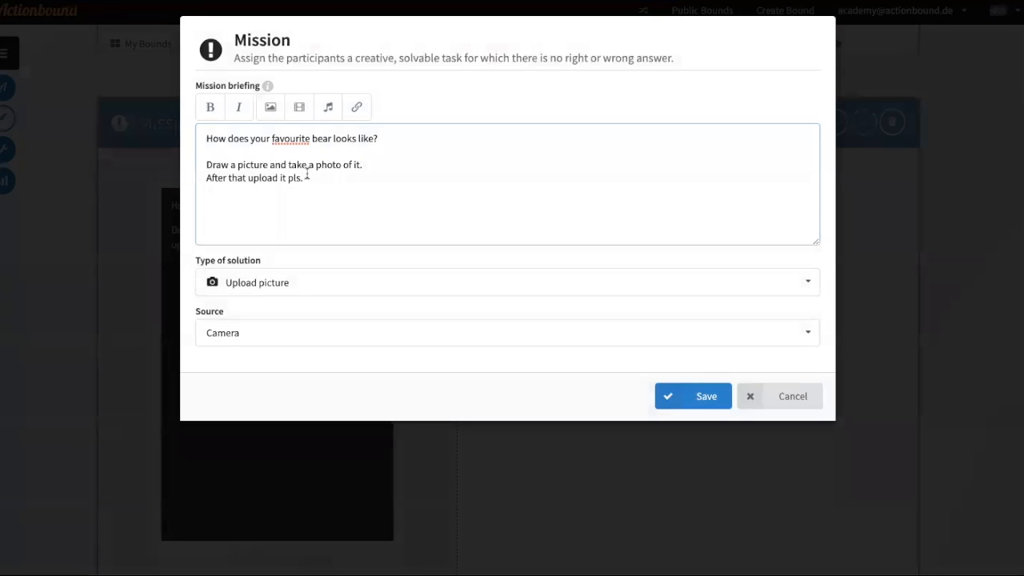
# Open the media library for a briefing image and choose Bär-bunt.jpeg as a new file to upload, keeping its file name
pyautogui.click(278, 108)
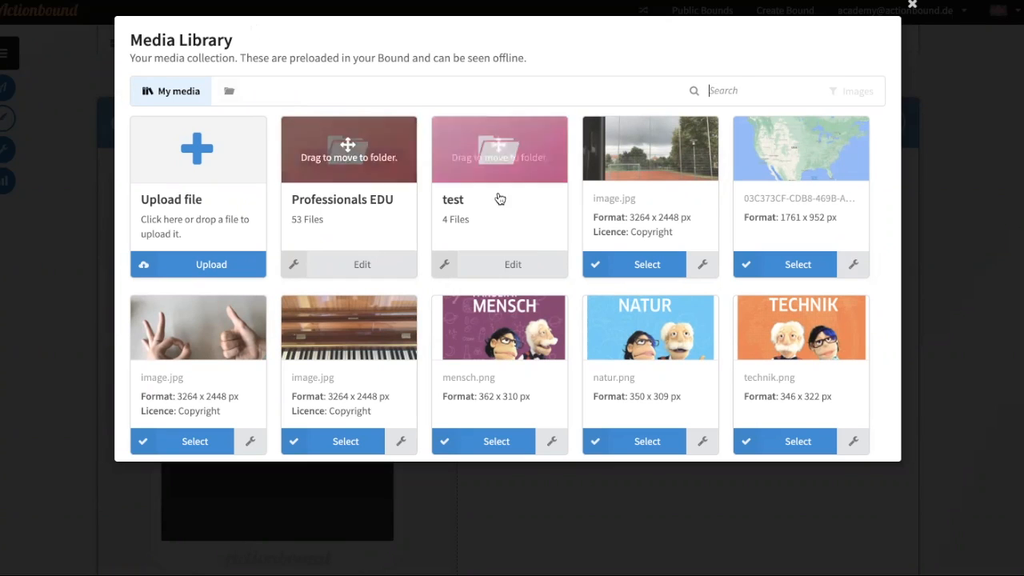
pyautogui.scroll(-2, 624, 318)
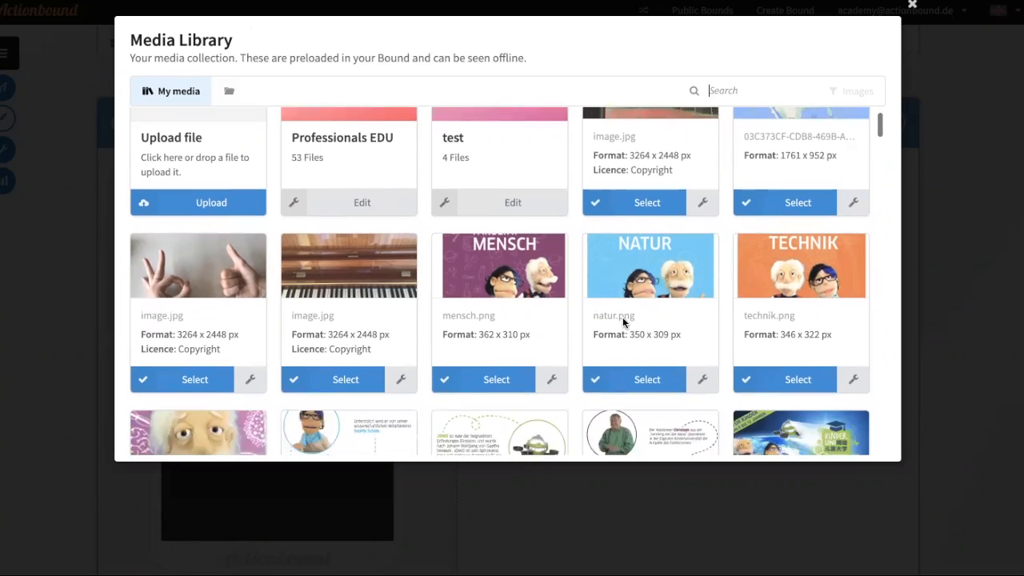
pyautogui.scroll(2, 614, 308)
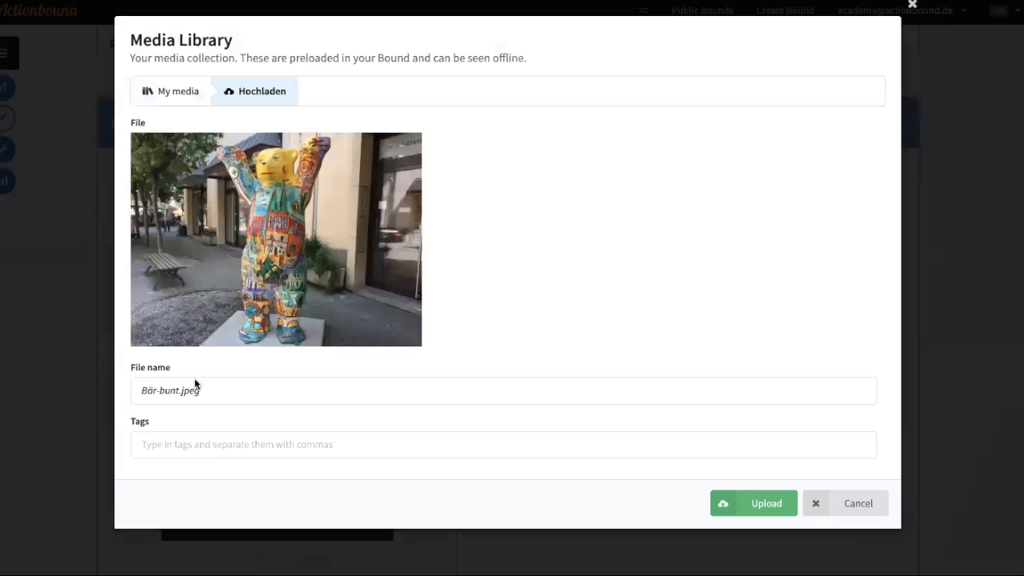
pyautogui.scroll(-1, 248, 346)
pyautogui.scroll(1, 248, 346)
pyautogui.scroll(-1, 266, 273)
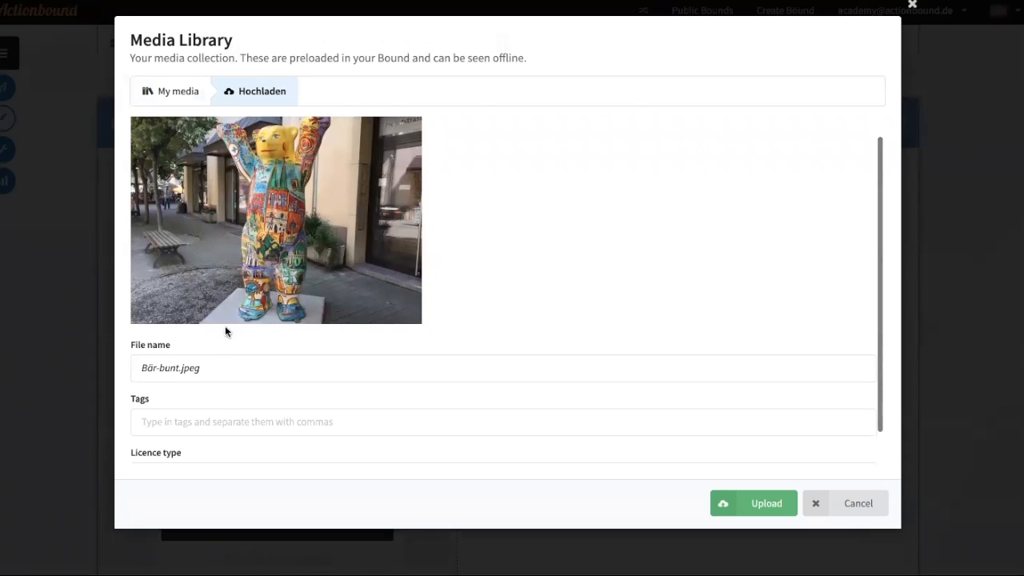
pyautogui.moveTo(217, 364); pyautogui.dragTo(132, 362)
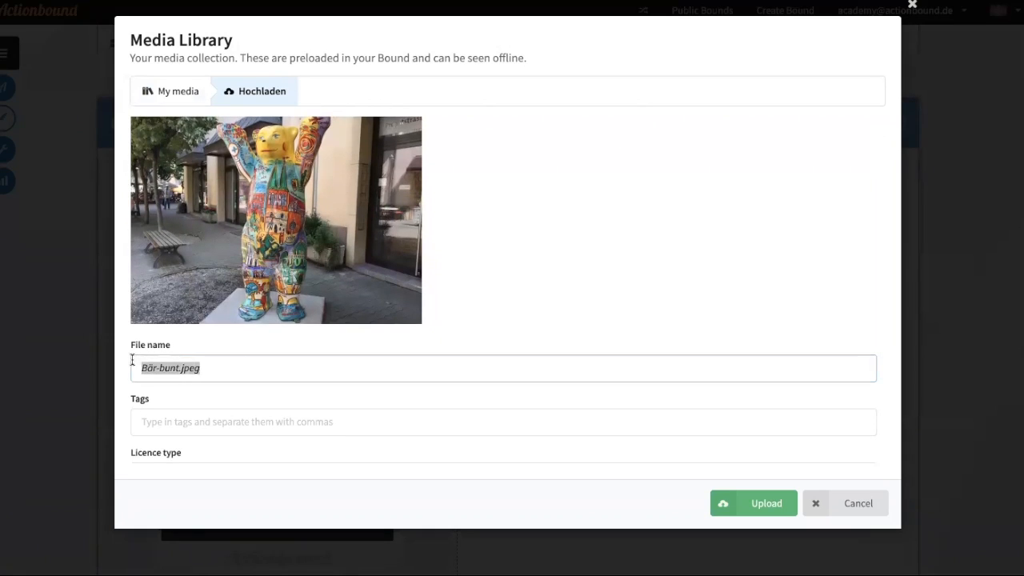
pyautogui.click(264, 364)
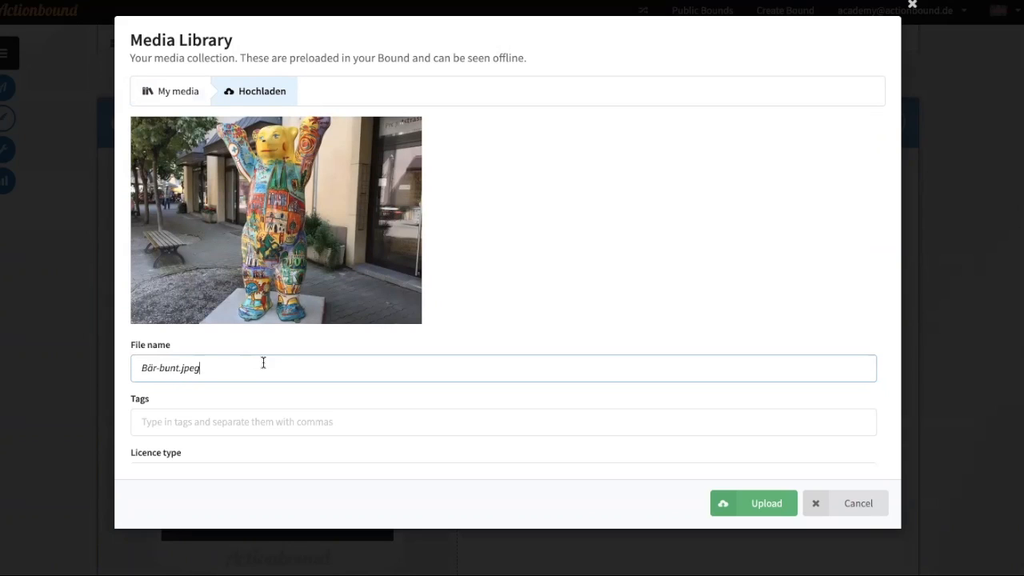
# Set the image's licence type to Copyright and enter a photo credit with the photographer's name as copyright information
pyautogui.scroll(-1, 424, 256)
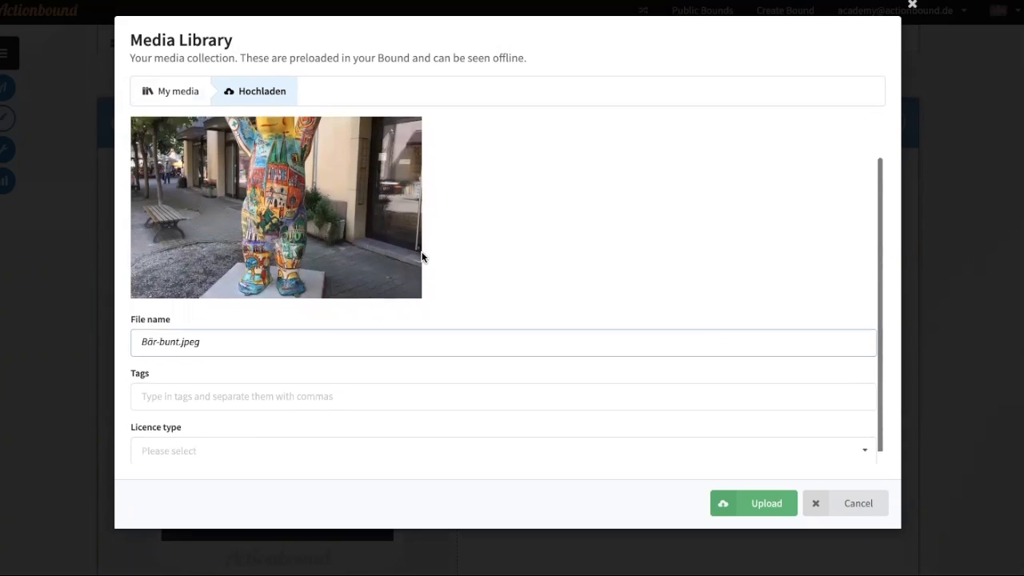
pyautogui.click(327, 448)
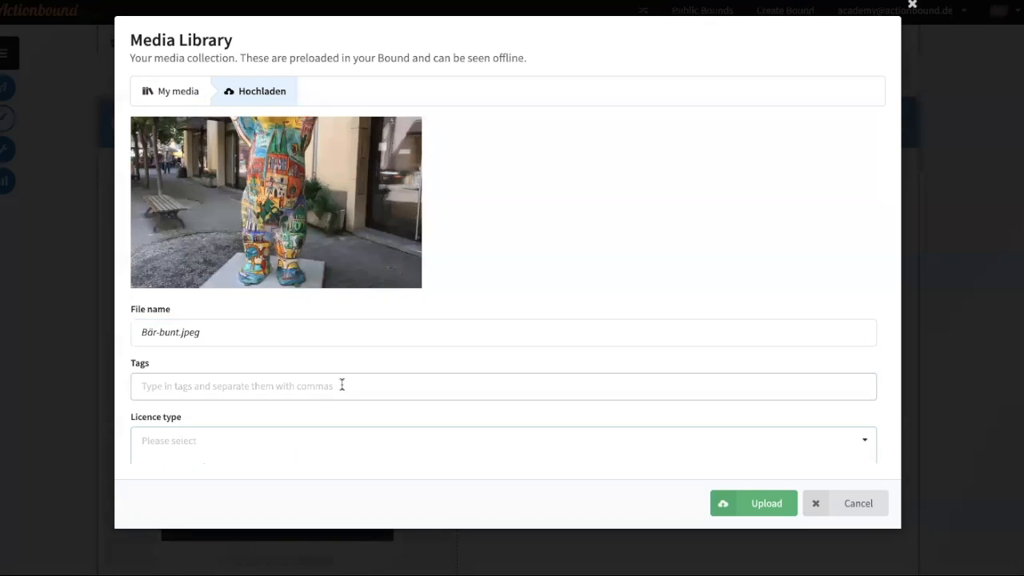
pyautogui.scroll(-2, 340, 384)
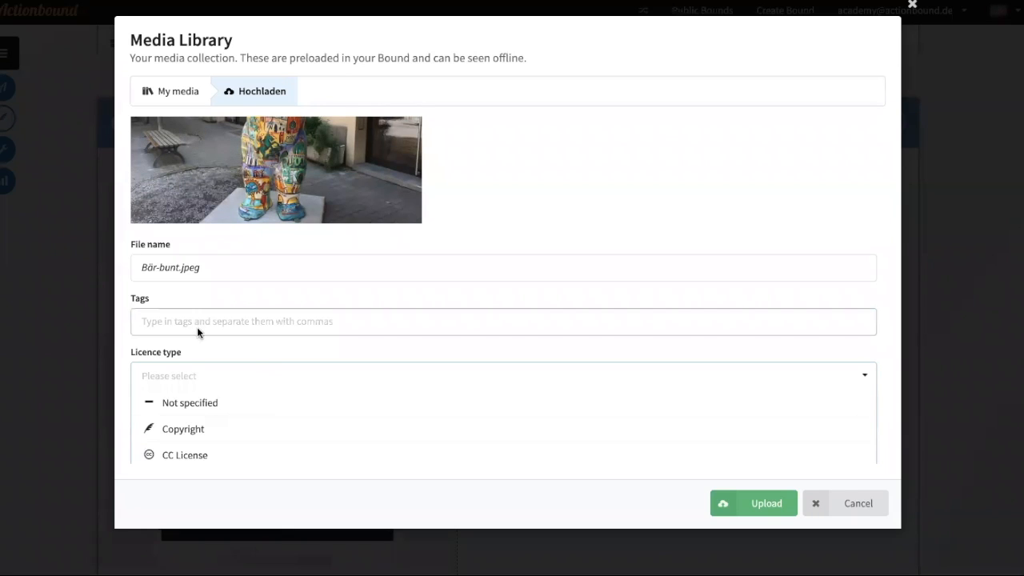
pyautogui.click(212, 430)
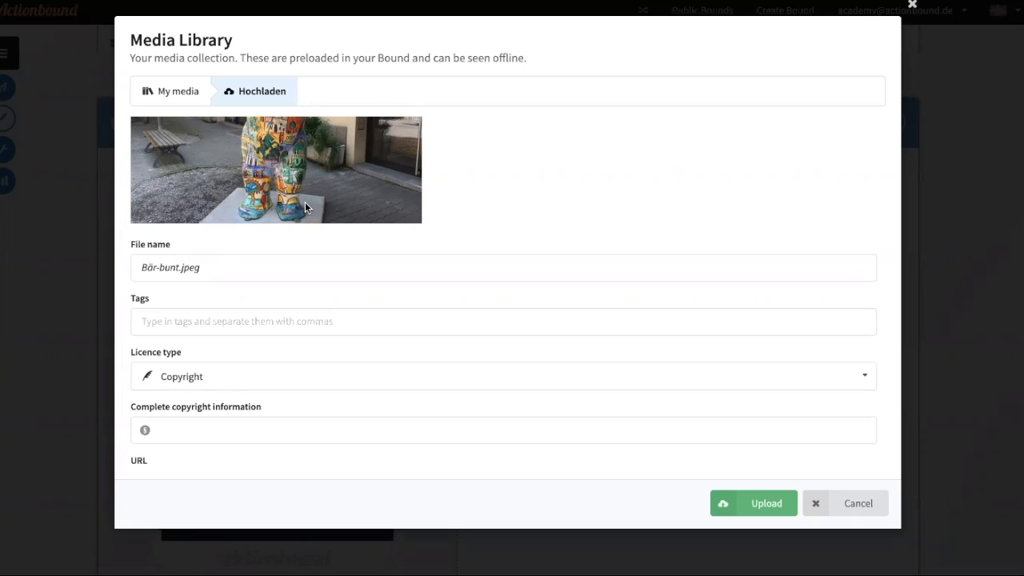
pyautogui.click(220, 430)
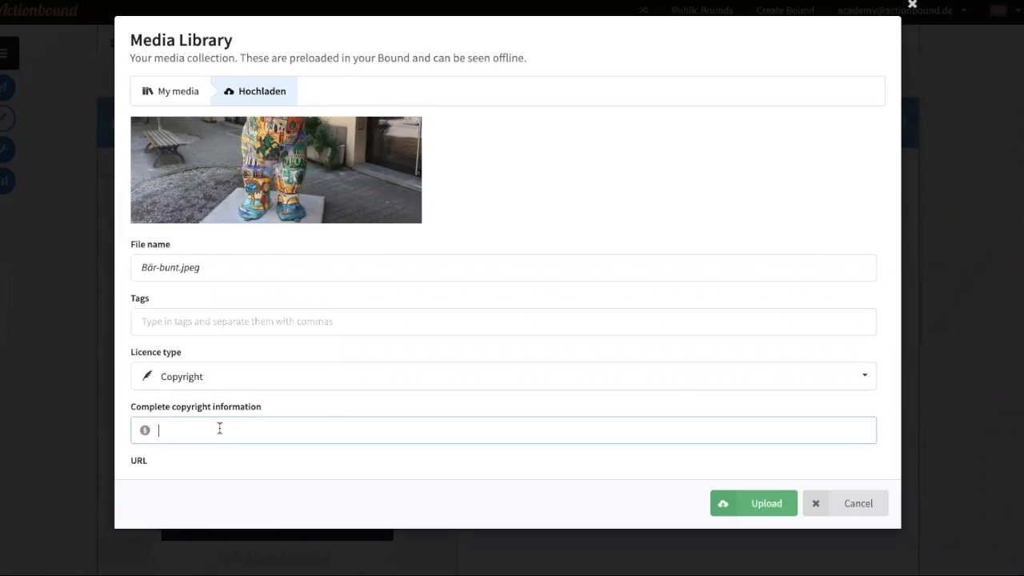
pyautogui.write('Photo by Moritz Behrmann')
pyautogui.click(354, 406)
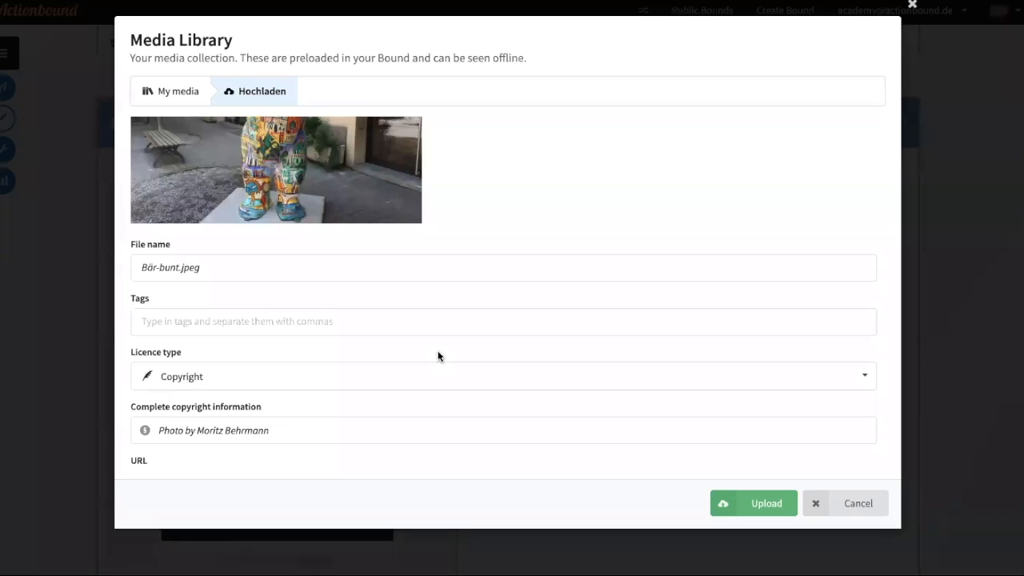
# Enter the photographer's website address as the image's URL
pyautogui.scroll(-1, 437, 351)
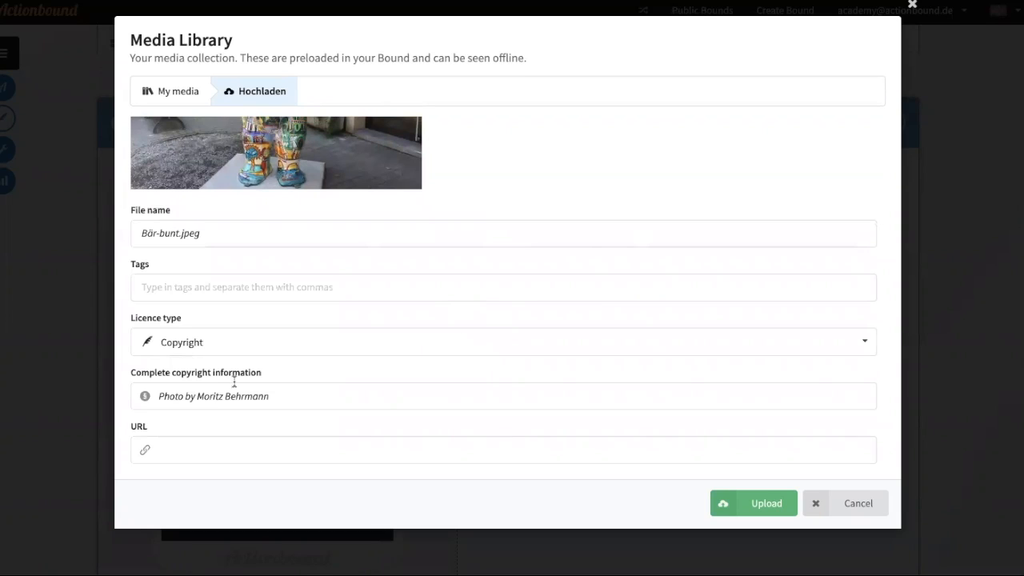
pyautogui.click(214, 455)
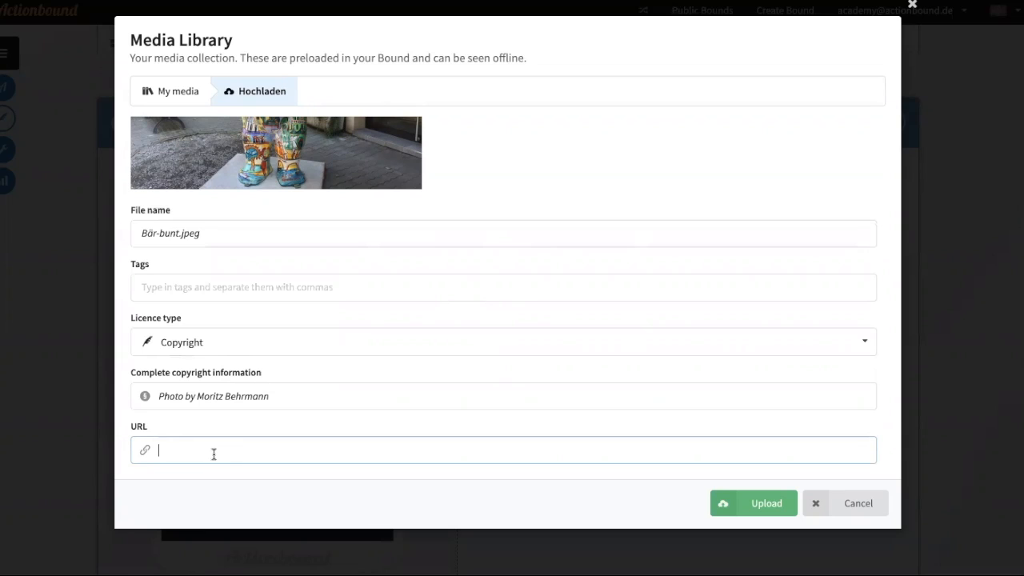
pyautogui.moveTo(291, 396); pyautogui.dragTo(134, 384)
pyautogui.click(176, 451)
pyautogui.write('www.moritzbehrmann.de')
# Clear the image's URL and change its licence type to CC License
pyautogui.moveTo(270, 396); pyautogui.dragTo(138, 395)
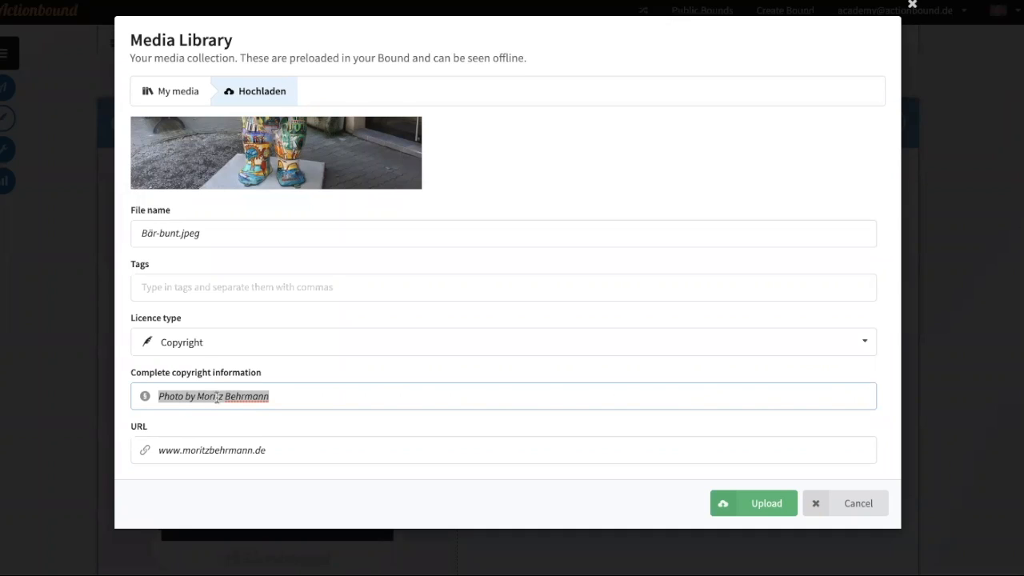
pyautogui.click(313, 450)
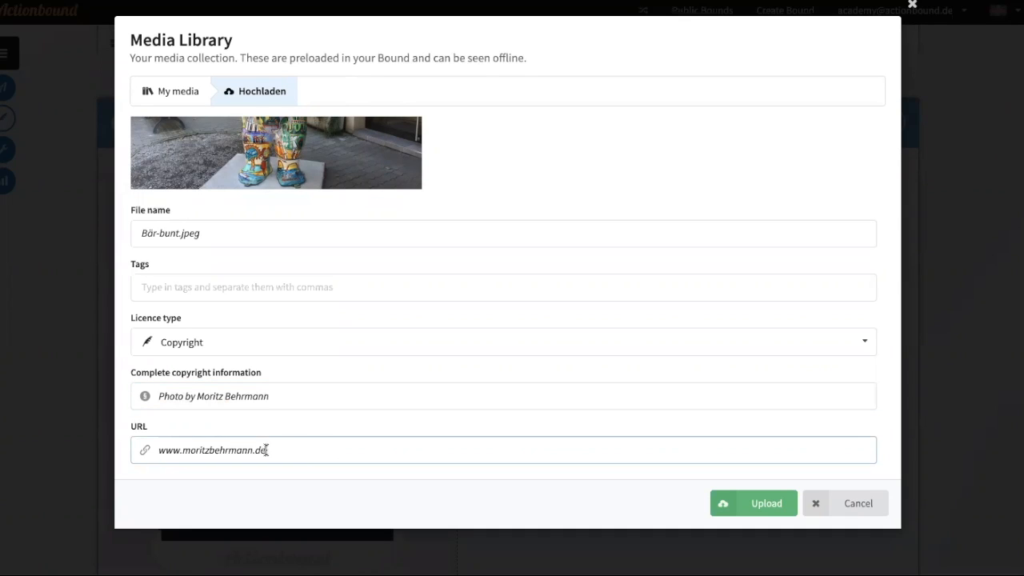
pyautogui.moveTo(266, 451); pyautogui.dragTo(125, 450)
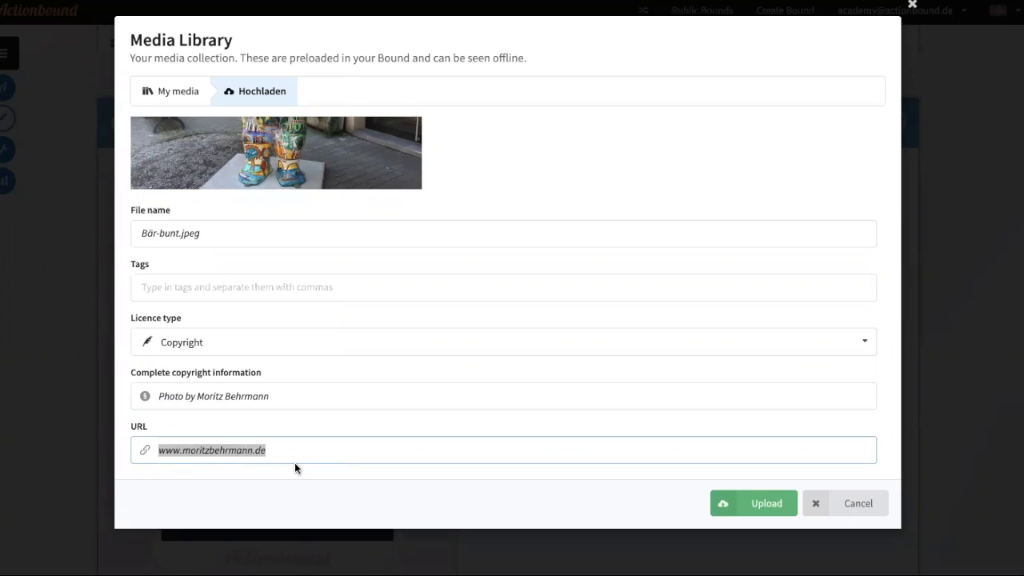
pyautogui.press('BackSpace')
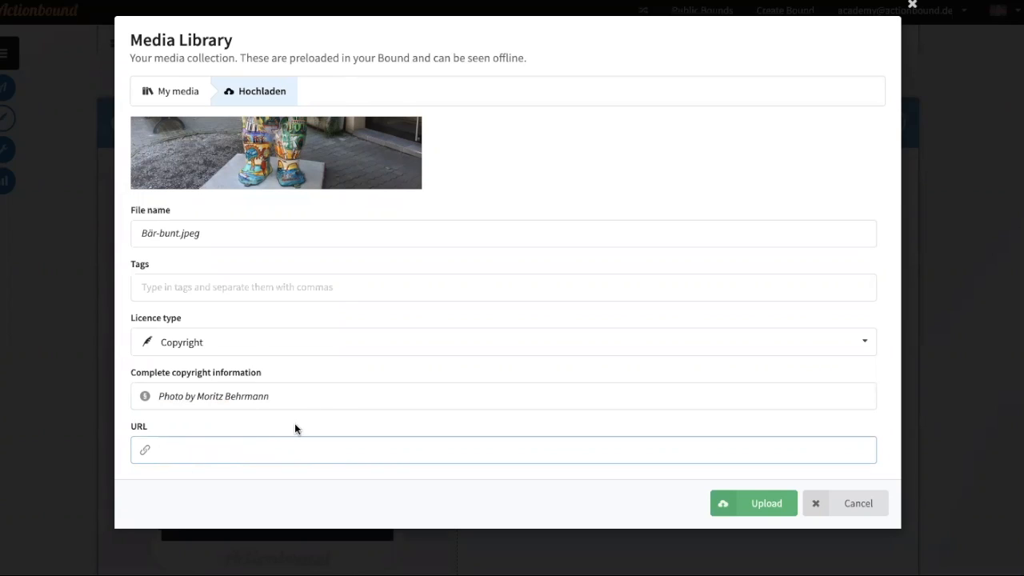
pyautogui.click(327, 347)
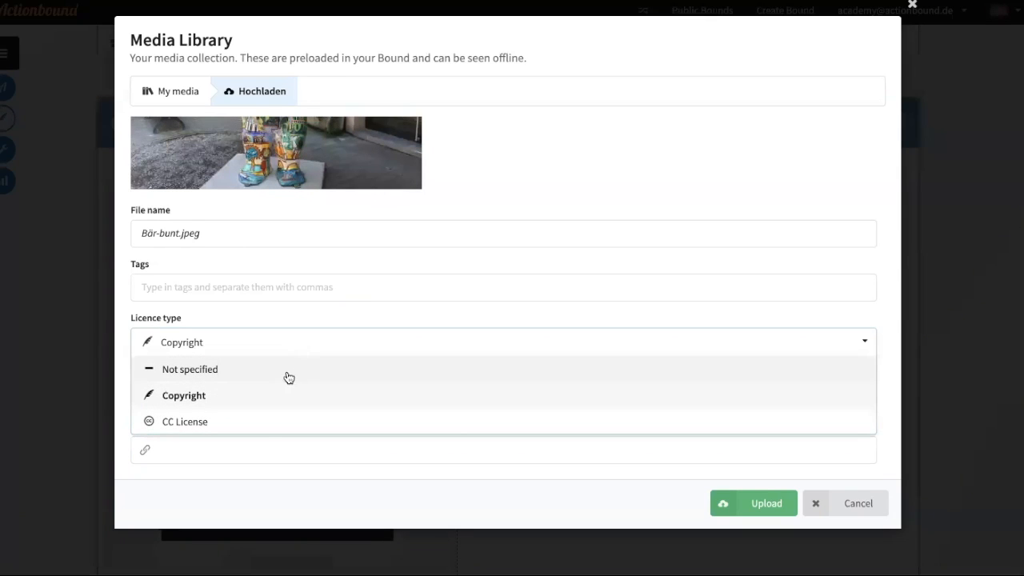
pyautogui.click(271, 423)
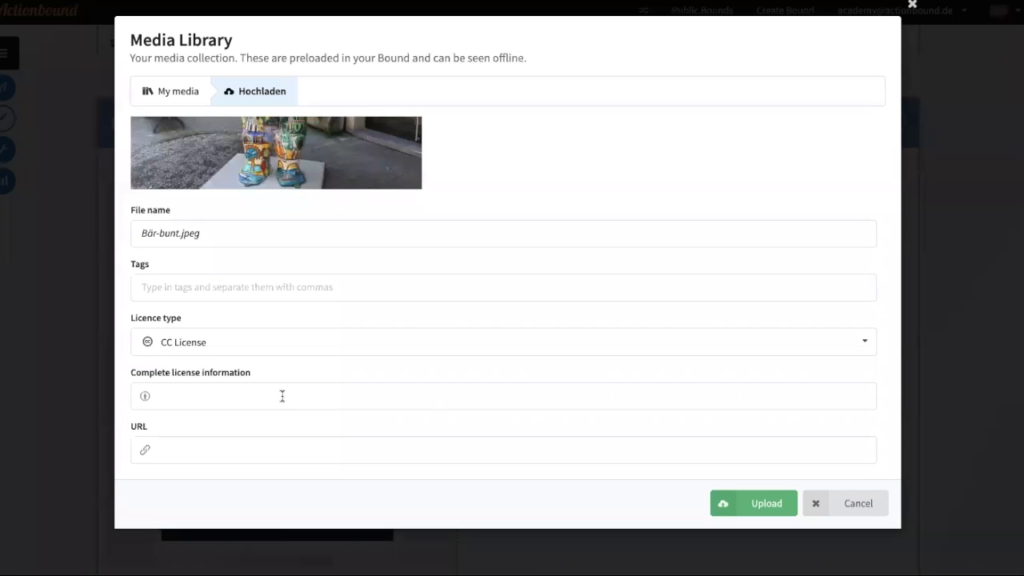
# Enter CC BY SA 3.0 as the complete license information for Bär-bunt.jpeg and upload the image to the media library
pyautogui.click(282, 396)
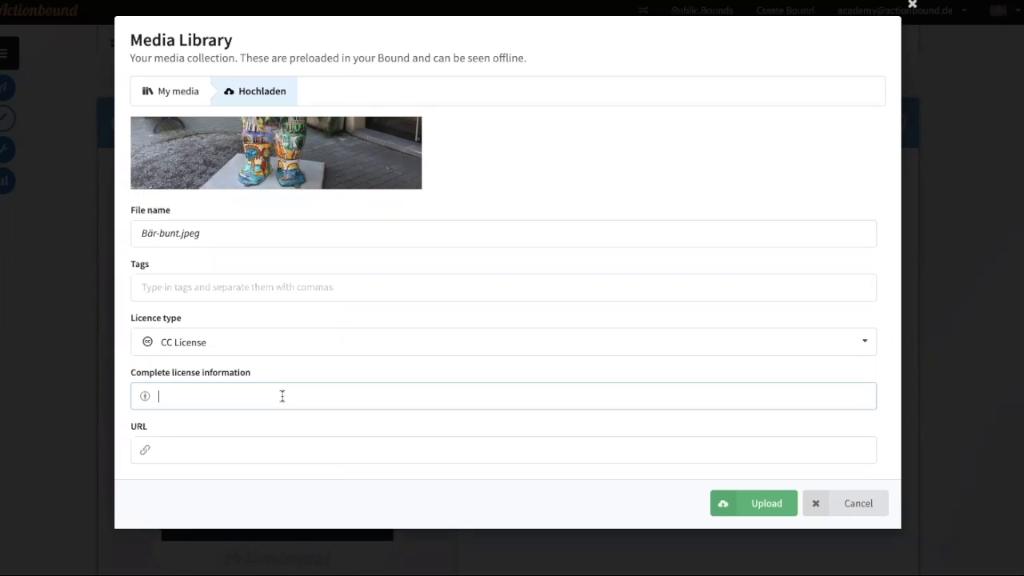
pyautogui.write('CC BY SA 3.0')
pyautogui.click(295, 446)
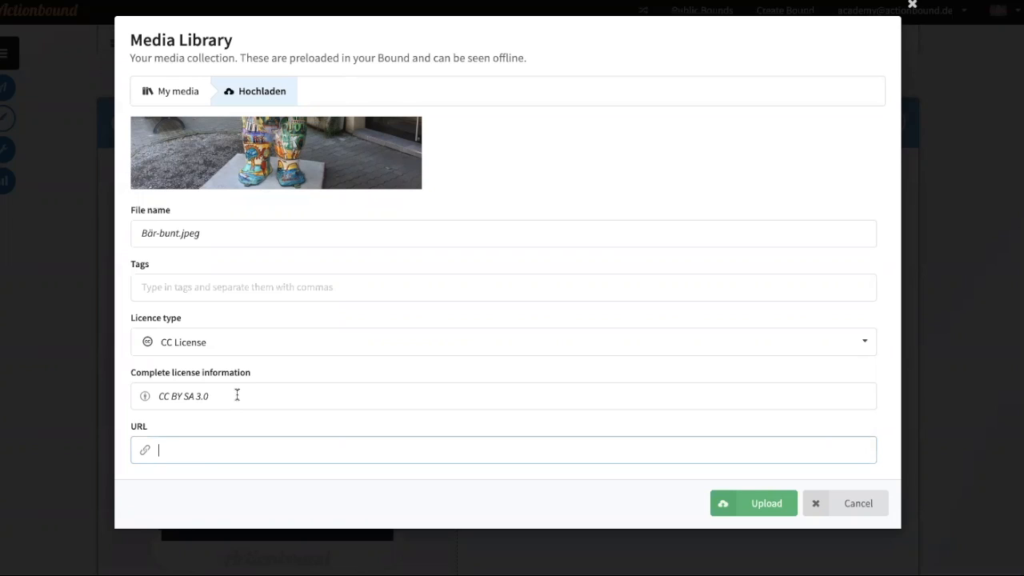
pyautogui.moveTo(235, 394); pyautogui.dragTo(151, 382)
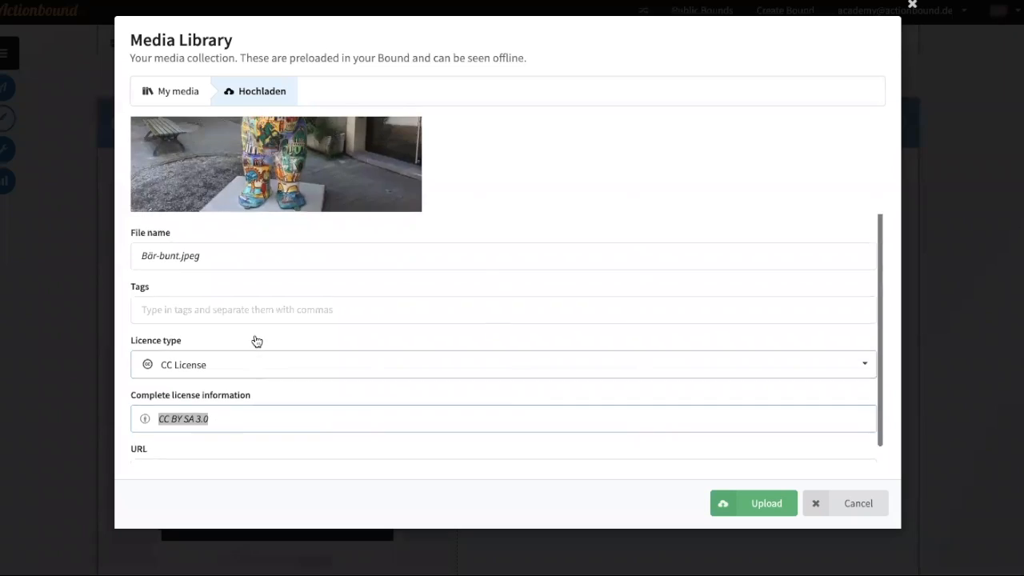
pyautogui.scroll(-2, 256, 336)
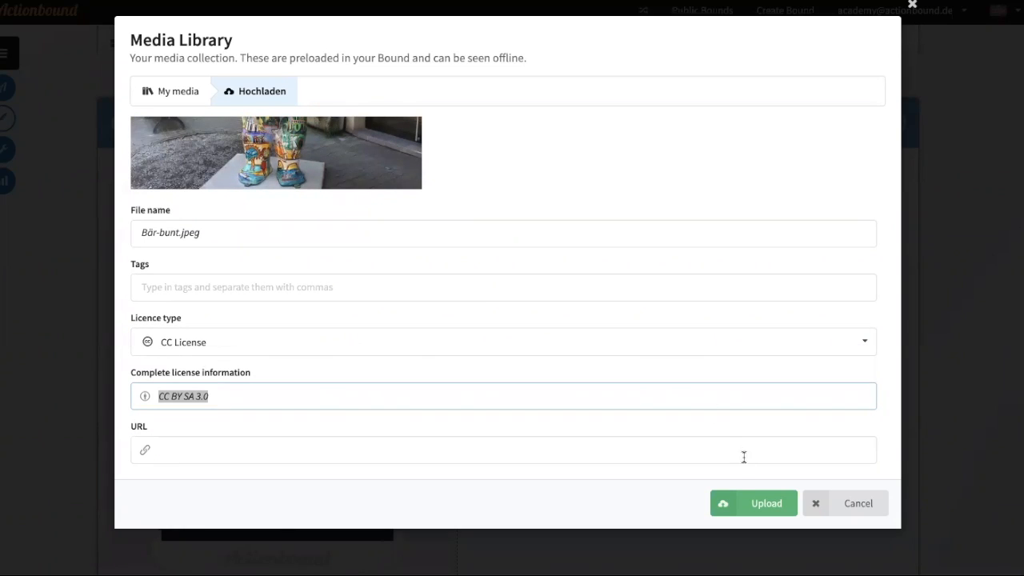
pyautogui.click(752, 499)
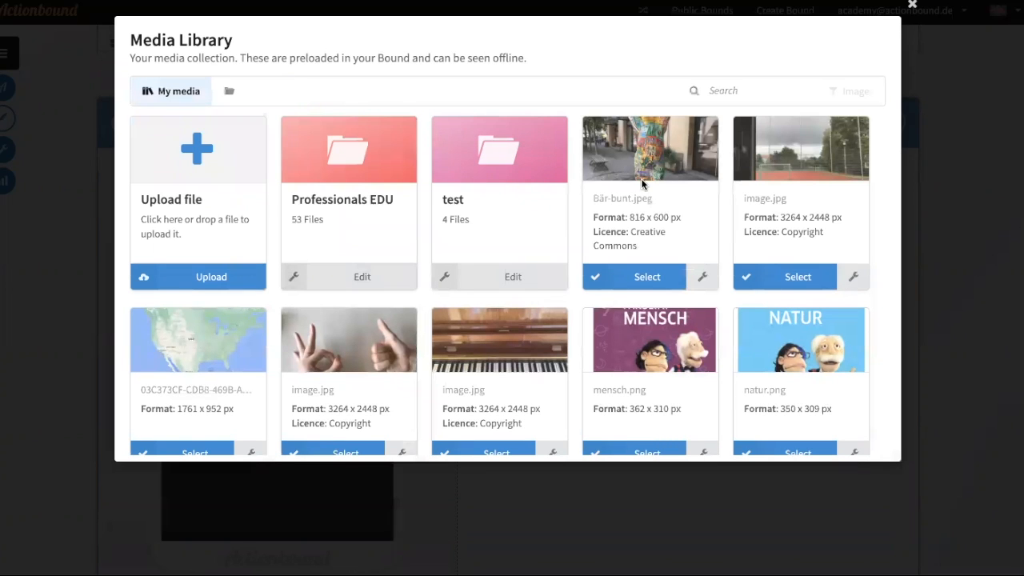
# Insert the uploaded Bär-bunt.jpeg below the Mission briefing text and save the element
pyautogui.click(648, 277)
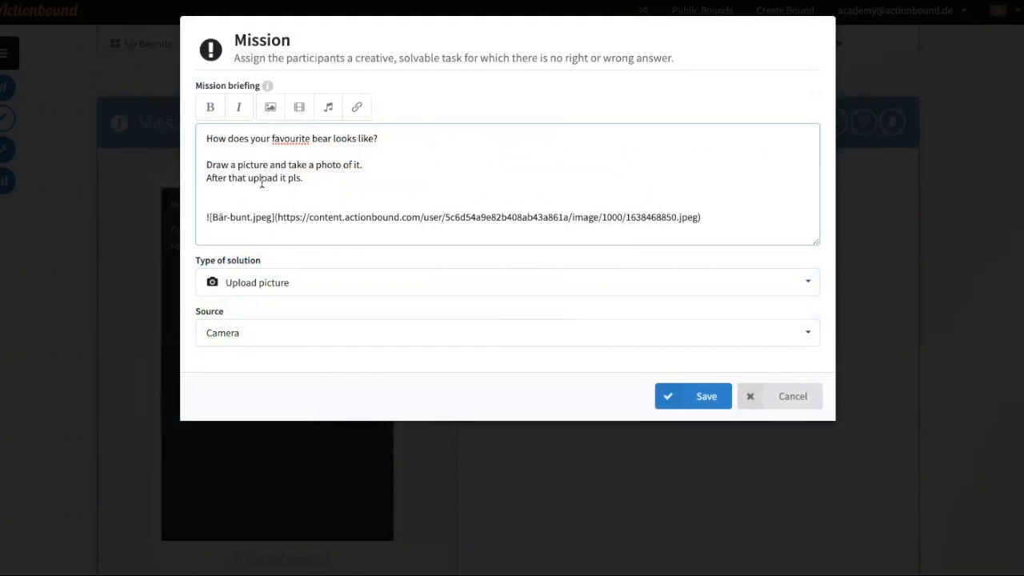
pyautogui.moveTo(736, 213); pyautogui.dragTo(177, 219)
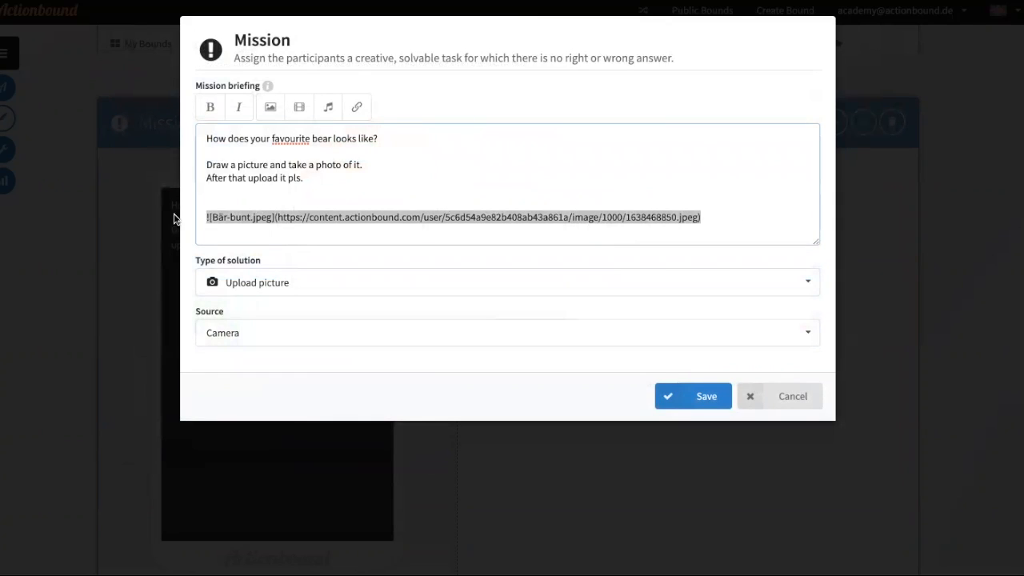
pyautogui.click(331, 200)
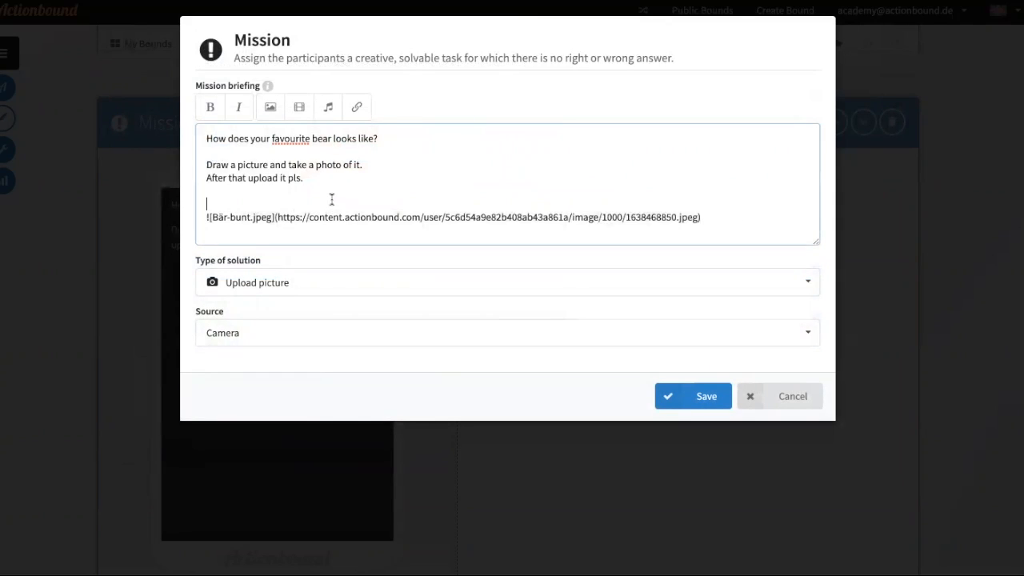
pyautogui.click(710, 397)
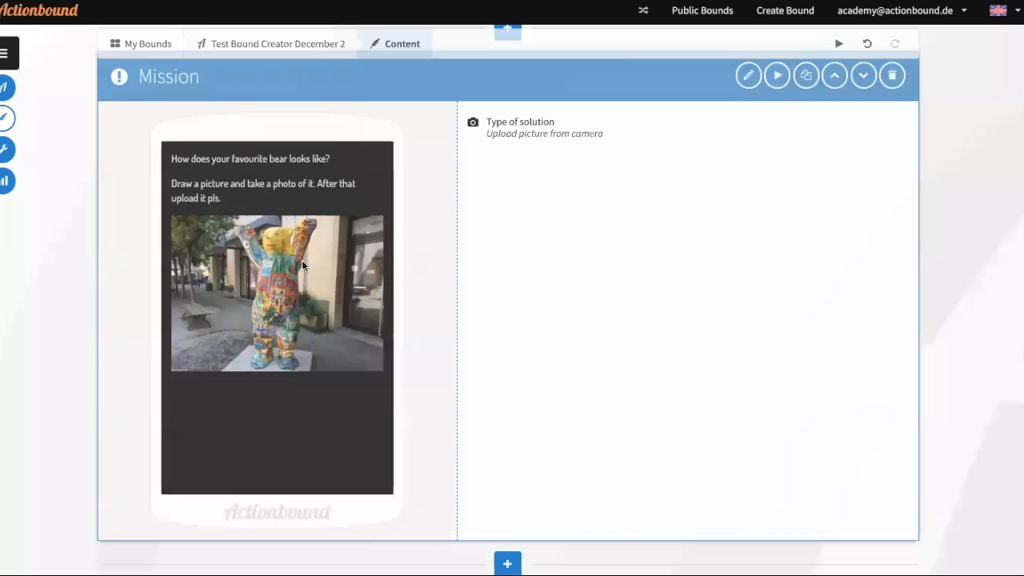
# Move the bear image code in the Mission briefing between the favourite bear question and the drawing instructions, and save the element
pyautogui.click(748, 75)
pyautogui.moveTo(704, 217); pyautogui.dragTo(205, 215)
pyautogui.hotkey('ctrl', 'c')
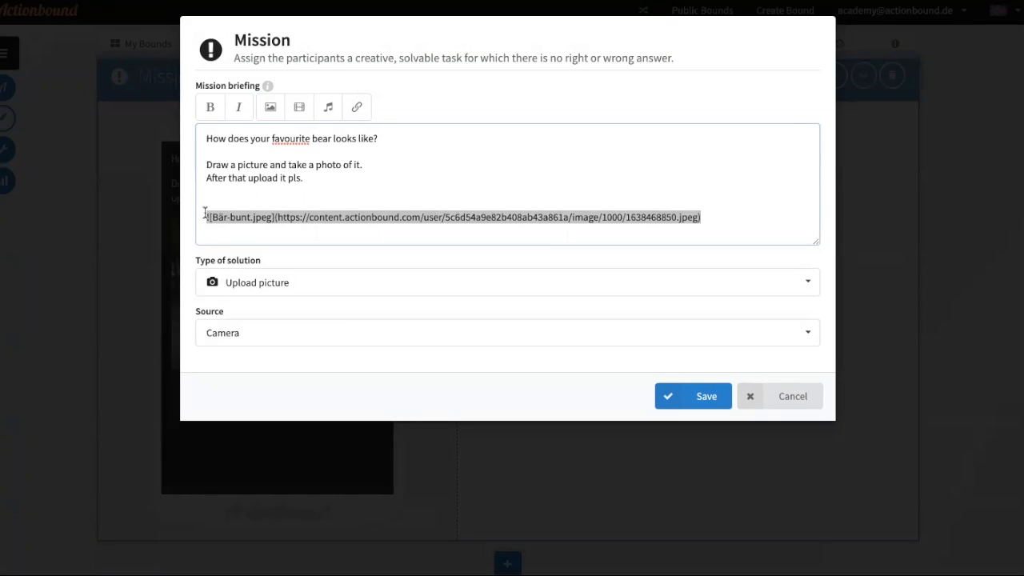
pyautogui.press('BackSpace')
pyautogui.click(222, 151)
pyautogui.press('Return')
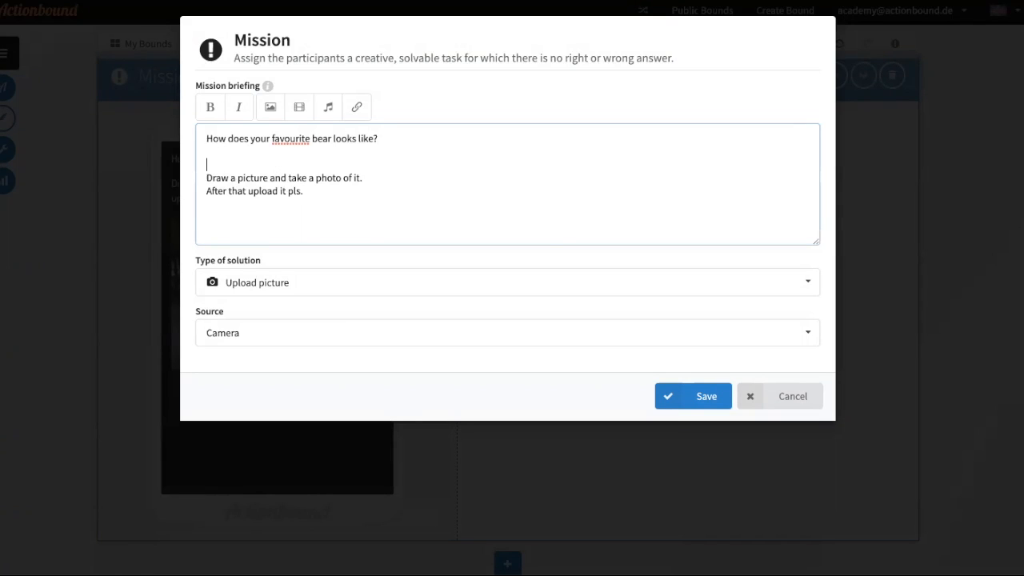
pyautogui.hotkey('ctrl', 'v')
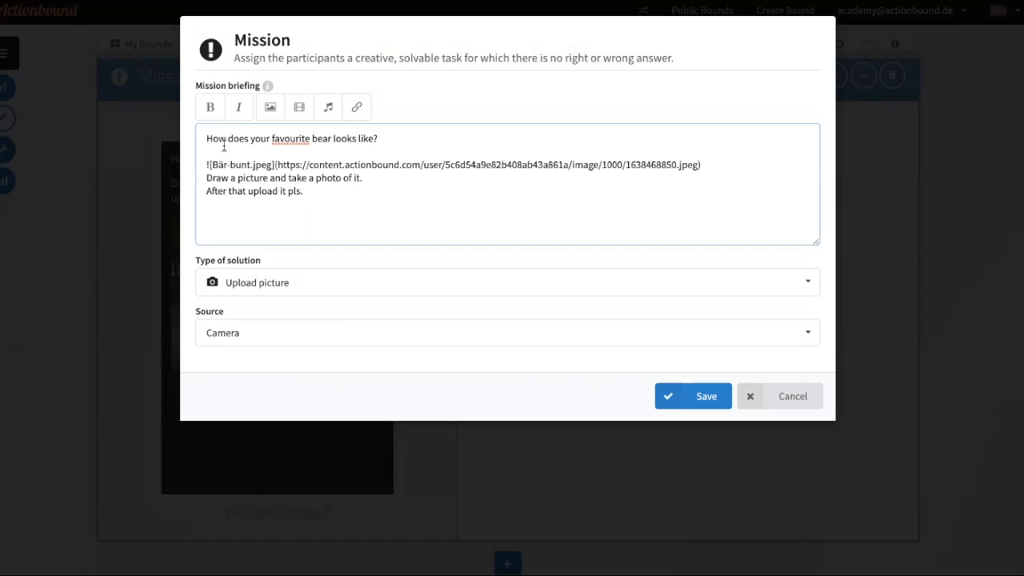
pyautogui.click(721, 396)
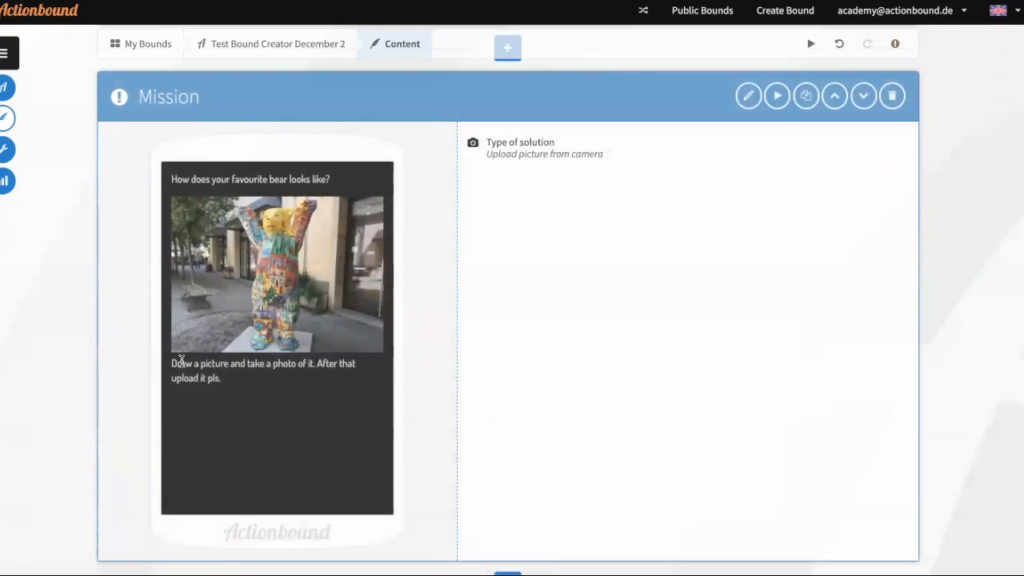
pyautogui.moveTo(180, 364); pyautogui.dragTo(233, 389)
pyautogui.click(257, 374)
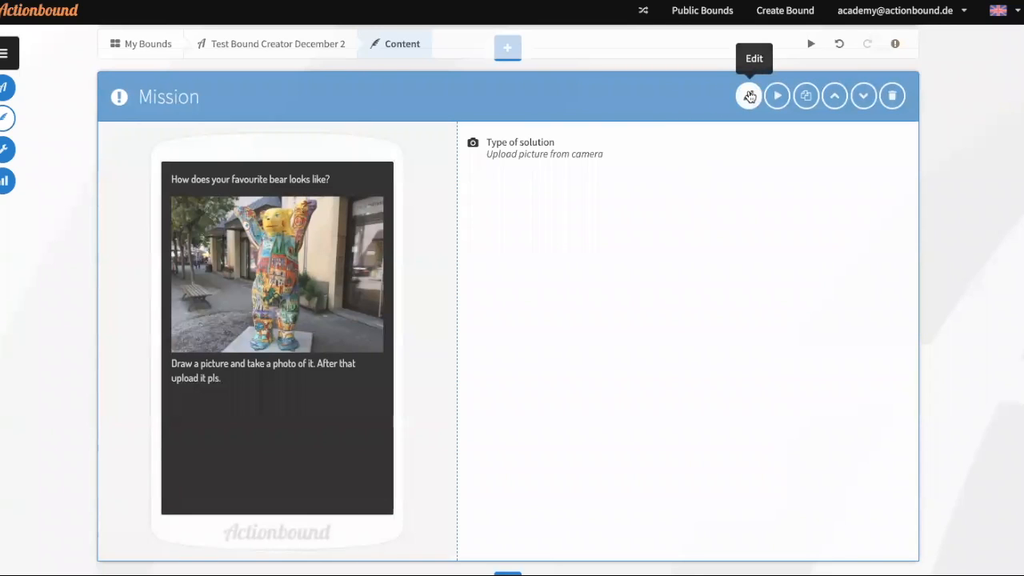
# Paste several copies of the bear image code below the Mission briefing text, separated by blank lines, and save the element
pyautogui.click(749, 96)
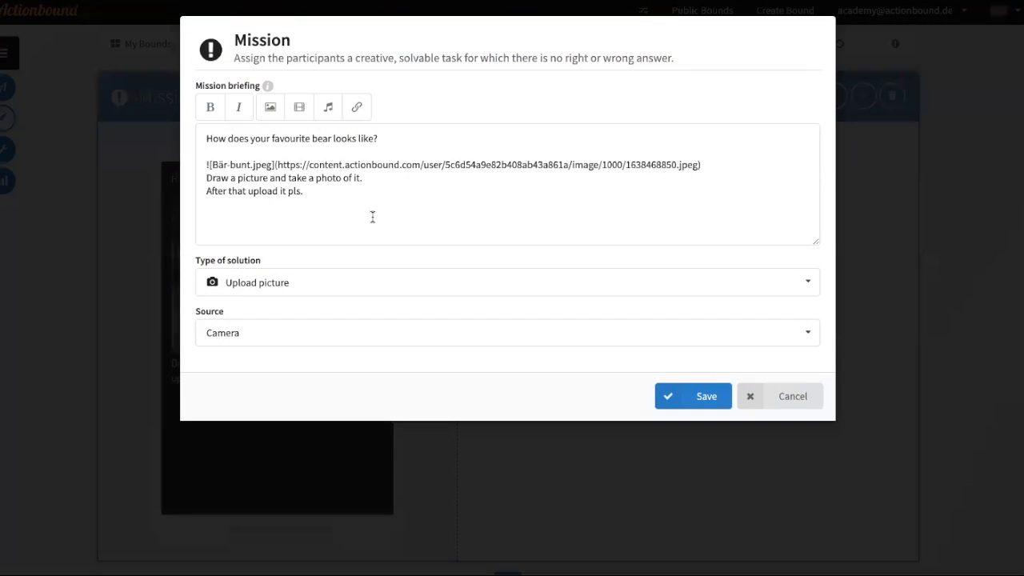
pyautogui.hotkey('ctrl', 'v')
pyautogui.press('Return')
pyautogui.press('Return')
pyautogui.hotkey('ctrl', 'v')
pyautogui.press('Return')
pyautogui.press('Return')
pyautogui.hotkey('ctrl', 'v')
pyautogui.press('Return')
pyautogui.press('Return')
pyautogui.hotkey('ctrl', 'v')
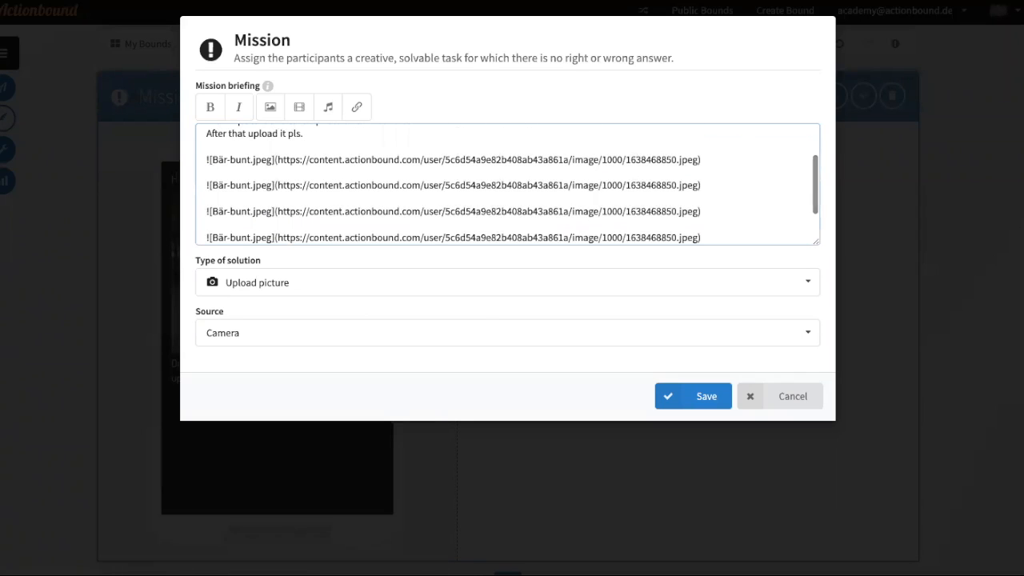
pyautogui.click(708, 397)
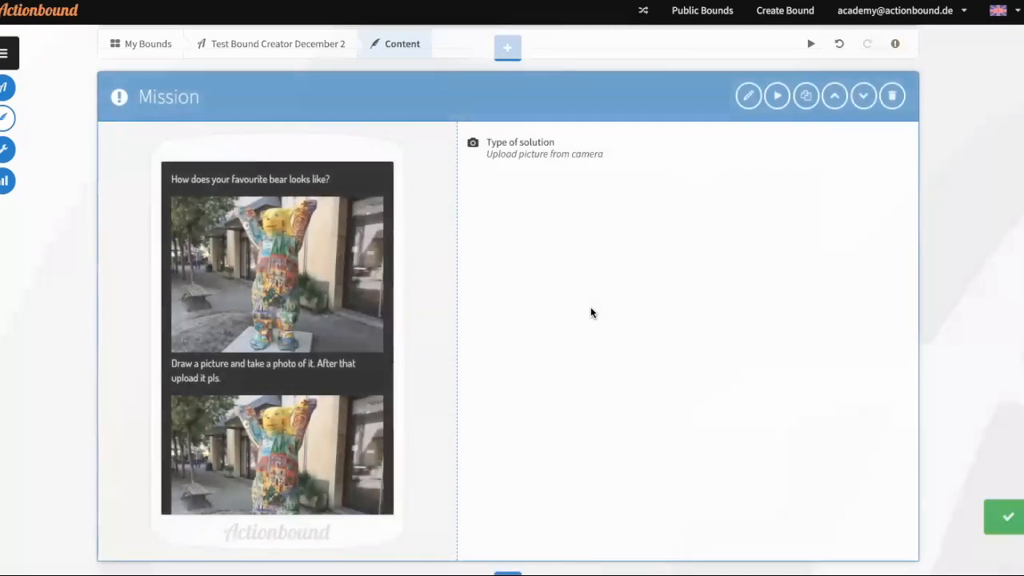
# Reload the content page and examine how the repeated bear images appear in the Mission preview
pyautogui.scroll(-3, 448, 240)
pyautogui.scroll(5, 440, 152)
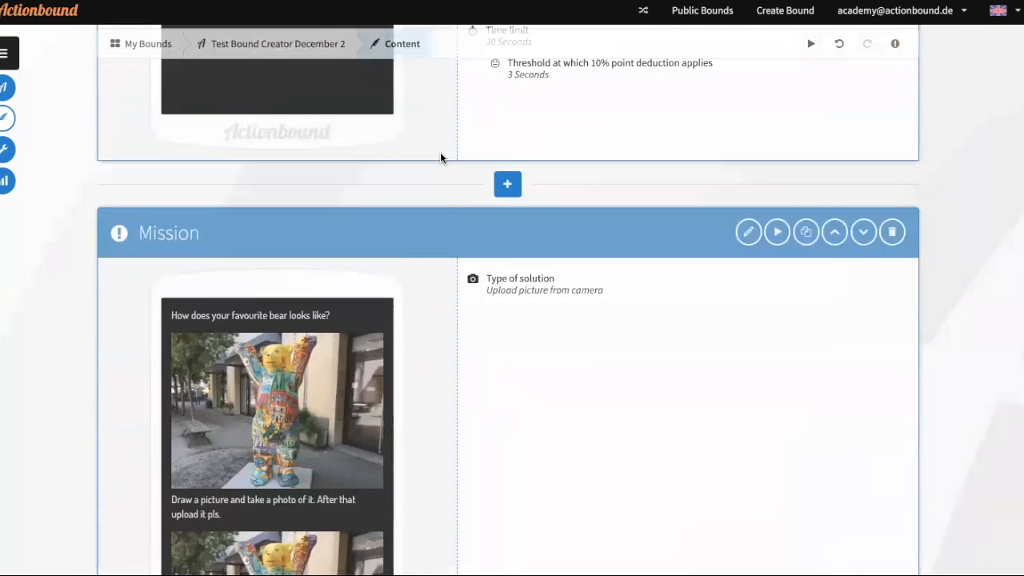
pyautogui.press('F5')
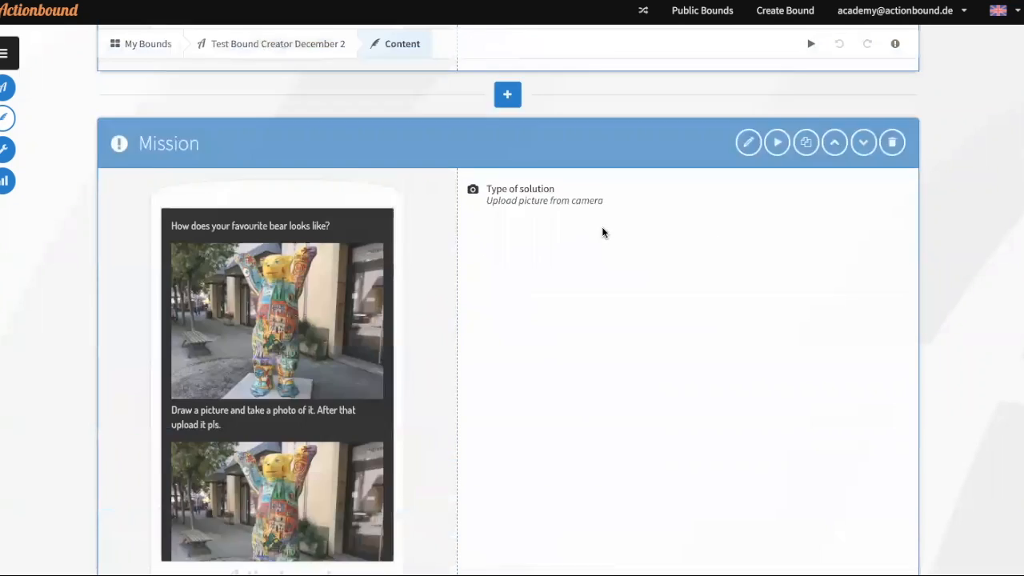
pyautogui.scroll(-5, 330, 260)
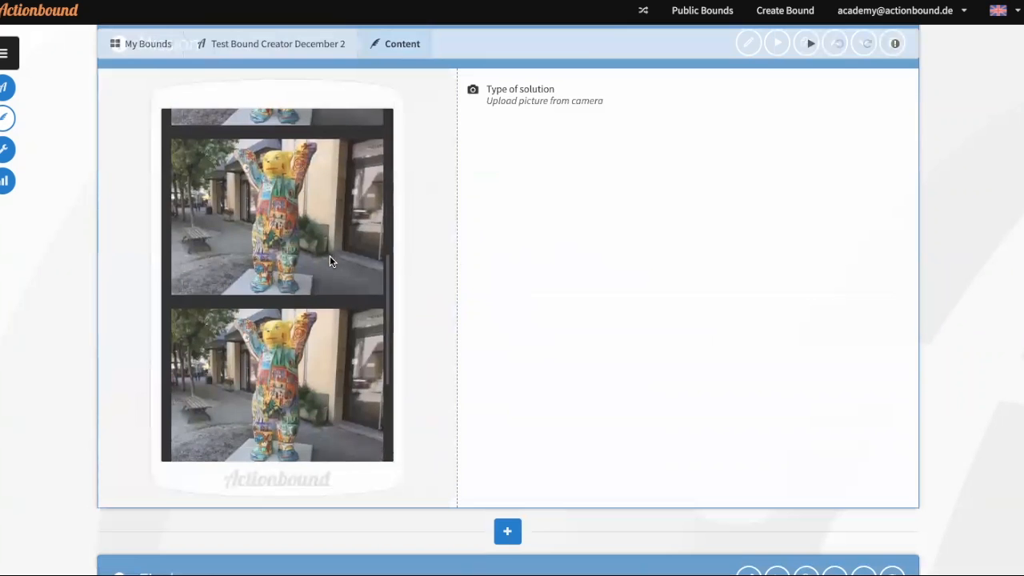
pyautogui.scroll(-5, 329, 260)
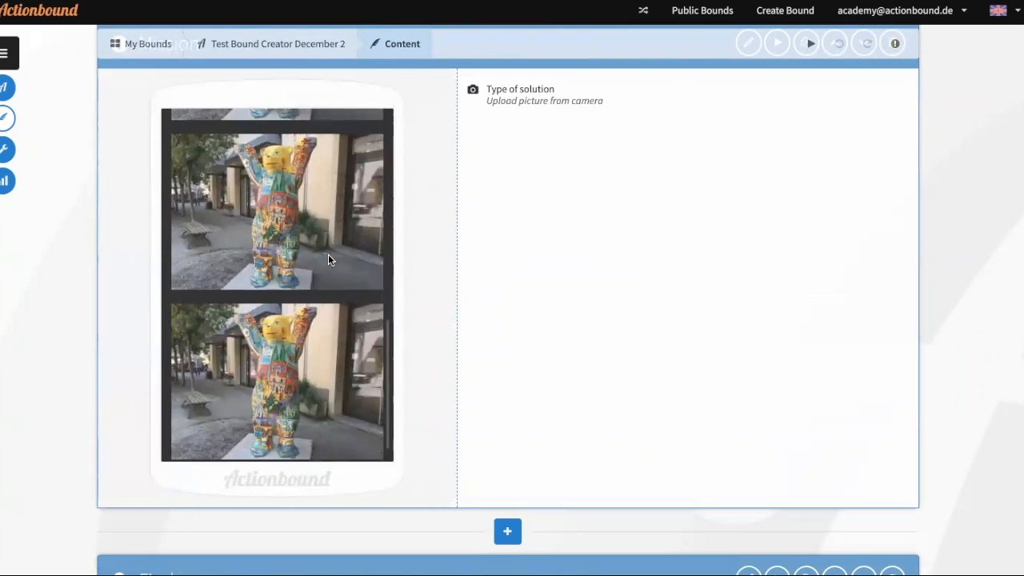
pyautogui.scroll(6, 328, 254)
pyautogui.scroll(-3, 398, 271)
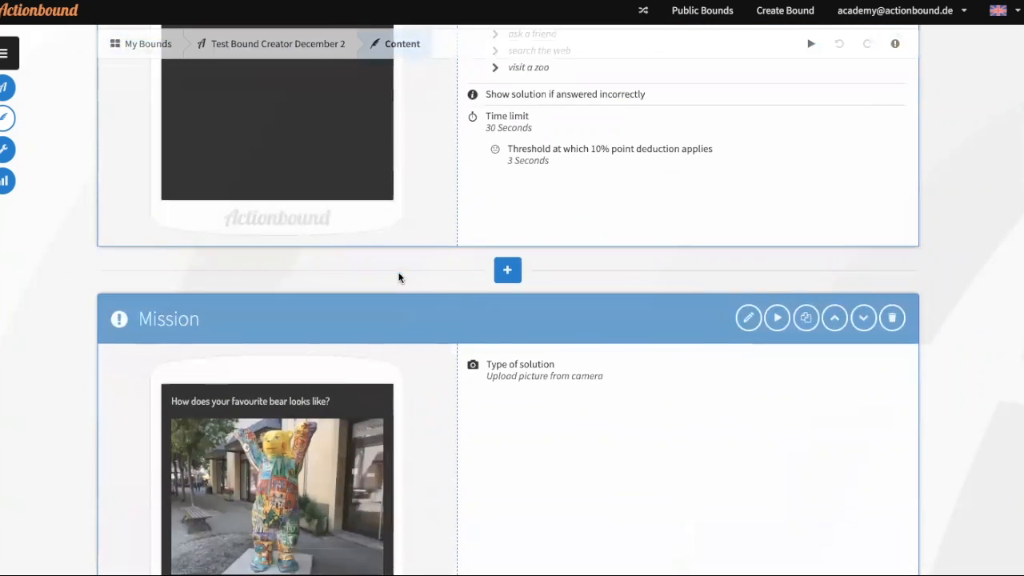
pyautogui.scroll(-3, 475, 183)
pyautogui.scroll(4, 715, 212)
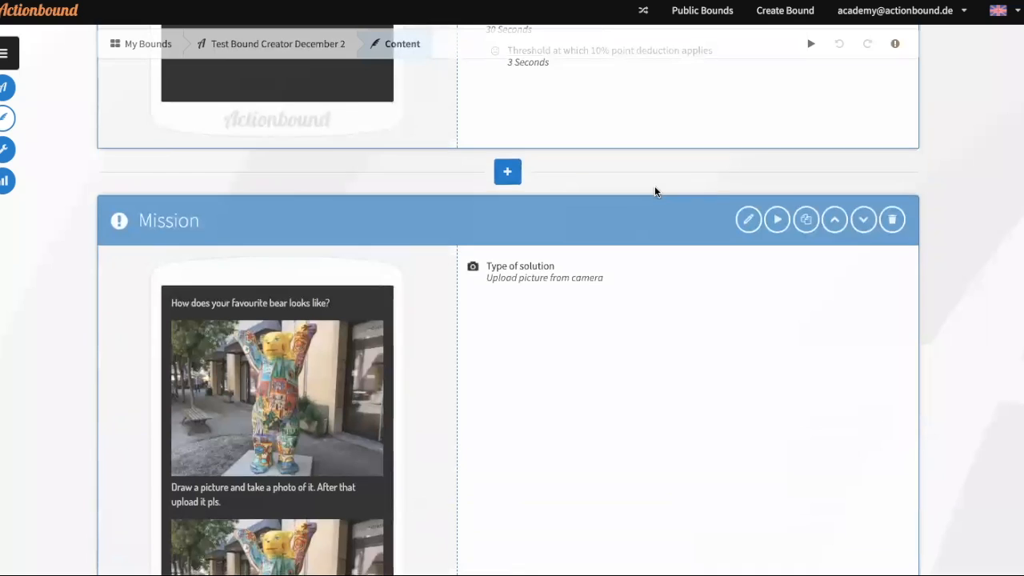
pyautogui.scroll(-2, 656, 190)
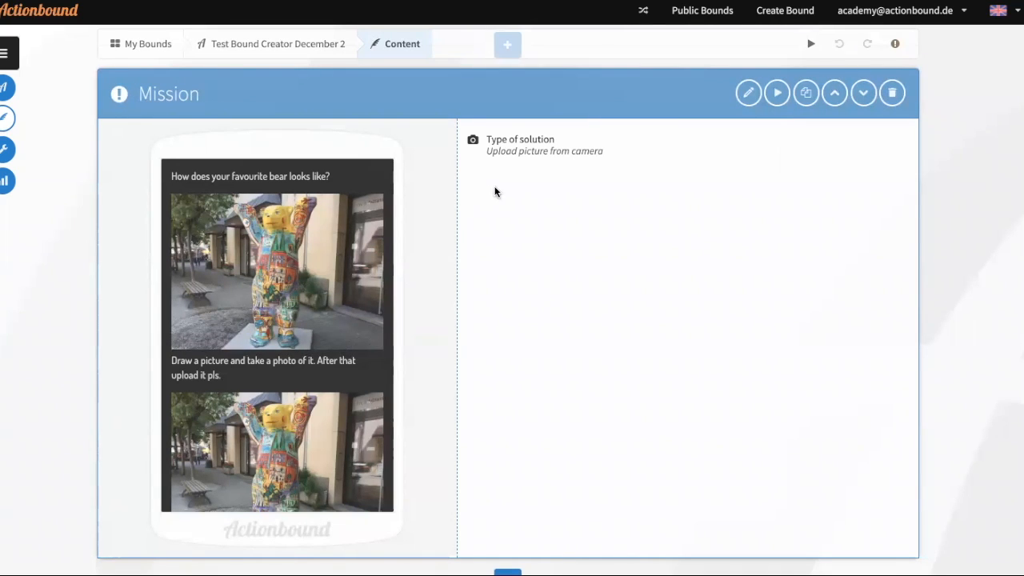
# Go to the overview of Test Bound Creator December 2 and put its current version online
pyautogui.scroll(-2, 494, 192)
pyautogui.scroll(8, 495, 192)
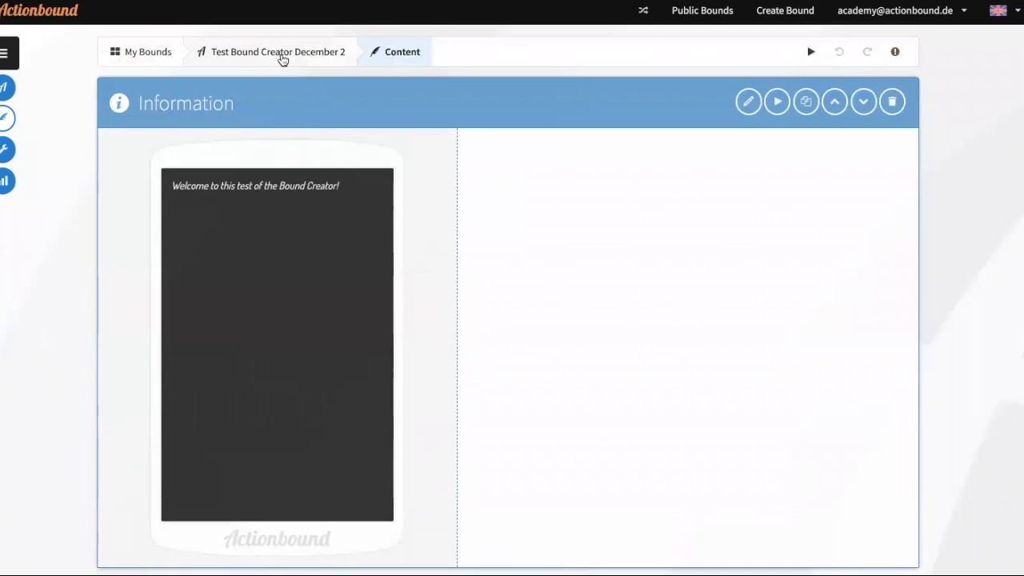
pyautogui.click(281, 58)
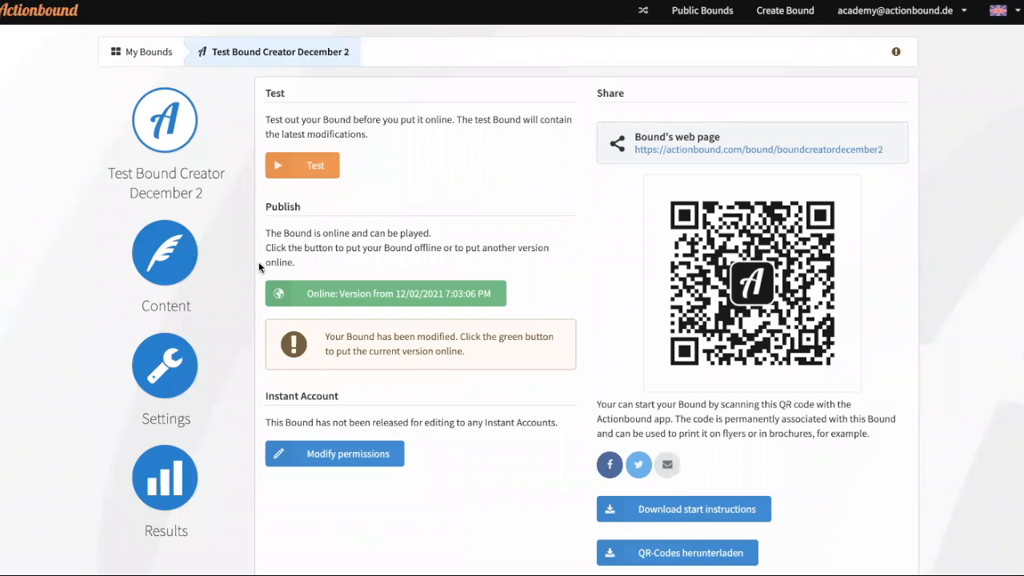
pyautogui.moveTo(324, 337); pyautogui.dragTo(466, 357)
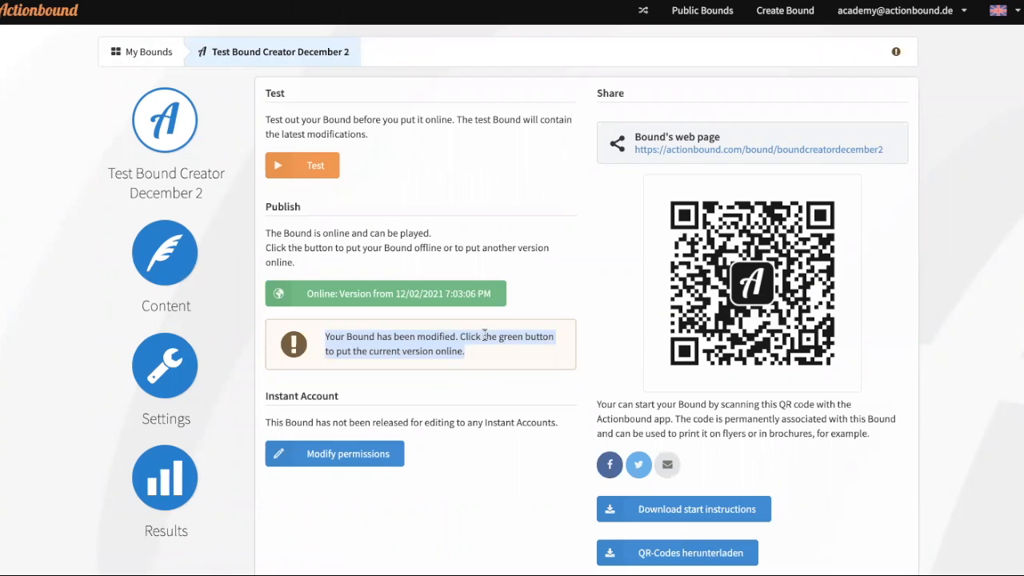
pyautogui.click(483, 299)
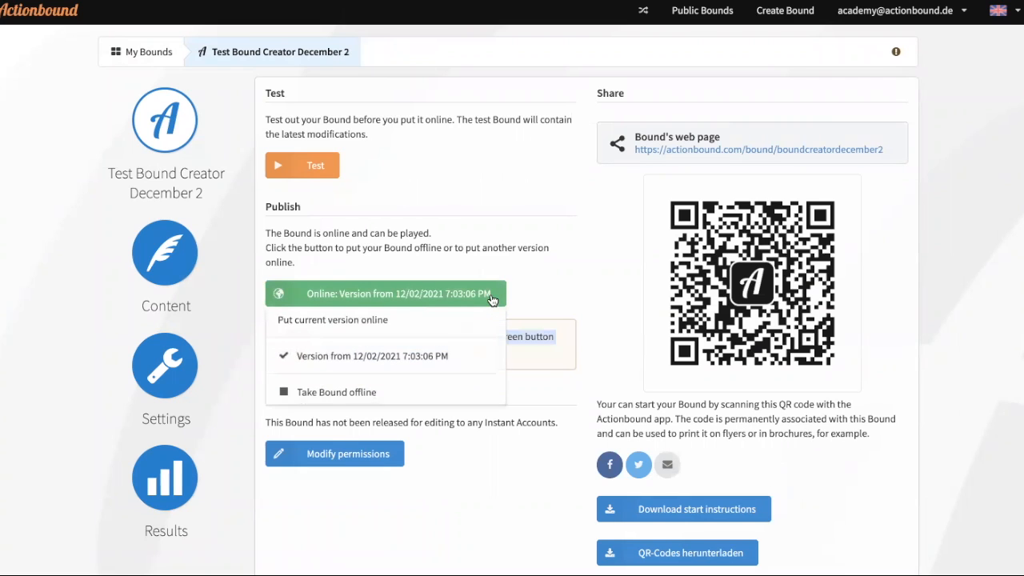
pyautogui.click(481, 320)
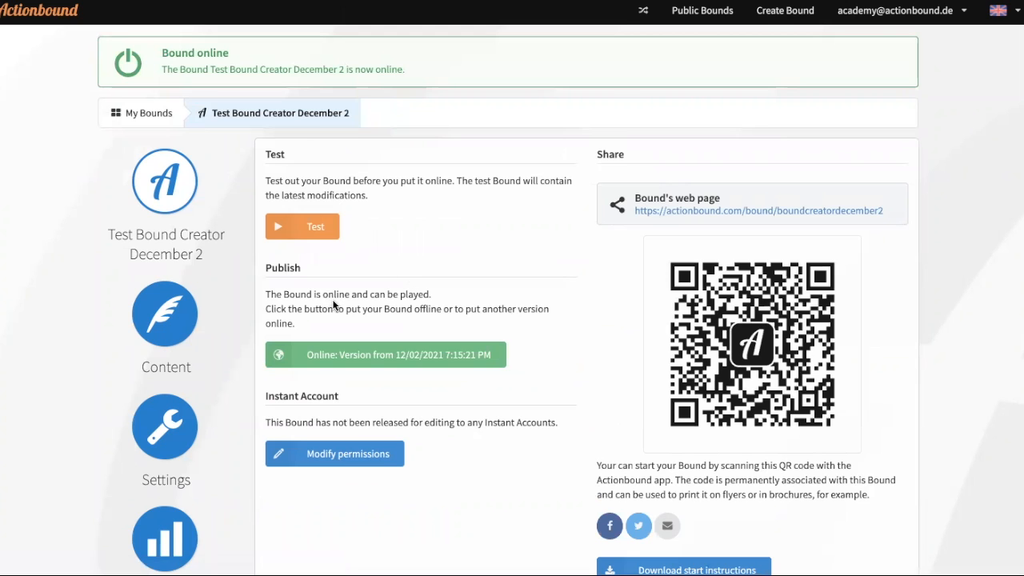
# Review the publishing options and the earlier versions available for the bound, without choosing any of them
pyautogui.scroll(-1, 336, 303)
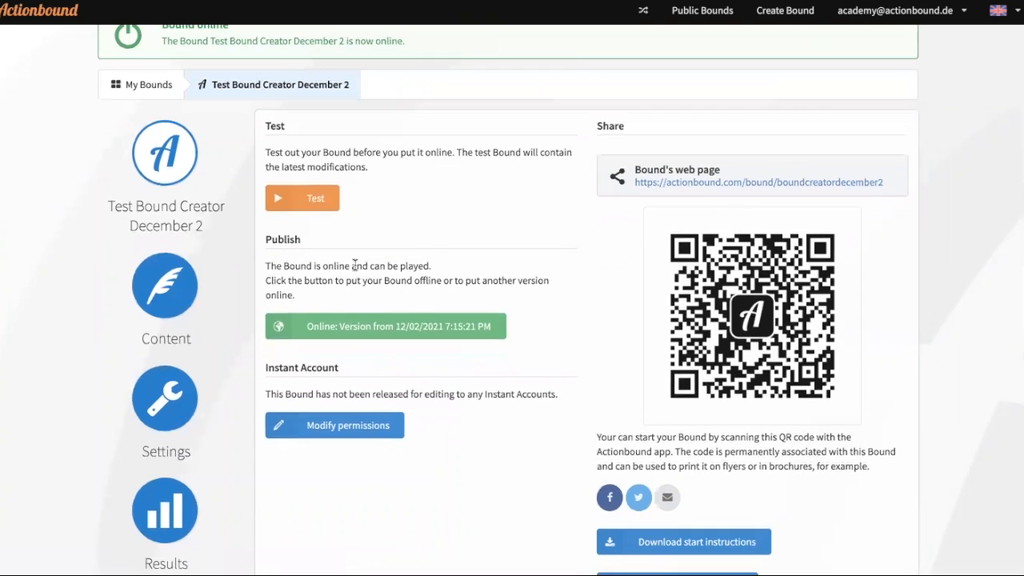
pyautogui.click(404, 330)
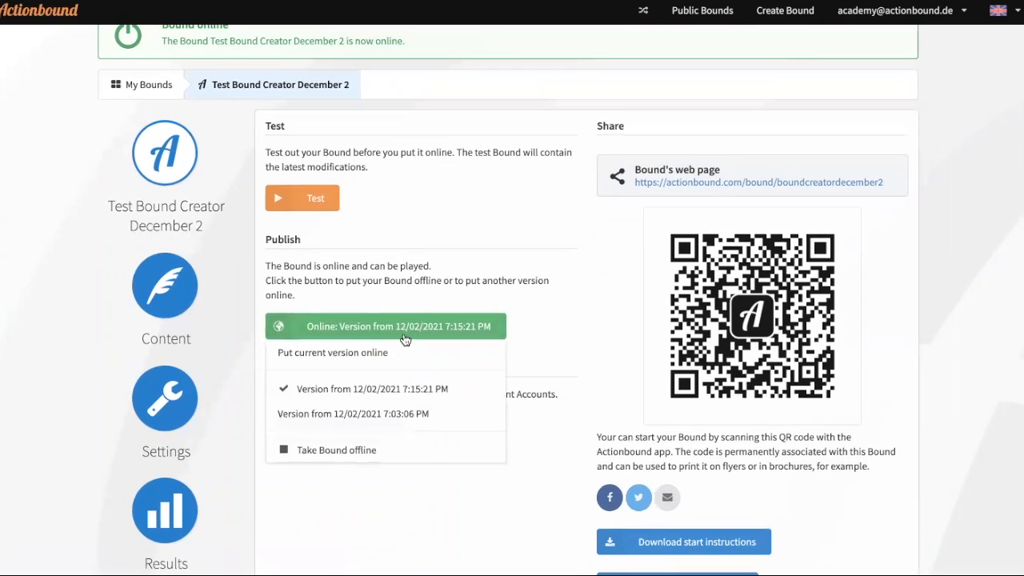
pyautogui.click(453, 282)
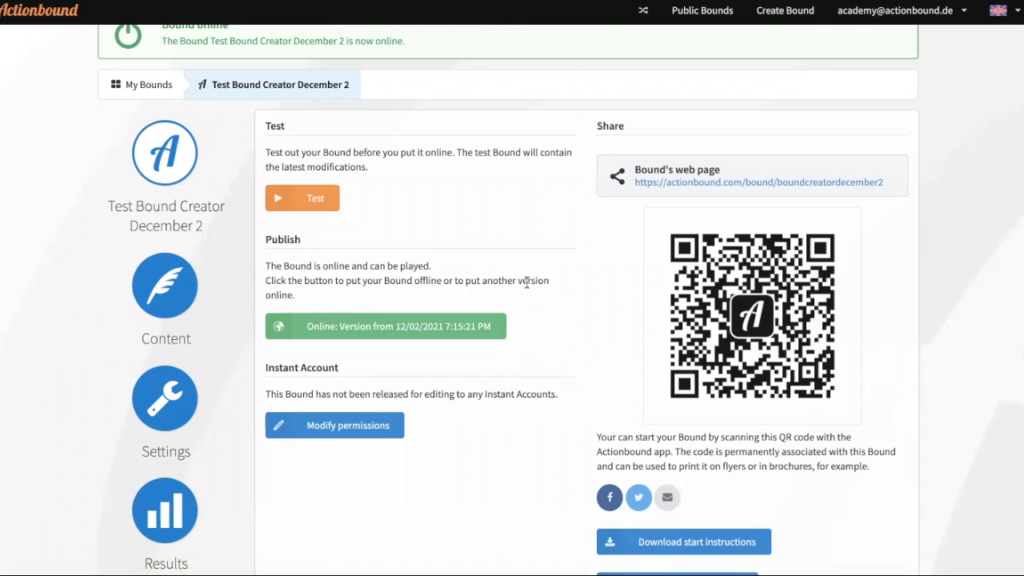
pyautogui.click(502, 327)
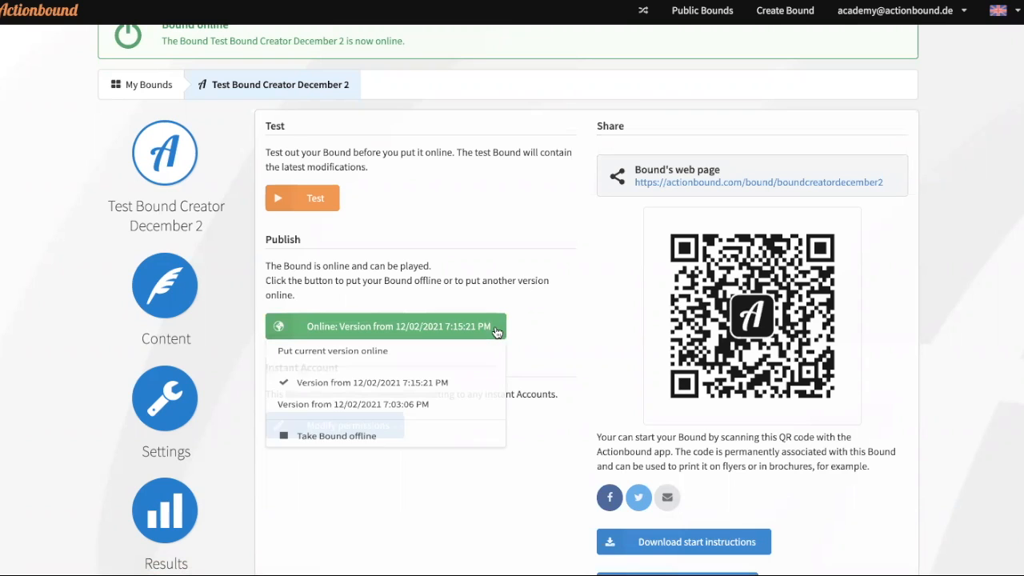
pyautogui.click(493, 280)
# Open the settings of Test Bound Creator December 2
pyautogui.scroll(-1, 164, 307)
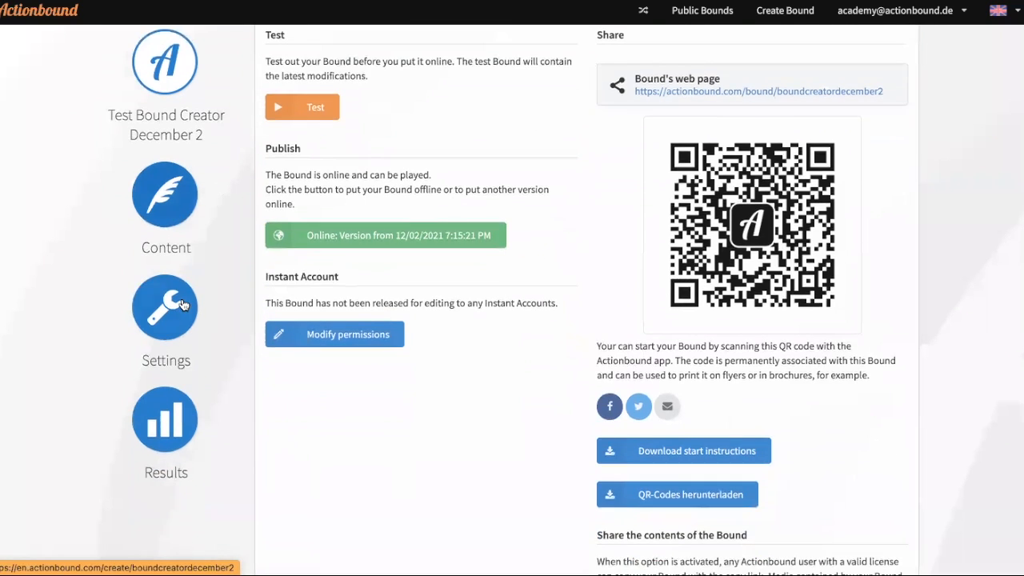
pyautogui.click(162, 310)
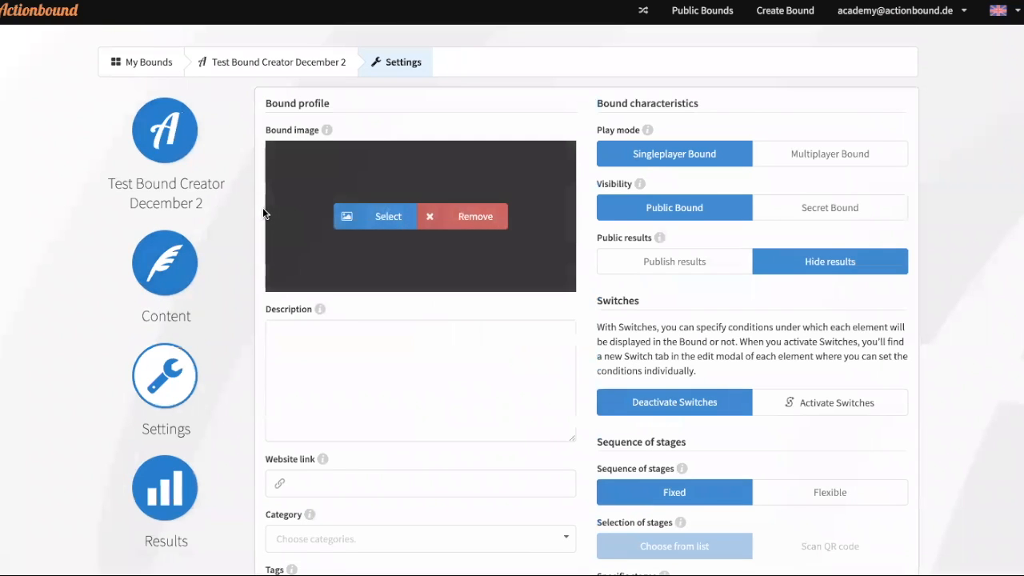
# Browse the media library for a possible bound image and close it without choosing a file
pyautogui.click(383, 216)
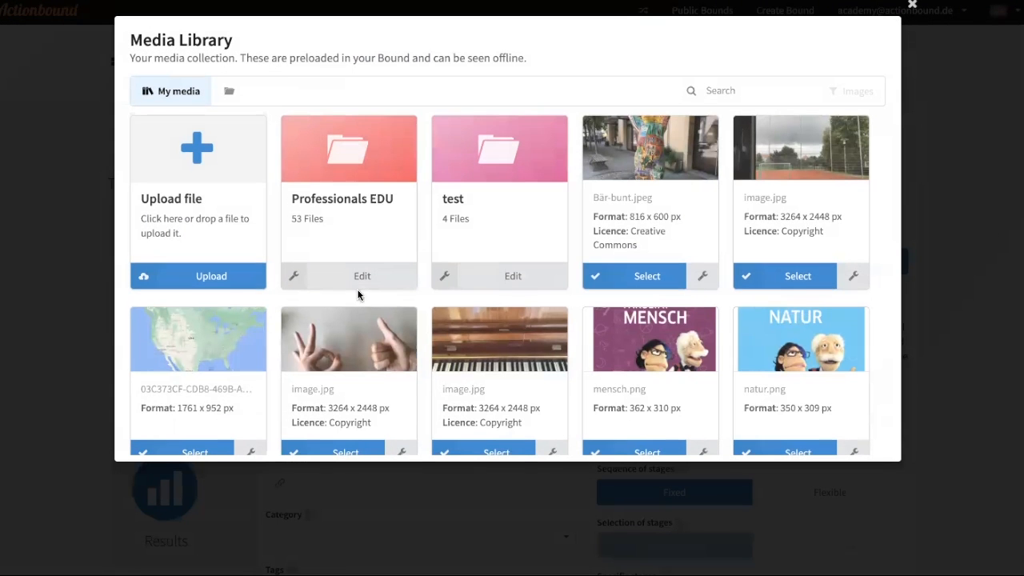
pyautogui.scroll(-1, 360, 293)
pyautogui.scroll(-3, 380, 198)
pyautogui.scroll(3, 380, 198)
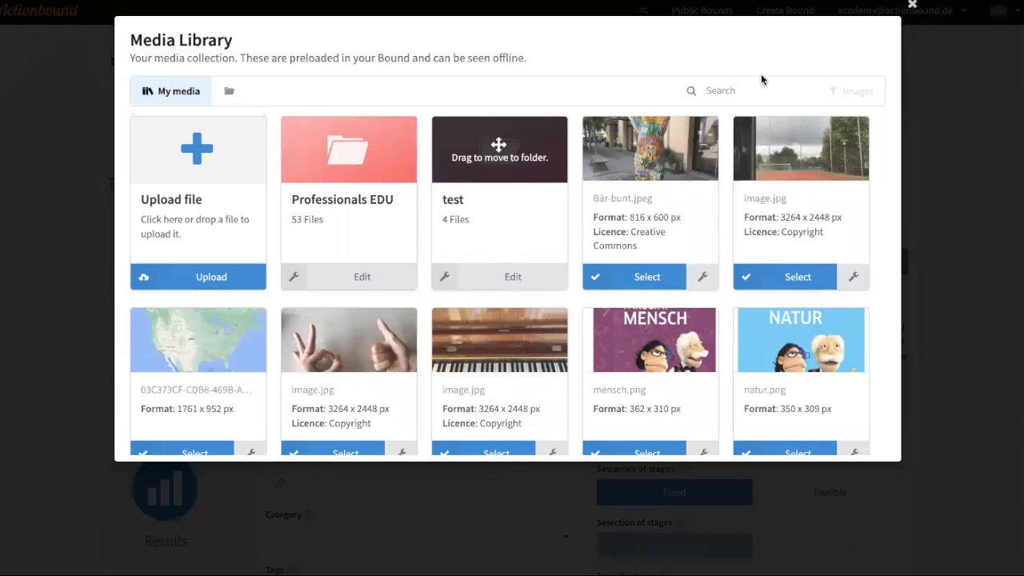
pyautogui.click(912, 4)
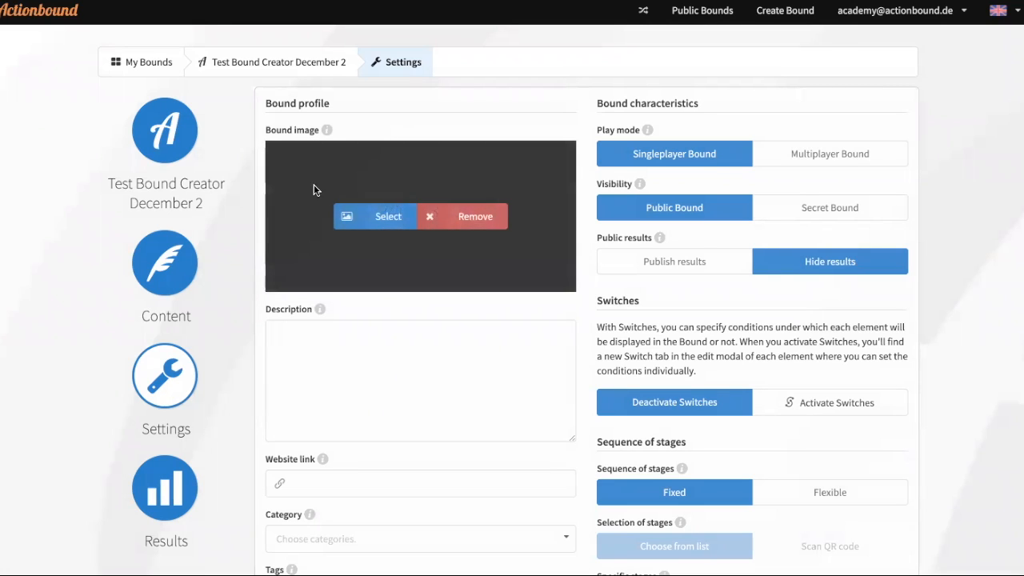
# Review the bound profile's Description, Website link and Category options without entering or choosing anything
pyautogui.click(345, 366)
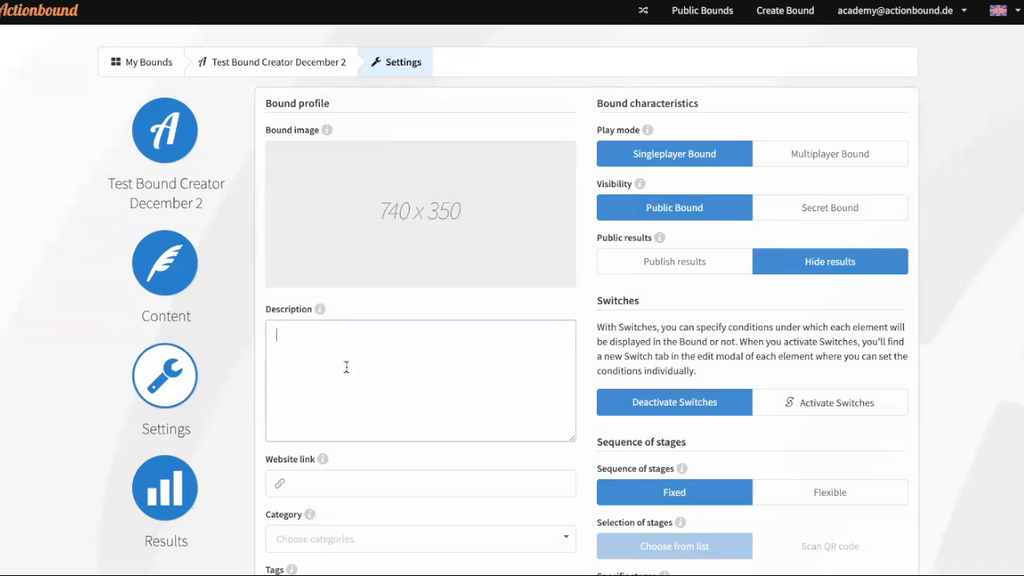
pyautogui.scroll(-1, 347, 366)
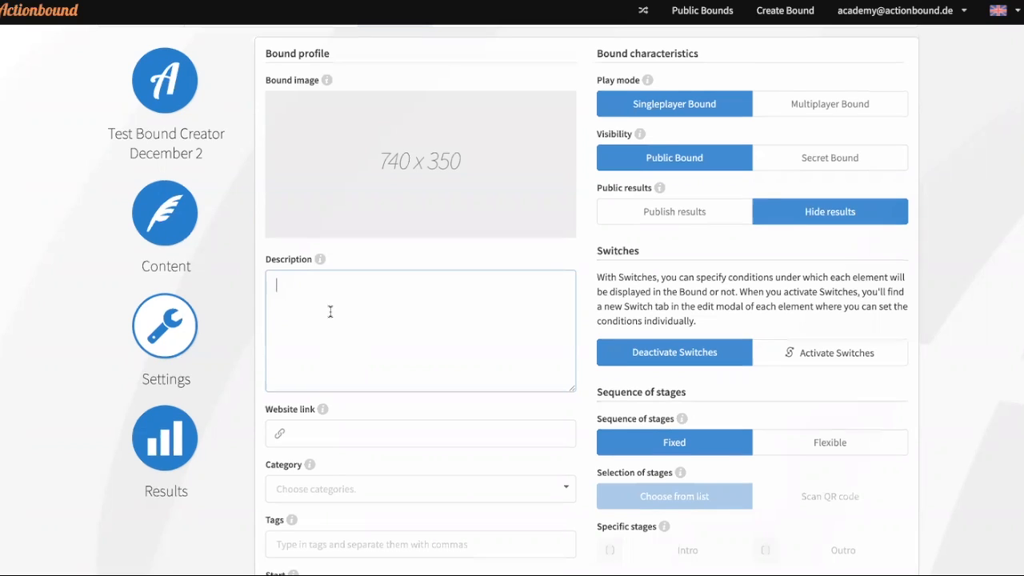
pyautogui.scroll(-3, 374, 244)
pyautogui.click(379, 233)
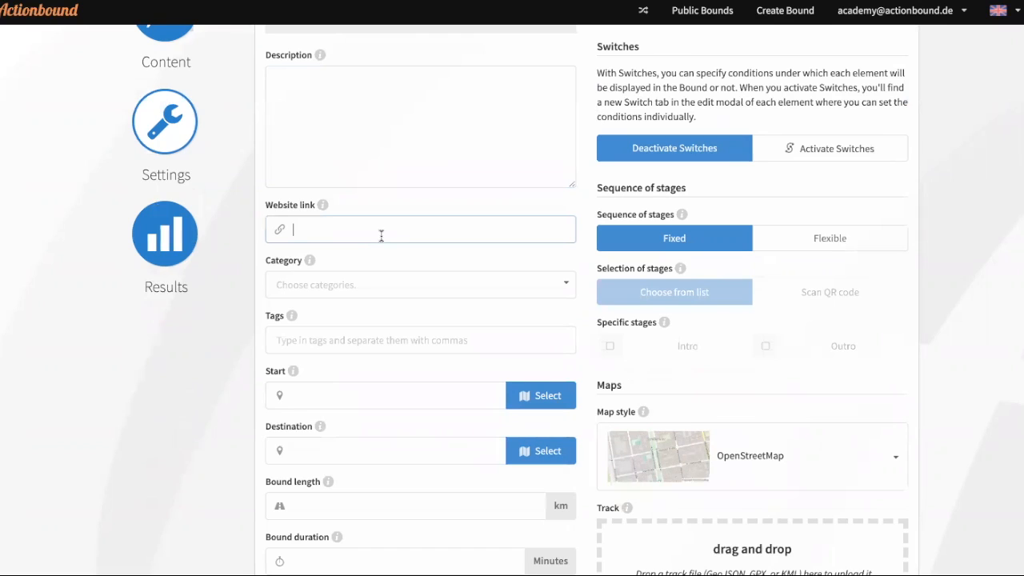
pyautogui.scroll(1, 379, 233)
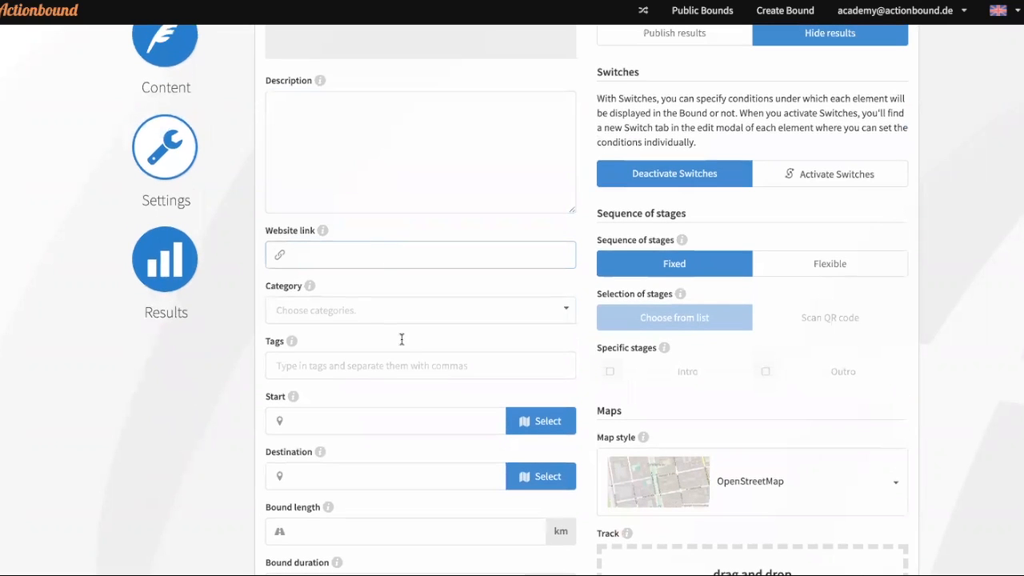
pyautogui.click(433, 307)
pyautogui.scroll(-1, 421, 263)
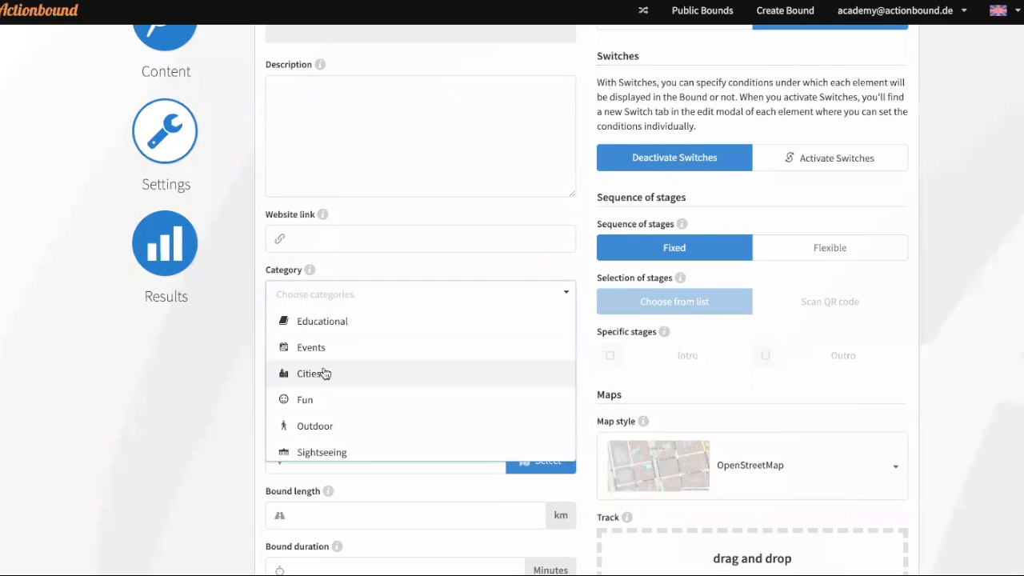
pyautogui.click(190, 381)
pyautogui.scroll(-1, 379, 301)
pyautogui.scroll(-1, 379, 301)
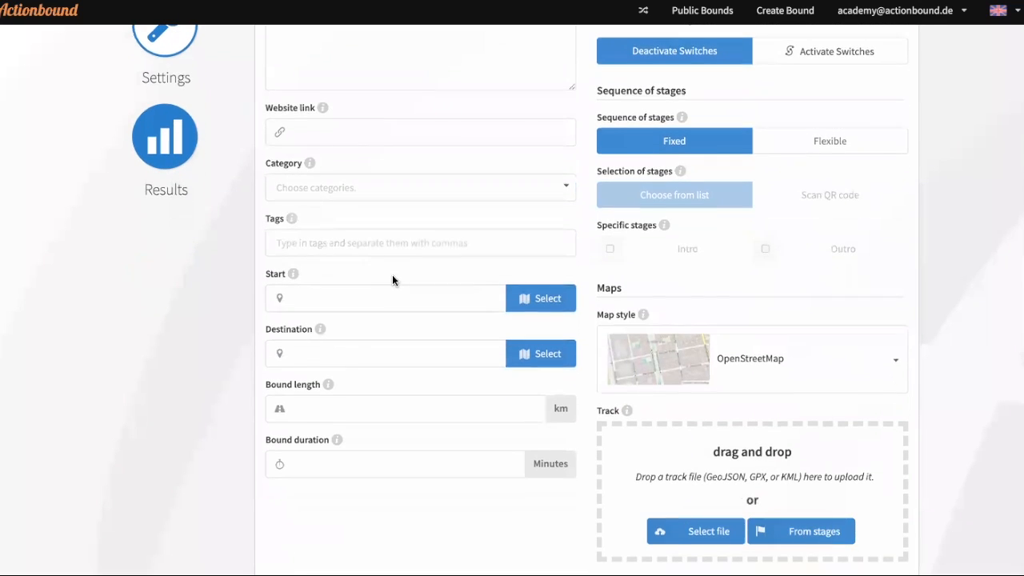
# Set the bound's start coordinate on the map at Alexanderplatz in Berlin, at 52.520683, 13.411961
pyautogui.click(397, 297)
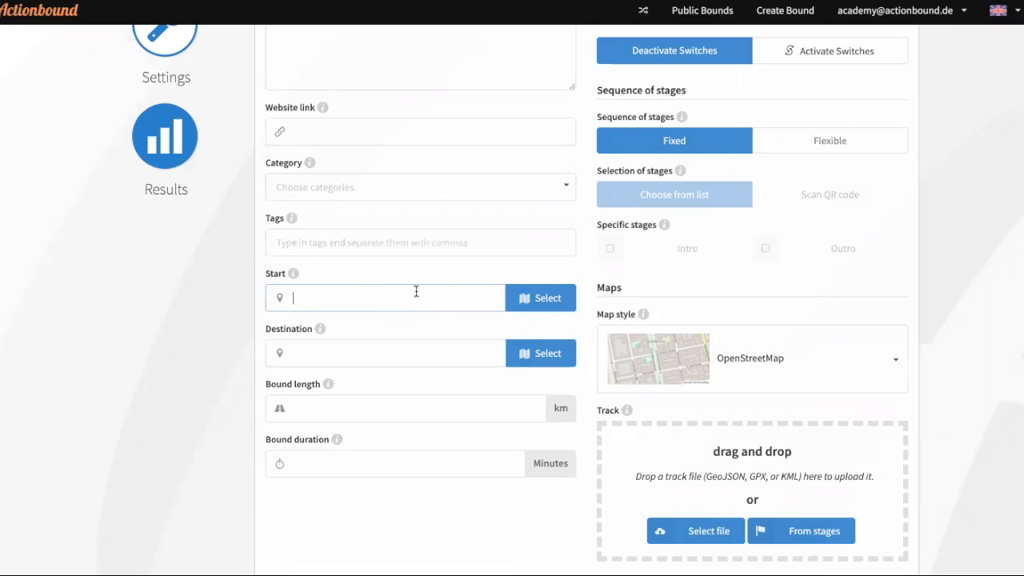
pyautogui.click(552, 296)
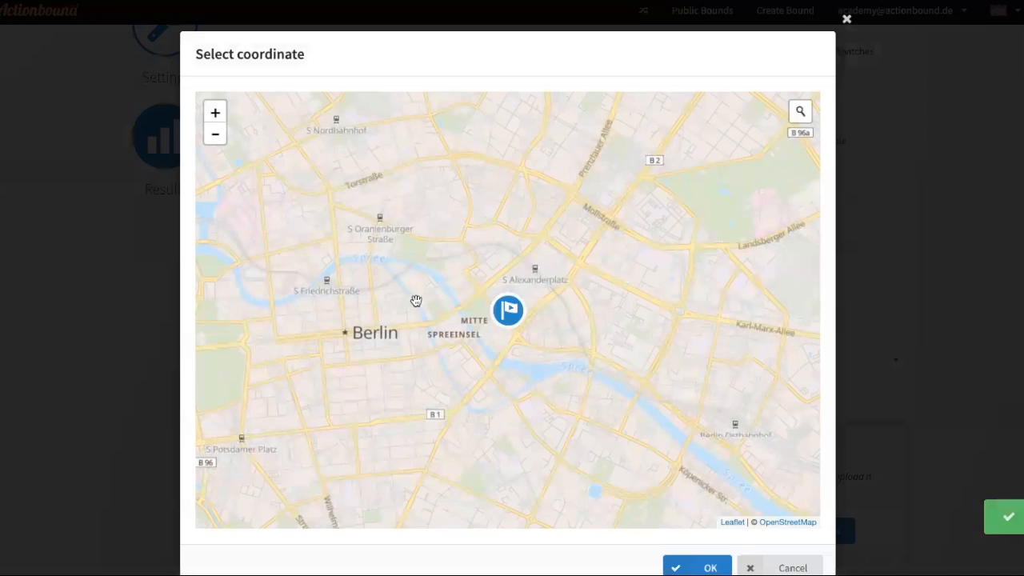
pyautogui.moveTo(547, 272); pyautogui.dragTo(531, 224)
pyautogui.scroll(1, 532, 222)
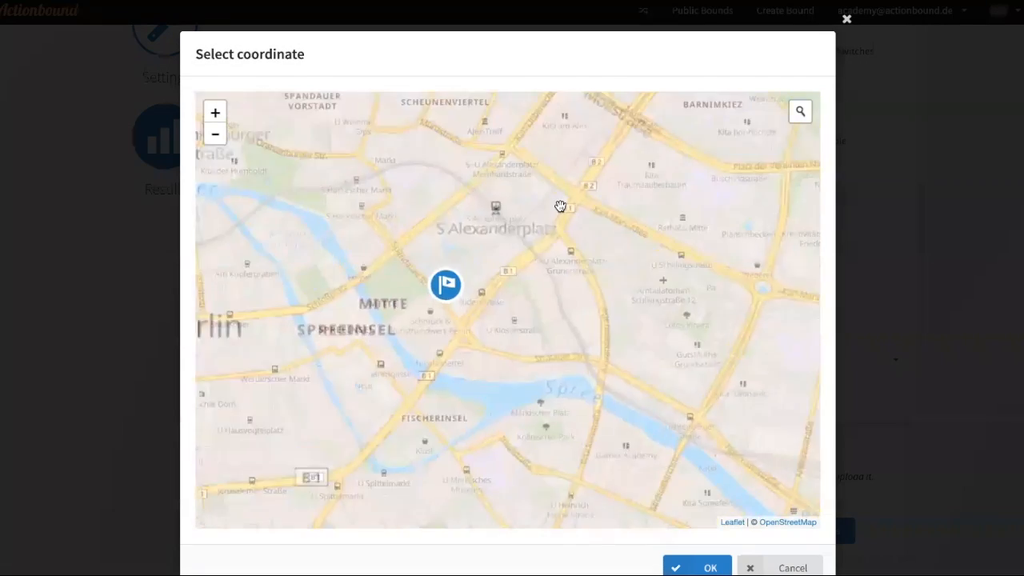
pyautogui.scroll(3, 560, 207)
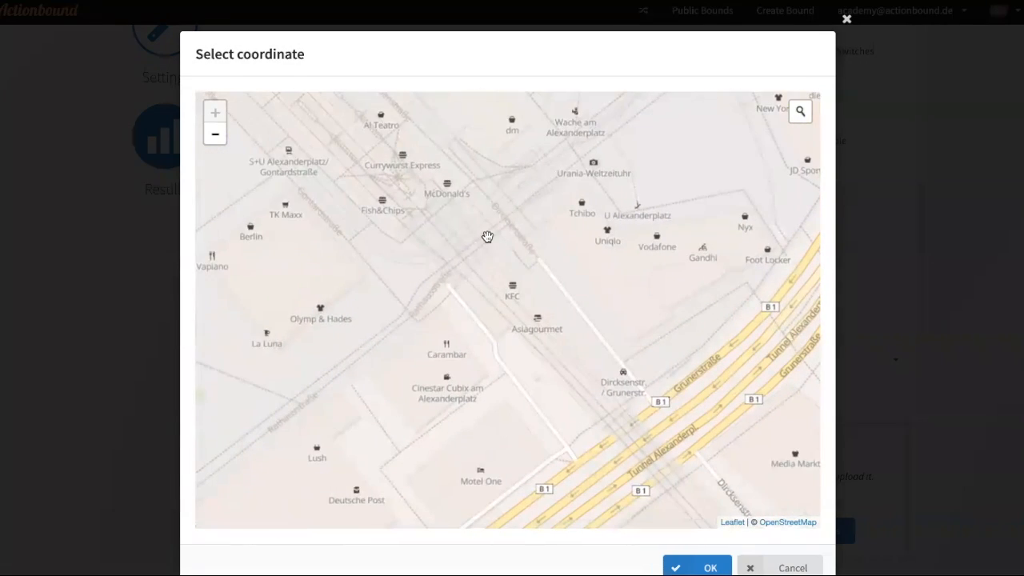
pyautogui.click(401, 258)
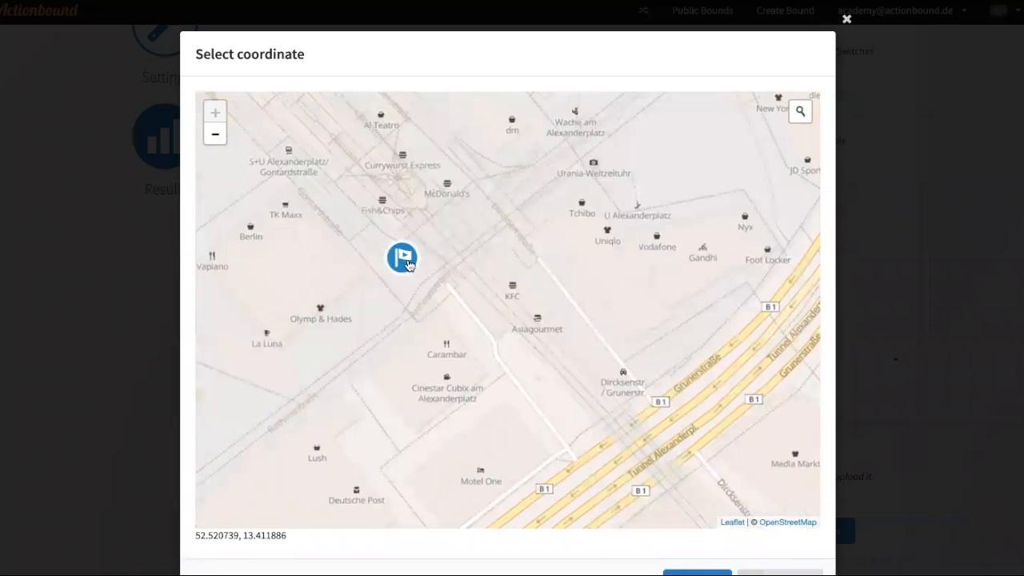
pyautogui.moveTo(410, 272); pyautogui.dragTo(419, 281)
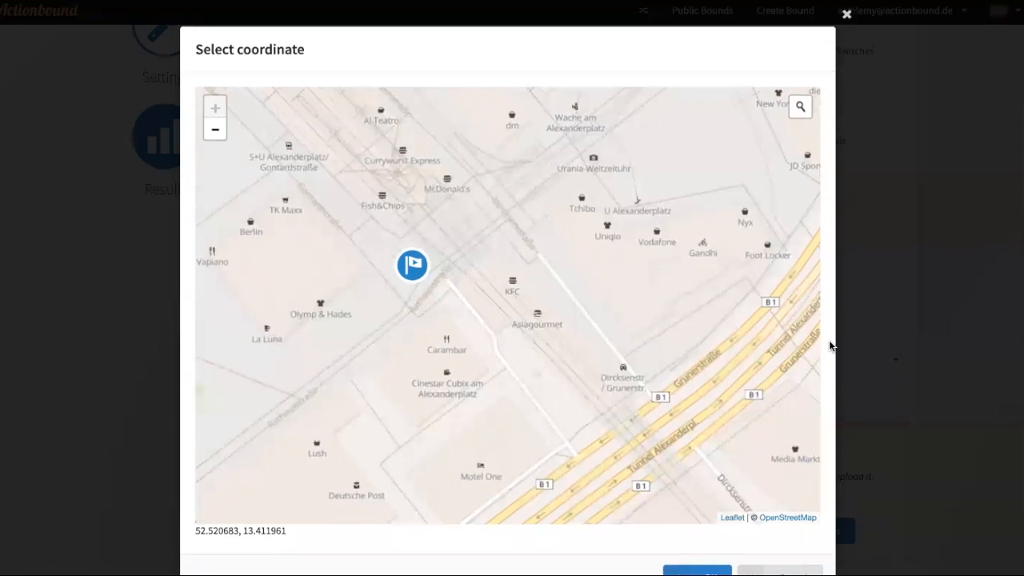
pyautogui.scroll(-1, 829, 340)
pyautogui.click(674, 526)
pyautogui.moveTo(383, 298); pyautogui.dragTo(280, 298)
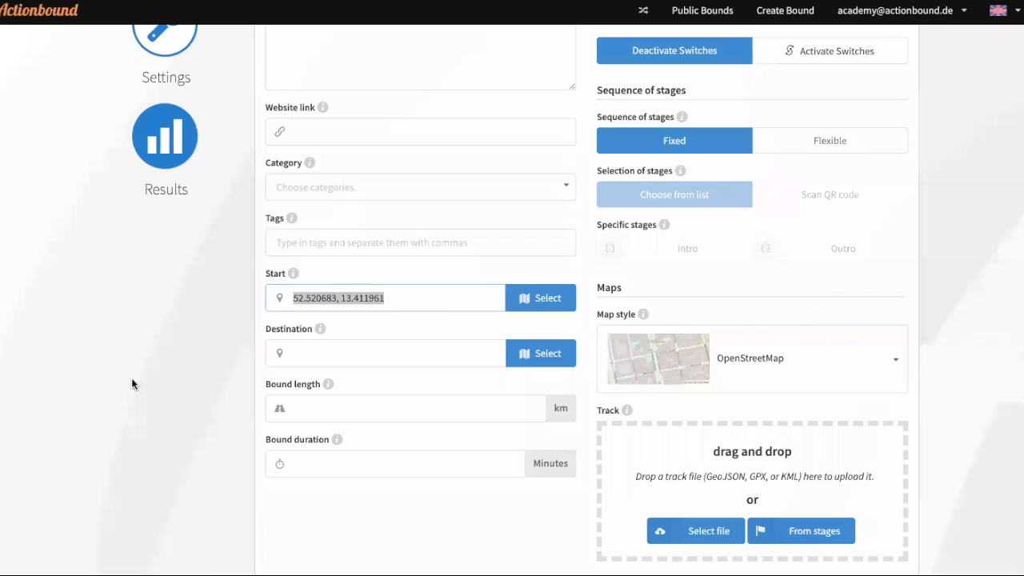
# Leave the destination empty and set the bound length to 1 km and the bound duration to 15 minutes
pyautogui.click(383, 358)
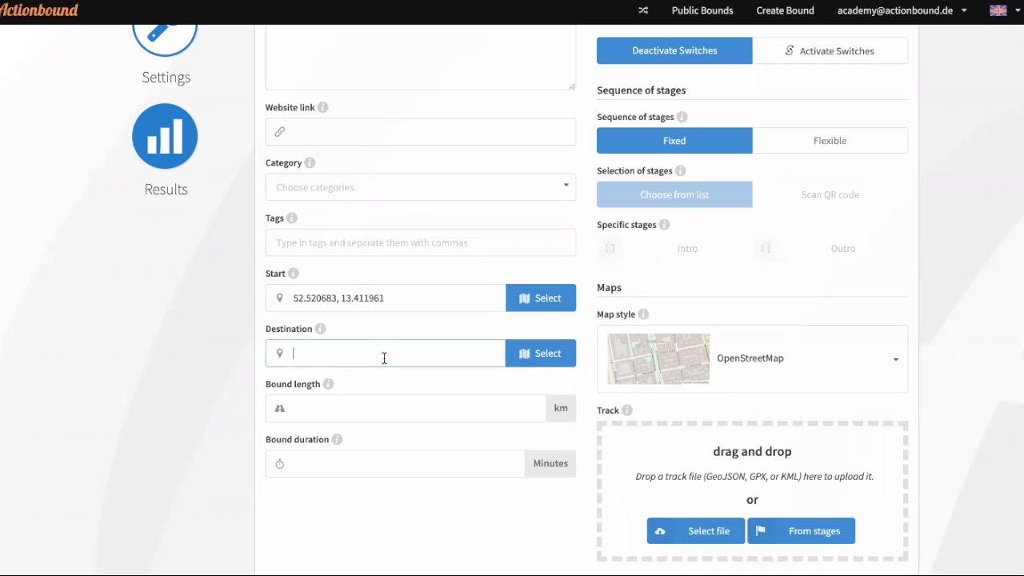
pyautogui.click(378, 405)
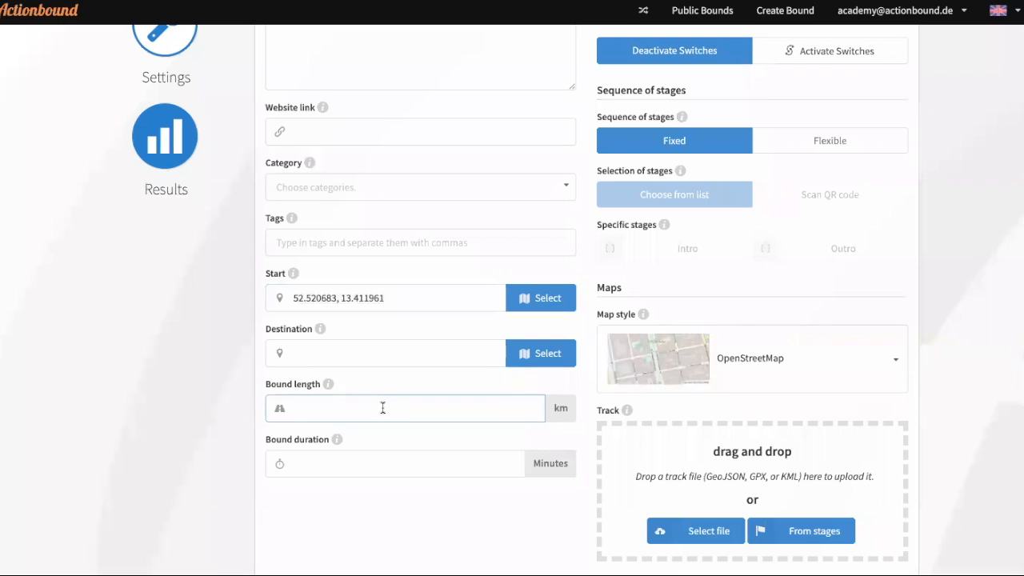
pyautogui.write('1')
pyautogui.click(352, 462)
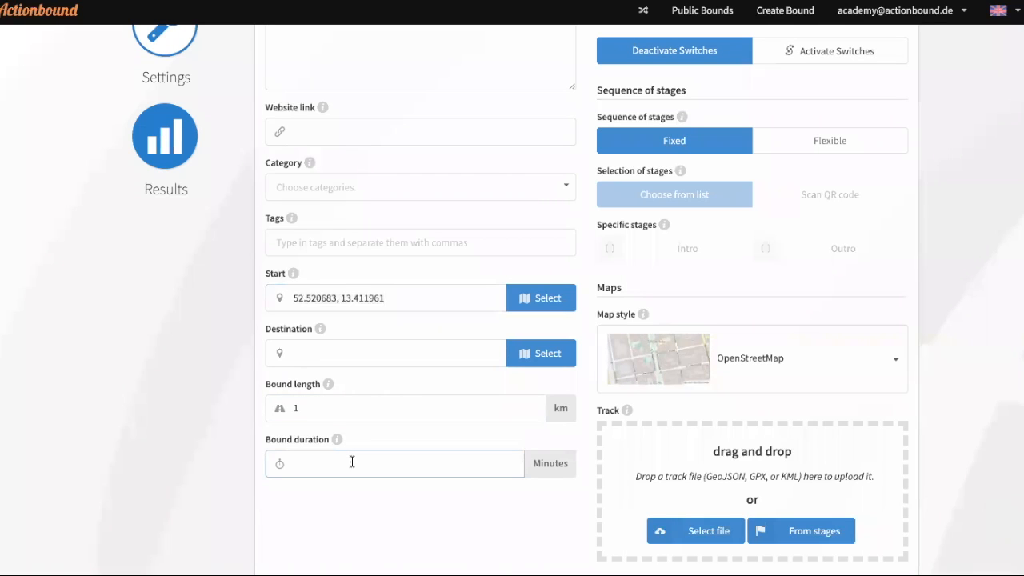
pyautogui.write('15')
# Set the public results option in the bound characteristics to Publish results
pyautogui.scroll(-3, 172, 273)
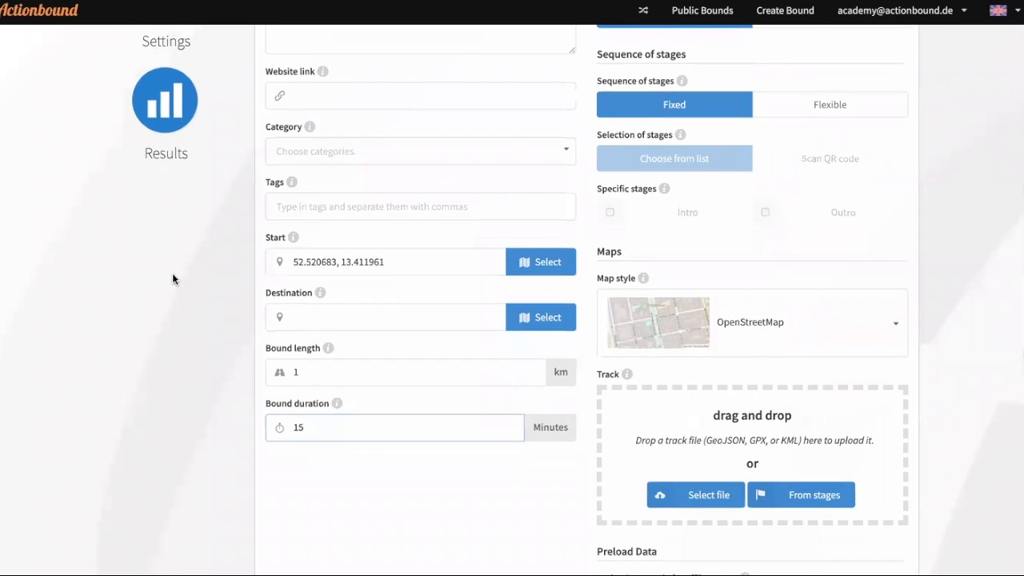
pyautogui.scroll(3, 172, 270)
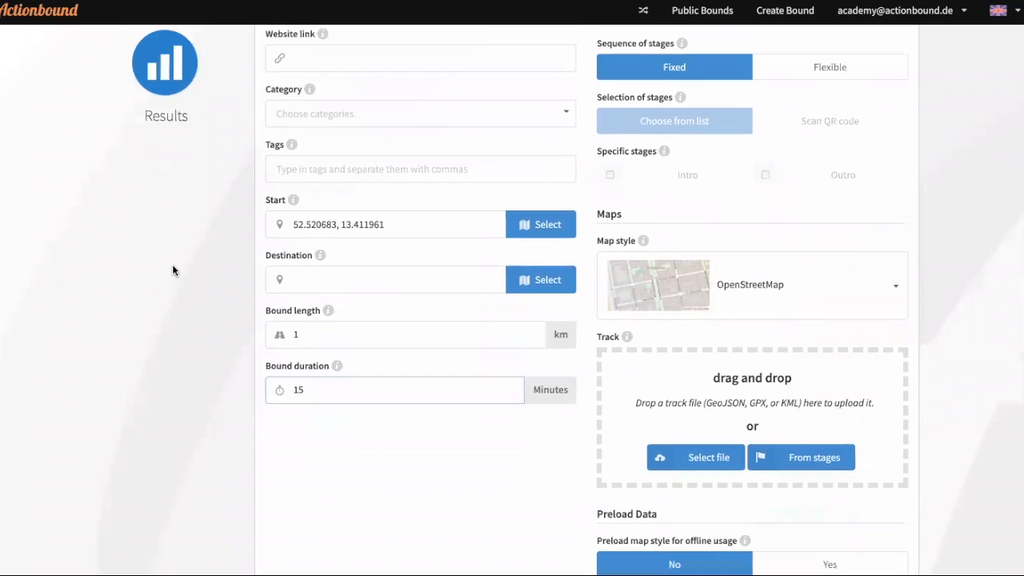
pyautogui.scroll(5, 172, 270)
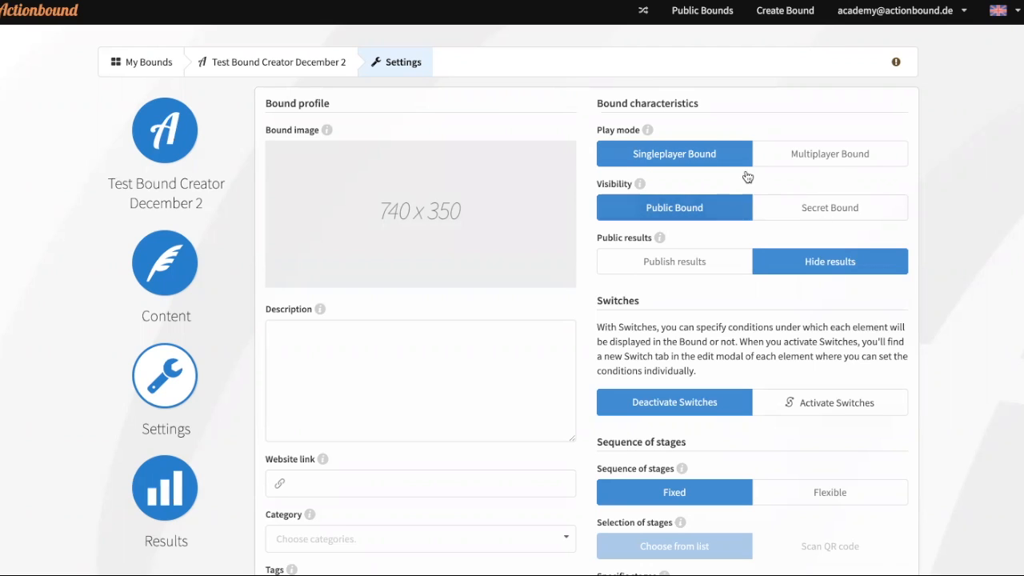
pyautogui.scroll(-1, 737, 148)
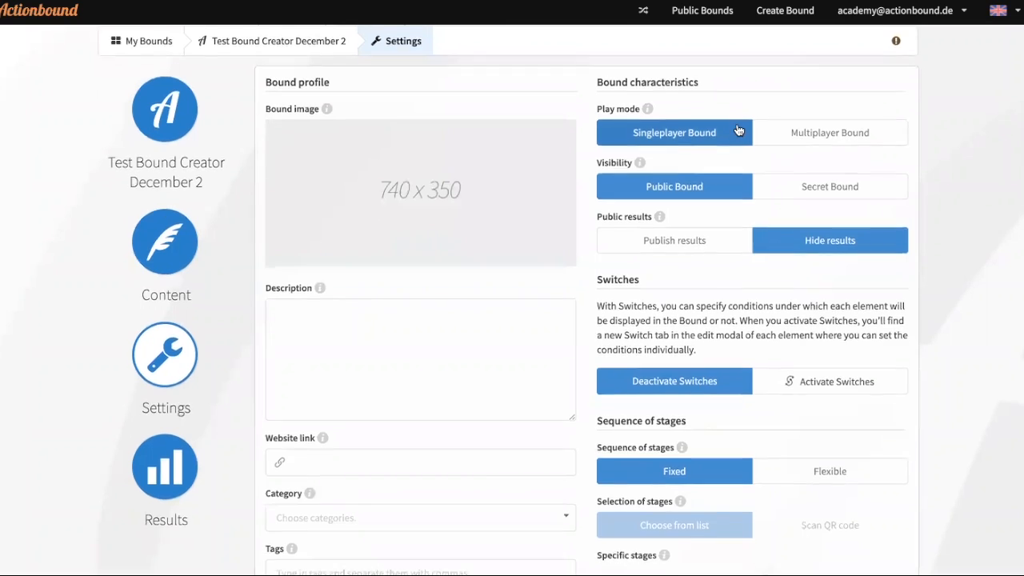
pyautogui.scroll(-2, 738, 128)
pyautogui.scroll(2, 738, 124)
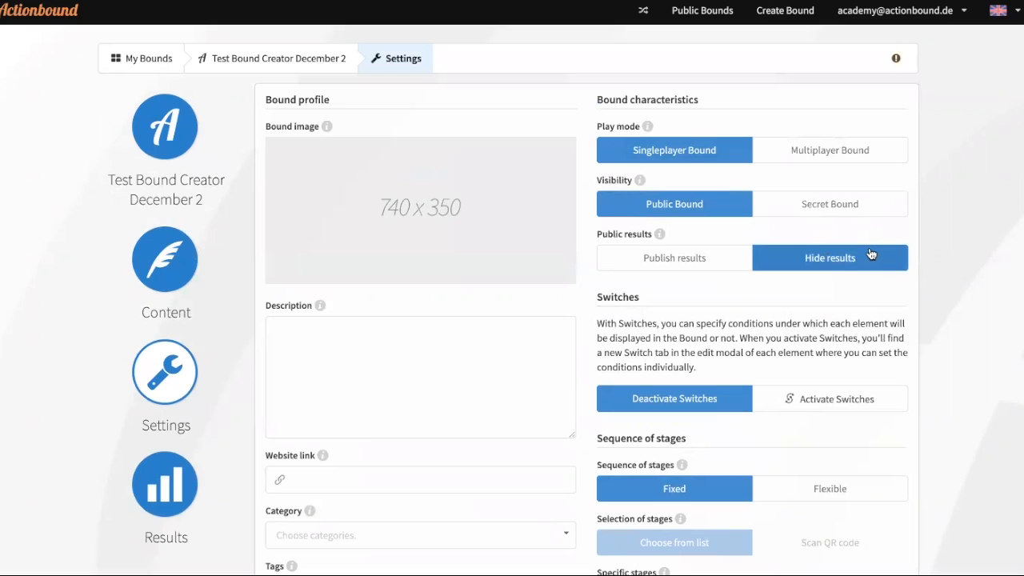
pyautogui.click(705, 263)
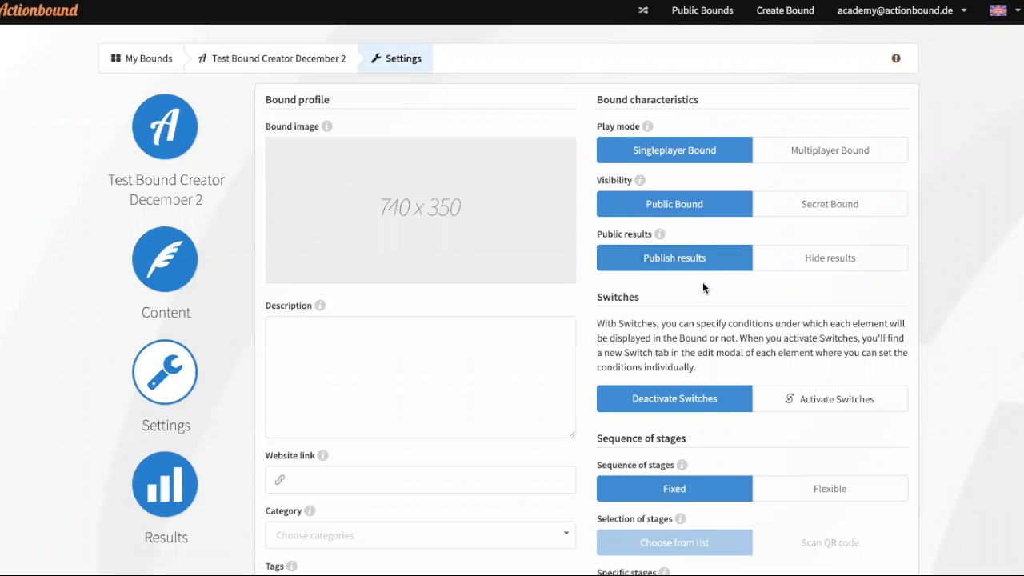
# Examine the Switches explanation and the Sequence of stages options in the bound characteristics
pyautogui.scroll(-1, 703, 285)
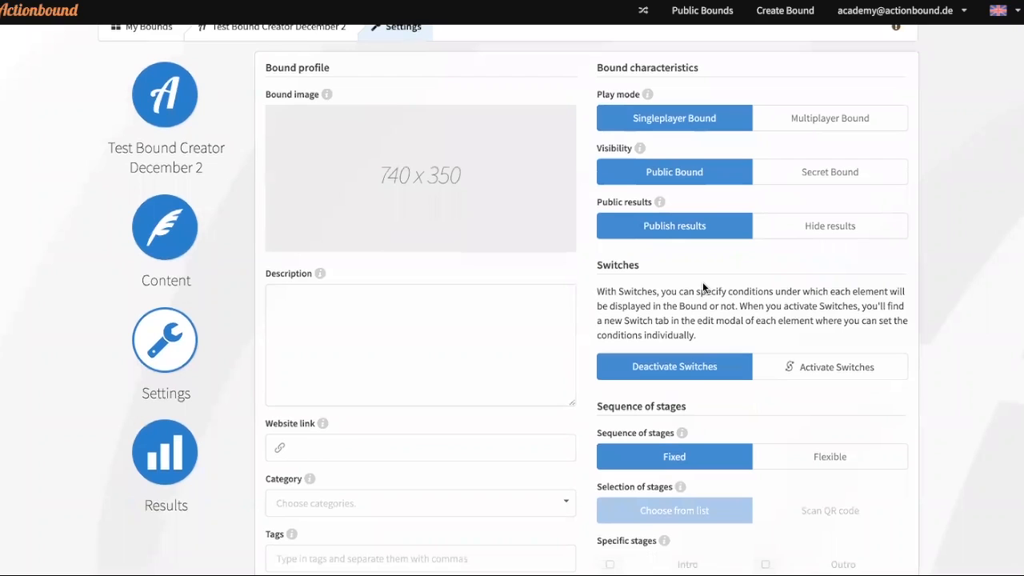
pyautogui.scroll(-1, 703, 282)
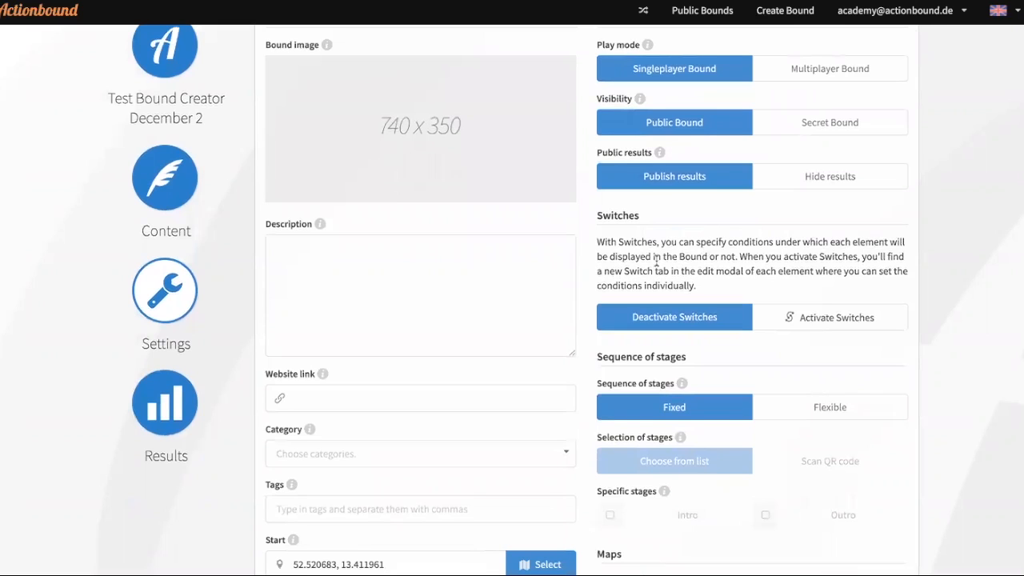
pyautogui.doubleClick(617, 216)
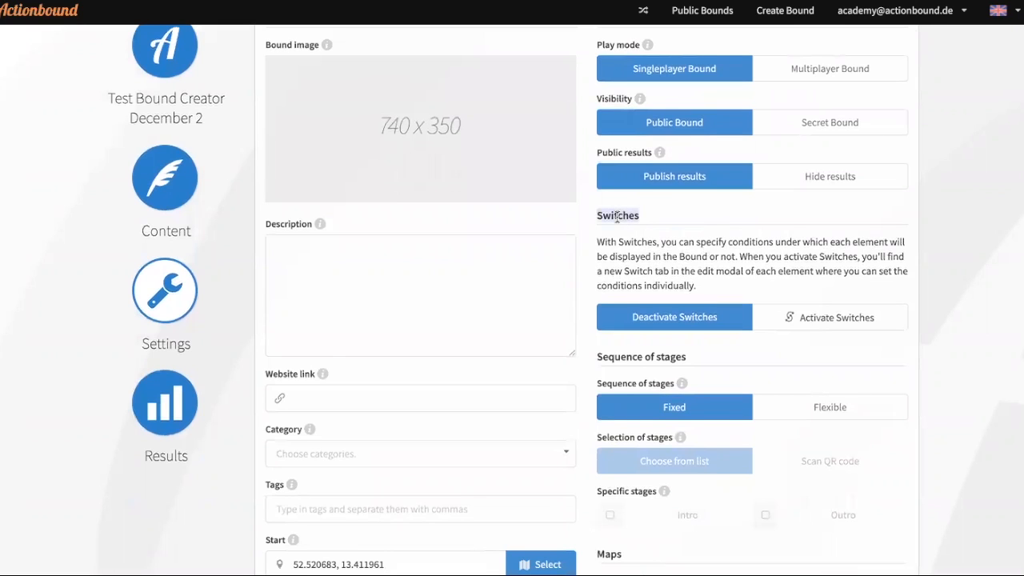
pyautogui.click(634, 241)
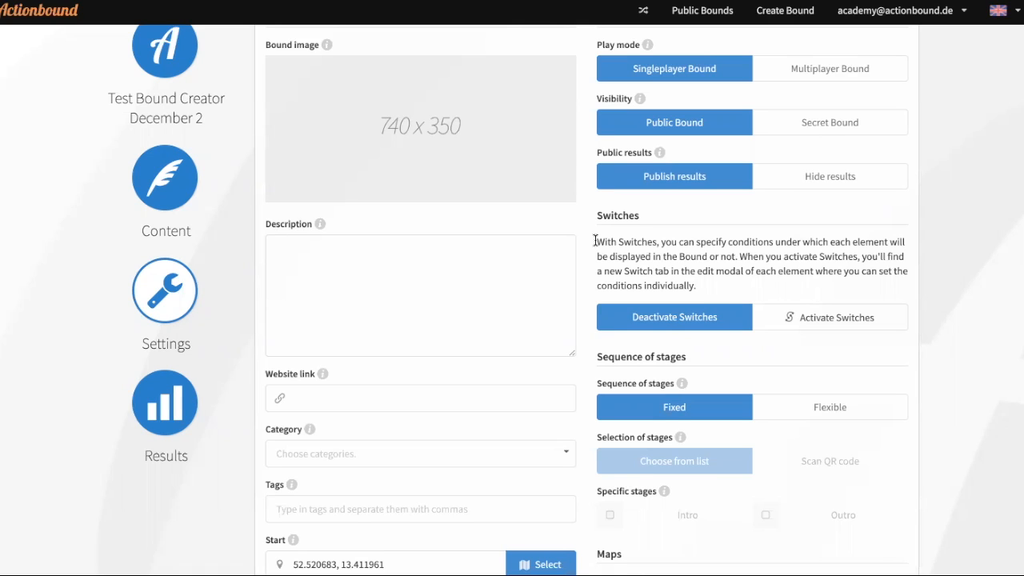
pyautogui.scroll(-3, 597, 240)
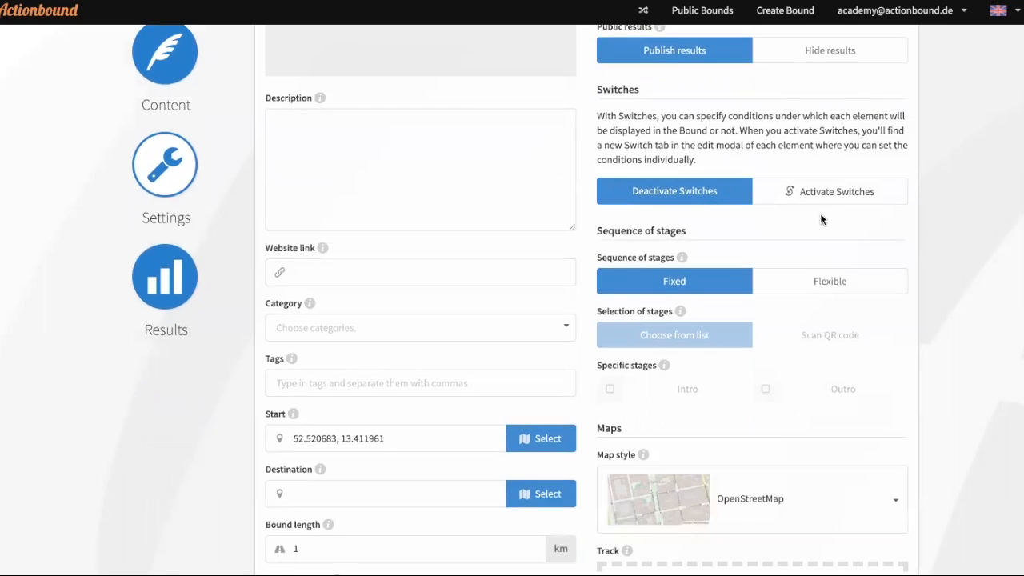
pyautogui.scroll(-1, 821, 219)
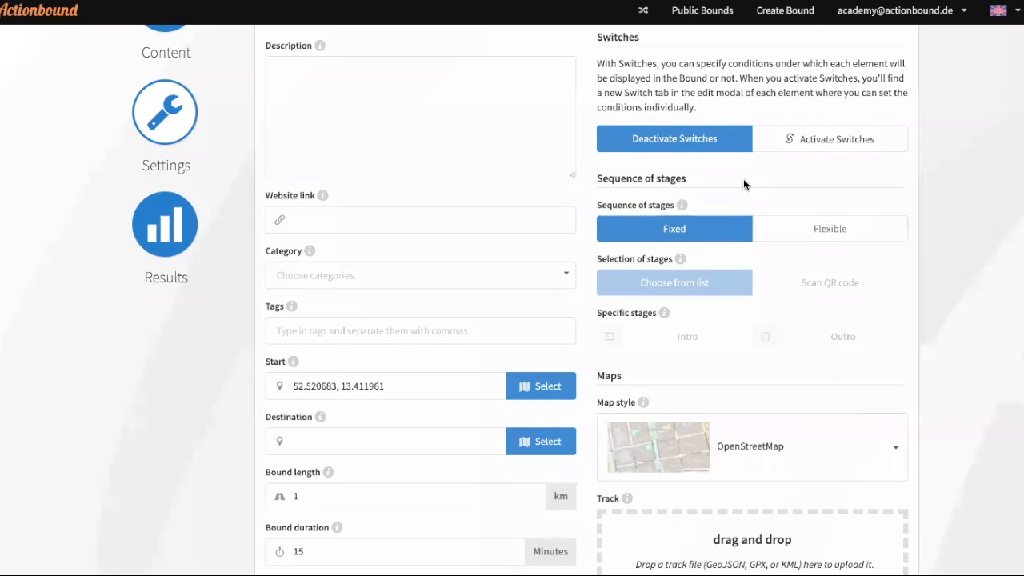
pyautogui.scroll(-1, 743, 179)
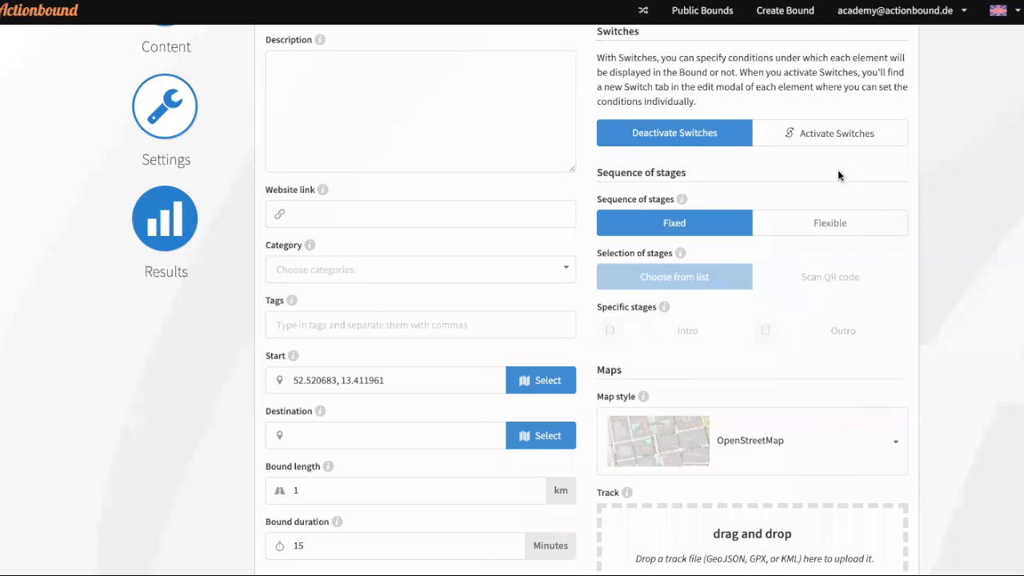
# Review the delete and rename options in the Danger zone of the bound's settings
pyautogui.scroll(-10, 838, 175)
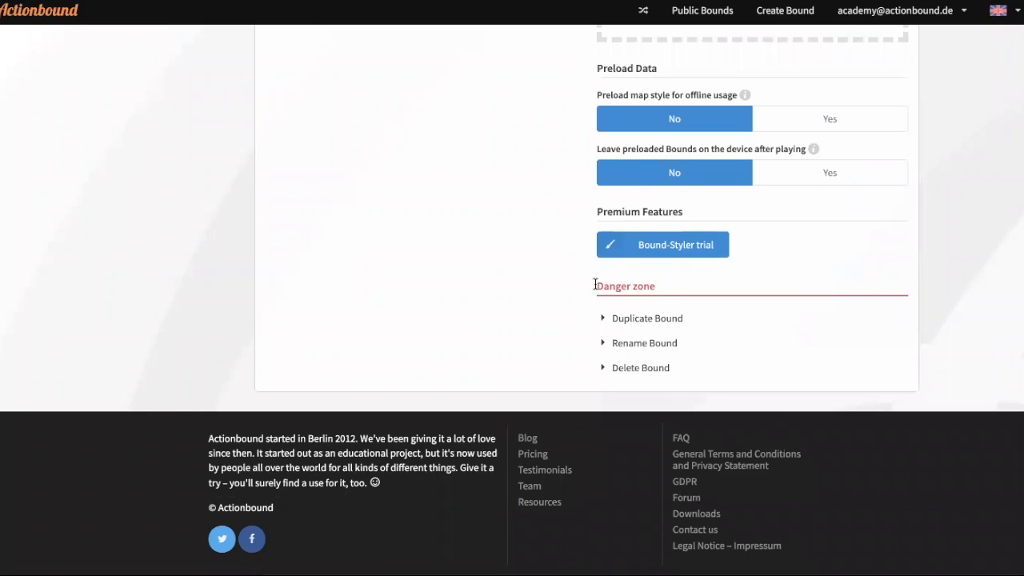
pyautogui.click(667, 371)
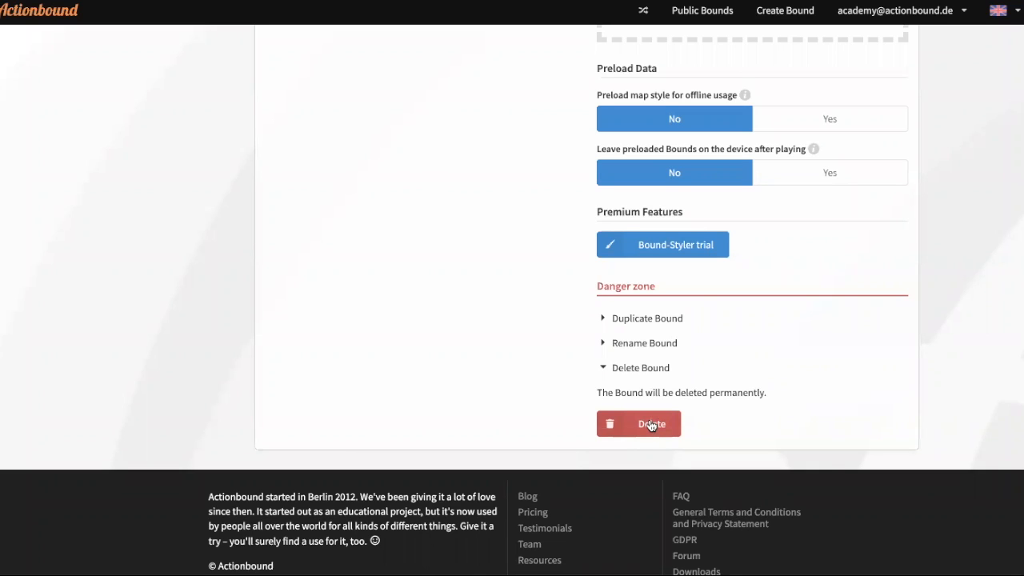
pyautogui.click(674, 345)
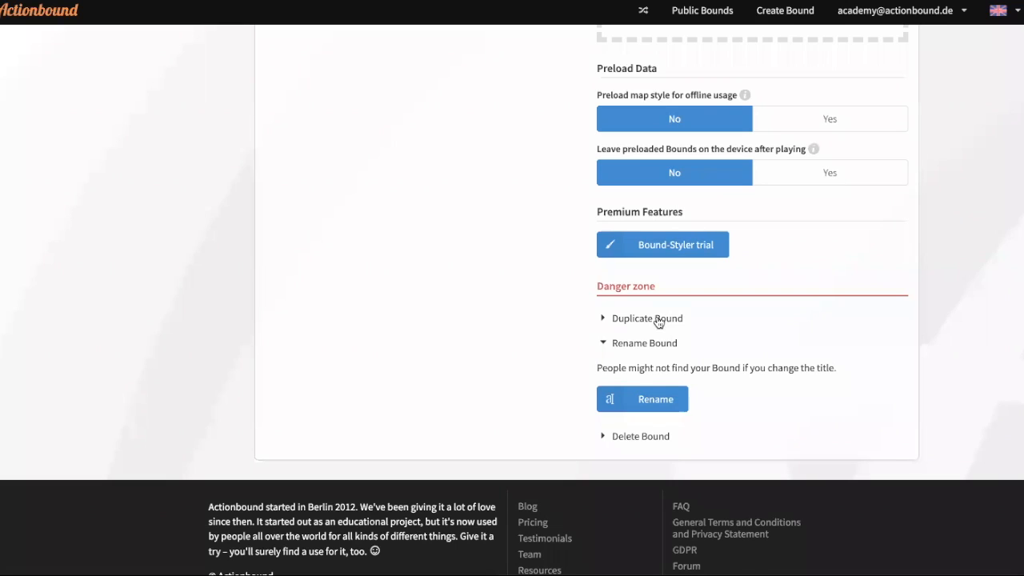
# Open the bound's results and examine the regular and test run statistics, including last time played, average duration and average score
pyautogui.scroll(10, 652, 314)
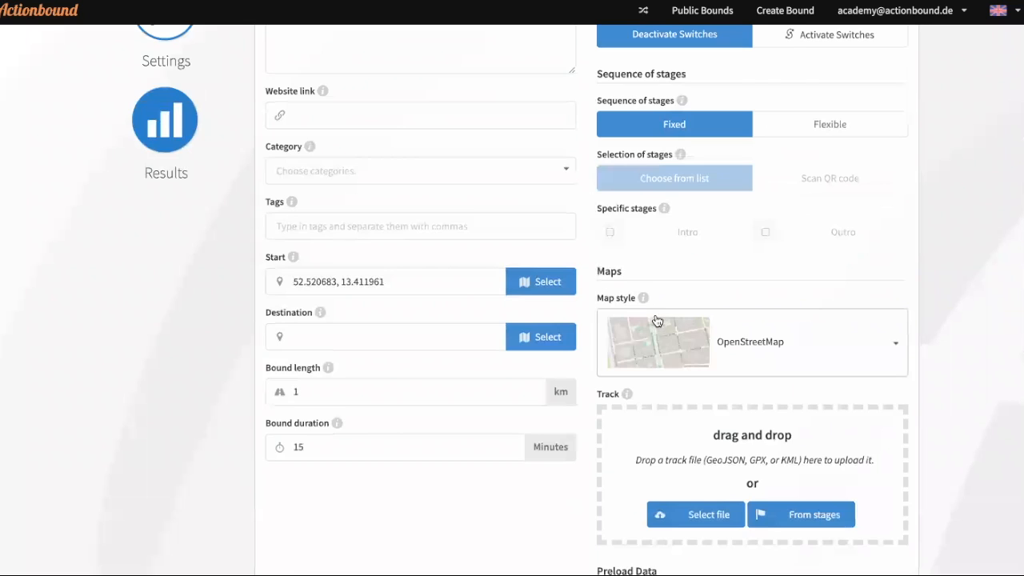
pyautogui.scroll(-2, 81, 279)
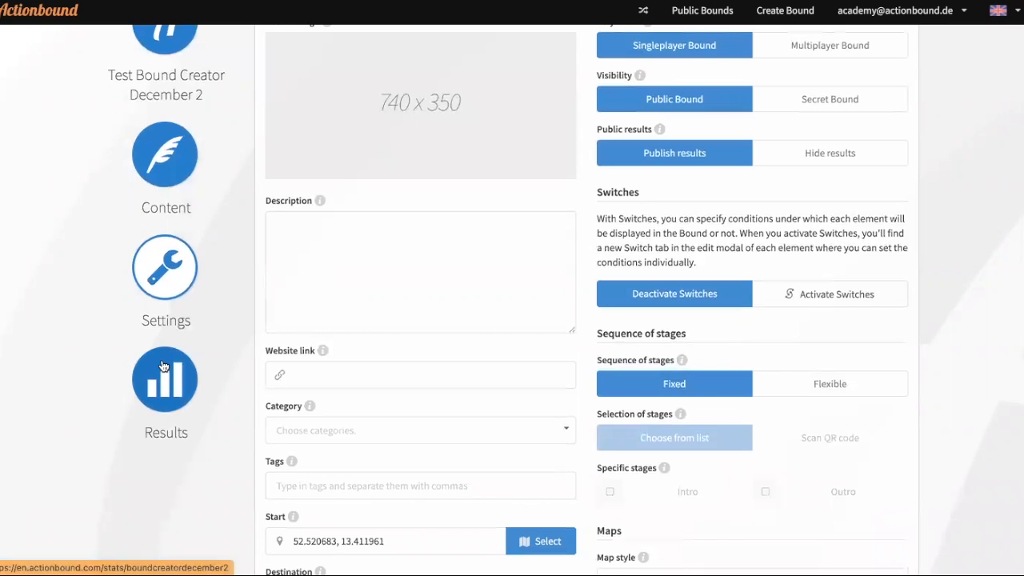
pyautogui.click(162, 366)
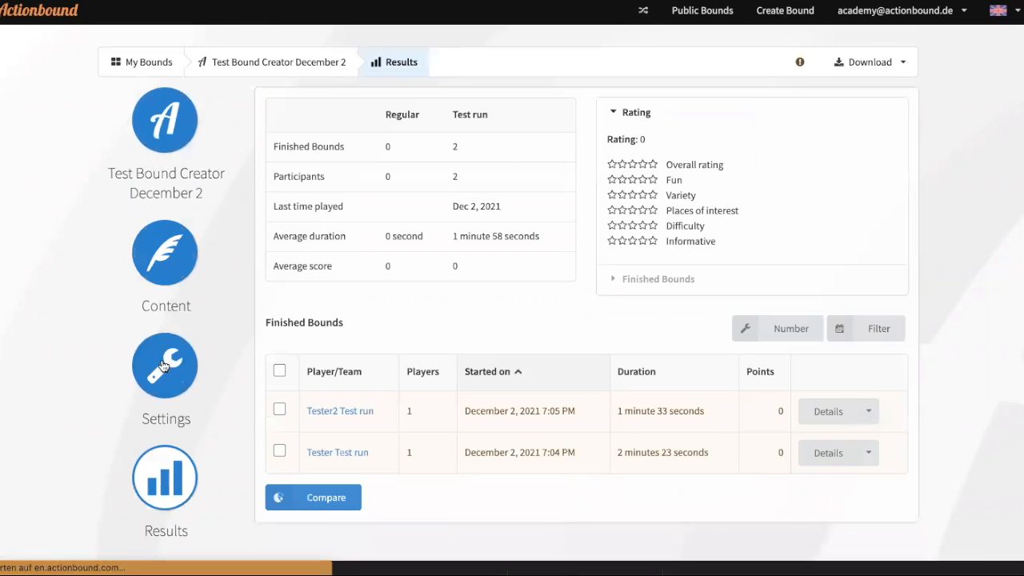
pyautogui.scroll(-1, 360, 289)
pyautogui.scroll(-1, 360, 290)
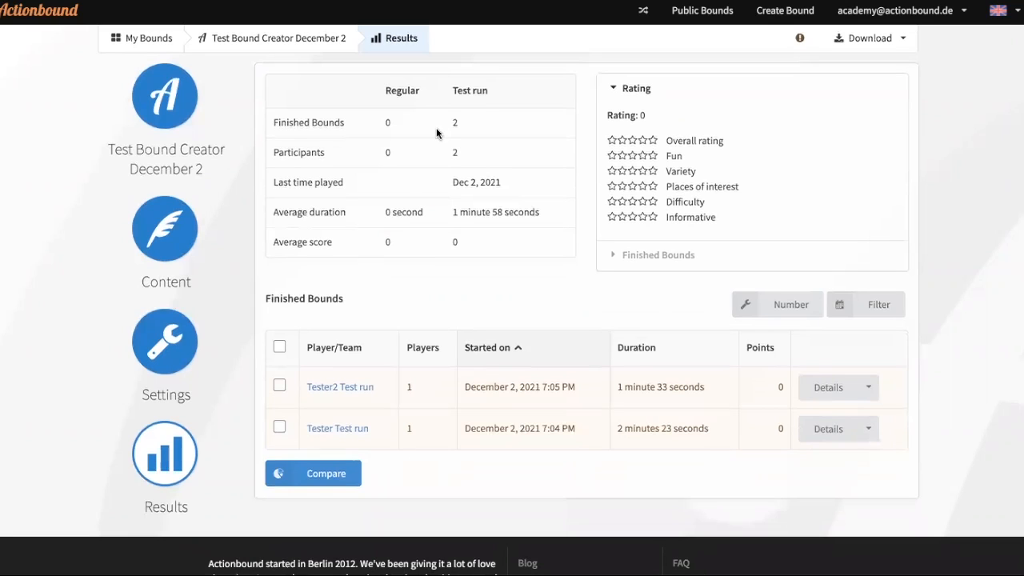
pyautogui.doubleClick(400, 92)
pyautogui.moveTo(384, 121); pyautogui.dragTo(400, 127)
pyautogui.moveTo(449, 122); pyautogui.dragTo(465, 124)
pyautogui.moveTo(452, 184); pyautogui.dragTo(516, 180)
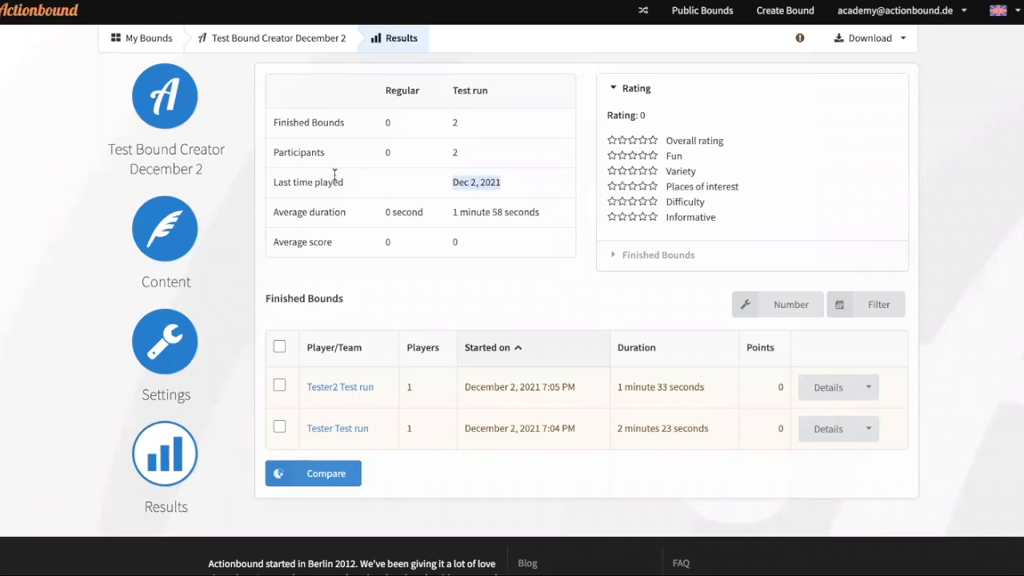
pyautogui.moveTo(459, 212); pyautogui.dragTo(543, 212)
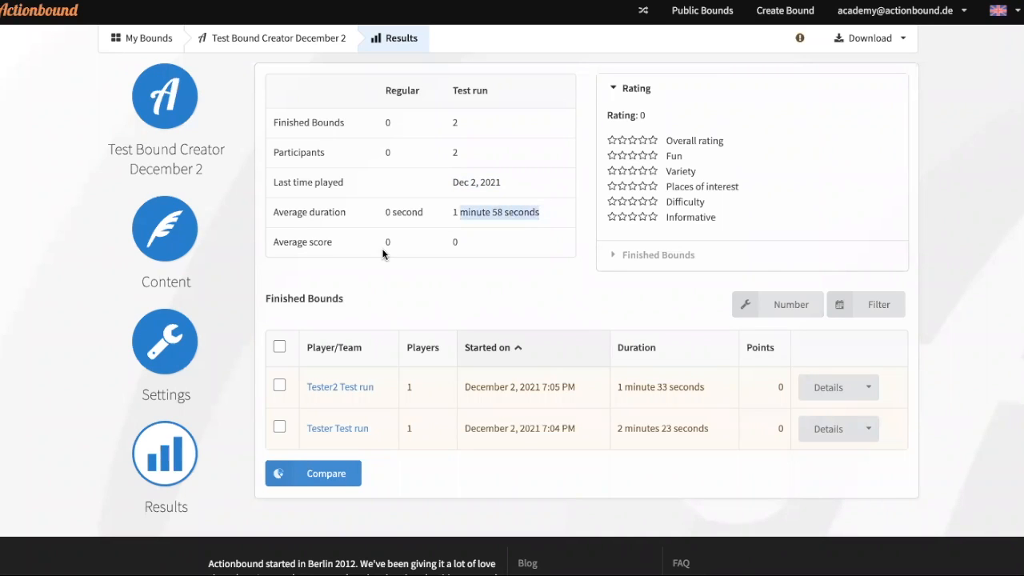
pyautogui.click(453, 240)
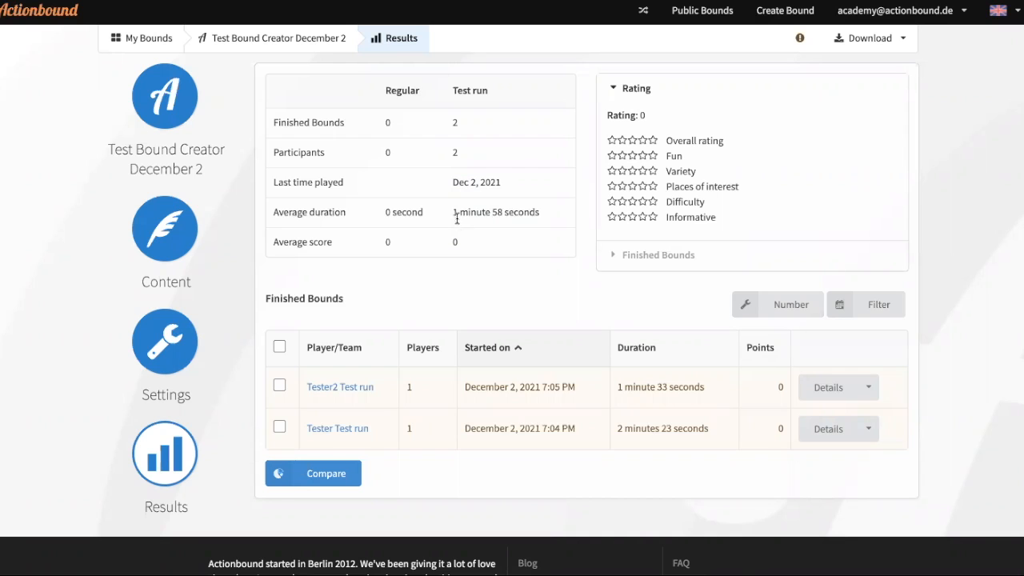
# Examine the Finished Bounds list and the duration of the Tester2 test run
pyautogui.scroll(-1, 497, 239)
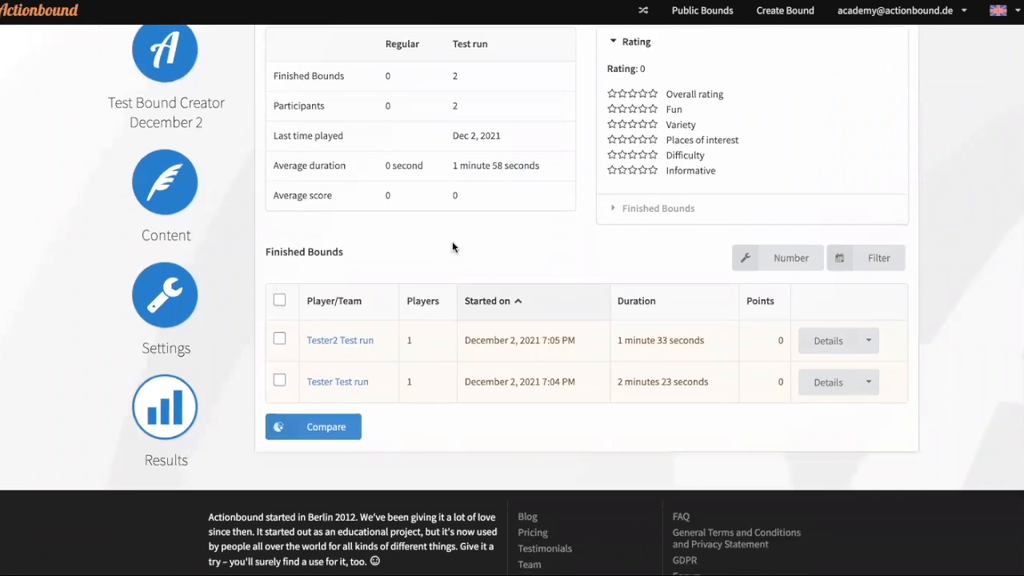
pyautogui.scroll(-1, 409, 236)
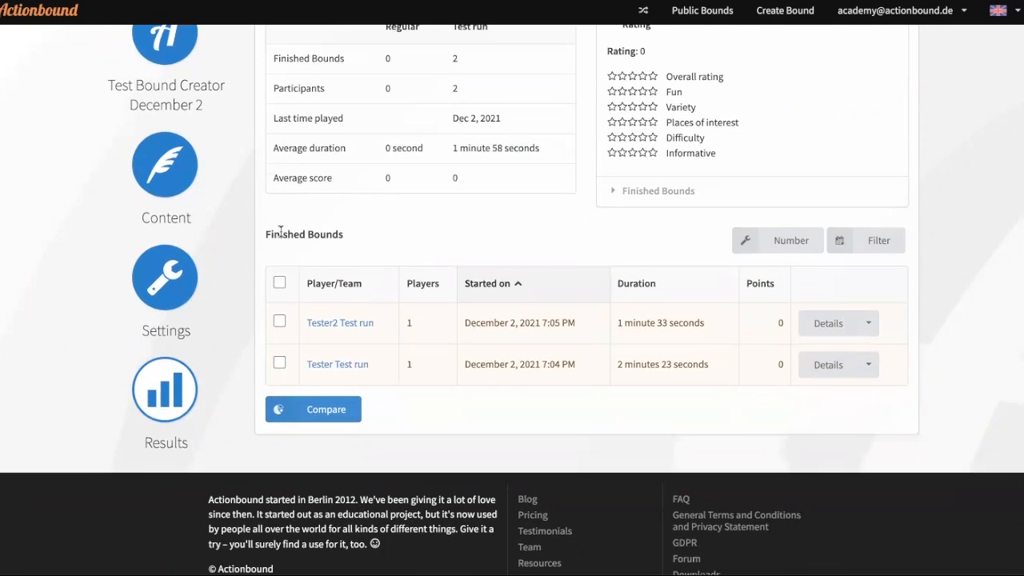
pyautogui.moveTo(265, 234); pyautogui.dragTo(344, 236)
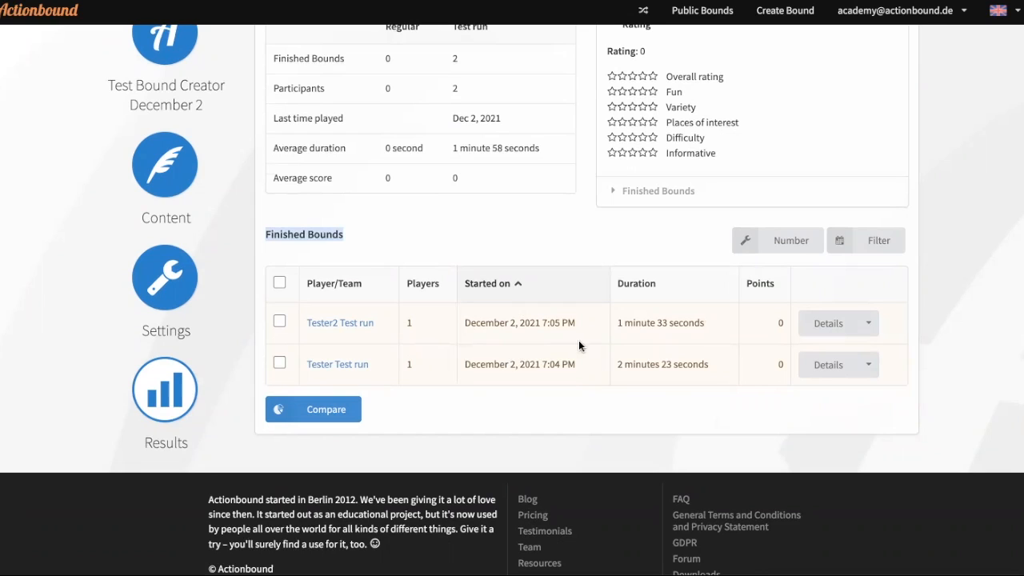
pyautogui.moveTo(614, 321); pyautogui.dragTo(693, 323)
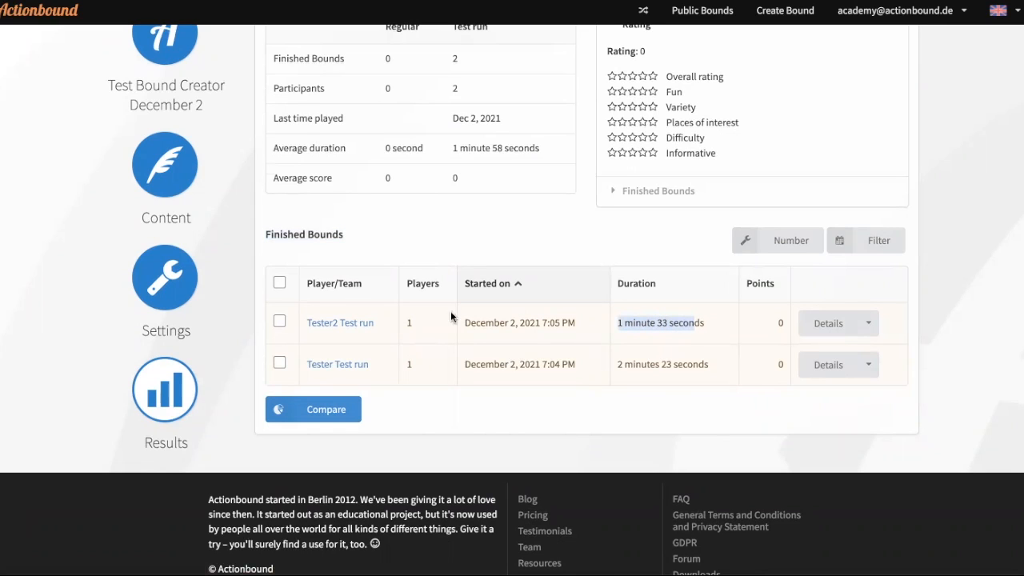
# Compare the Tester2 and Tester test runs and examine their results for every element from the quiz to the tournament
pyautogui.click(280, 323)
pyautogui.click(280, 364)
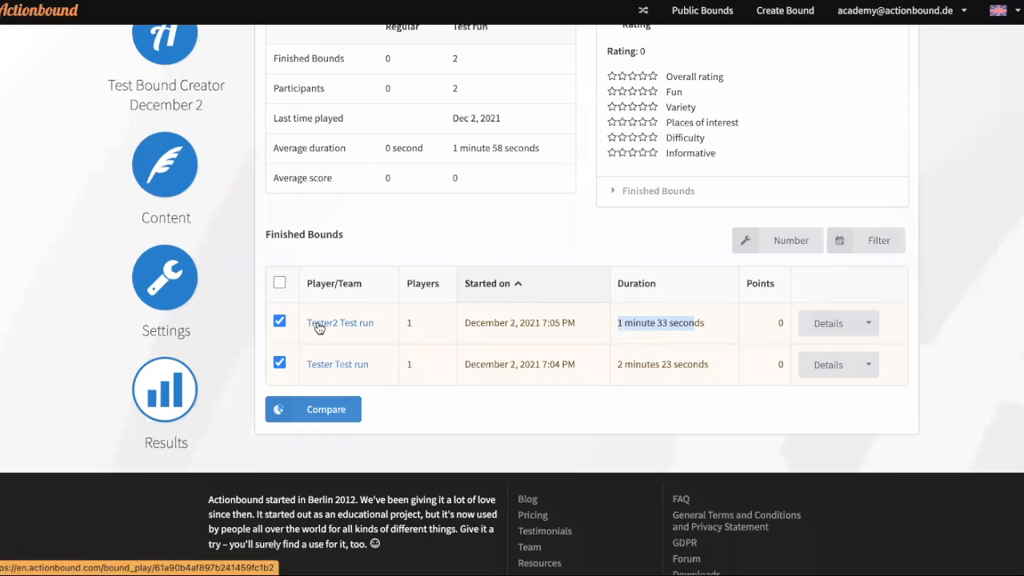
pyautogui.click(331, 412)
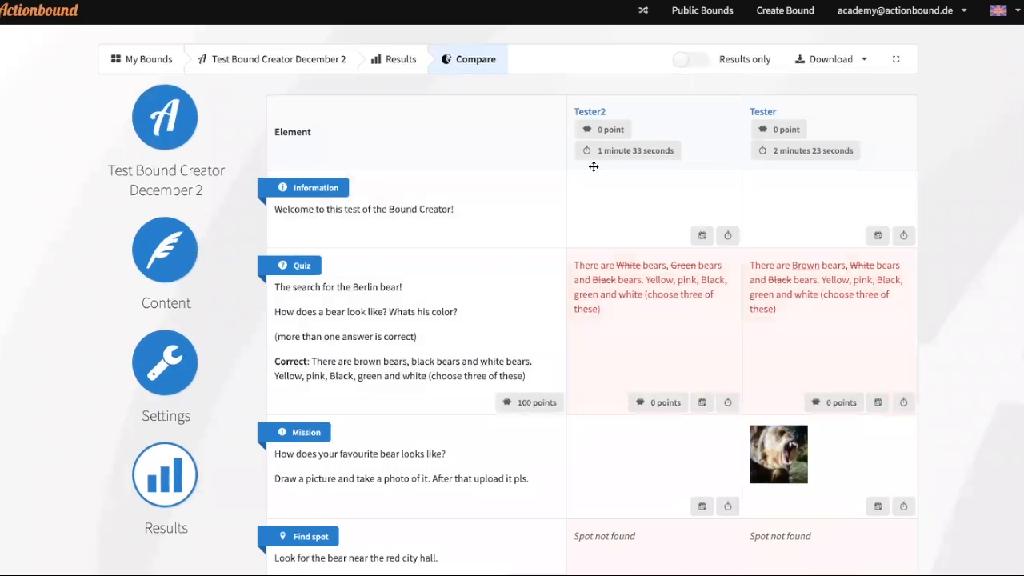
pyautogui.scroll(-1, 571, 233)
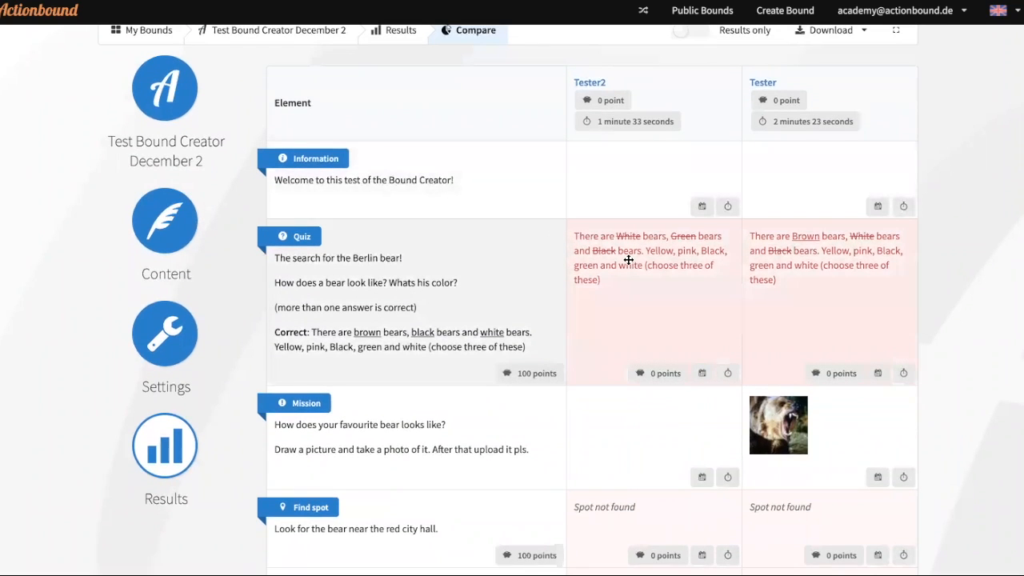
pyautogui.scroll(-3, 629, 259)
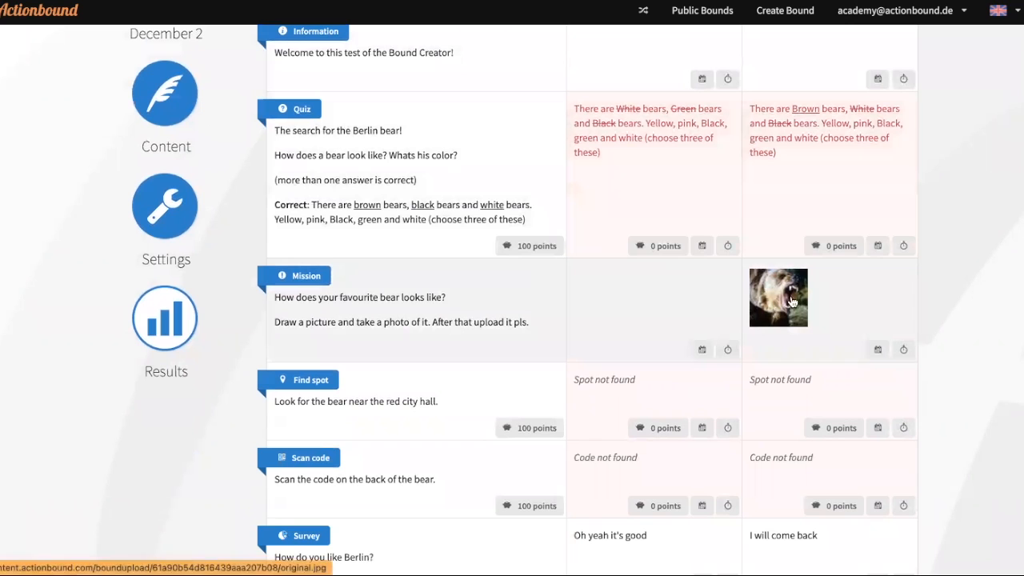
pyautogui.moveTo(792, 301)
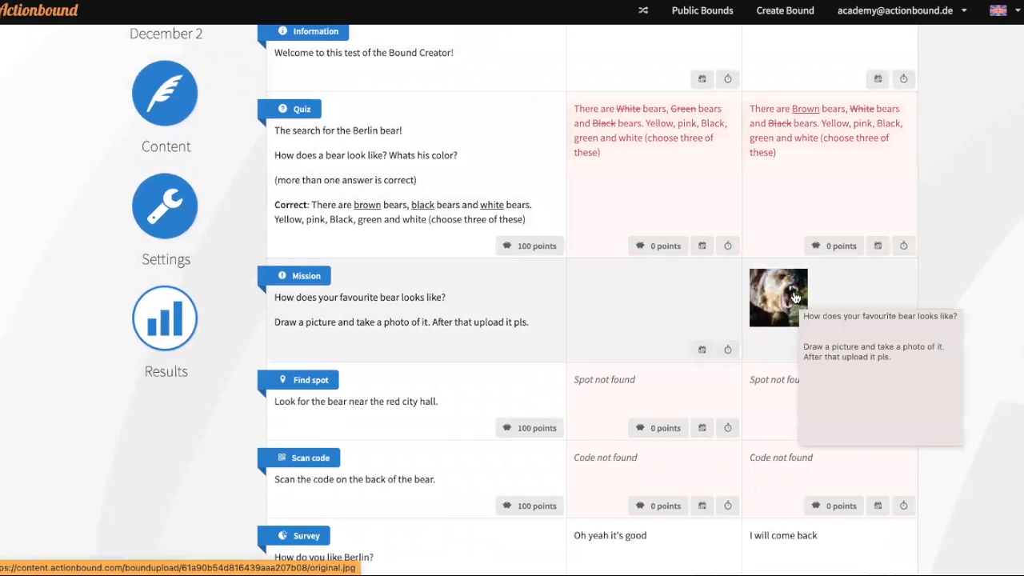
pyautogui.scroll(-2, 736, 294)
pyautogui.scroll(-5, 728, 293)
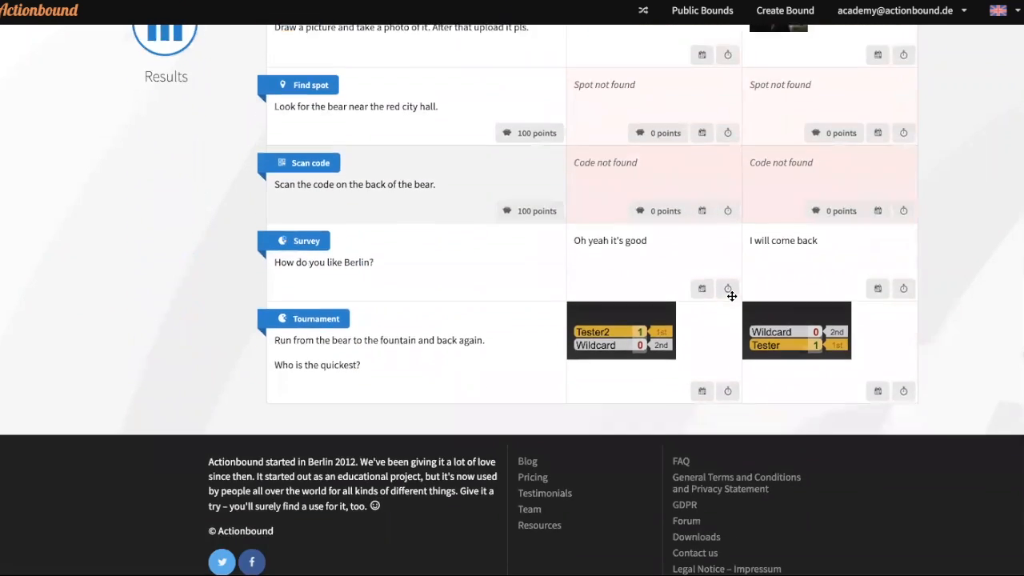
pyautogui.scroll(3, 675, 194)
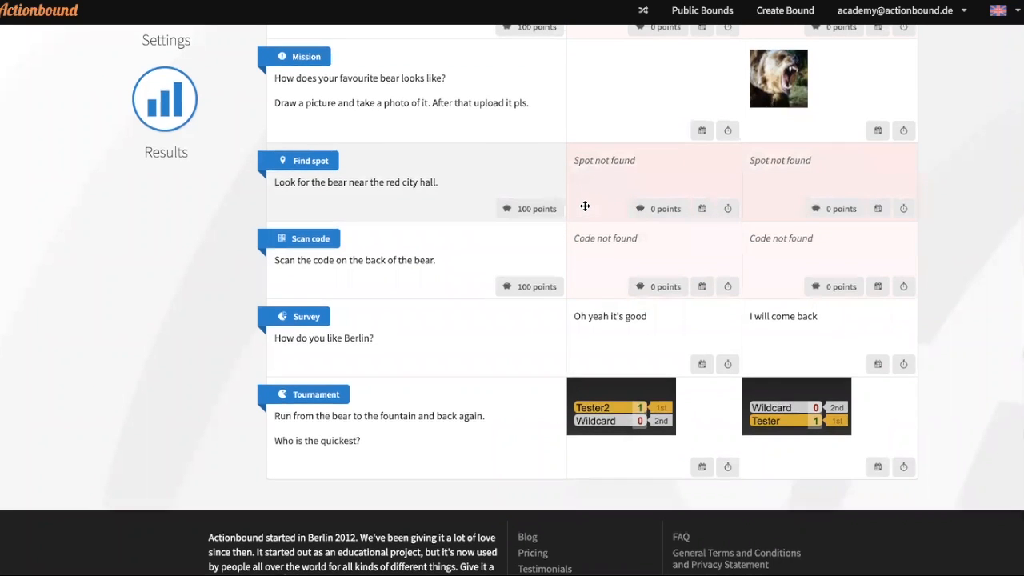
pyautogui.scroll(1, 585, 206)
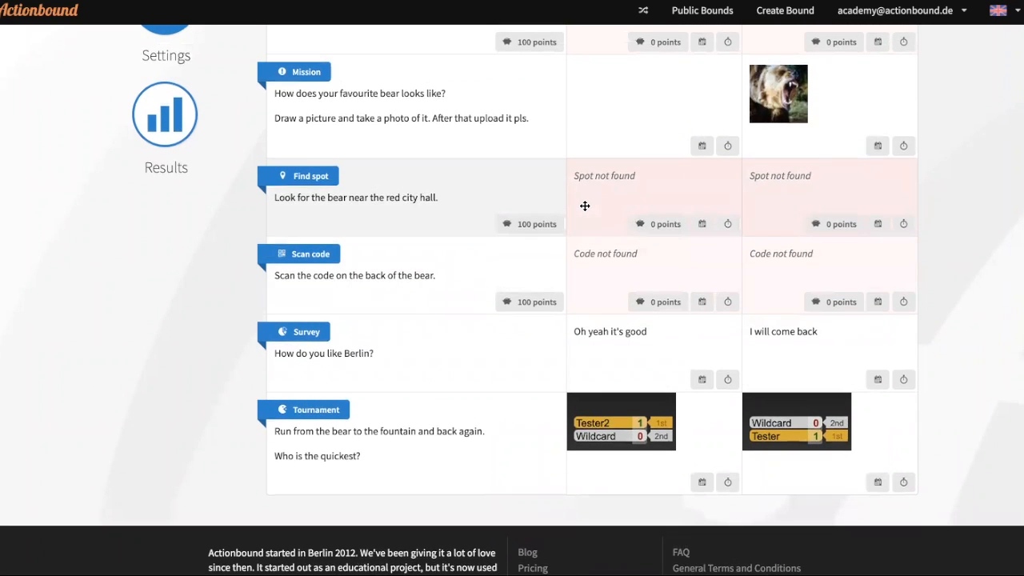
pyautogui.scroll(5, 583, 206)
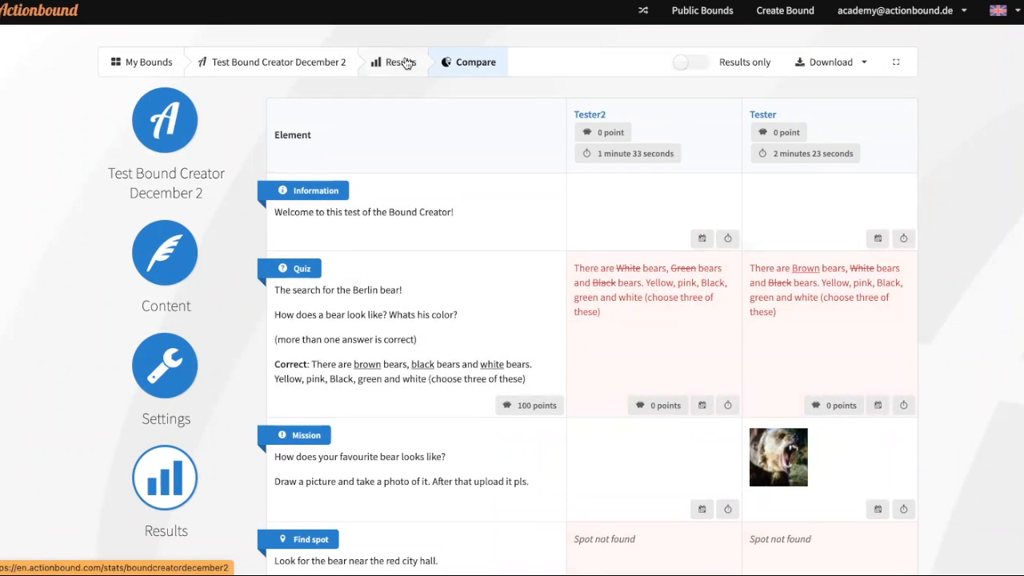
# Open the individual results of the Tester2 test run from the results overview and examine its answers per element
pyautogui.click(406, 63)
pyautogui.scroll(-3, 455, 151)
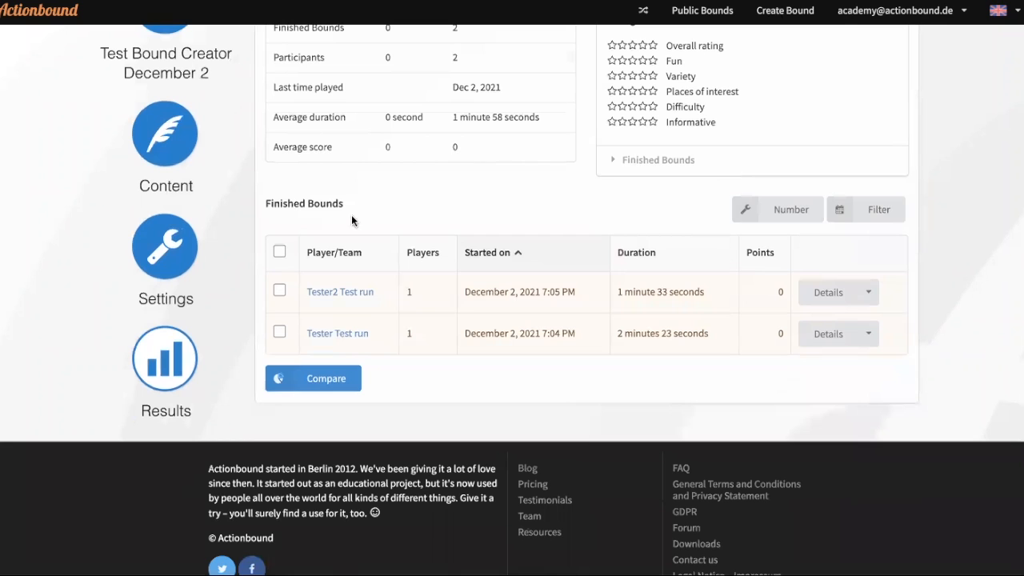
pyautogui.click(341, 292)
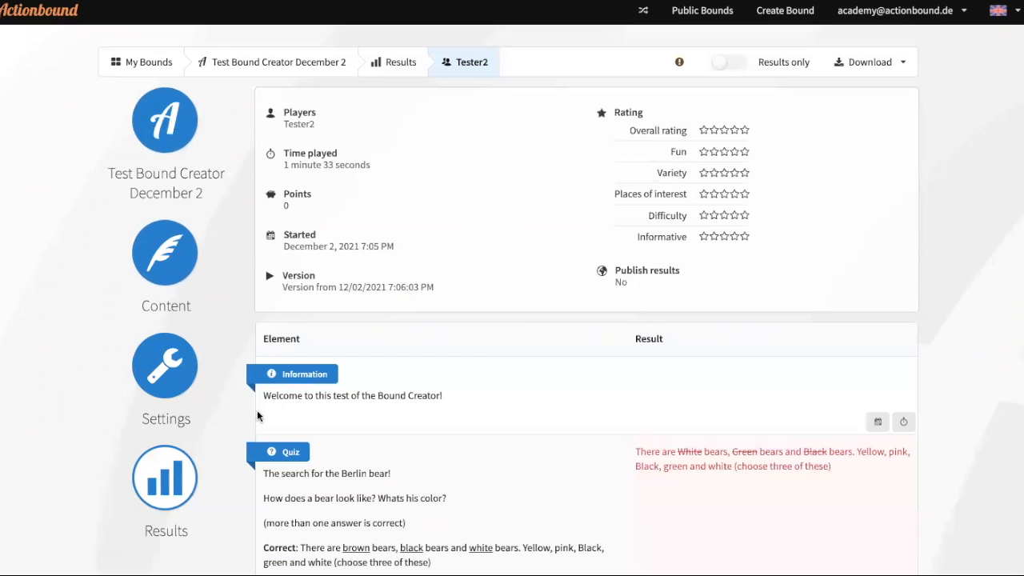
pyautogui.scroll(-1, 276, 400)
pyautogui.scroll(-9, 441, 220)
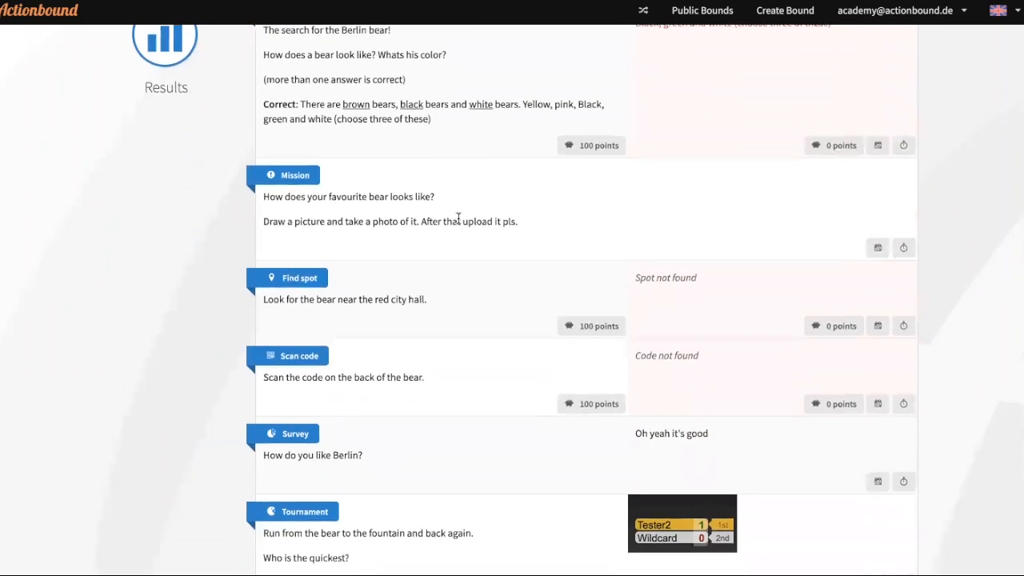
pyautogui.scroll(10, 465, 206)
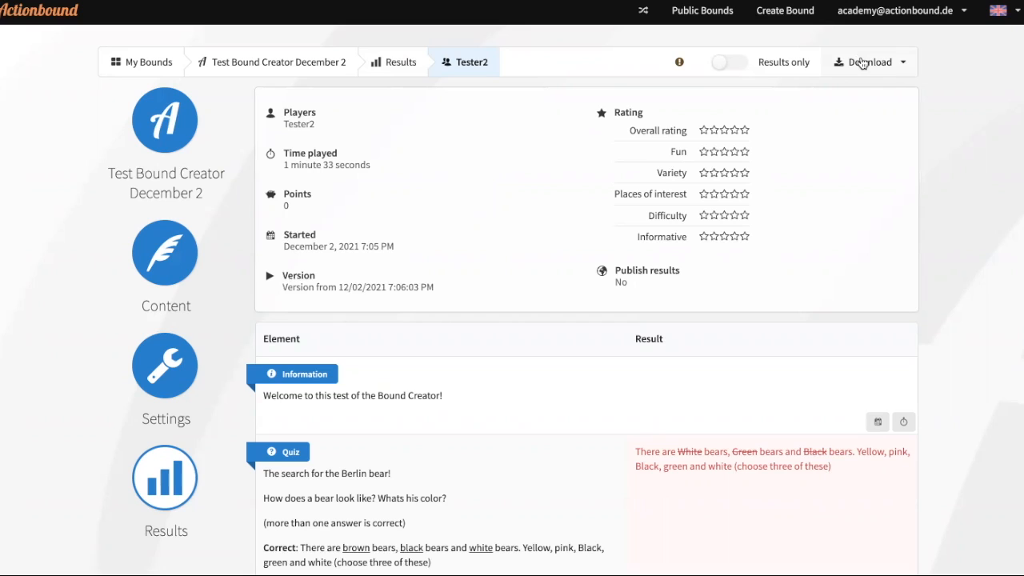
# Check the download formats offered for the Tester2 results and return to the bound's results overview
pyautogui.click(895, 63)
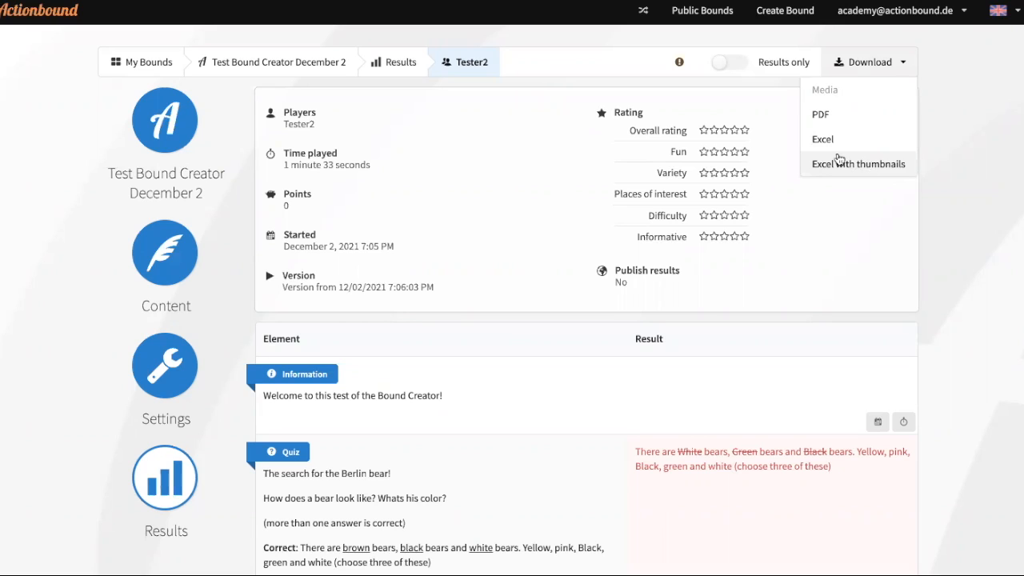
pyautogui.click(525, 176)
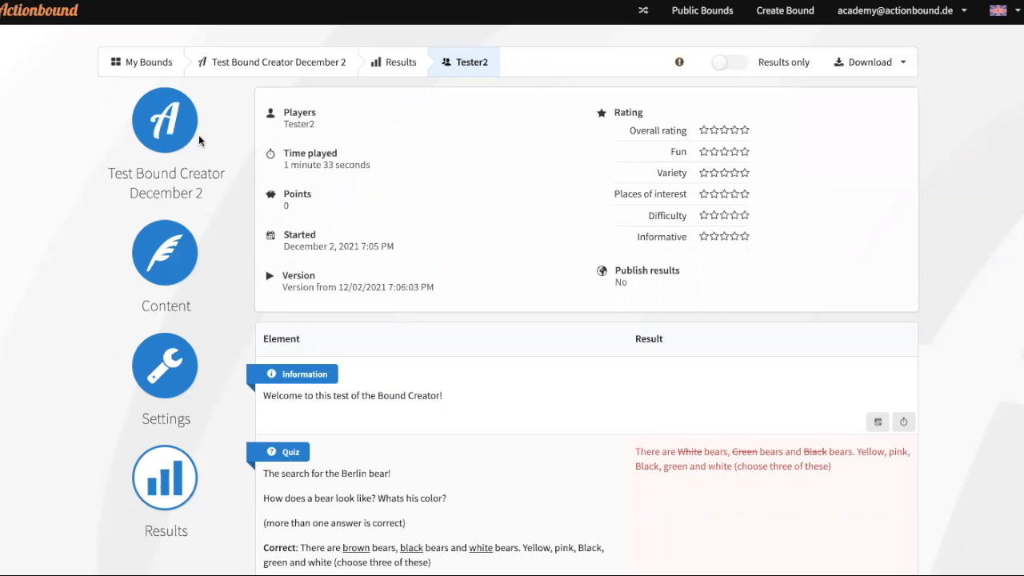
pyautogui.click(390, 62)
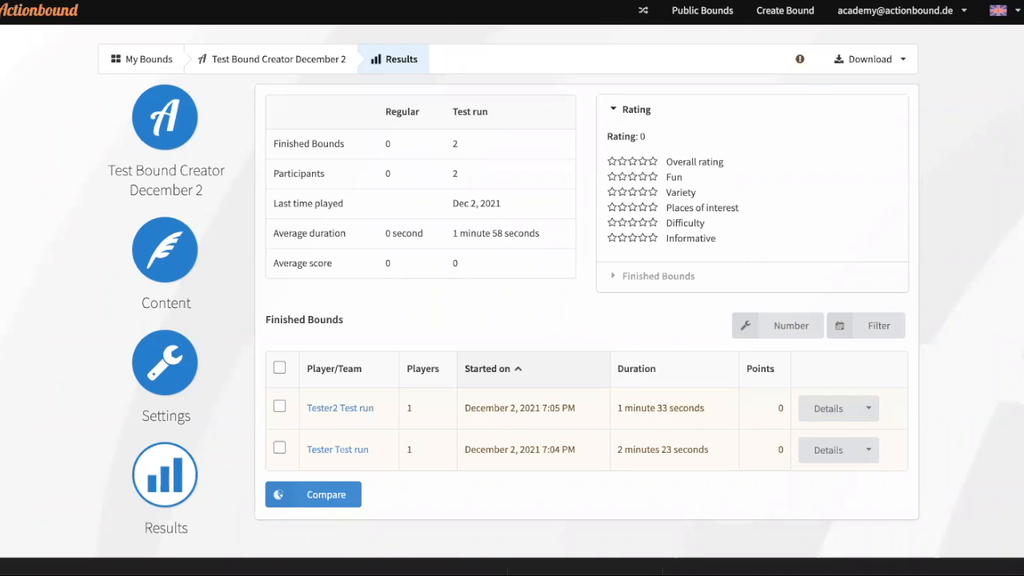
pyautogui.scroll(1, 944, 237)
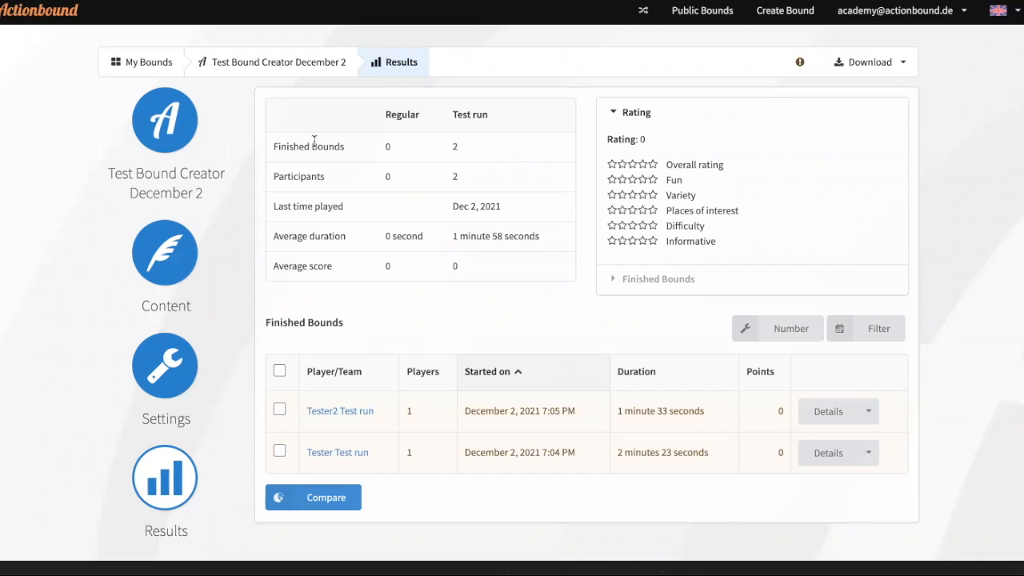
pyautogui.scroll(-1, 553, 191)
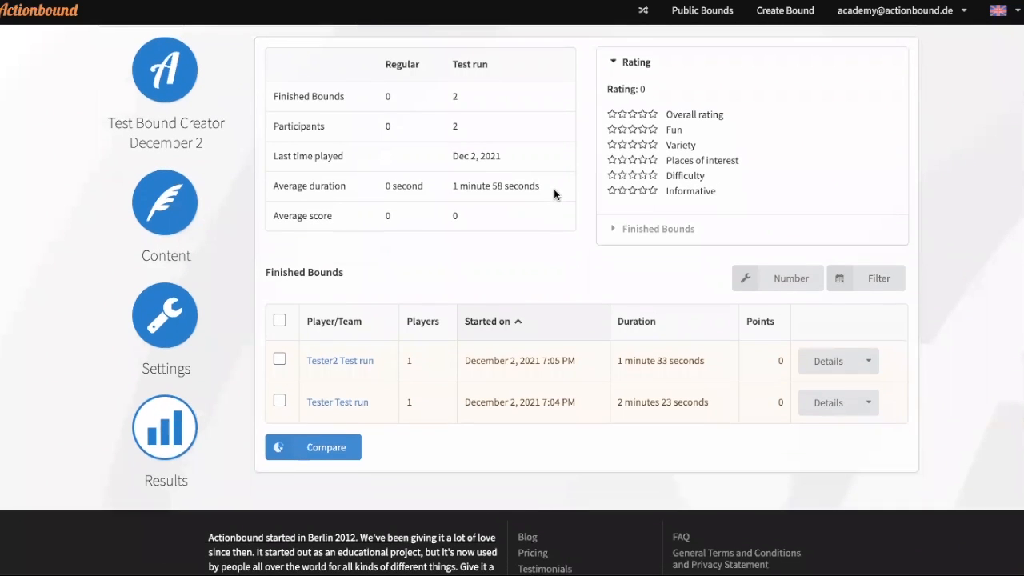
pyautogui.scroll(1, 554, 190)
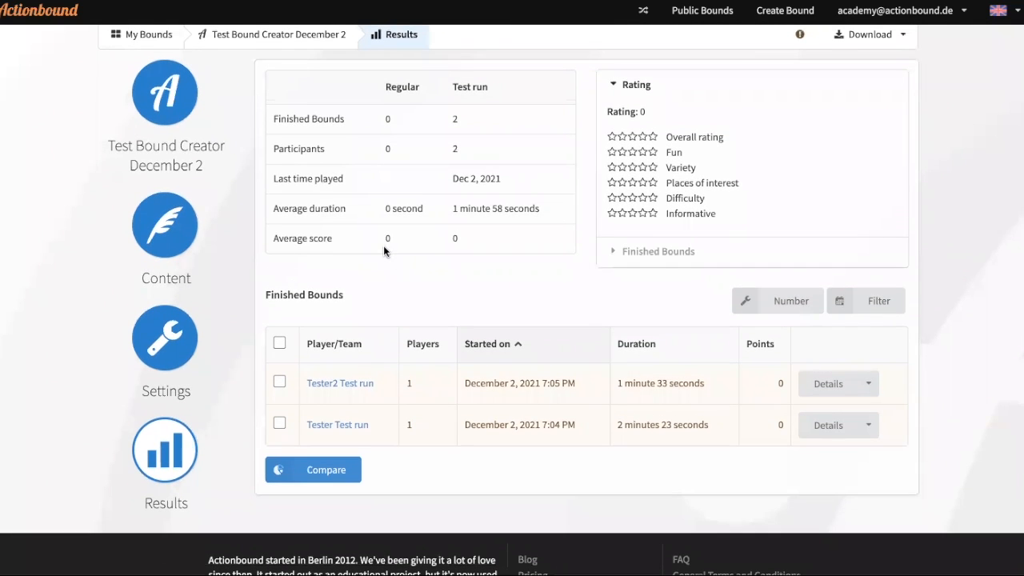